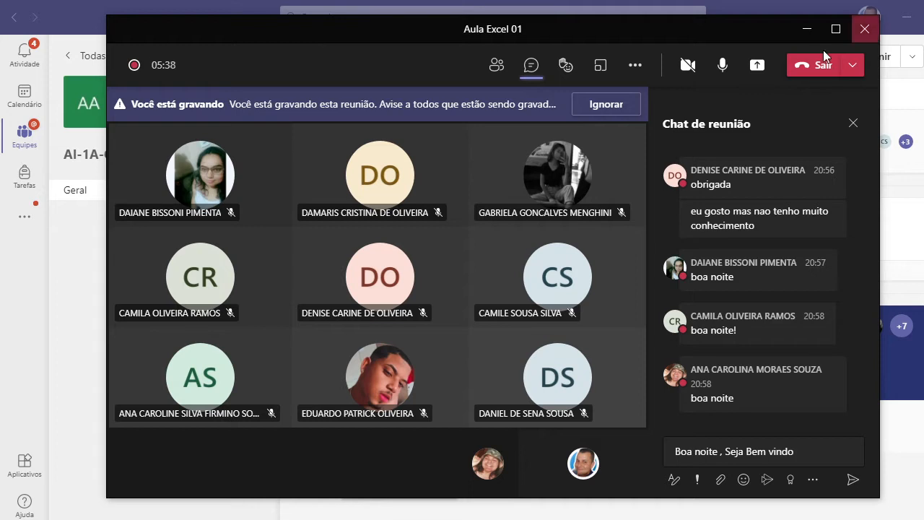
# Step: Look through the meeting's content-sharing options and bring the Pasta1 workbook to the front in Excel
pyautogui.click(770, 66)
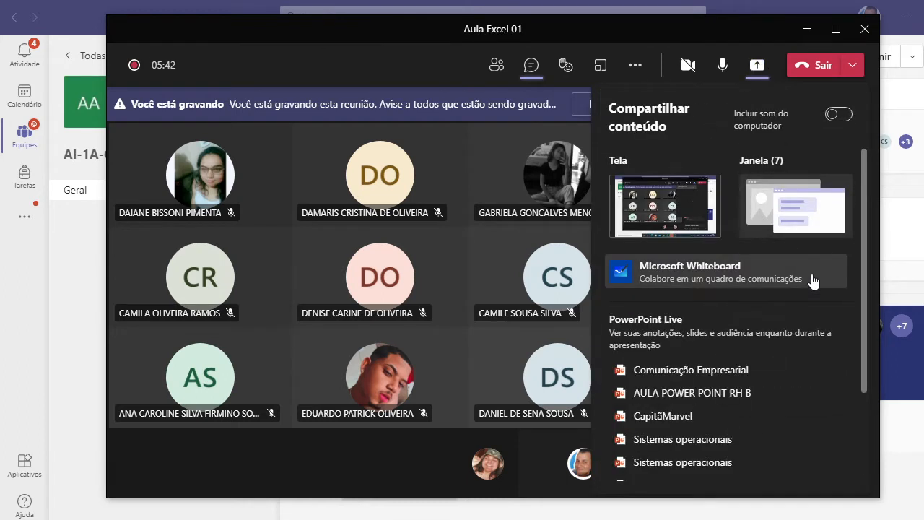
pyautogui.scroll(-3, 771, 298)
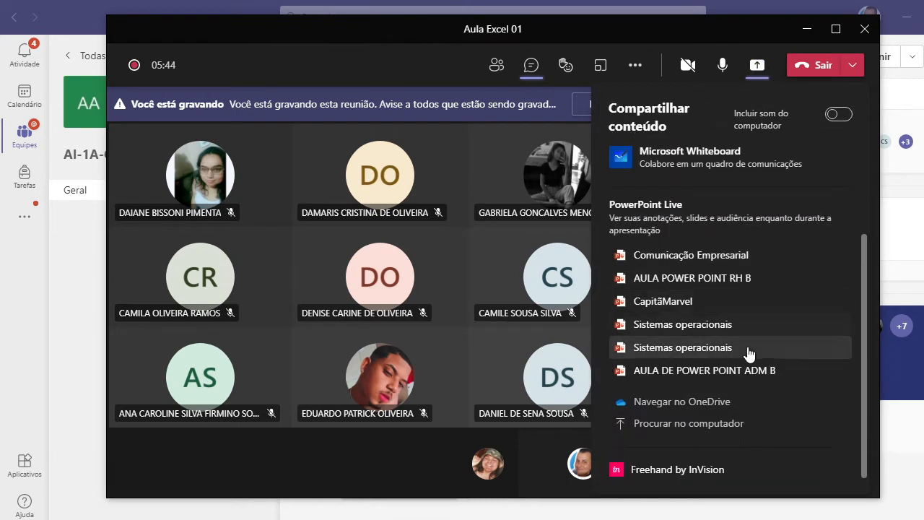
pyautogui.moveTo(512, 519)
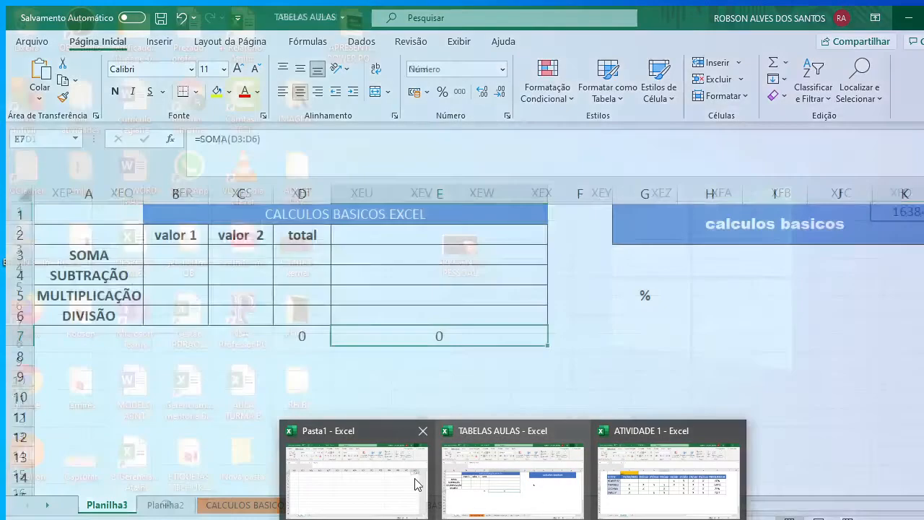
pyautogui.click(418, 484)
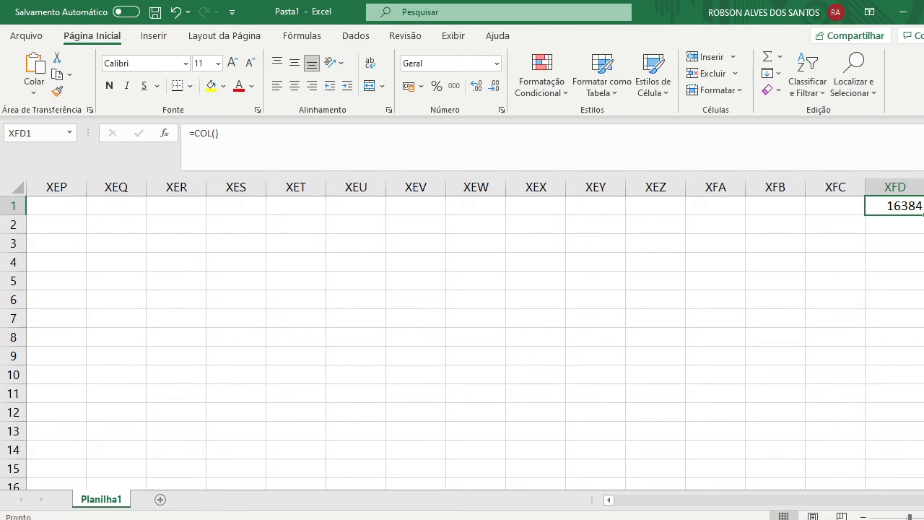
# Step: Switch back to the Teams meeting and share the Pasta1 - Excel window with the participants
pyautogui.moveTo(549, 517)
pyautogui.click(621, 455)
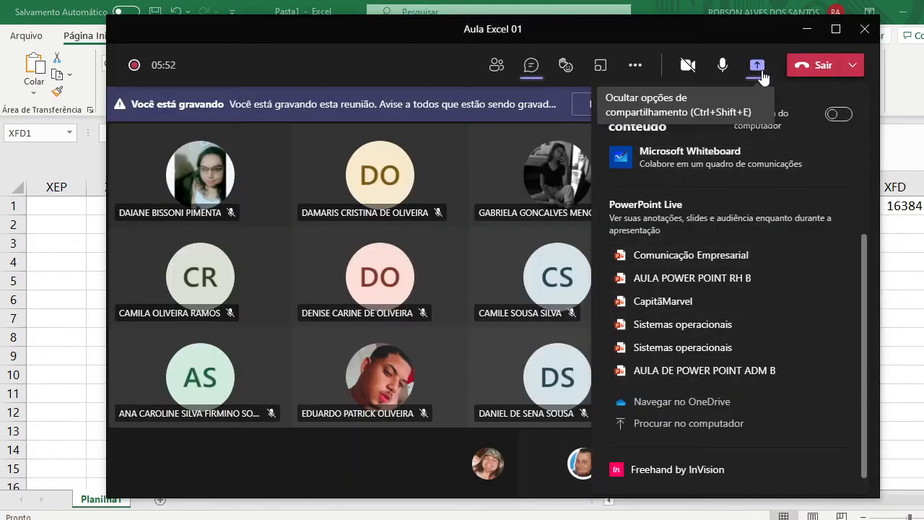
pyautogui.click(760, 72)
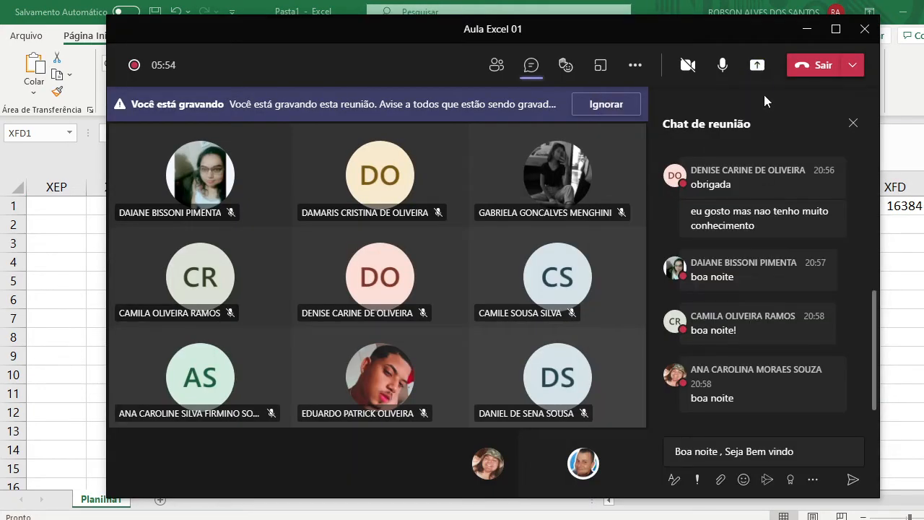
pyautogui.click(763, 76)
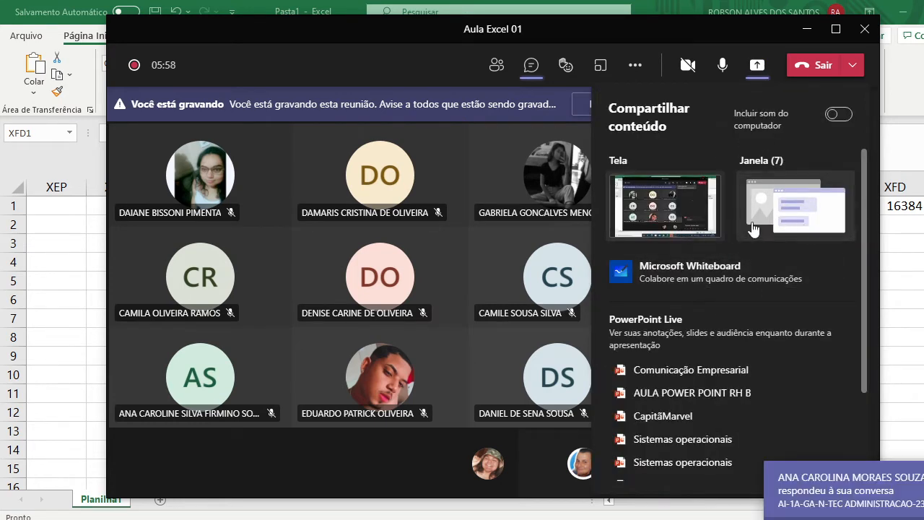
pyautogui.click(783, 217)
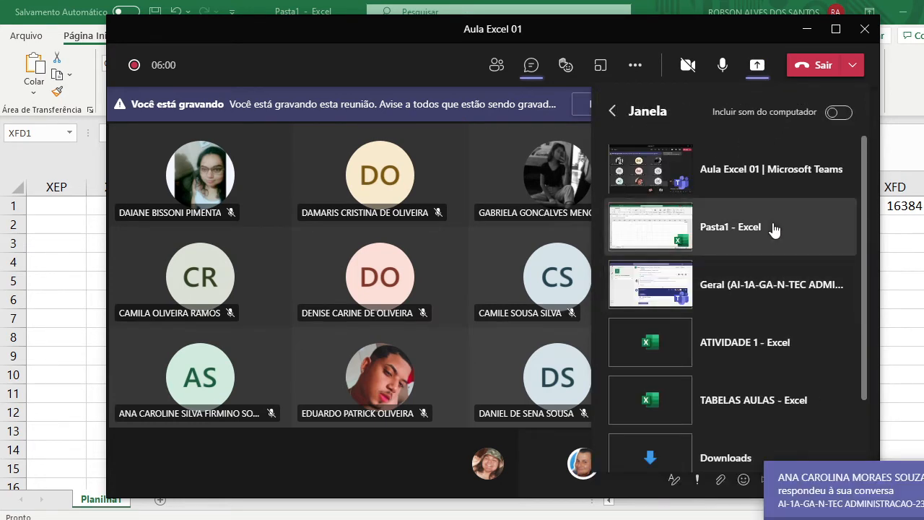
pyautogui.click(775, 230)
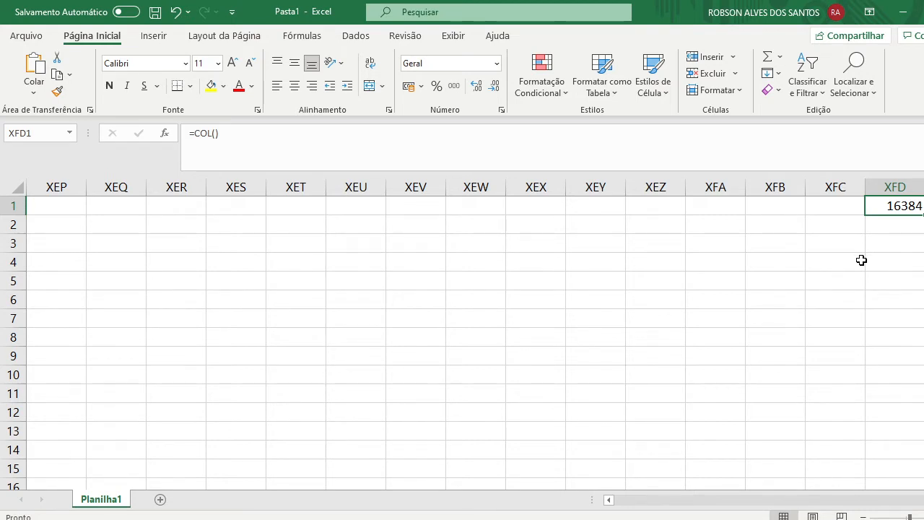
# Step: Return to cell A1 of the Pasta1 sheet and create a new blank workbook
pyautogui.hotkey('ctrl', 'Home')
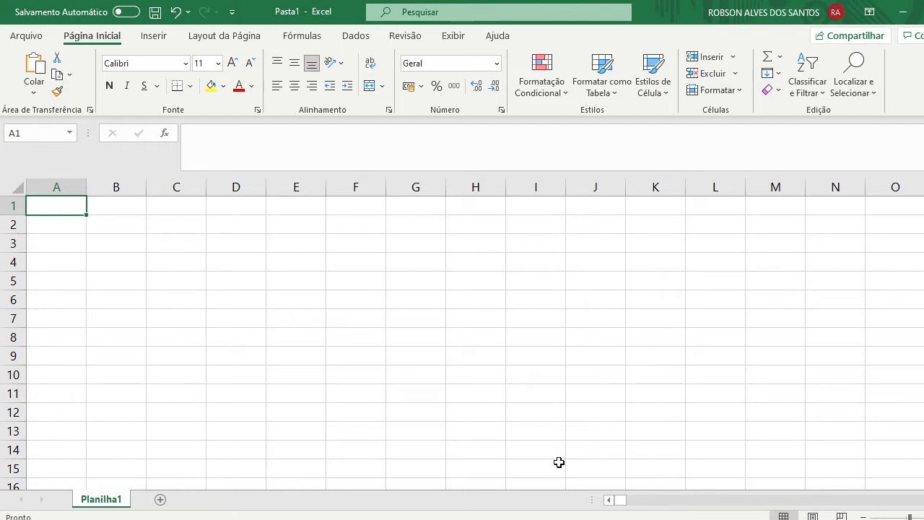
pyautogui.moveTo(553, 516)
pyautogui.click(29, 36)
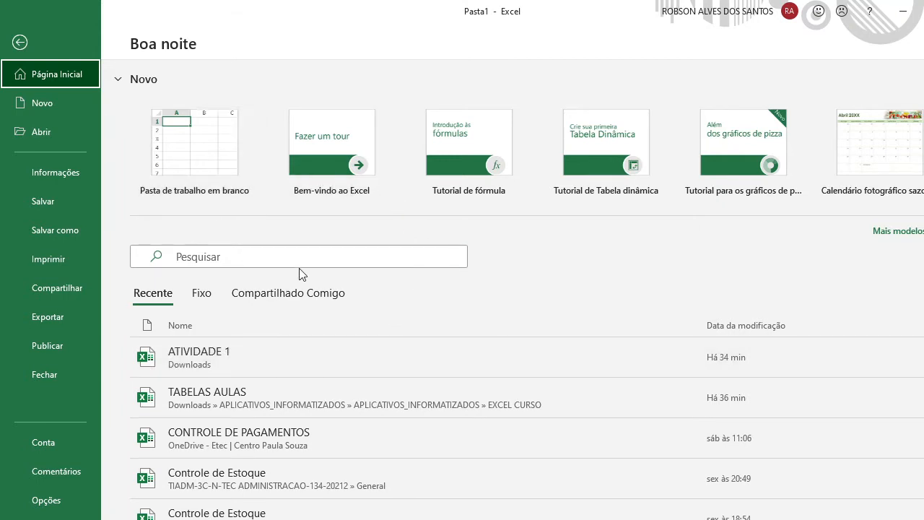
pyautogui.click(223, 159)
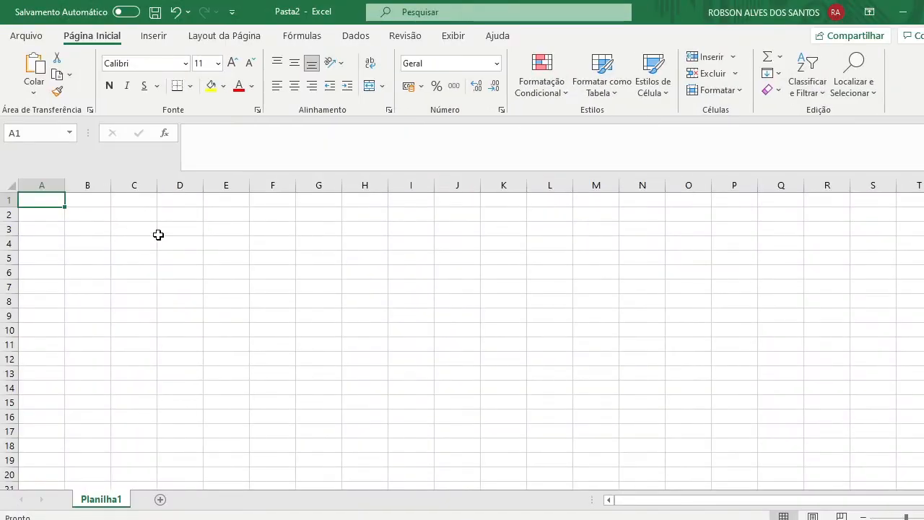
# Step: Create another blank workbook and enter the sample text "fajkajfjfl" in cell E7
pyautogui.click(29, 37)
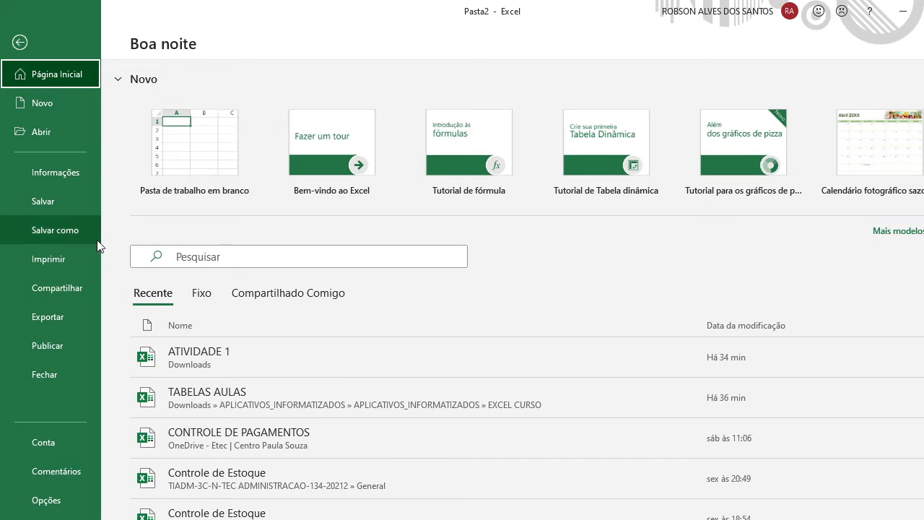
pyautogui.click(219, 174)
pyautogui.click(209, 283)
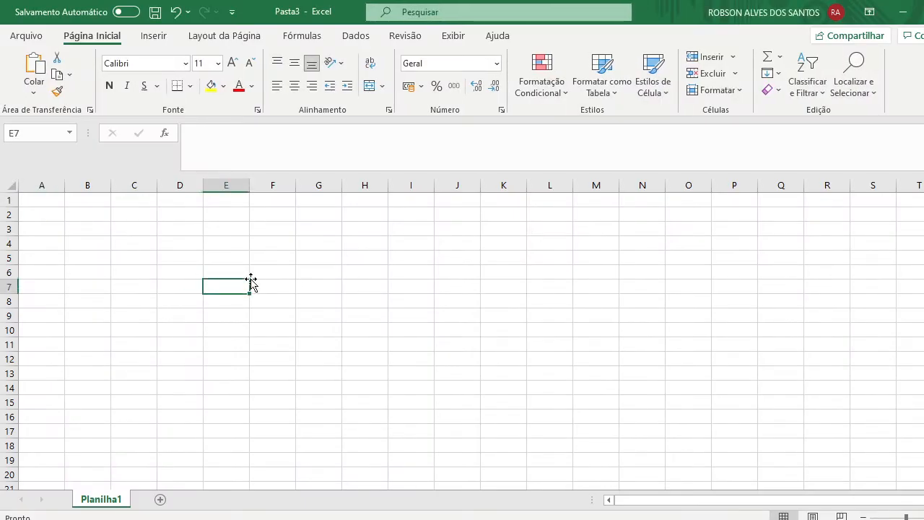
pyautogui.write('fajkajfjfl')
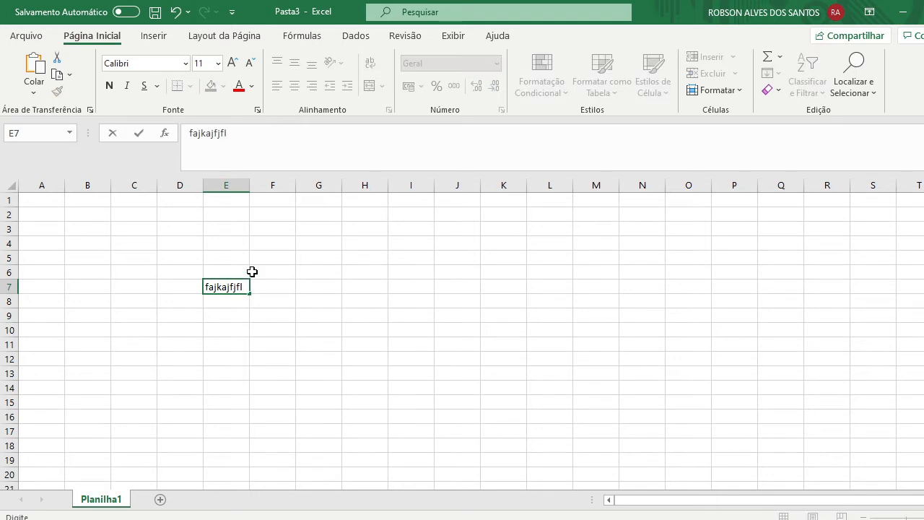
pyautogui.click(505, 301)
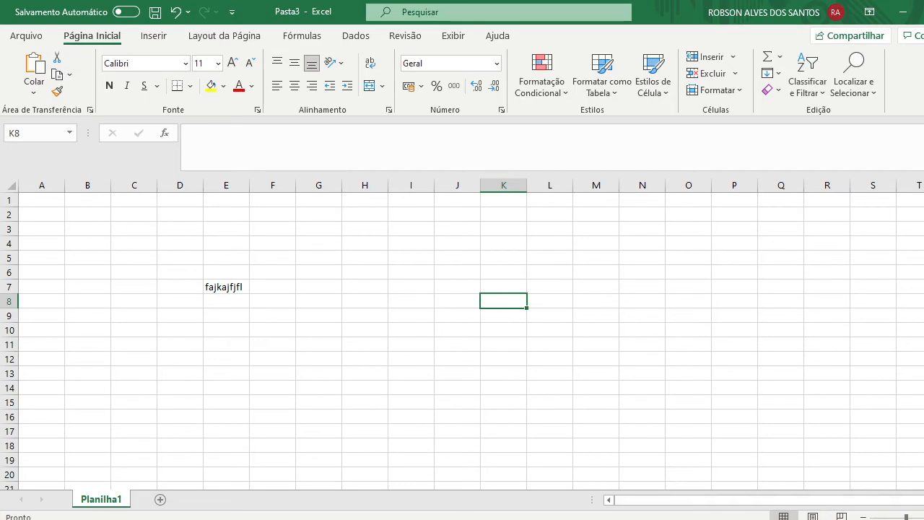
# Step: Open the Save As options for the workbook and choose Este PC as the location
pyautogui.moveTo(906, 518); pyautogui.dragTo(909, 518)
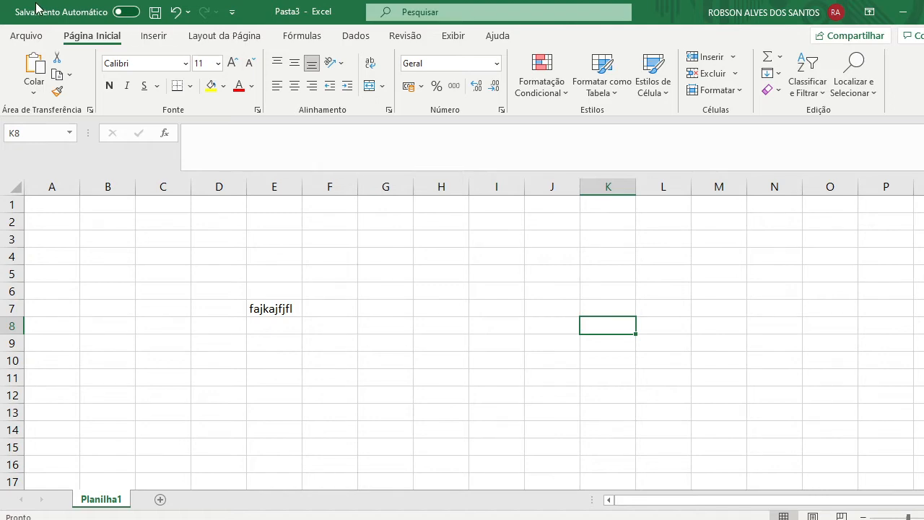
pyautogui.click(25, 36)
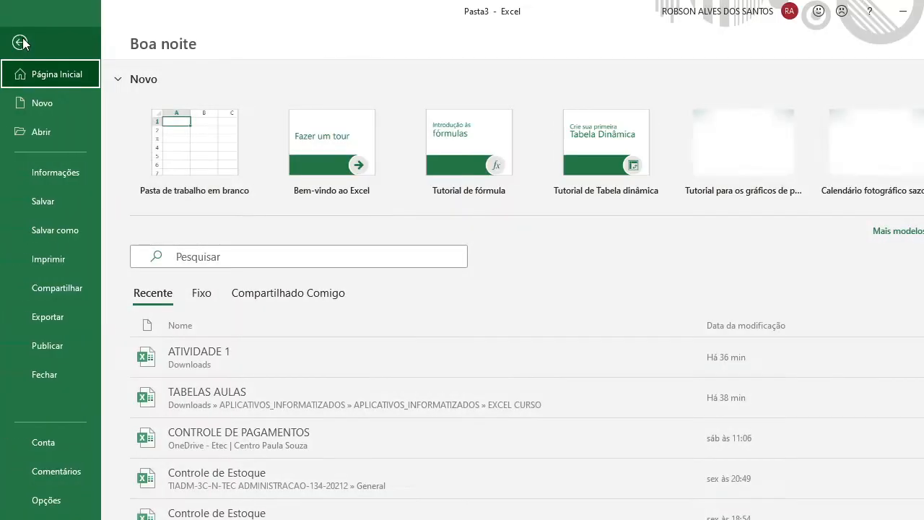
pyautogui.click(82, 236)
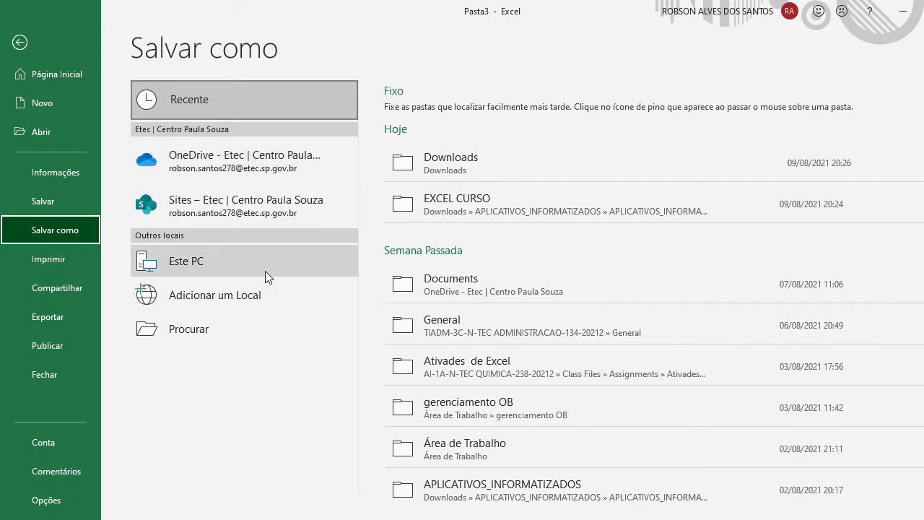
pyautogui.click(197, 271)
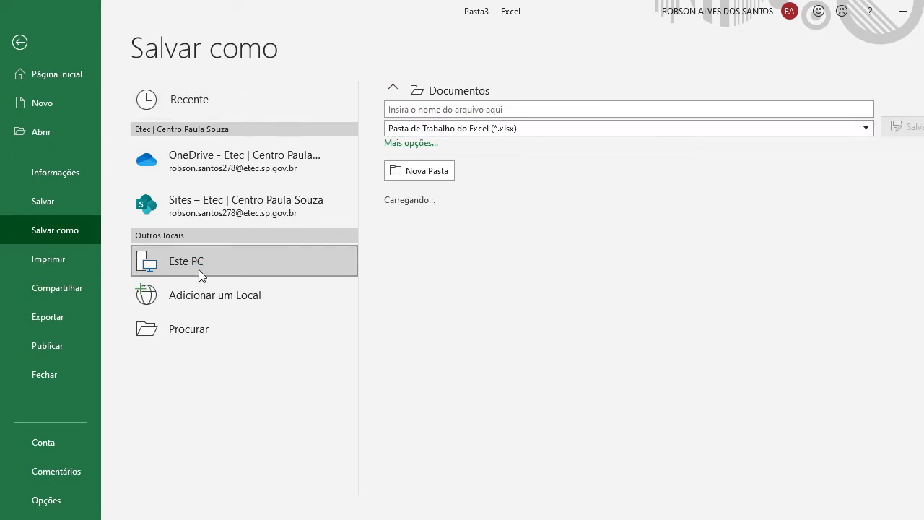
pyautogui.doubleClick(199, 270)
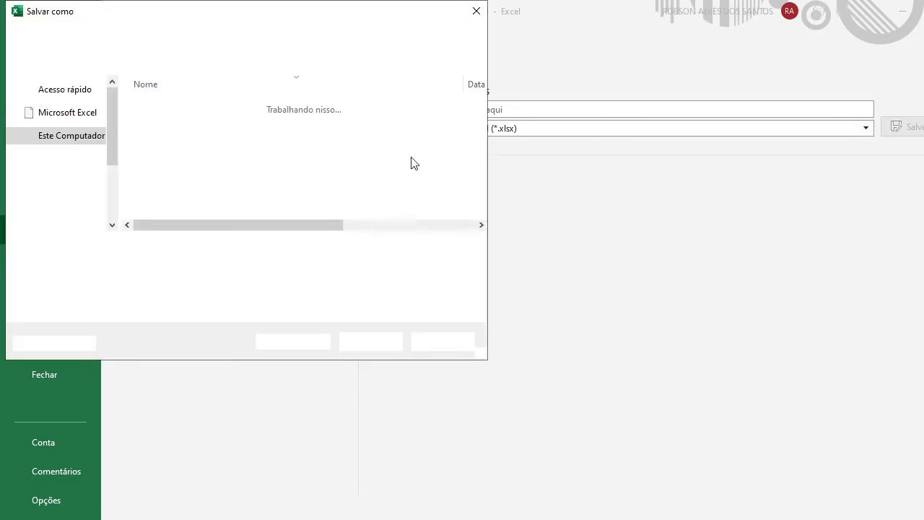
pyautogui.click(476, 10)
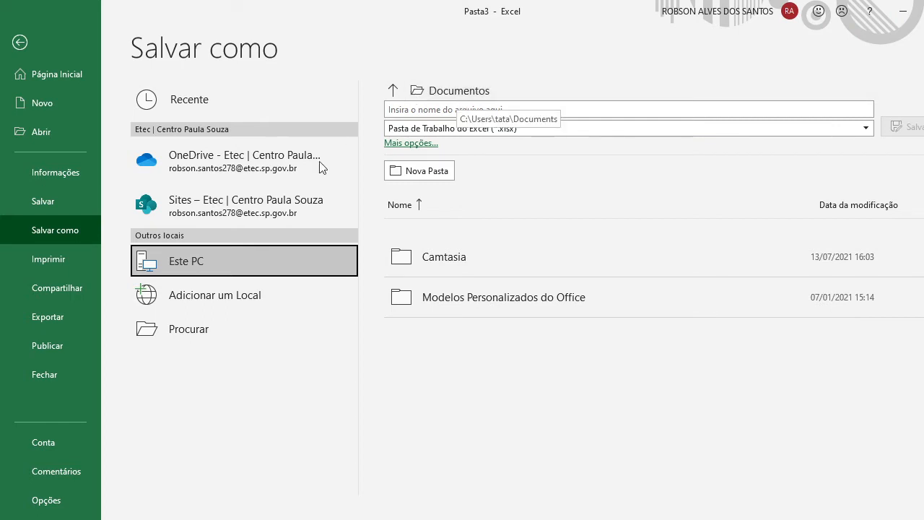
pyautogui.click(417, 91)
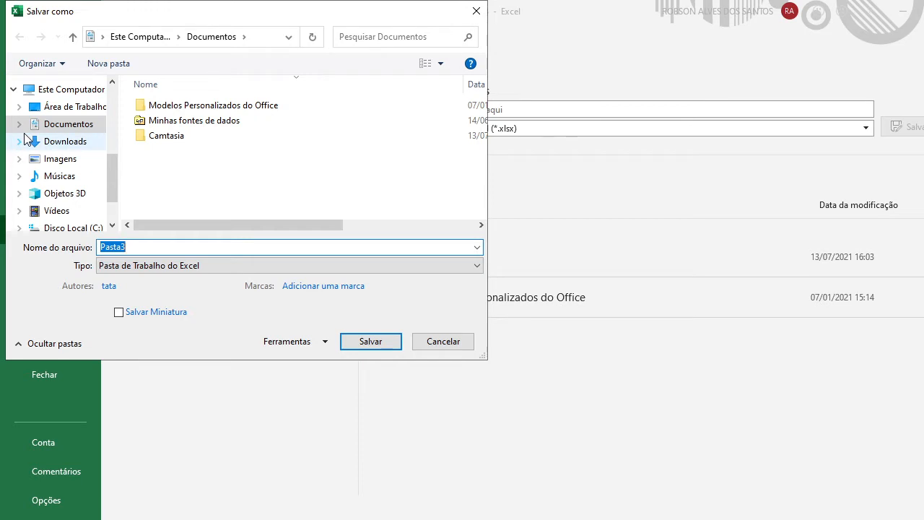
pyautogui.click(437, 341)
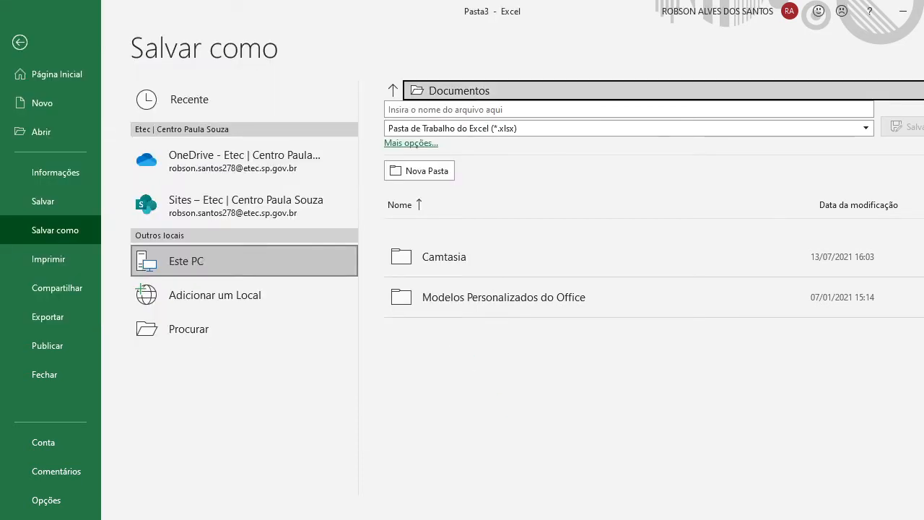
# Step: Switch to the Teams meeting, stop sharing the window and share the whole screen with computer sound included
pyautogui.click(555, 481)
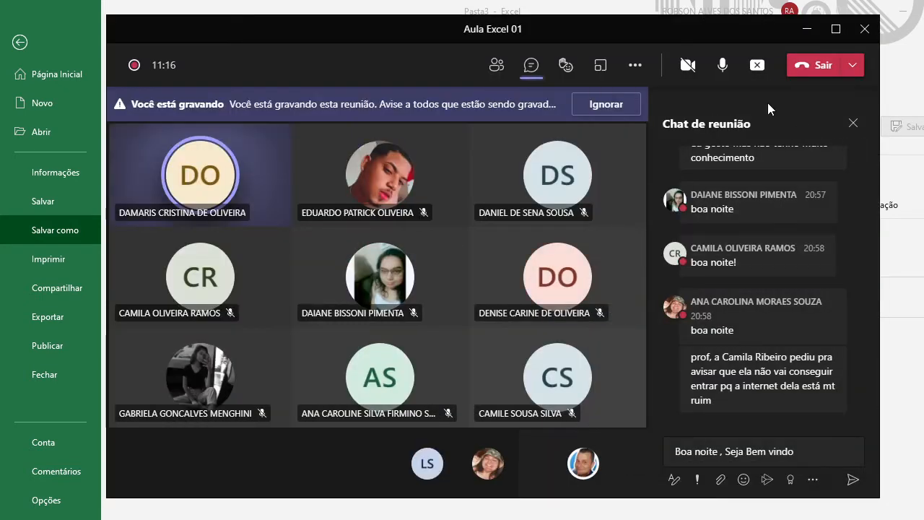
pyautogui.click(757, 67)
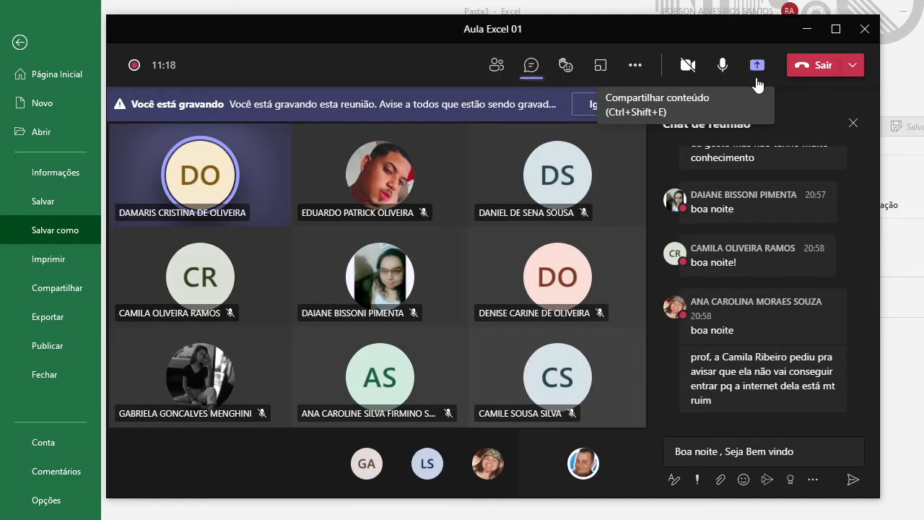
pyautogui.click(757, 81)
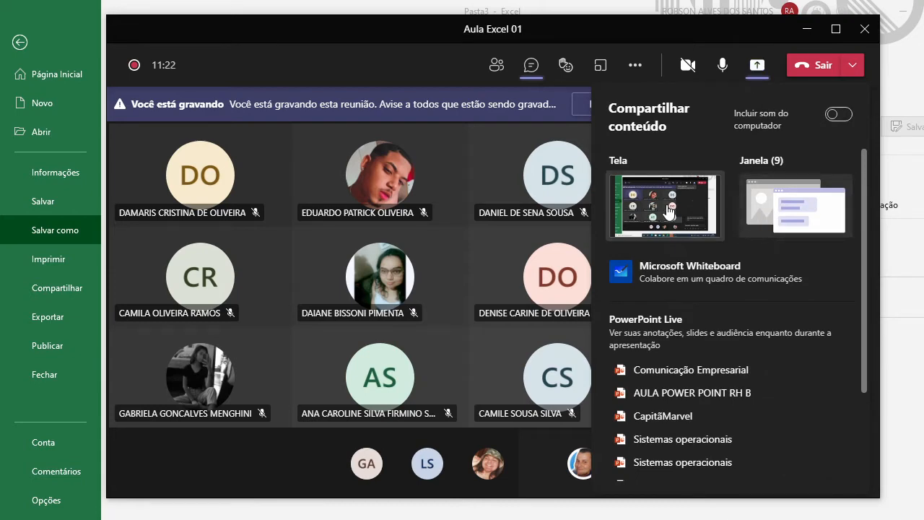
pyautogui.click(838, 114)
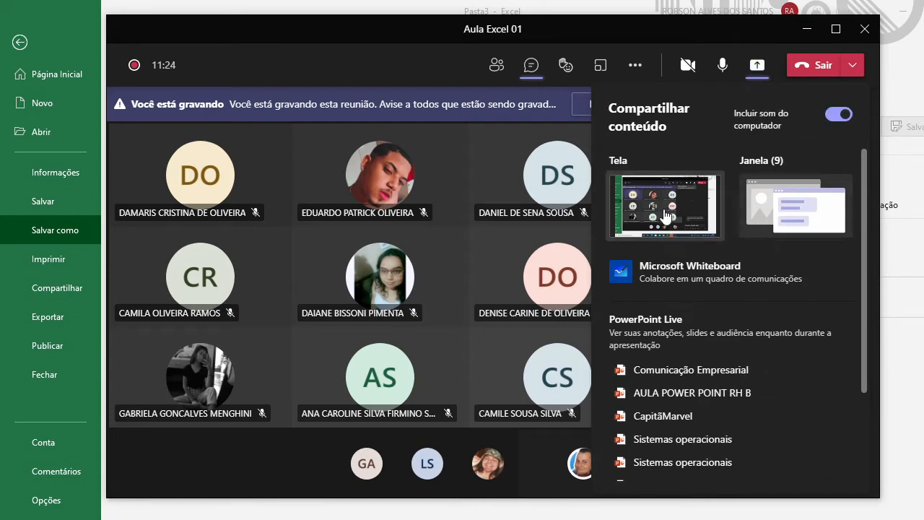
pyautogui.click(665, 216)
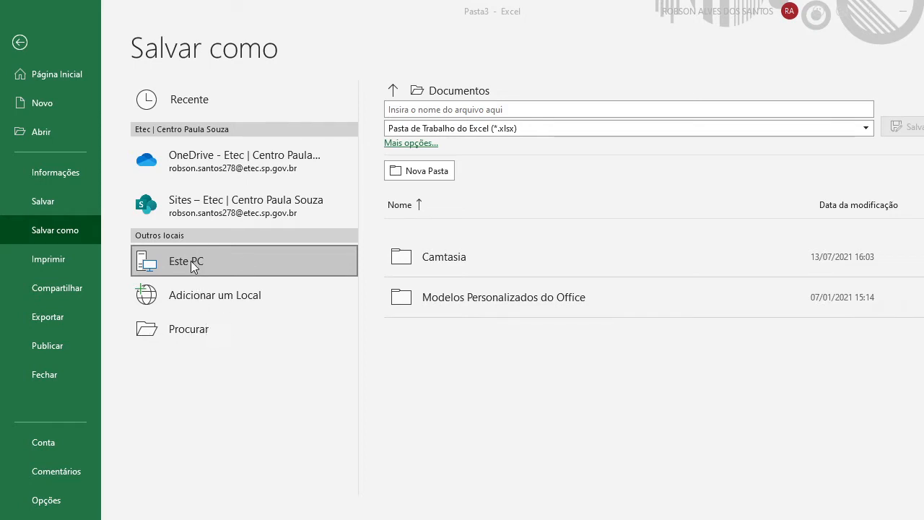
# Step: Open the save dialog for the workbook and choose Área de Trabalho as the destination folder
pyautogui.click(443, 89)
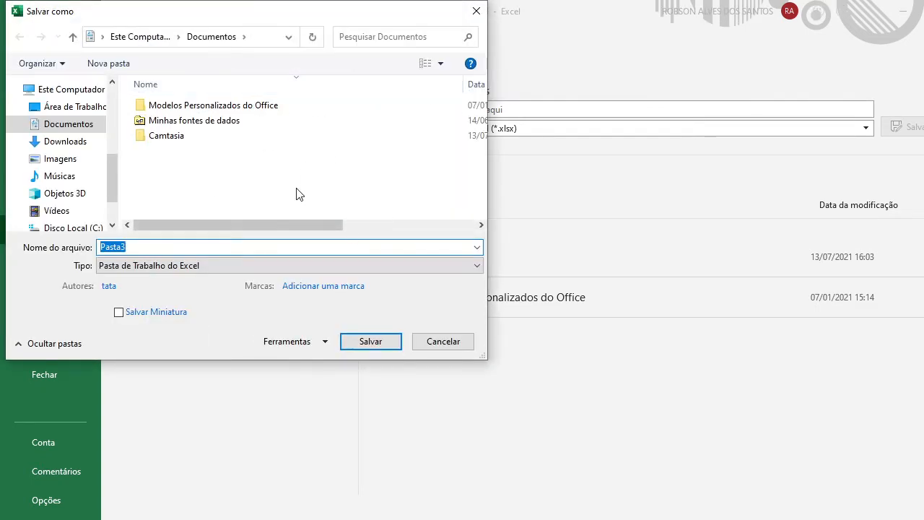
pyautogui.moveTo(385, 2); pyautogui.dragTo(436, 15)
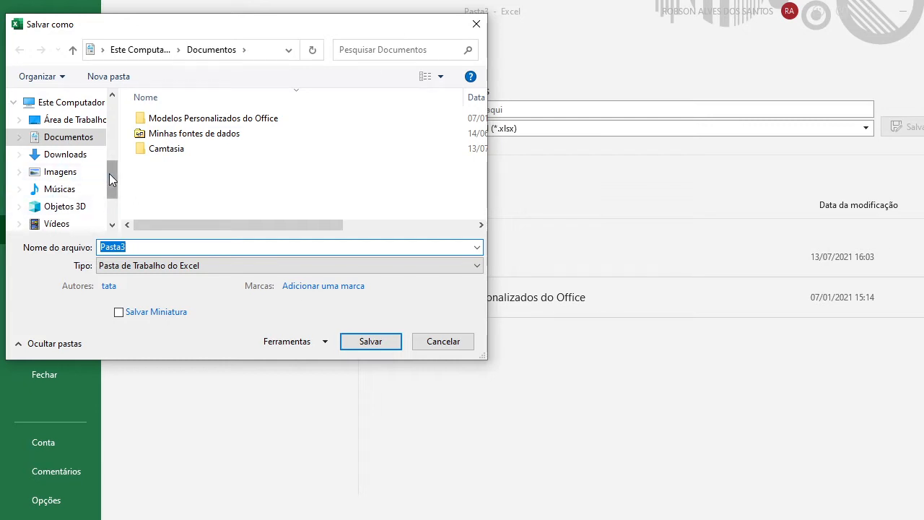
pyautogui.moveTo(109, 174); pyautogui.dragTo(132, 123)
pyautogui.click(94, 128)
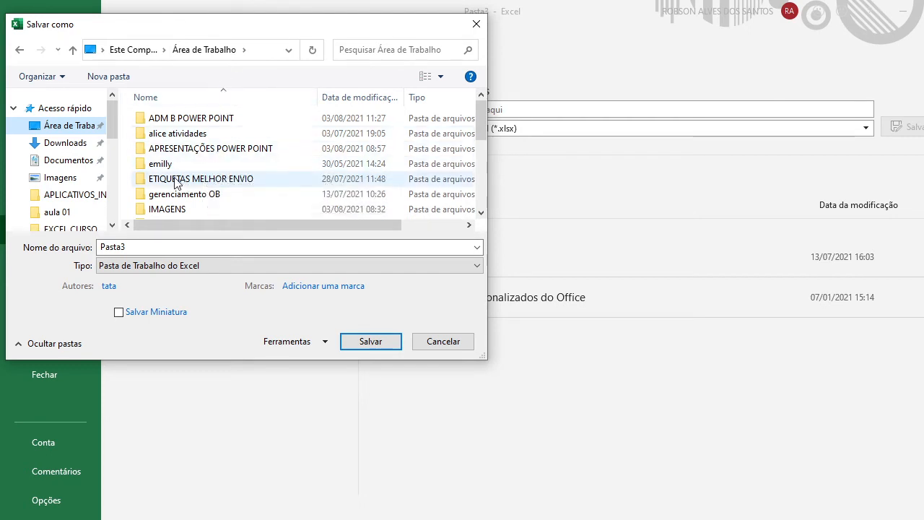
pyautogui.click(48, 146)
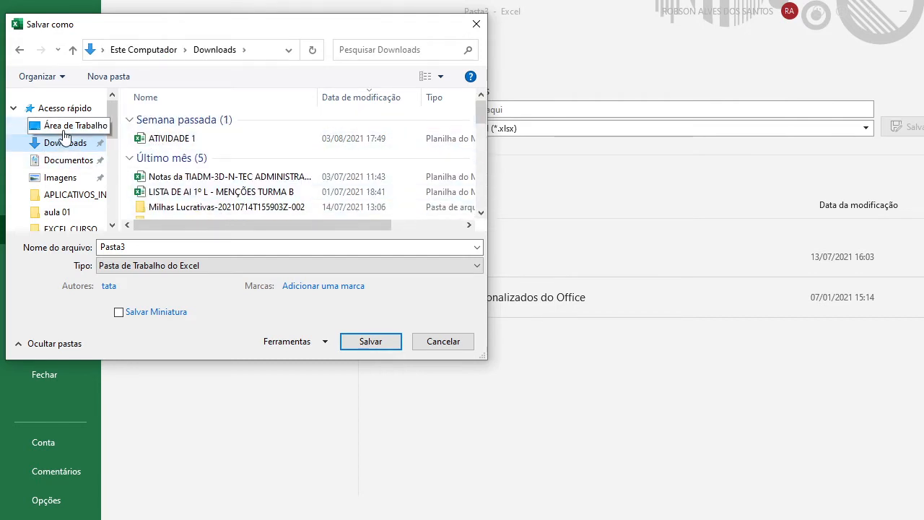
pyautogui.click(60, 125)
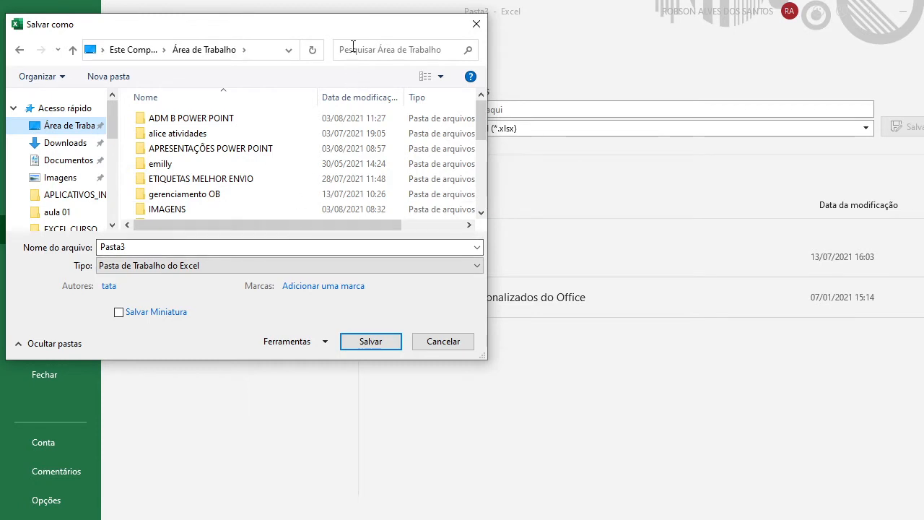
pyautogui.moveTo(358, 30); pyautogui.dragTo(500, 29)
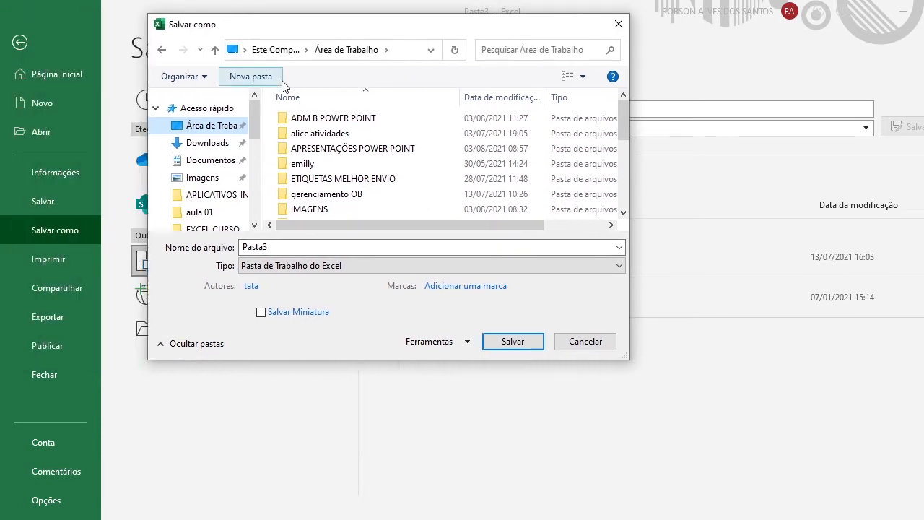
# Step: Create a new folder named "adm turma A" in Área de Trabalho from within the save dialog
pyautogui.click(242, 75)
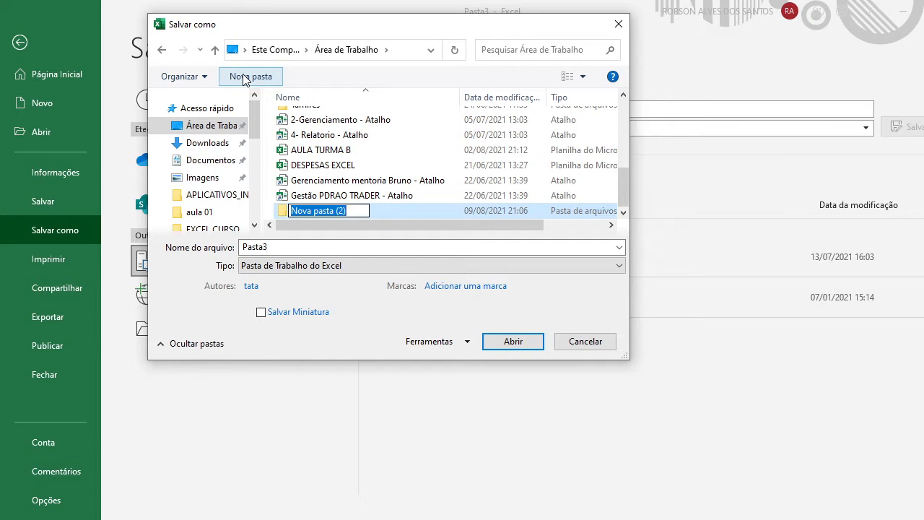
pyautogui.write('adm')
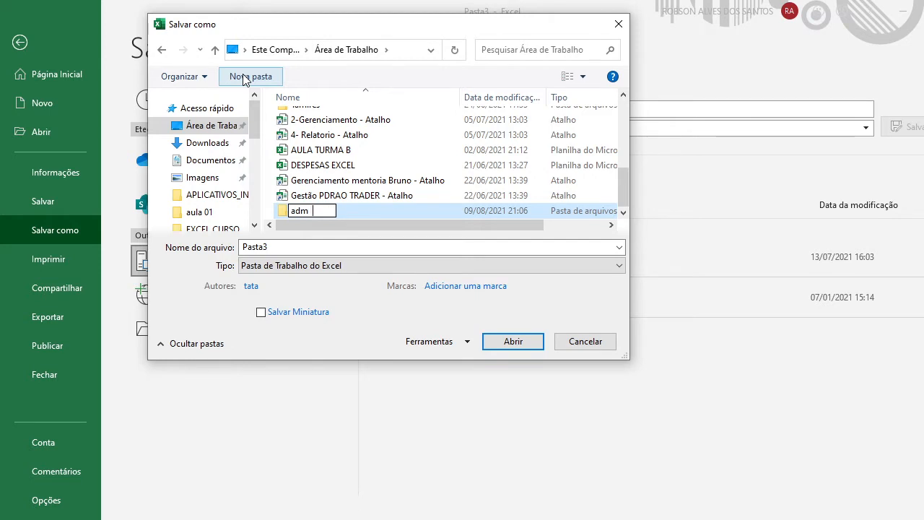
pyautogui.write('  turma')
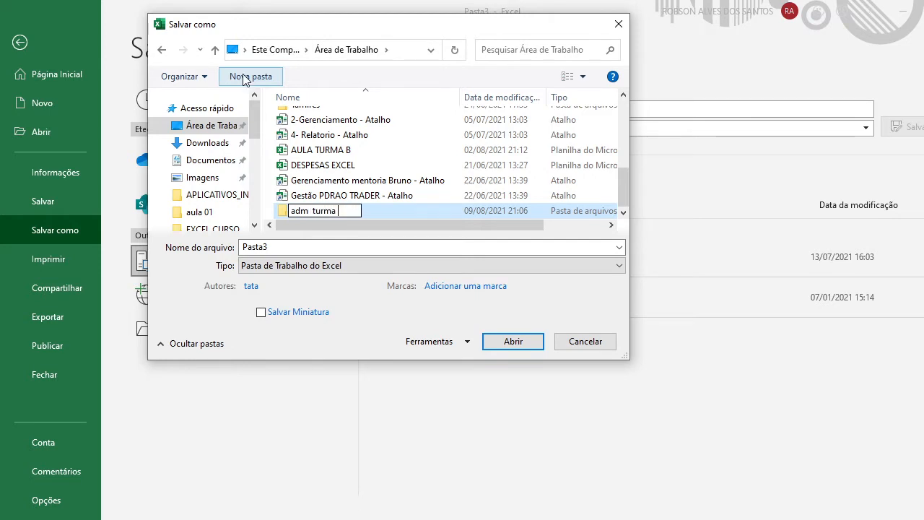
pyautogui.write(' A')
pyautogui.press('Return')
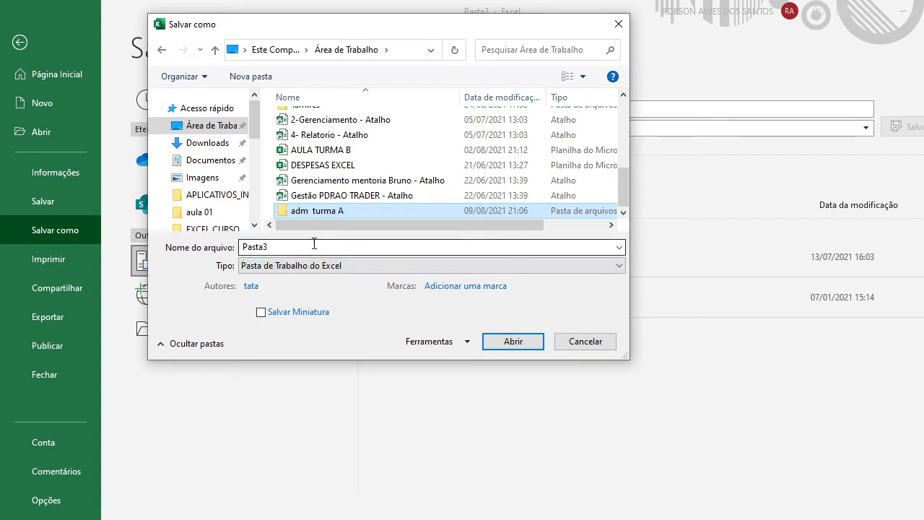
# Step: Name the workbook "aula 1 turma A" and save it inside the "adm turma A" folder
pyautogui.moveTo(372, 245); pyautogui.dragTo(215, 246)
pyautogui.write('a')
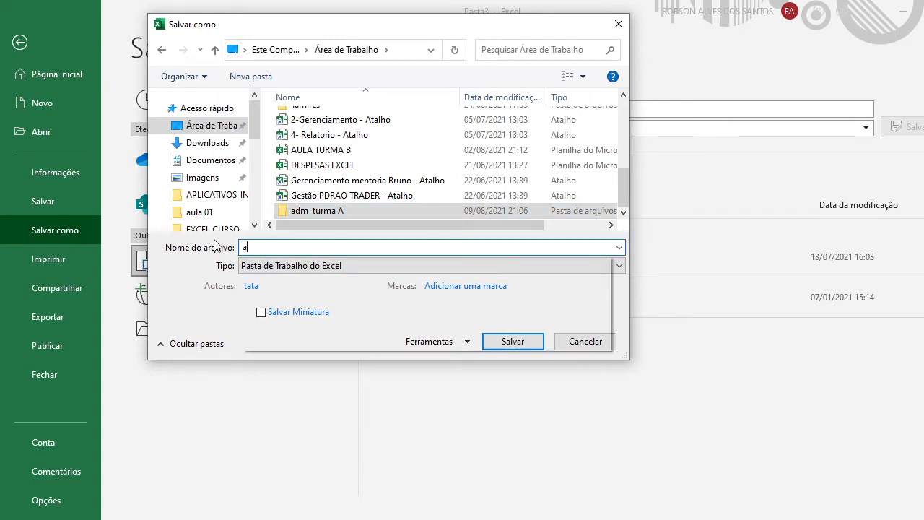
pyautogui.write('ula 1')
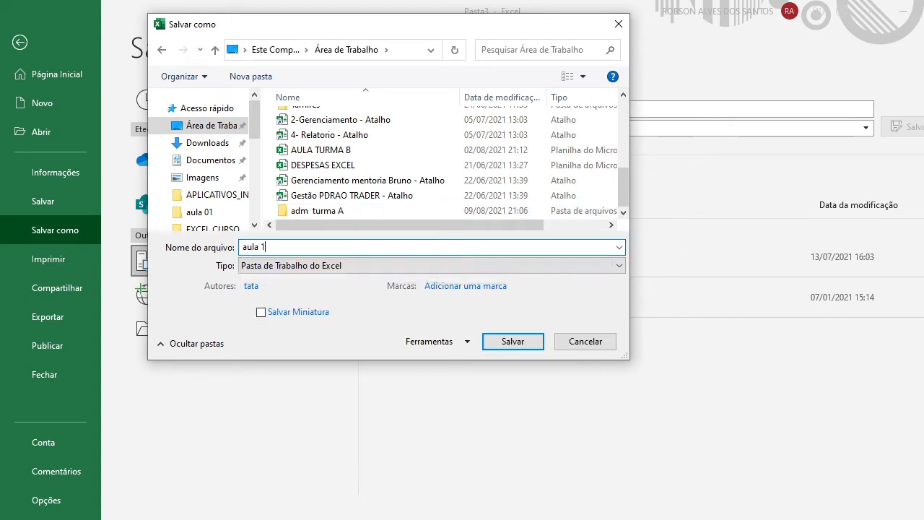
pyautogui.write(' turma a')
pyautogui.press('BackSpace')
pyautogui.press('BackSpace')
pyautogui.write('A')
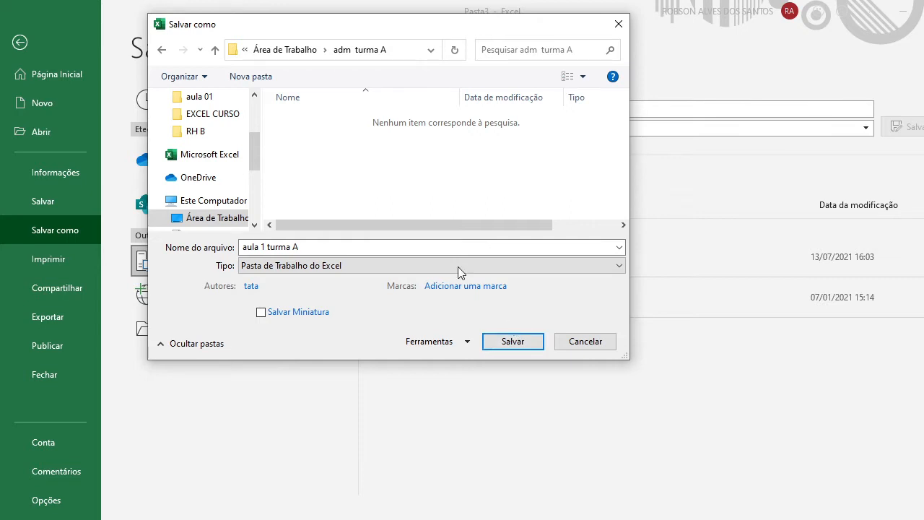
pyautogui.click(509, 347)
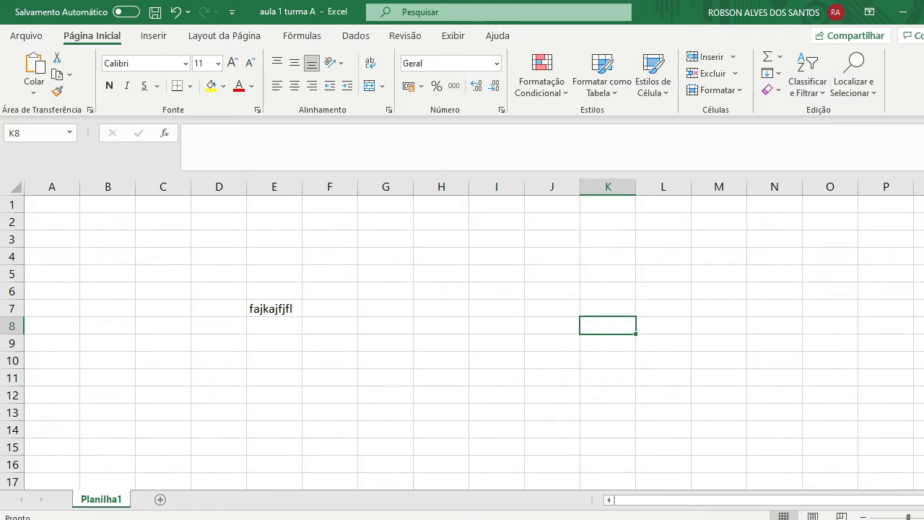
# Step: Clear the open windows to reach the desktop, look inside the "adm turma A" folder for the saved workbook, and close the folder
pyautogui.hotkey('ctrl', 'n')
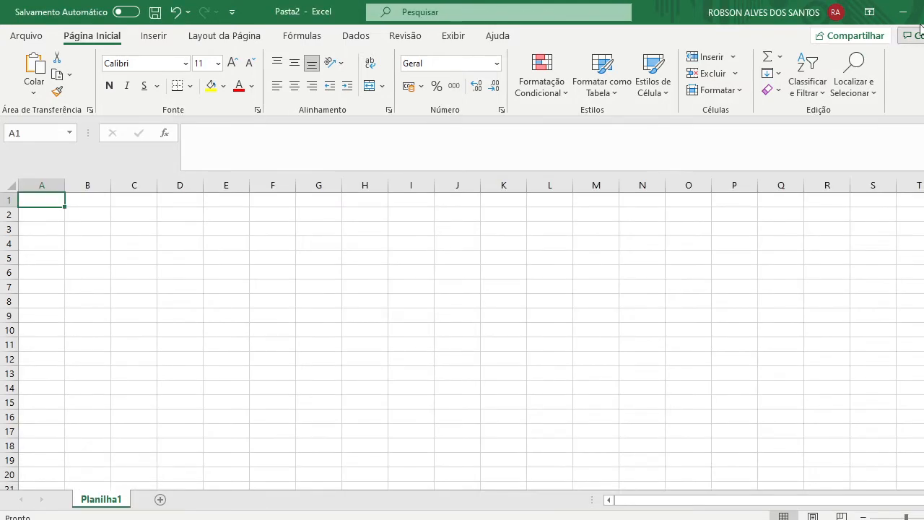
pyautogui.click(902, 12)
pyautogui.click(902, 13)
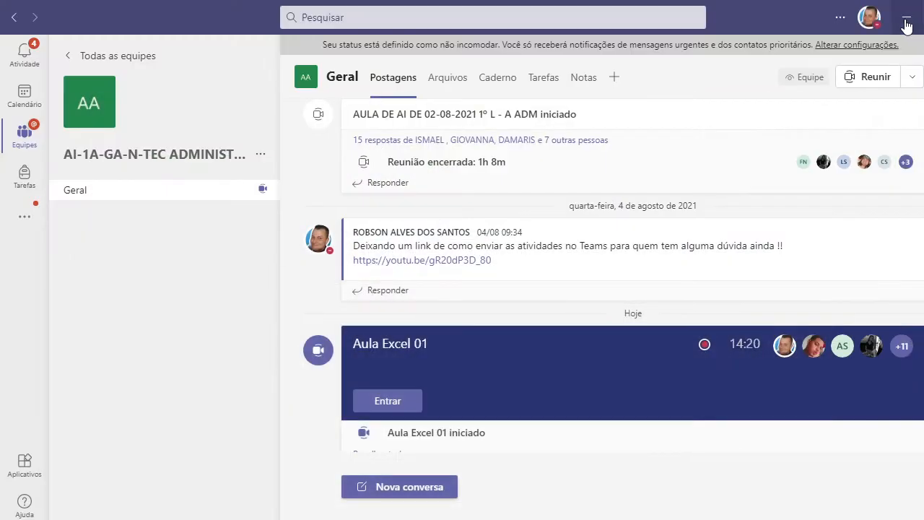
pyautogui.click(909, 20)
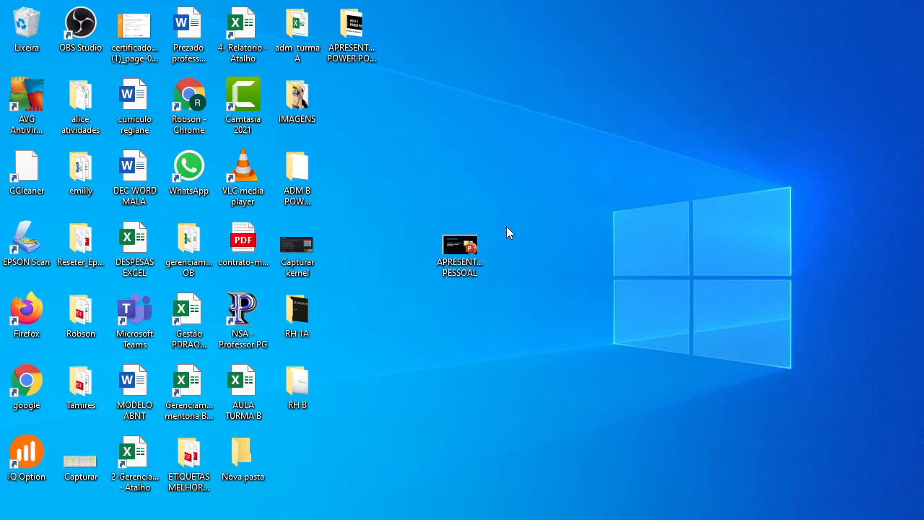
pyautogui.doubleClick(308, 49)
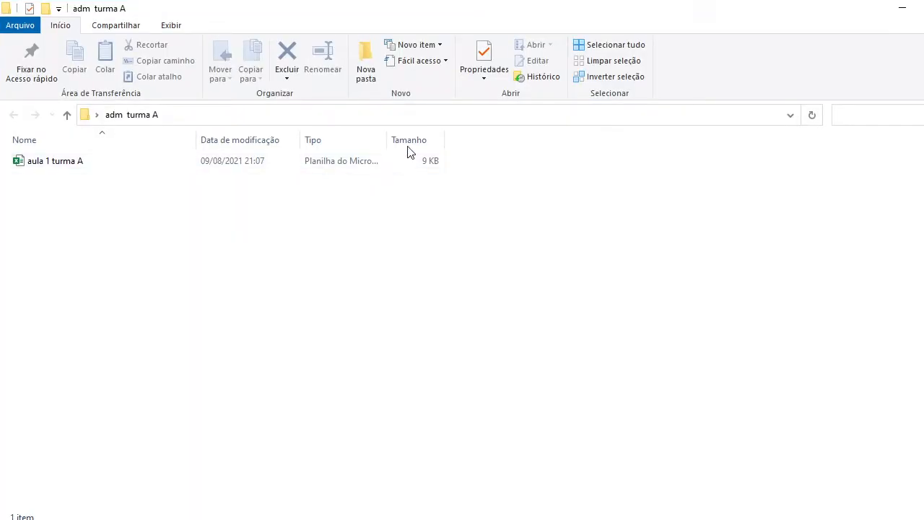
pyautogui.hotkey('alt', 'F4')
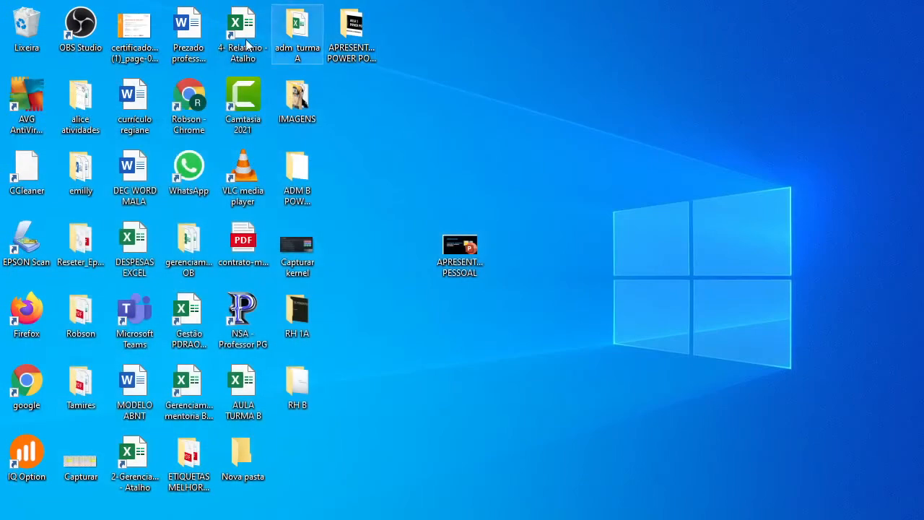
# Step: Open the workbook "aula 1 turma A" from the "adm turma A" folder on the desktop
pyautogui.doubleClick(293, 29)
pyautogui.click(94, 162)
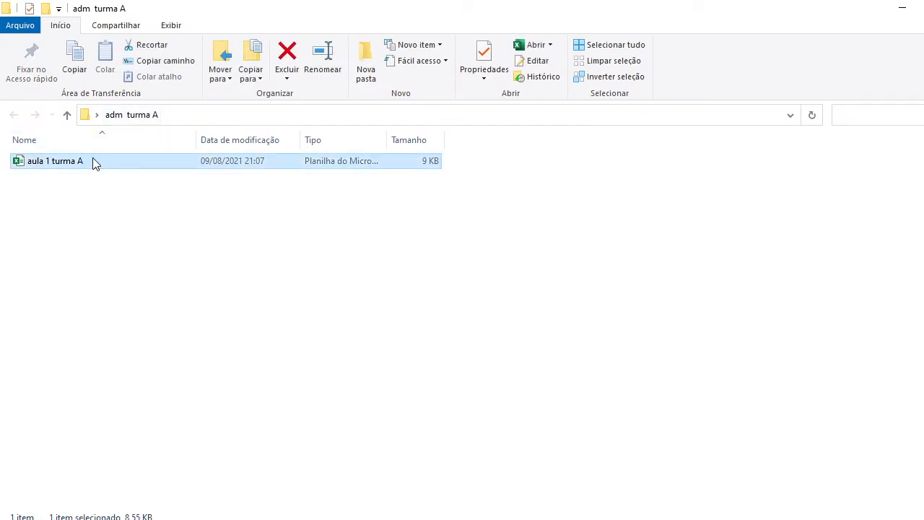
pyautogui.doubleClick(98, 166)
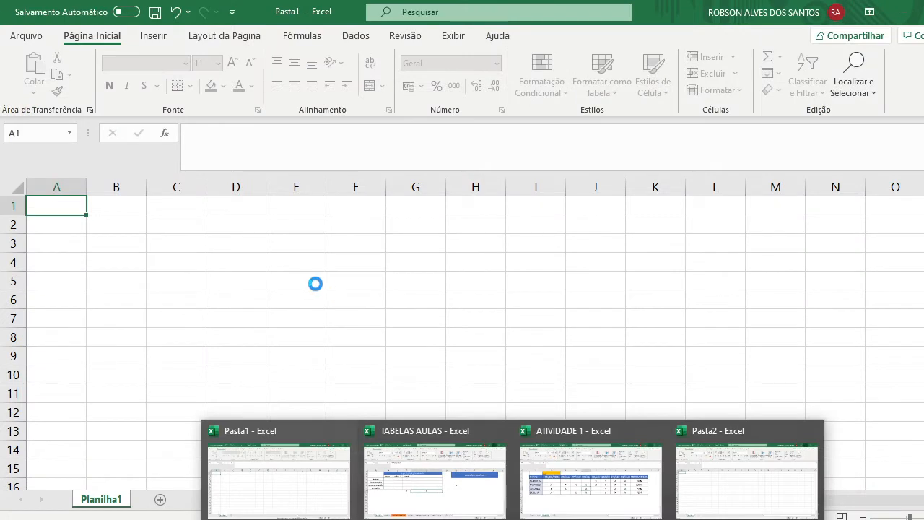
pyautogui.click(289, 309)
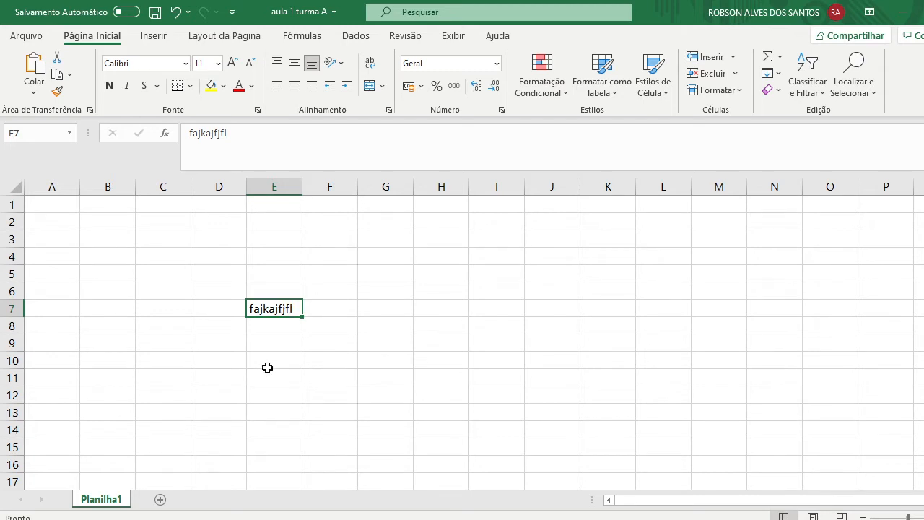
# Step: Enter the sample text "djkaafhlh" in cell E9 and set its font color to gold
pyautogui.click(298, 387)
pyautogui.click(284, 341)
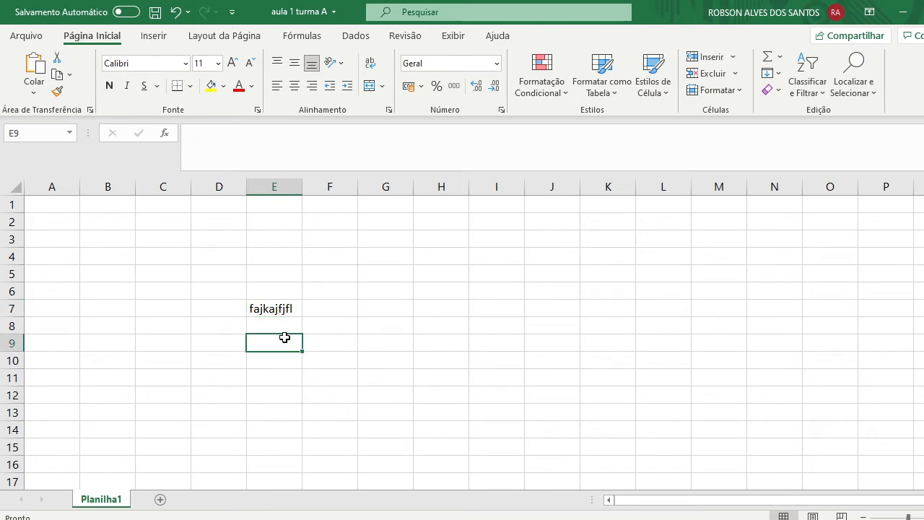
pyautogui.write('djkaafhlh')
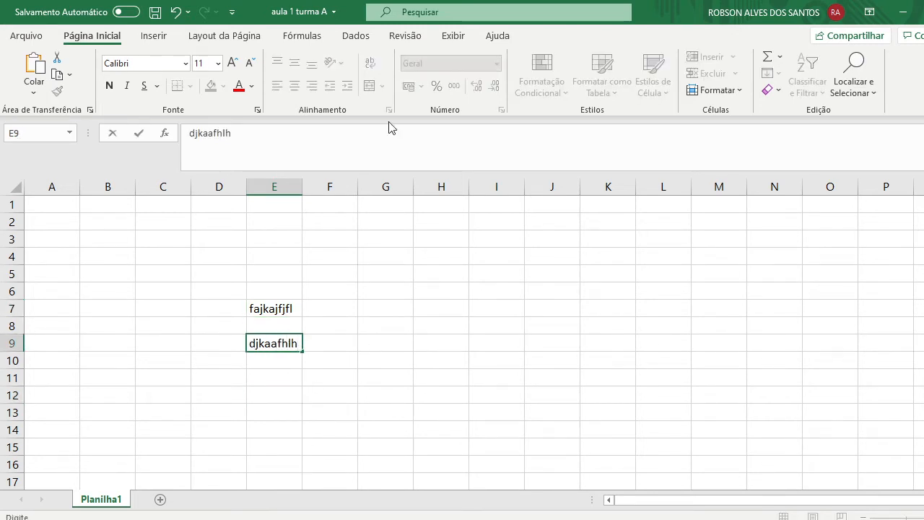
pyautogui.click(239, 87)
pyautogui.click(279, 342)
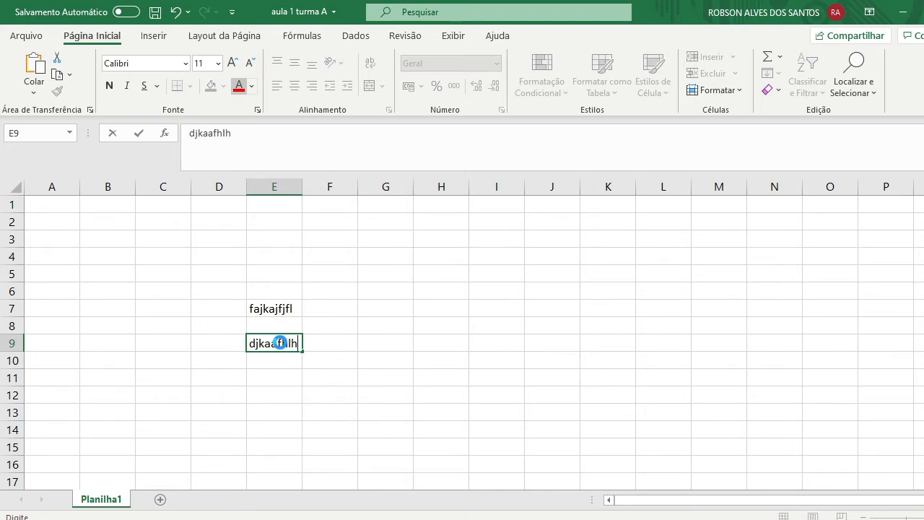
pyautogui.doubleClick(259, 345)
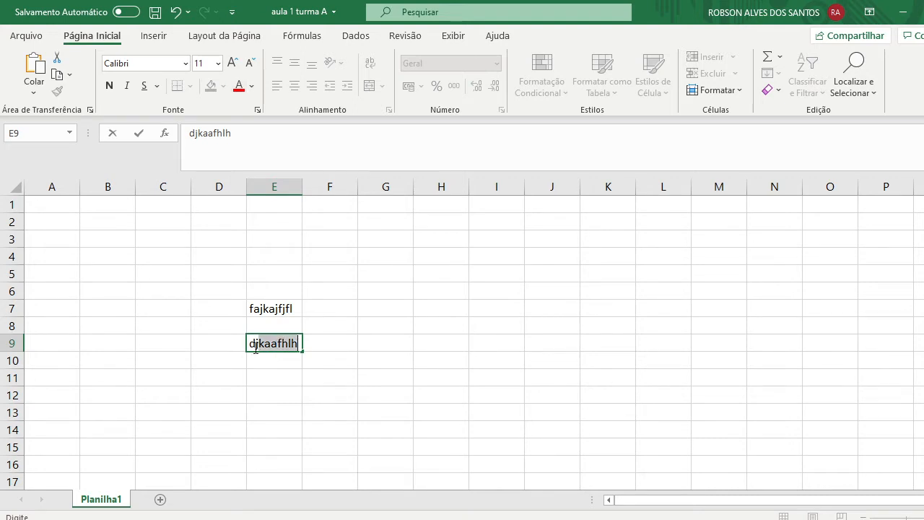
pyautogui.click(250, 88)
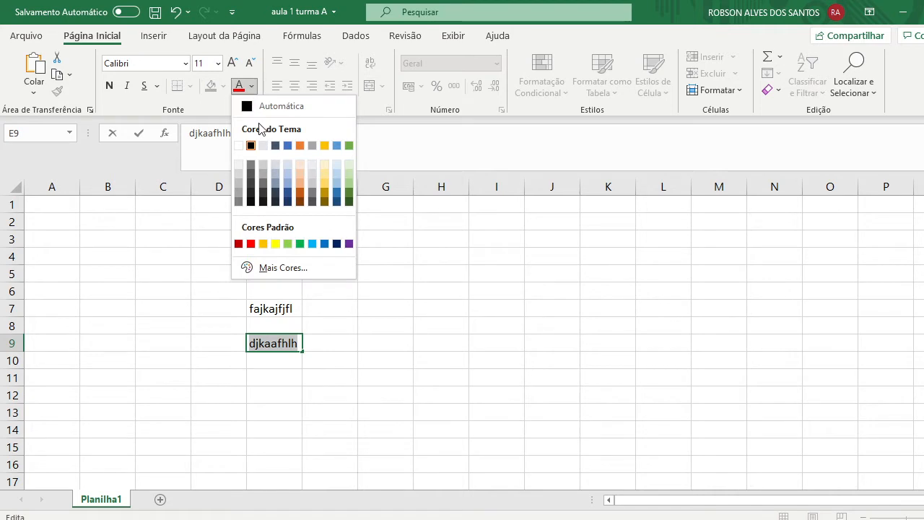
pyautogui.click(326, 147)
# Step: Set the font color of the text in cell E7 to blue-gray and save the workbook
pyautogui.click(275, 310)
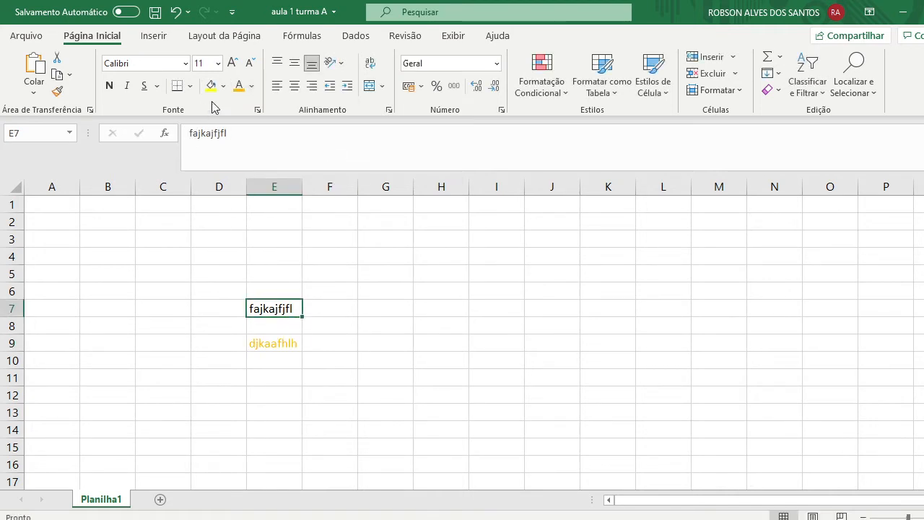
pyautogui.click(250, 88)
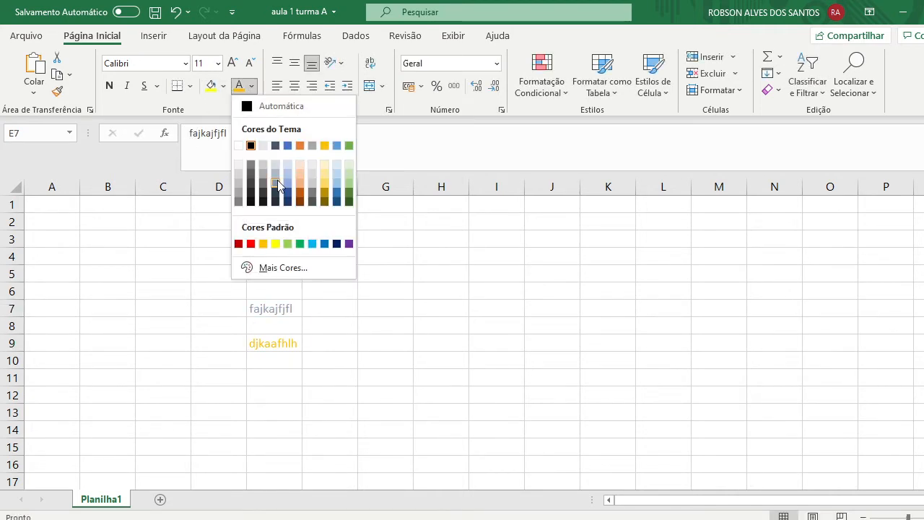
pyautogui.click(319, 178)
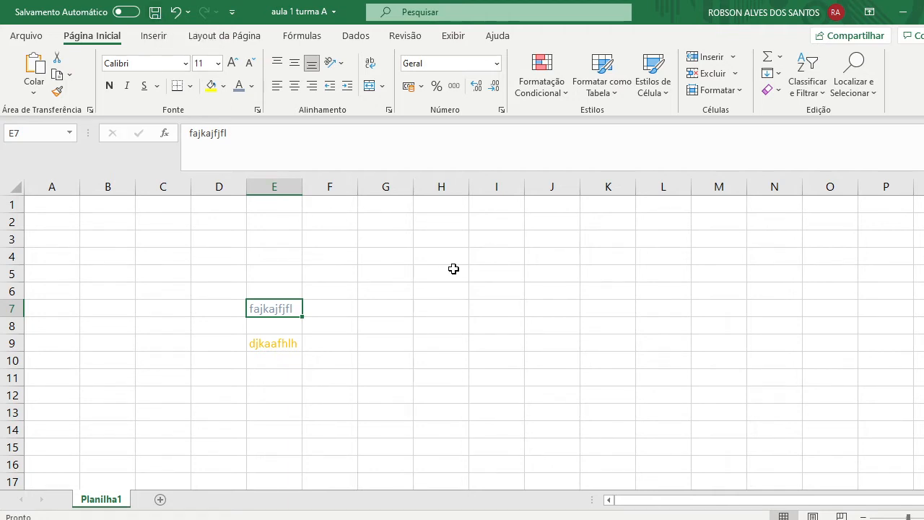
pyautogui.hotkey('ctrl', 's')
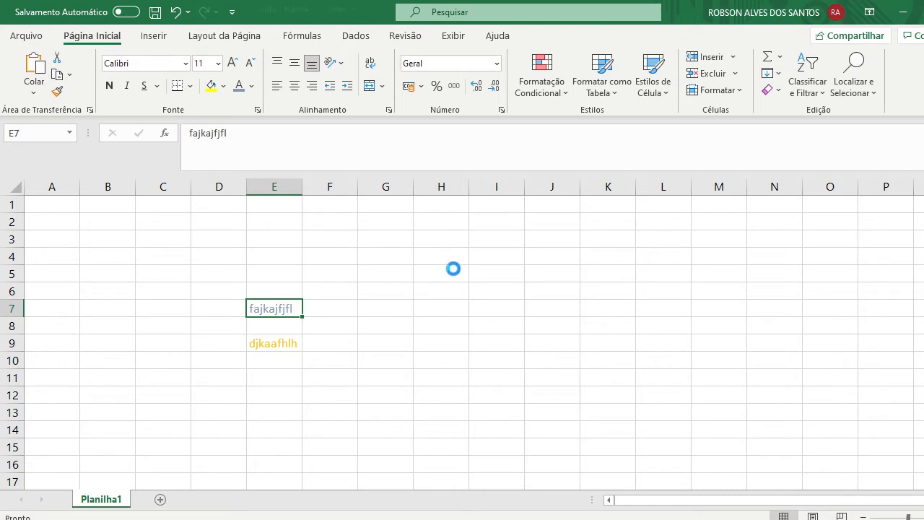
# Step: Close the workbook, return to the desktop, and reopen "aula 1 turma A" from the "adm turma A" folder
pyautogui.hotkey('ctrl', 'n')
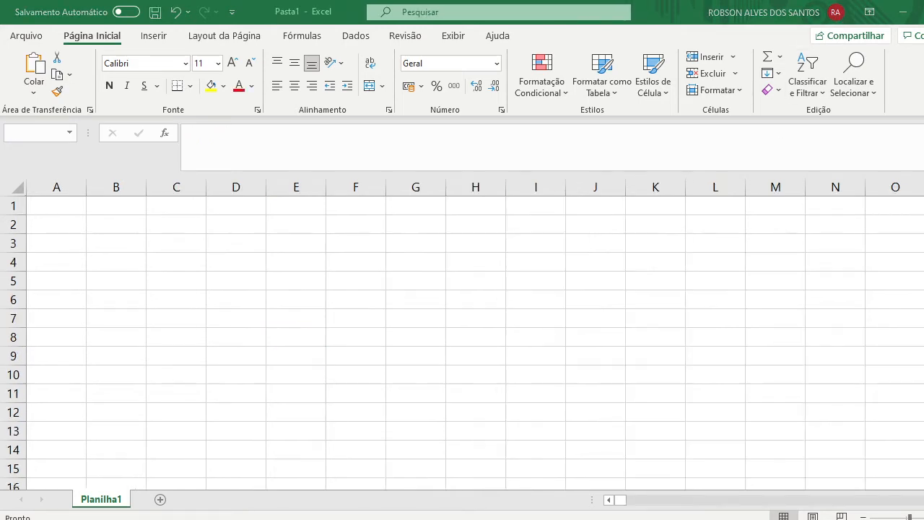
pyautogui.click(905, 13)
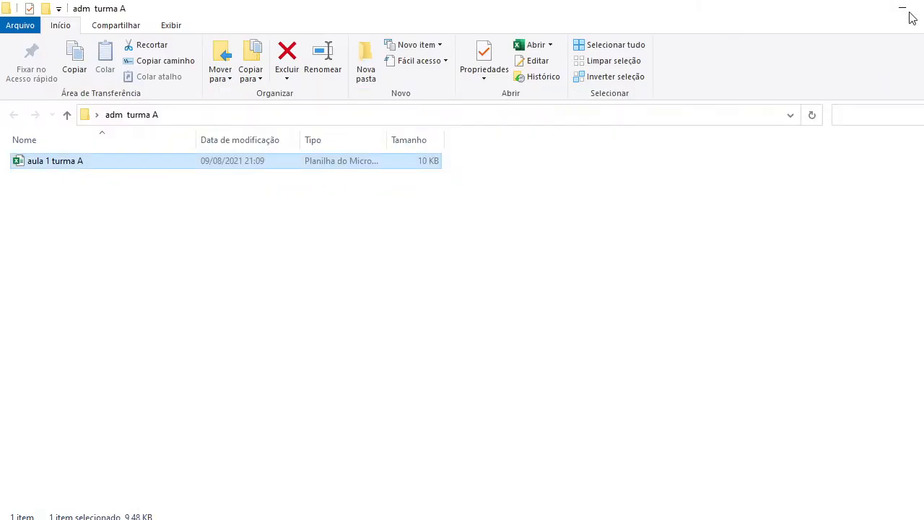
pyautogui.click(909, 15)
pyautogui.doubleClick(297, 32)
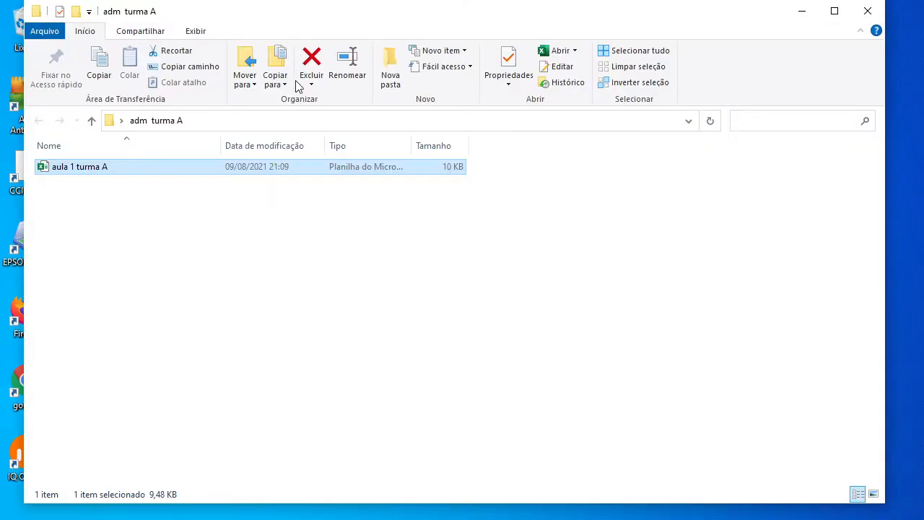
pyautogui.doubleClick(247, 167)
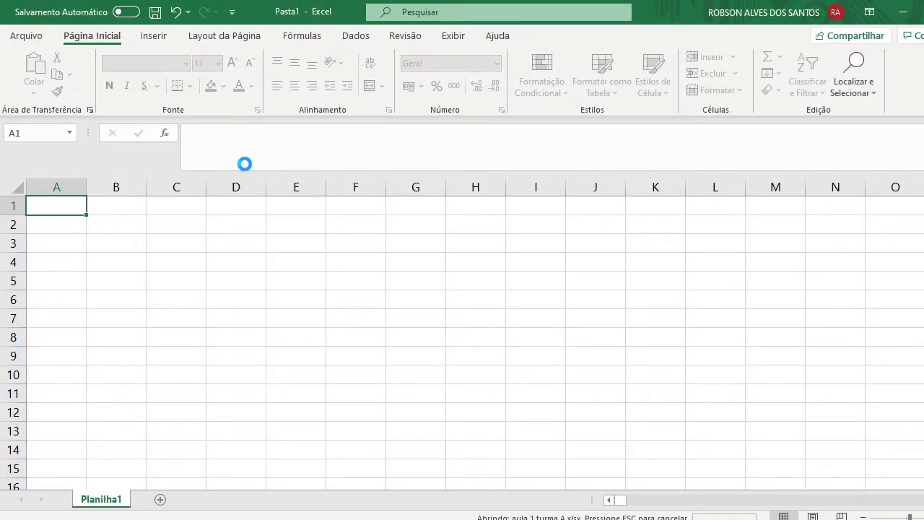
# Step: Switch to the Teams meeting to check the participants and chat, and minimize it to return to the workbook
pyautogui.click(526, 492)
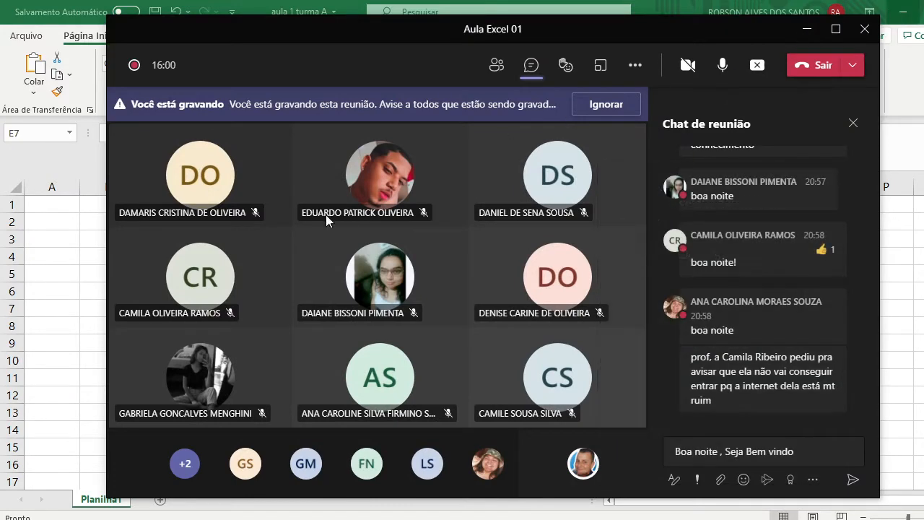
pyautogui.click(806, 32)
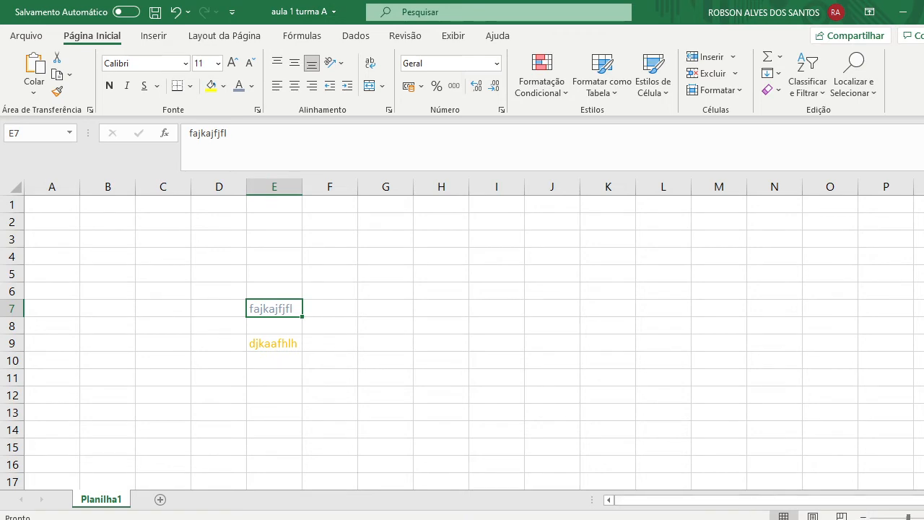
# Step: Zoom the worksheet in, out and back in, and switch it to page break preview
pyautogui.keyDown('ctrl'); pyautogui.scroll(3, 621, 426); pyautogui.keyUp('ctrl')
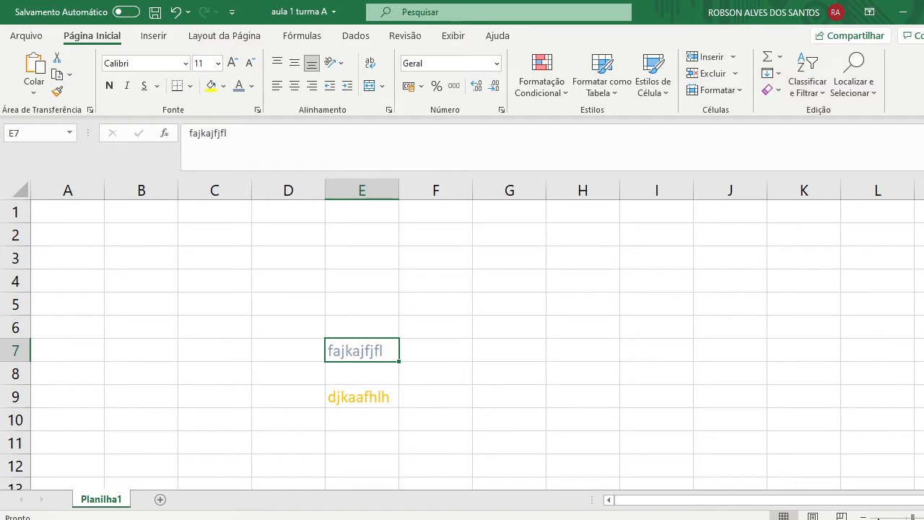
pyautogui.click(864, 517)
pyautogui.click(864, 517)
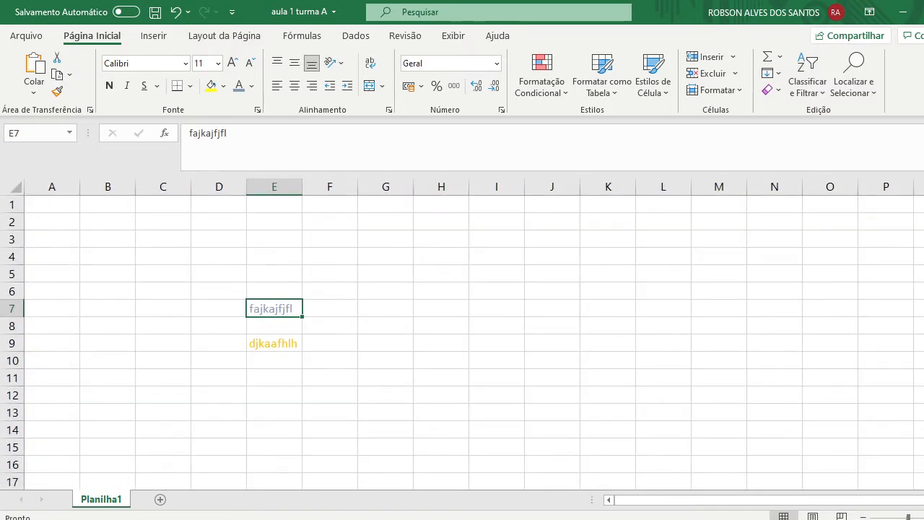
pyautogui.click(923, 517)
pyautogui.click(923, 517)
pyautogui.click(923, 517)
pyautogui.click(923, 517)
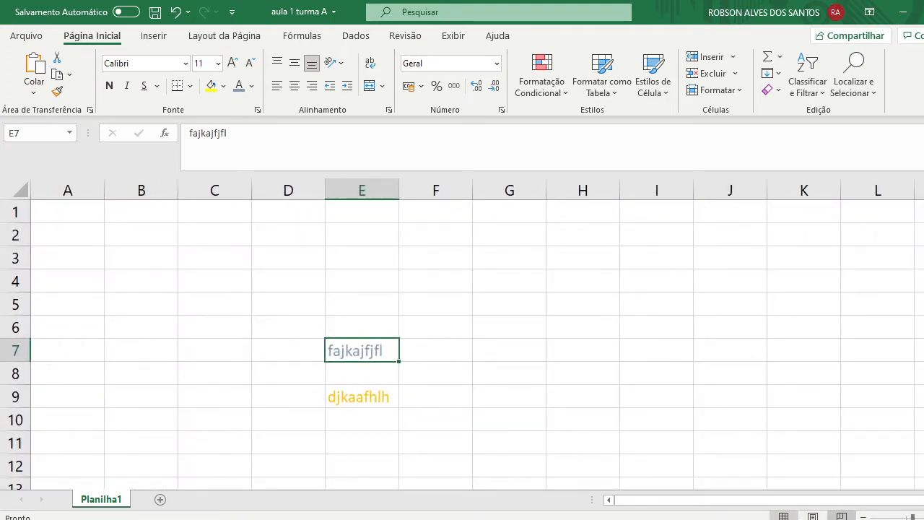
pyautogui.click(842, 517)
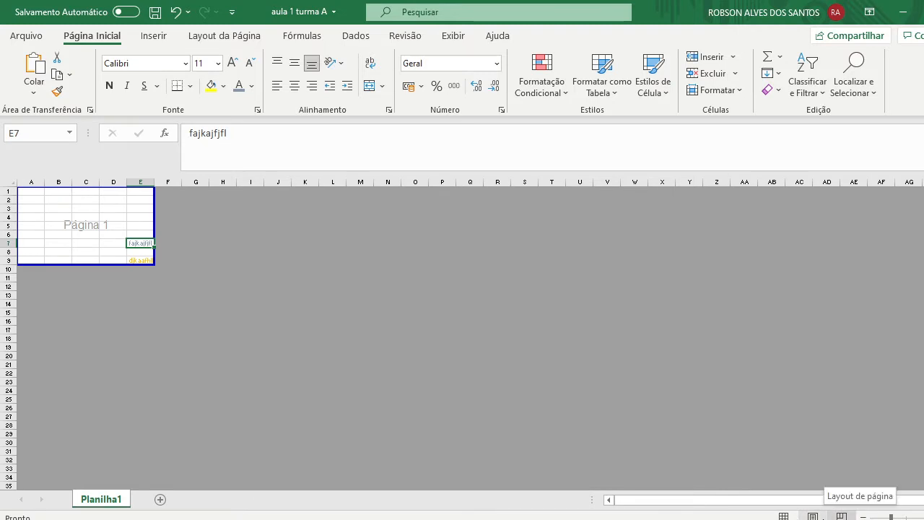
# Step: Show the worksheet in page layout view and return it to normal view
pyautogui.click(813, 516)
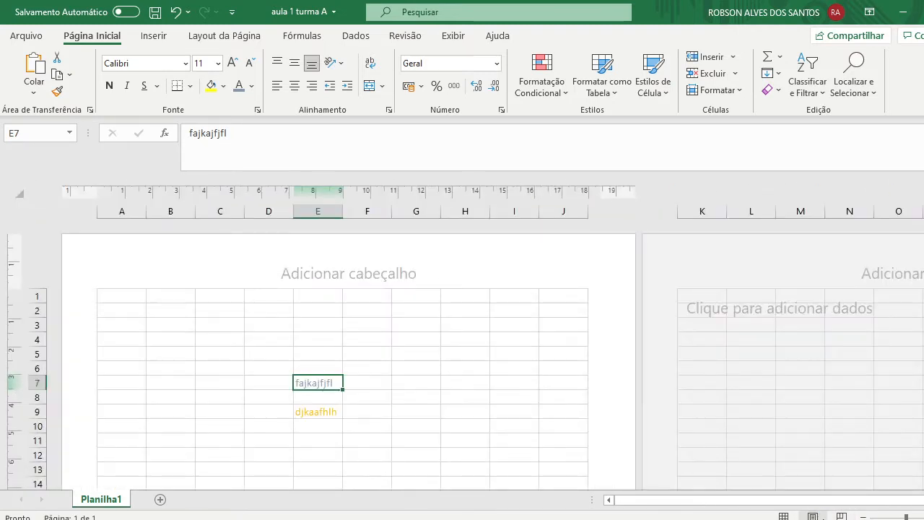
pyautogui.click(784, 516)
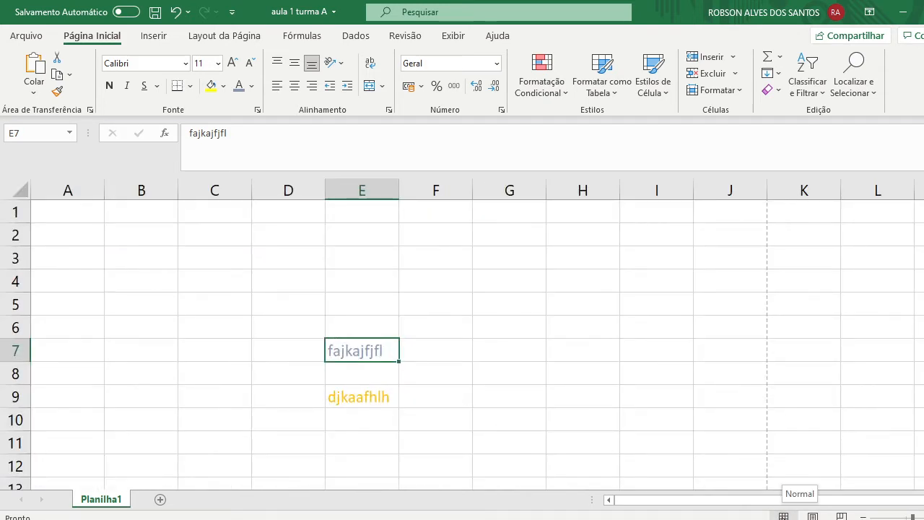
pyautogui.click(464, 415)
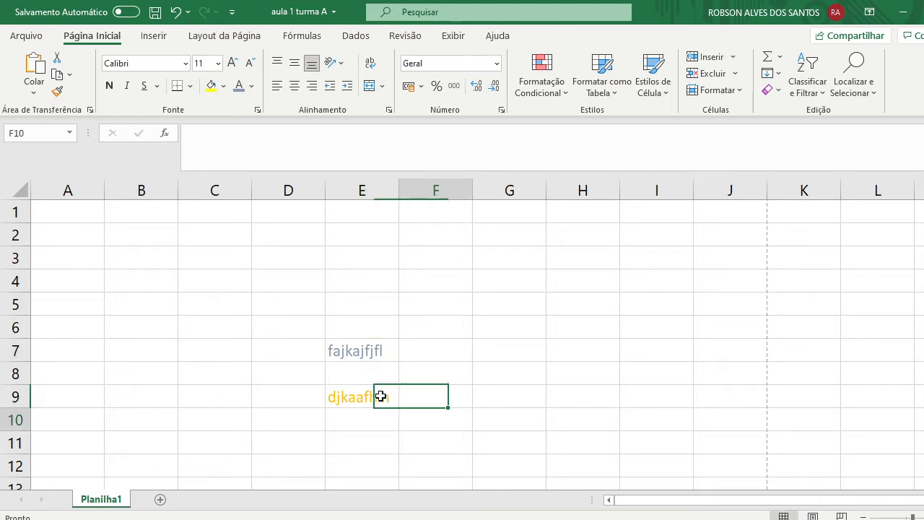
# Step: Delete the sample text from cells E7 and E9
pyautogui.click(364, 358)
pyautogui.press('Delete')
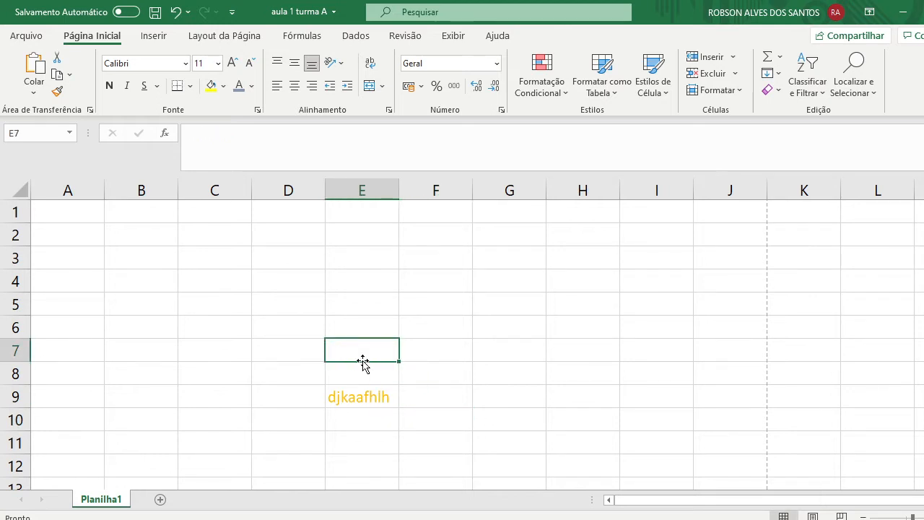
pyautogui.press('Delete')
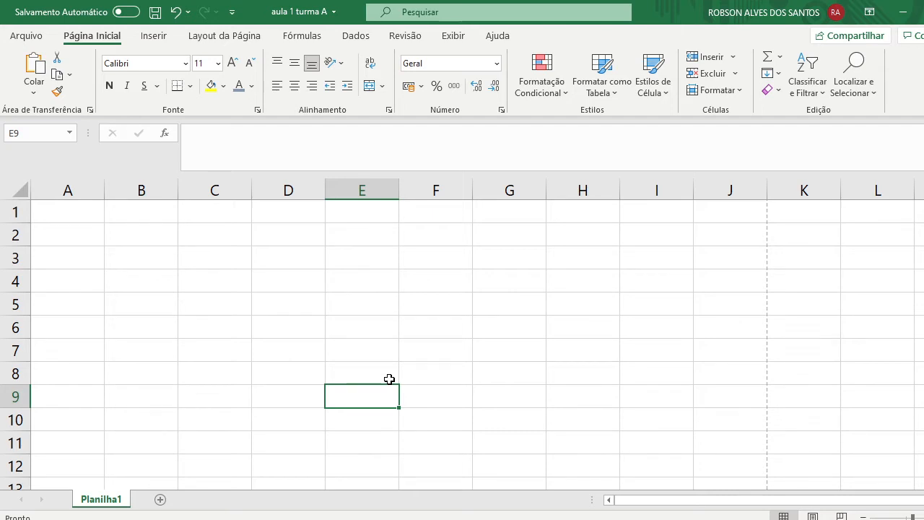
pyautogui.click(436, 311)
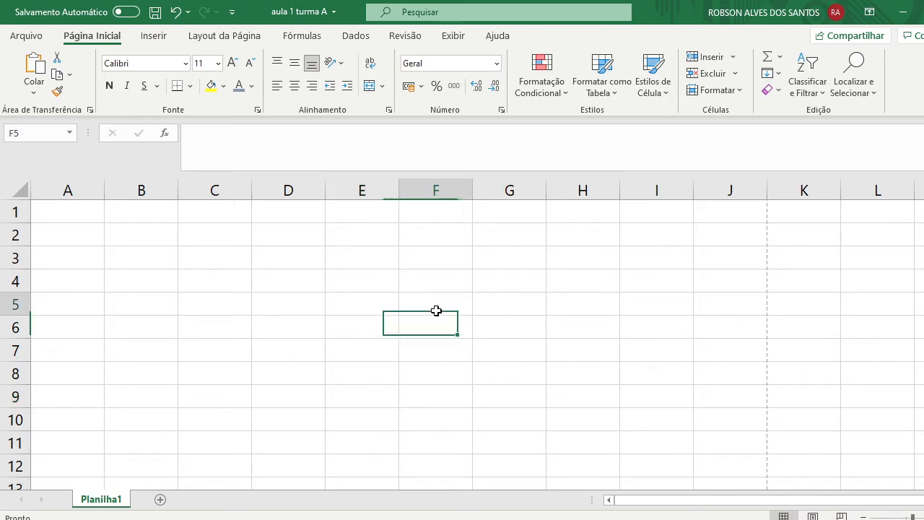
pyautogui.click(315, 320)
pyautogui.click(210, 312)
pyautogui.click(132, 312)
pyautogui.click(189, 278)
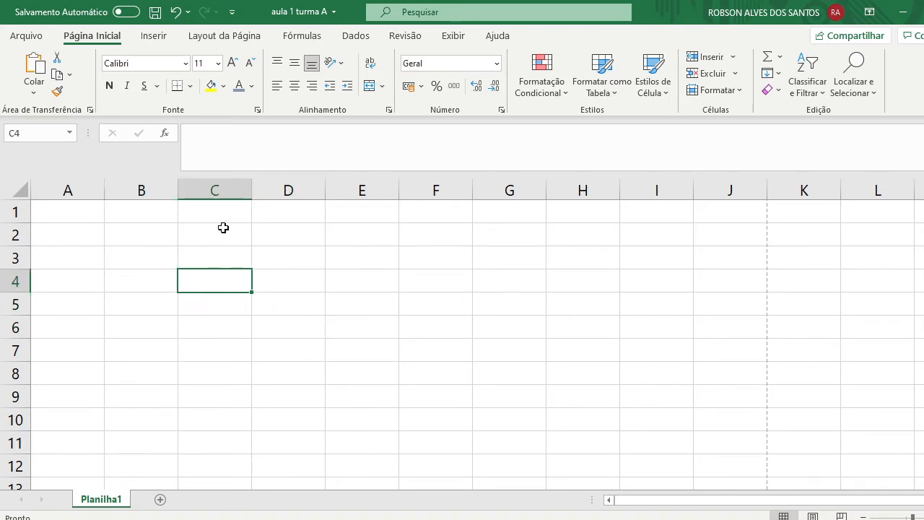
pyautogui.click(221, 230)
pyautogui.click(532, 217)
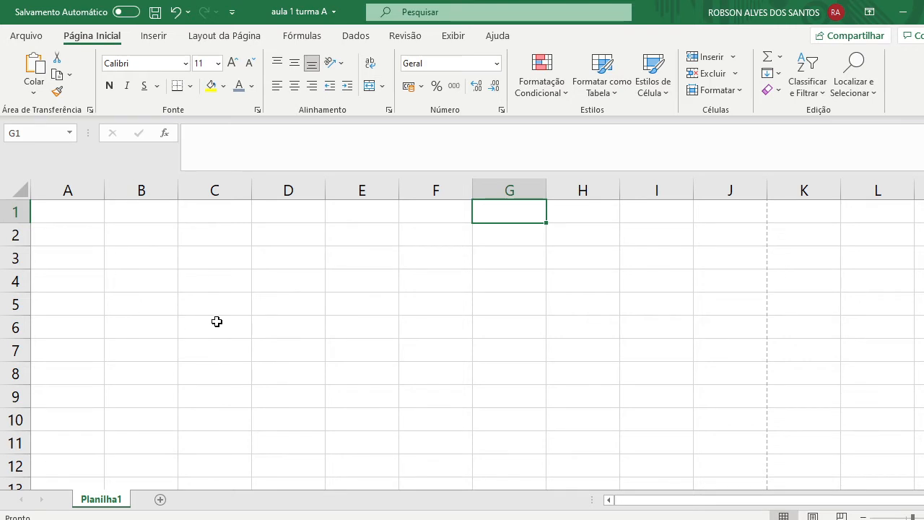
pyautogui.click(57, 309)
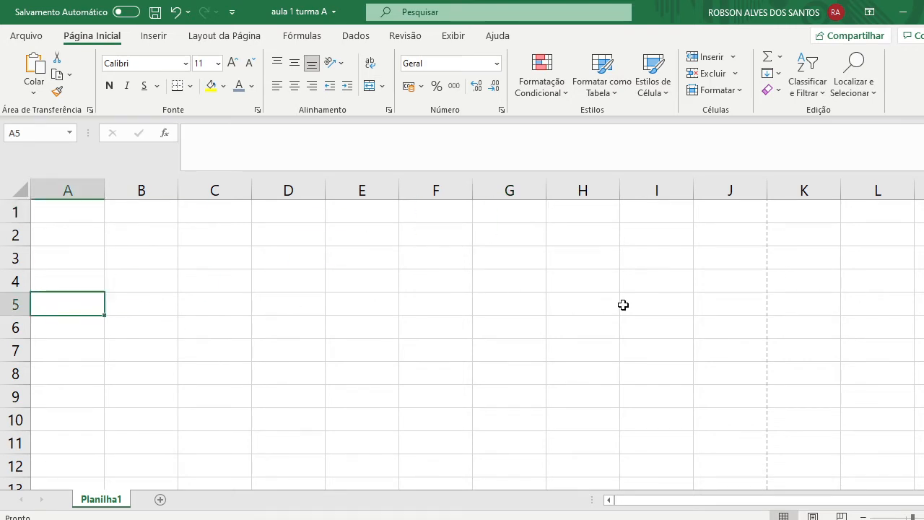
pyautogui.click(499, 211)
pyautogui.click(597, 284)
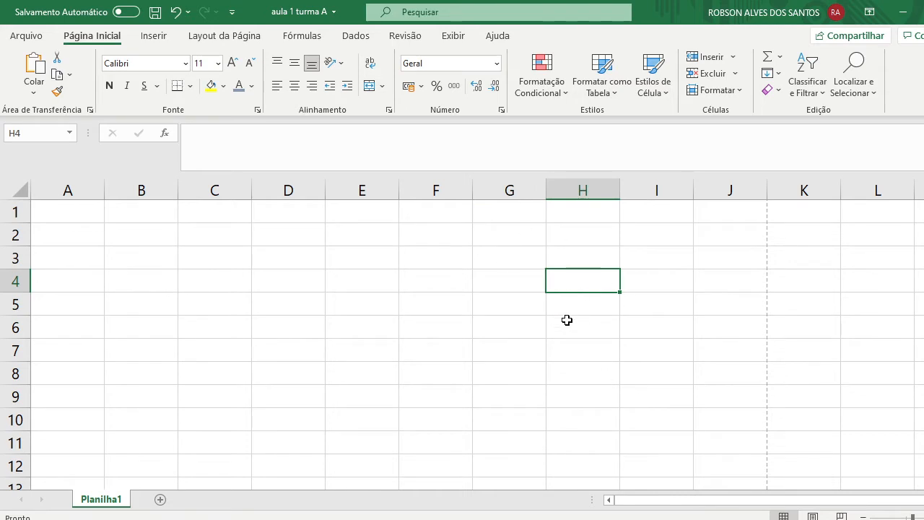
pyautogui.click(506, 282)
pyautogui.click(509, 325)
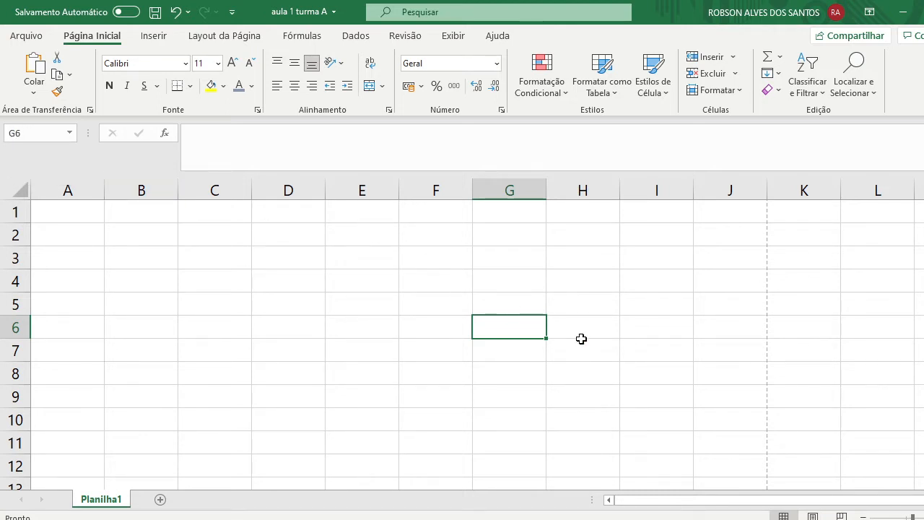
pyautogui.click(224, 320)
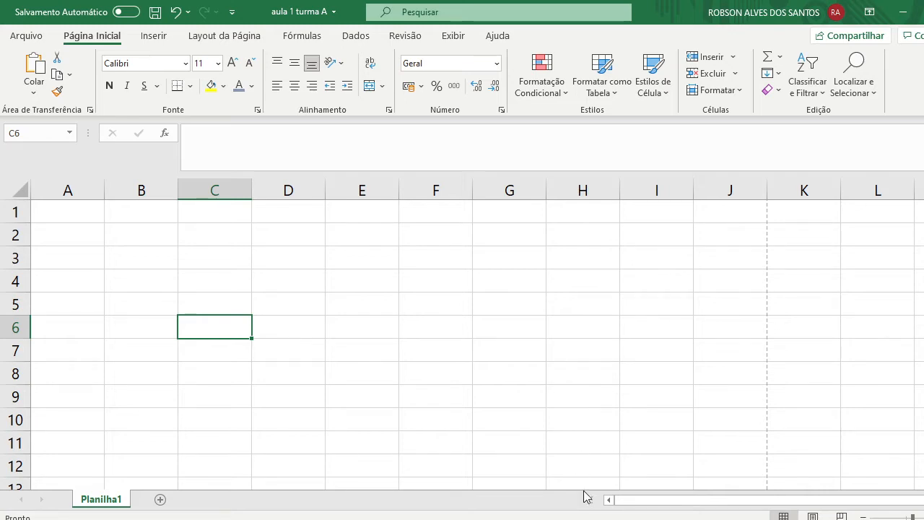
# Step: Switch to the Teams meeting to check the participants and chat, minimize it, and select cell A1 in the workbook
pyautogui.click(545, 496)
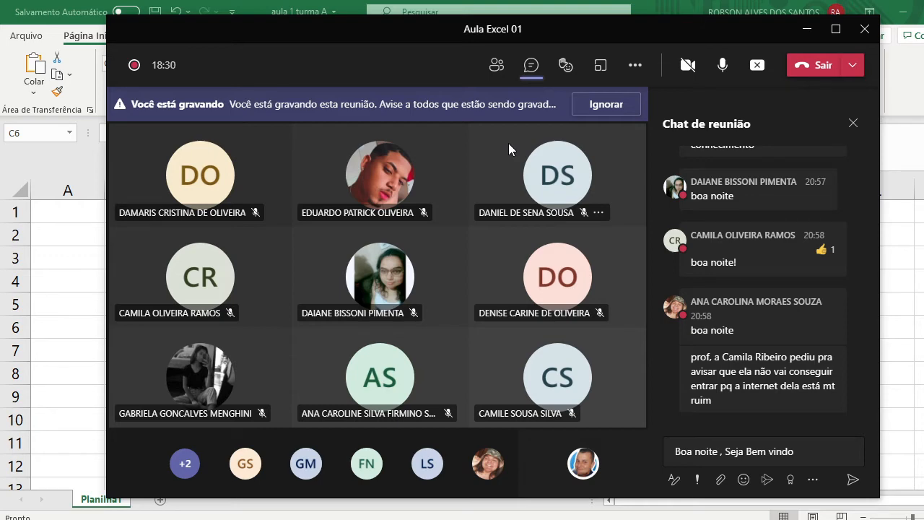
pyautogui.click(807, 29)
pyautogui.click(64, 211)
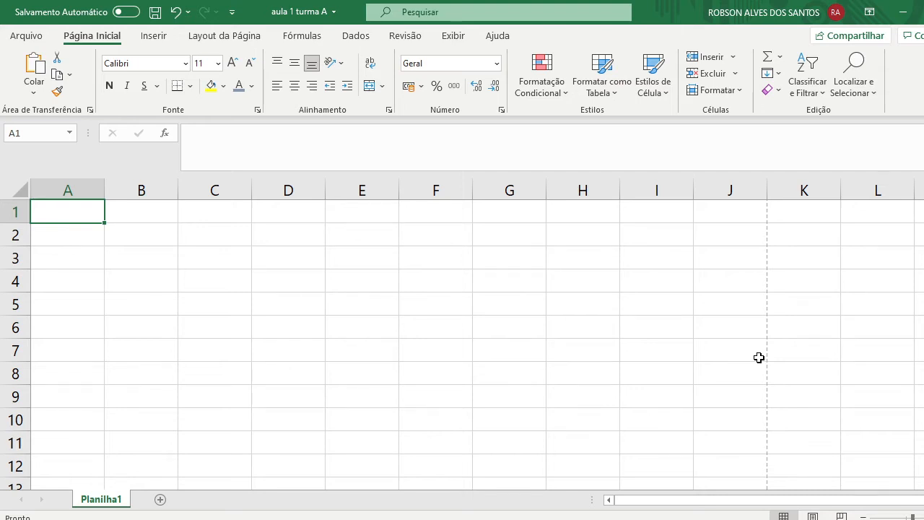
pyautogui.hotkey('ctrl', 'space')
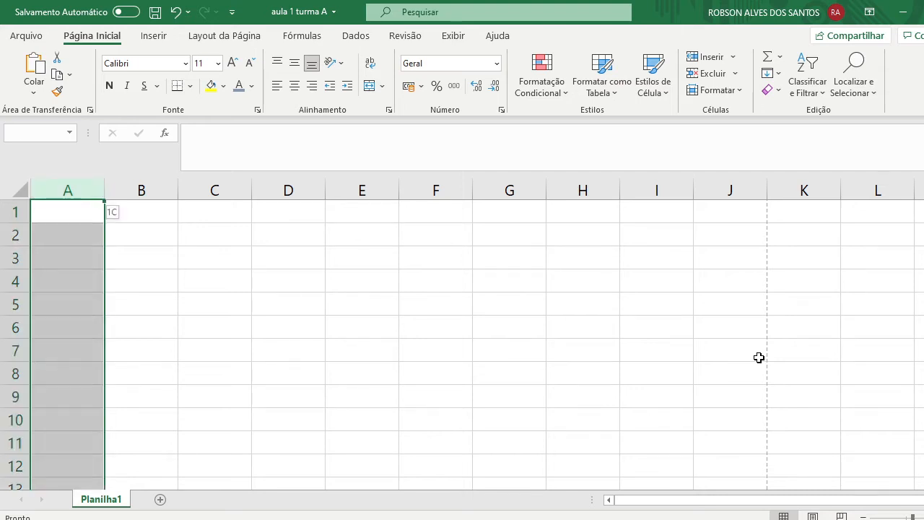
pyautogui.click(484, 271)
pyautogui.click(61, 216)
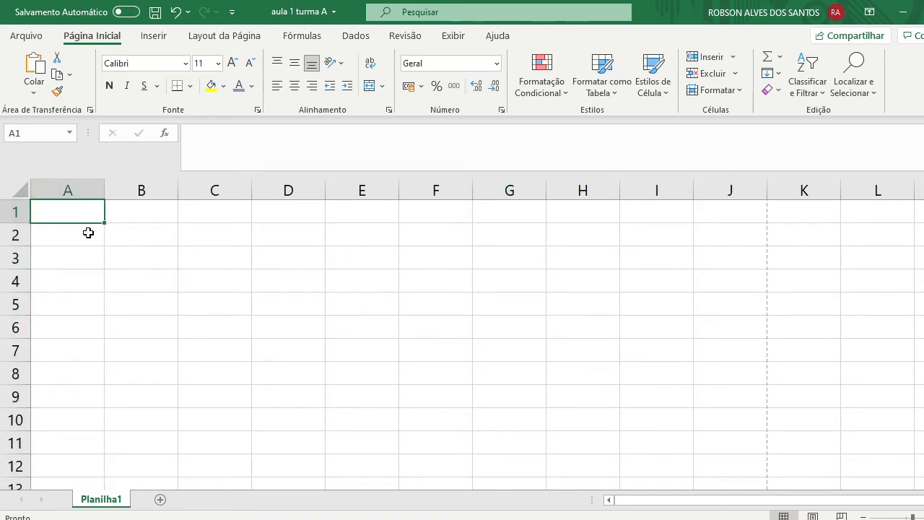
# Step: Jump from A1 to the last row of column A and back to A1, two times
pyautogui.hotkey('ctrl', 'Down')
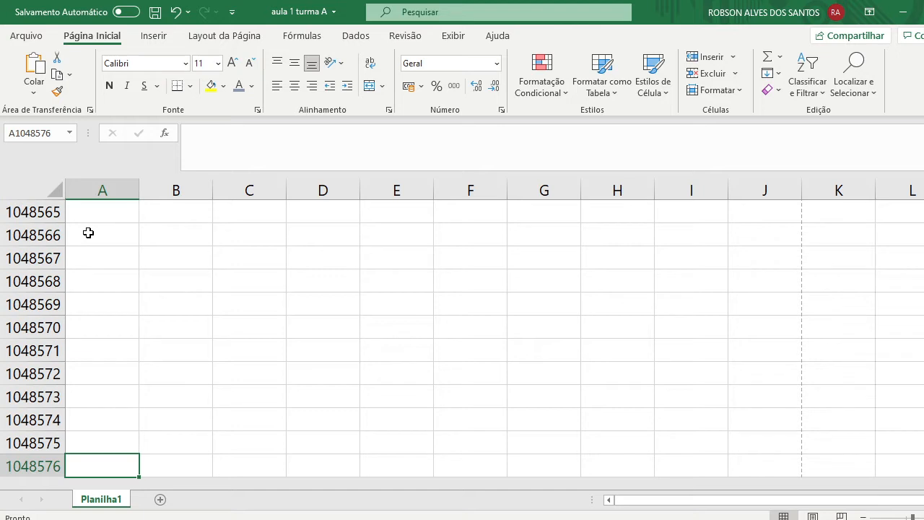
pyautogui.hotkey('ctrl', 'Home')
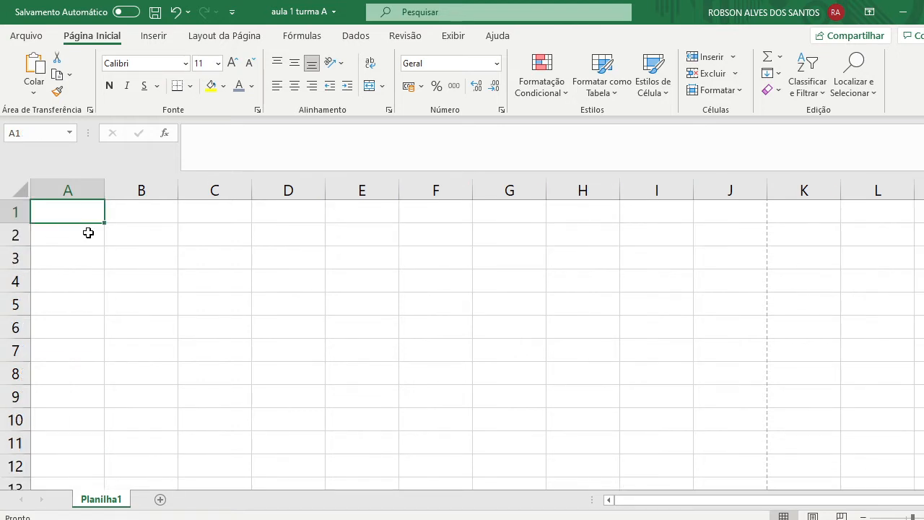
pyautogui.hotkey('ctrl', 'Down')
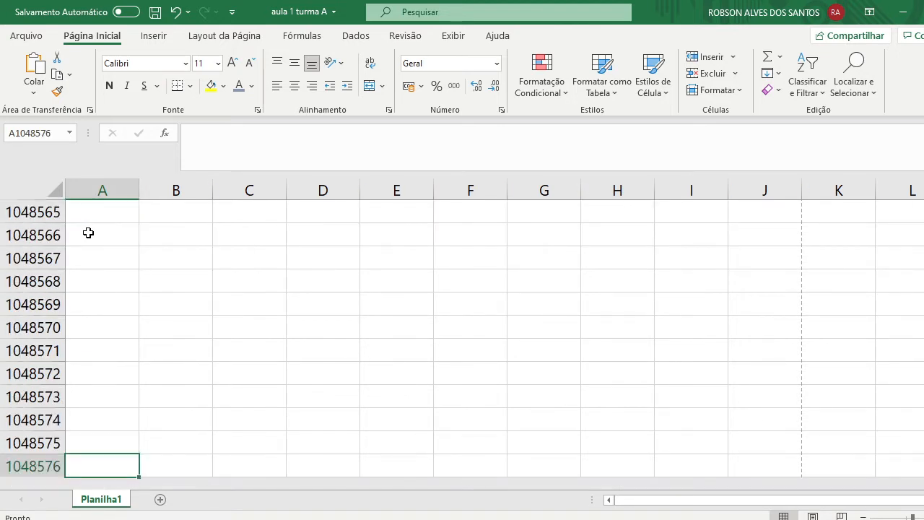
pyautogui.hotkey('ctrl', 'Home')
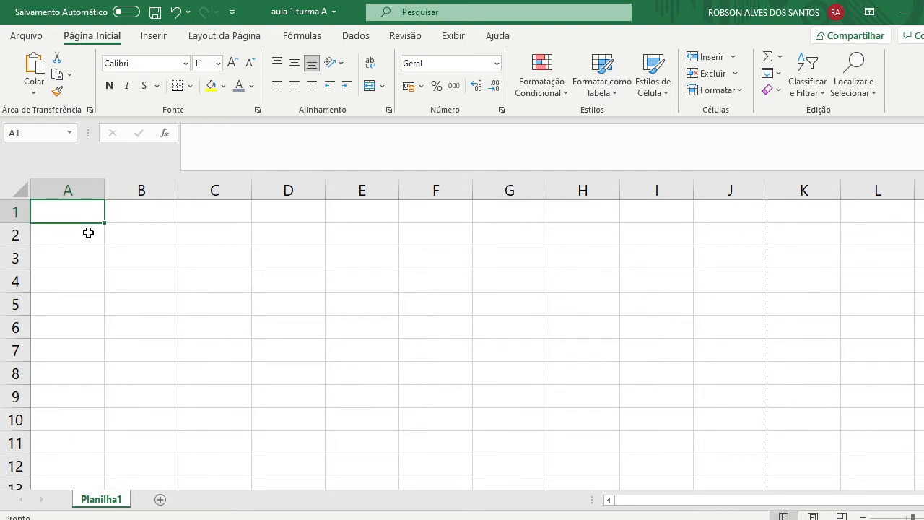
# Step: Jump from A1 to the last column of row 1, back to A1, and to the last column again
pyautogui.hotkey('ctrl', 'Right')
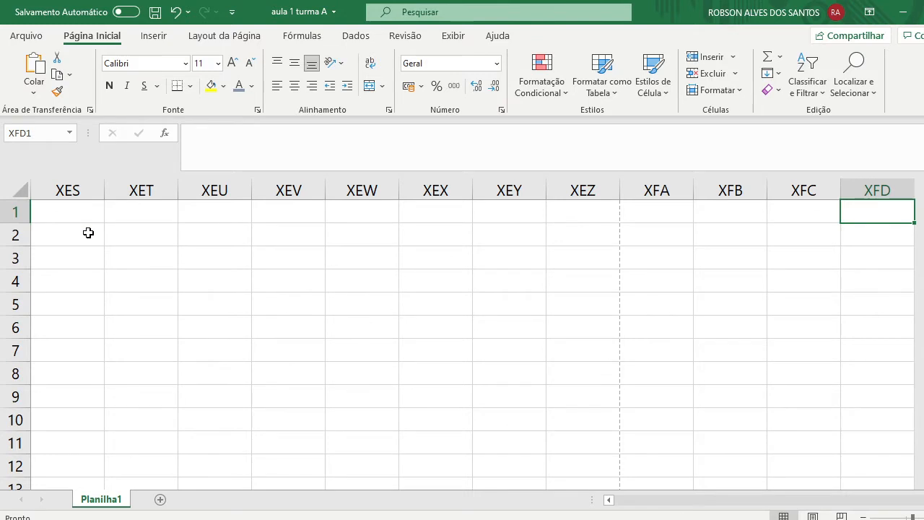
pyautogui.hotkey('ctrl', 'Left')
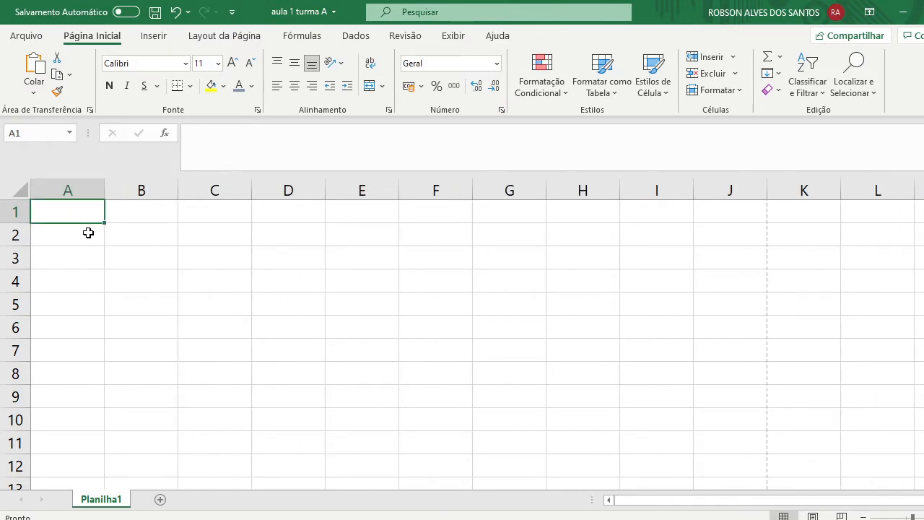
pyautogui.hotkey('ctrl', 'Right')
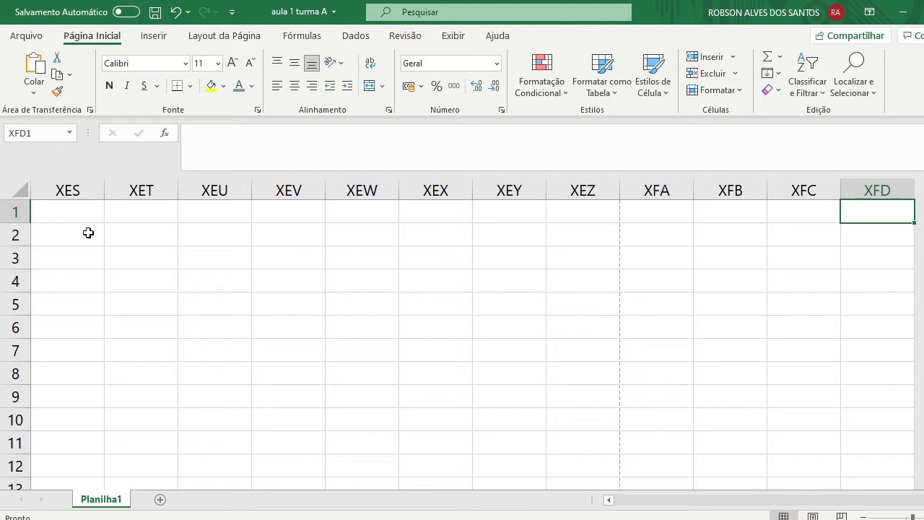
# Step: Calculate the column number in cell XFD1 with =COL(), clear the cell and return to A1
pyautogui.write('=col')
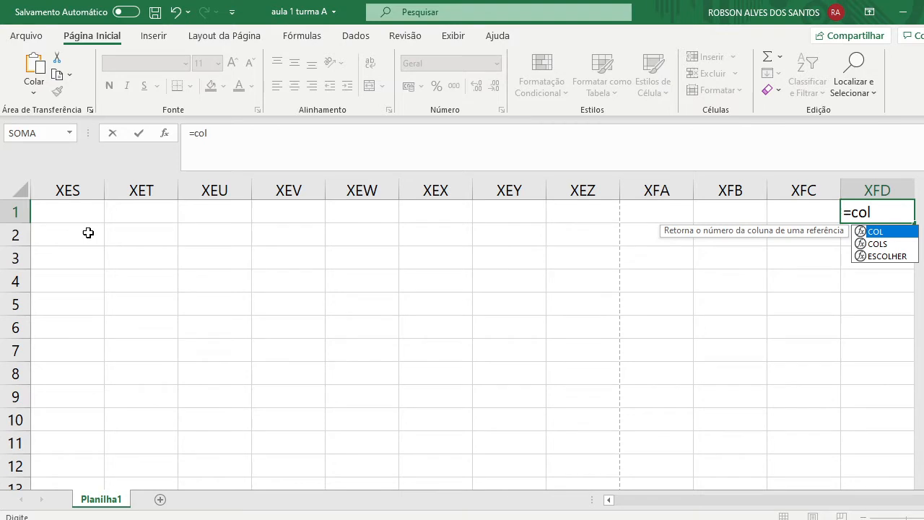
pyautogui.press('Tab')
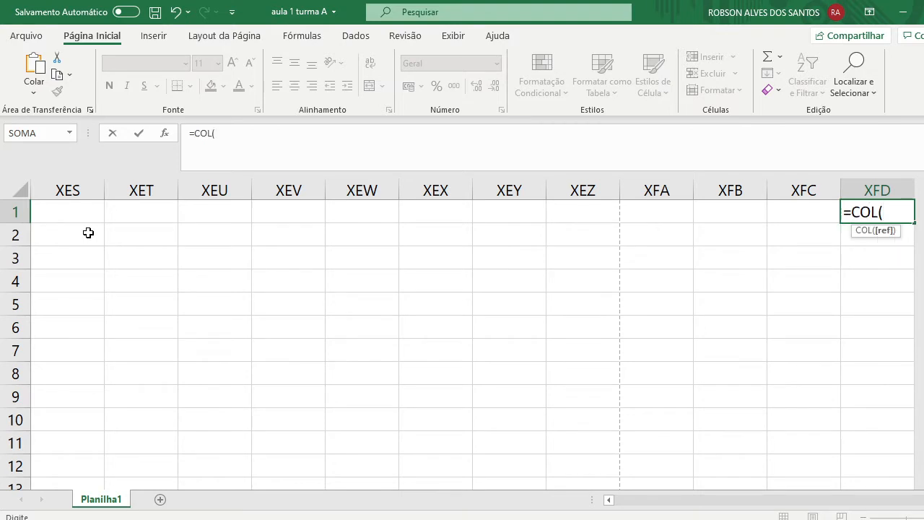
pyautogui.press('Return')
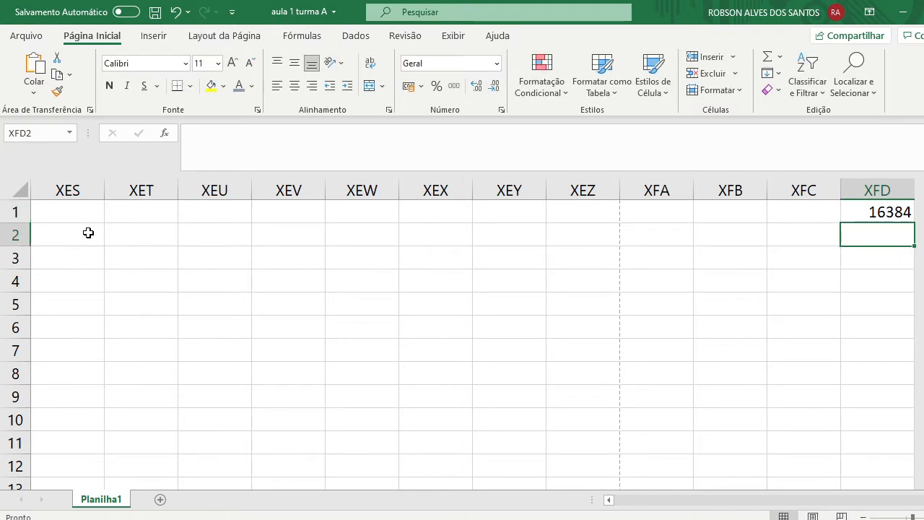
pyautogui.press('Up')
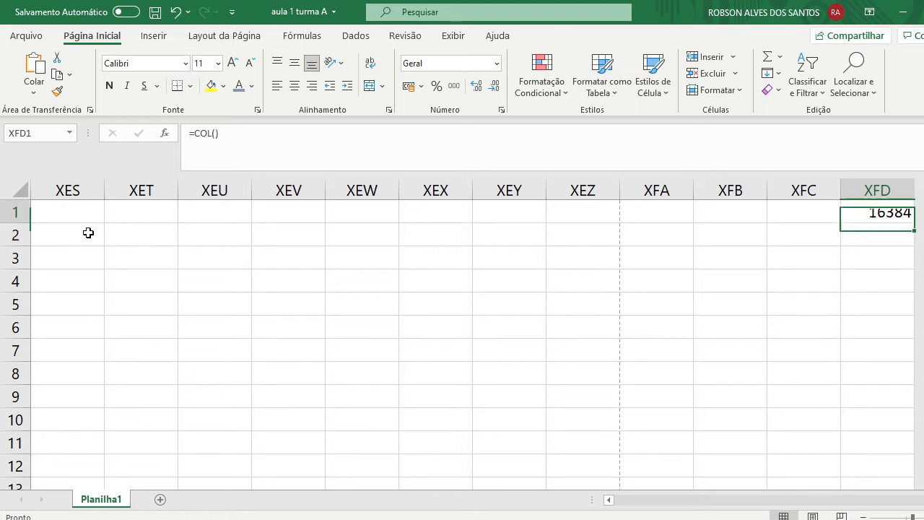
pyautogui.press('Delete')
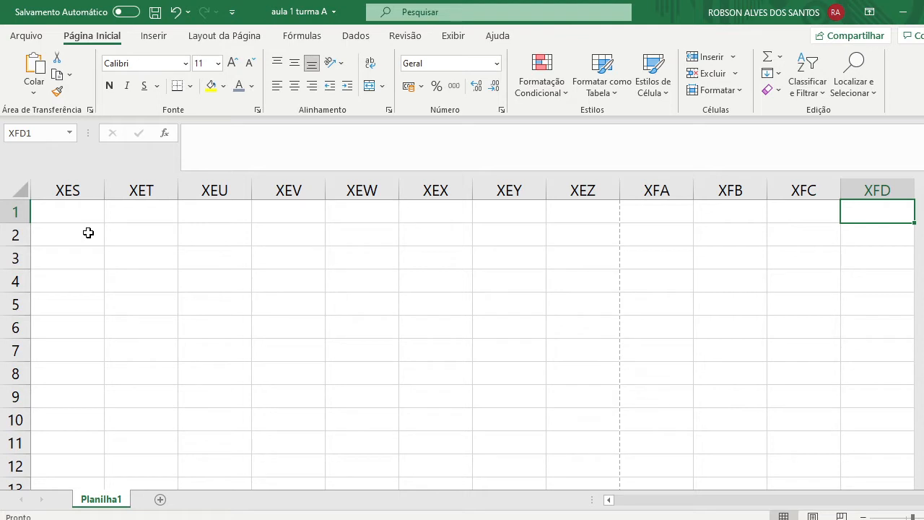
pyautogui.hotkey('ctrl', 'Home')
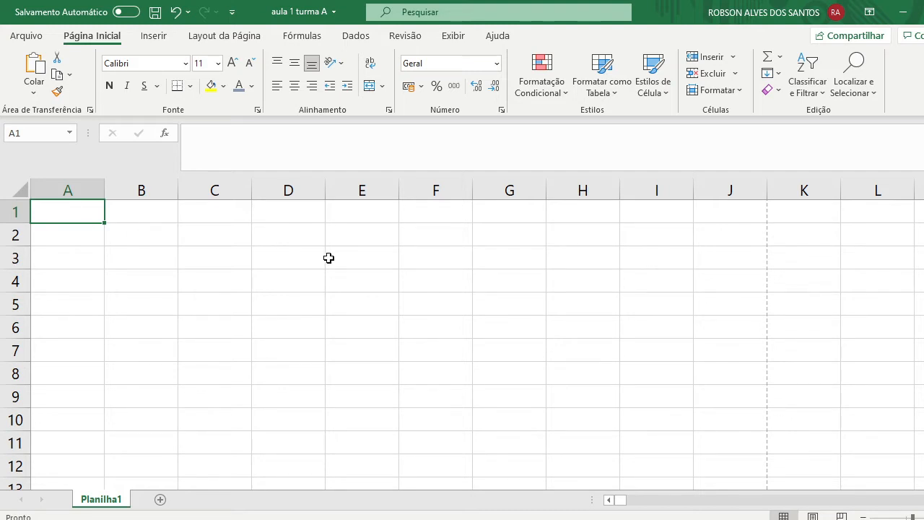
pyautogui.moveTo(246, 241); pyautogui.dragTo(322, 244)
pyautogui.click(377, 265)
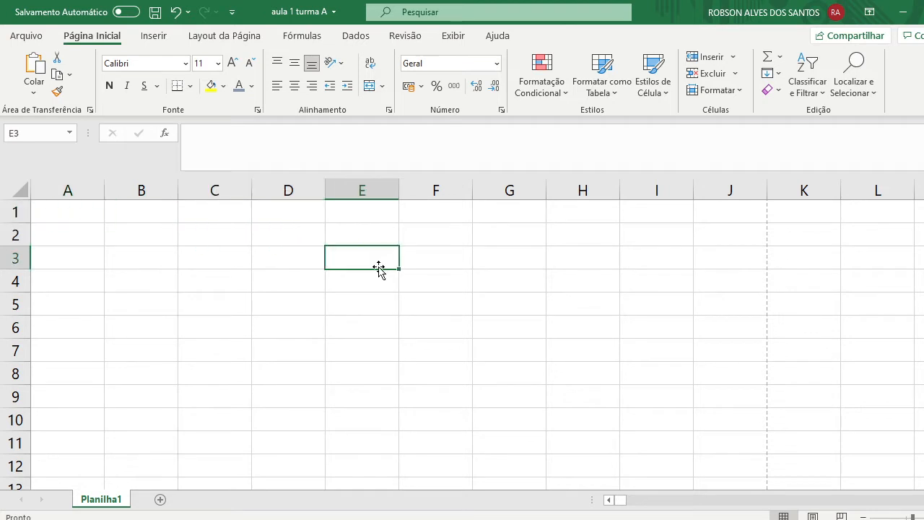
pyautogui.click(297, 251)
pyautogui.click(302, 236)
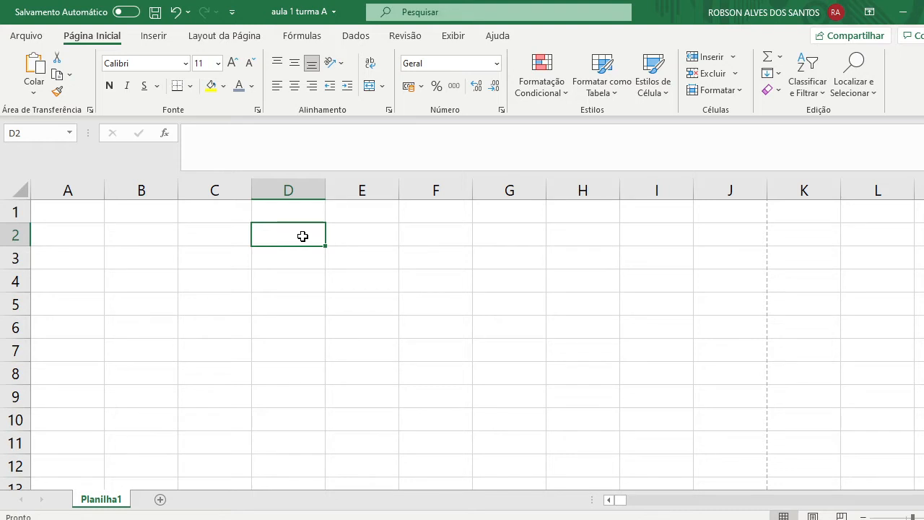
pyautogui.click(346, 310)
# Step: Enter a sample first name in cell D4
pyautogui.click(301, 277)
pyautogui.click(242, 143)
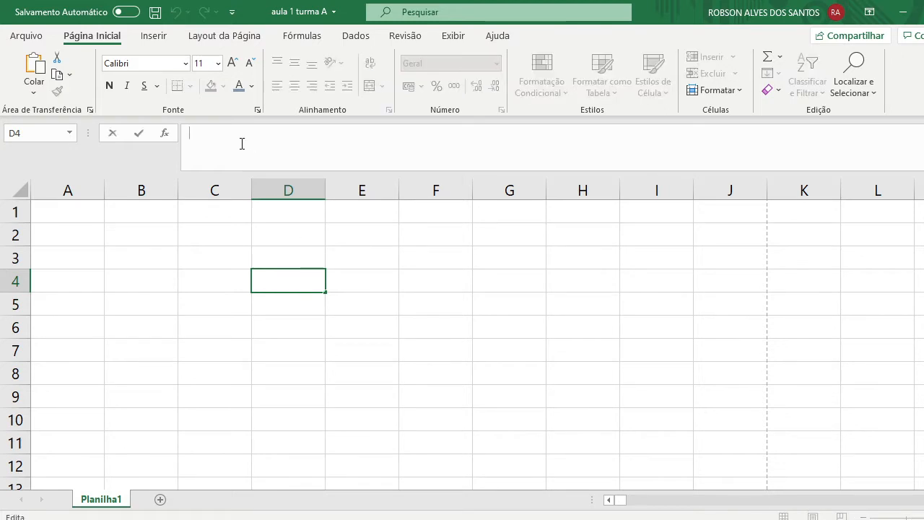
pyautogui.write('maria')
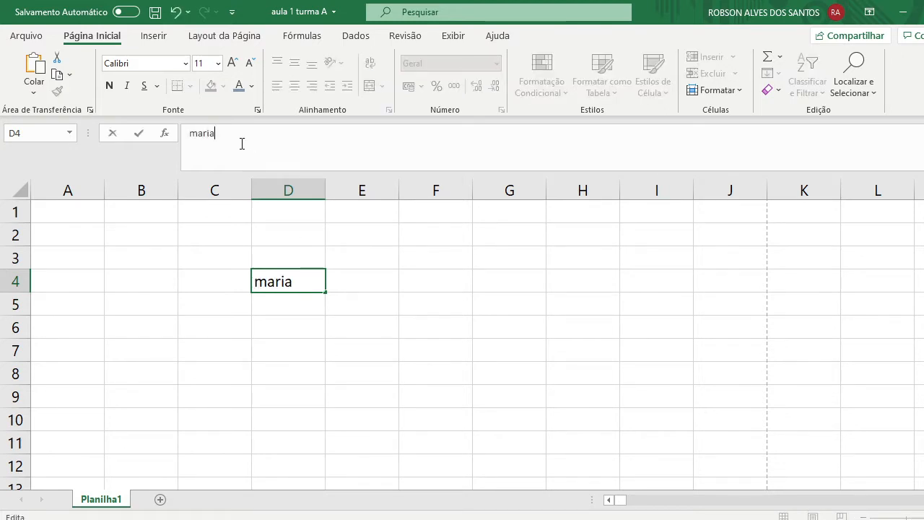
pyautogui.click(486, 310)
# Step: Enter the label "aluno 1" in cell D3, directly above the sample first name
pyautogui.click(301, 259)
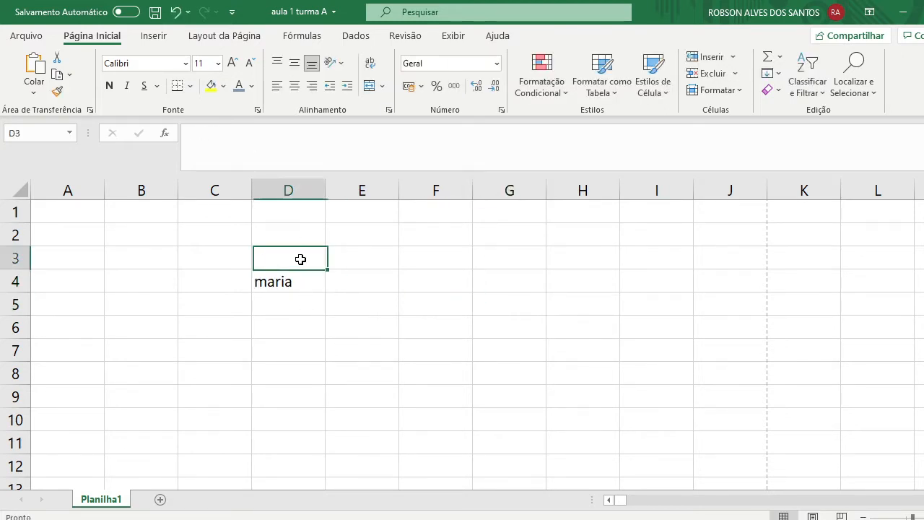
pyautogui.doubleClick(300, 259)
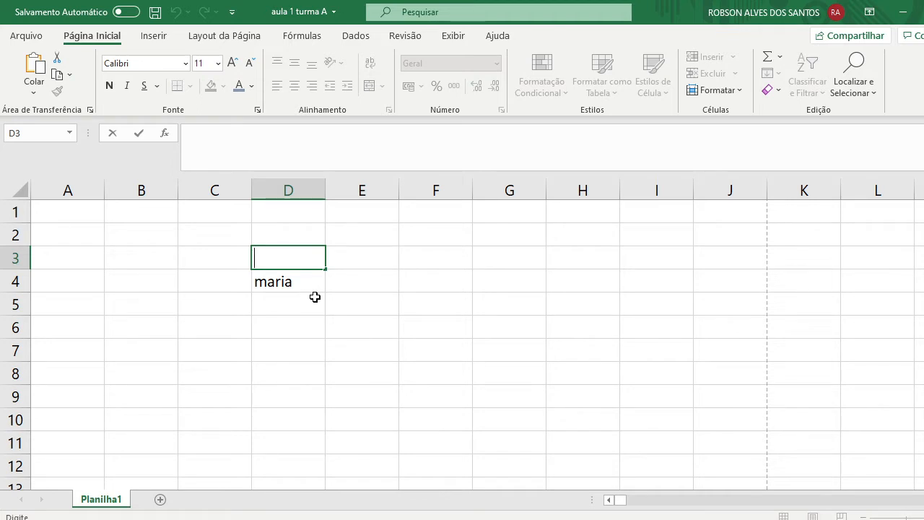
pyautogui.write('aluno 1')
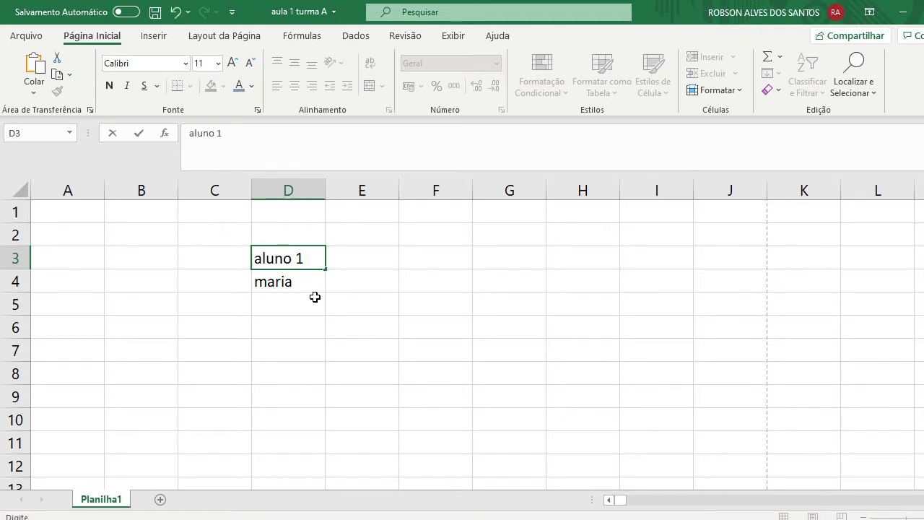
pyautogui.click(295, 319)
pyautogui.click(293, 308)
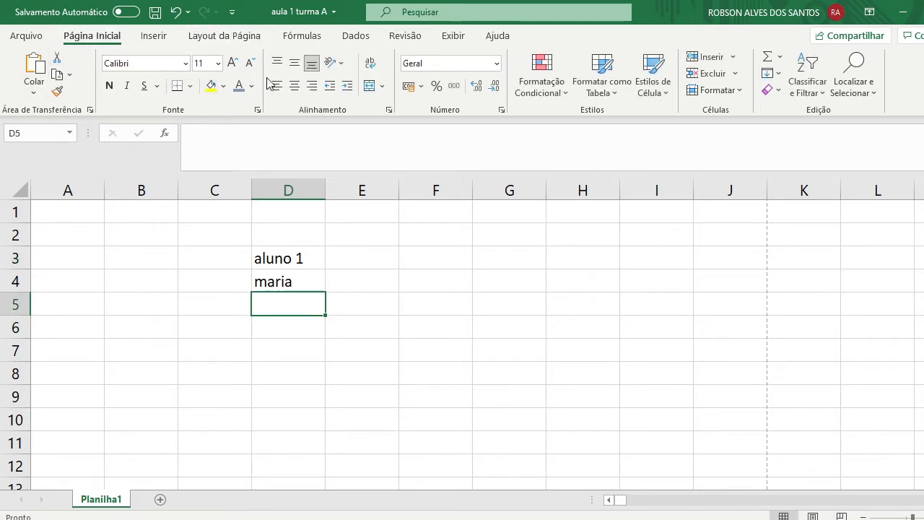
pyautogui.click(154, 36)
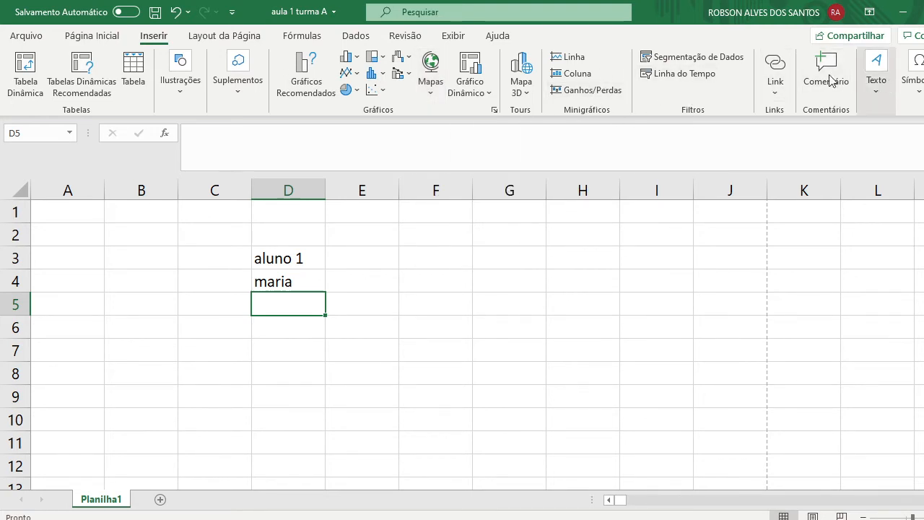
pyautogui.click(222, 36)
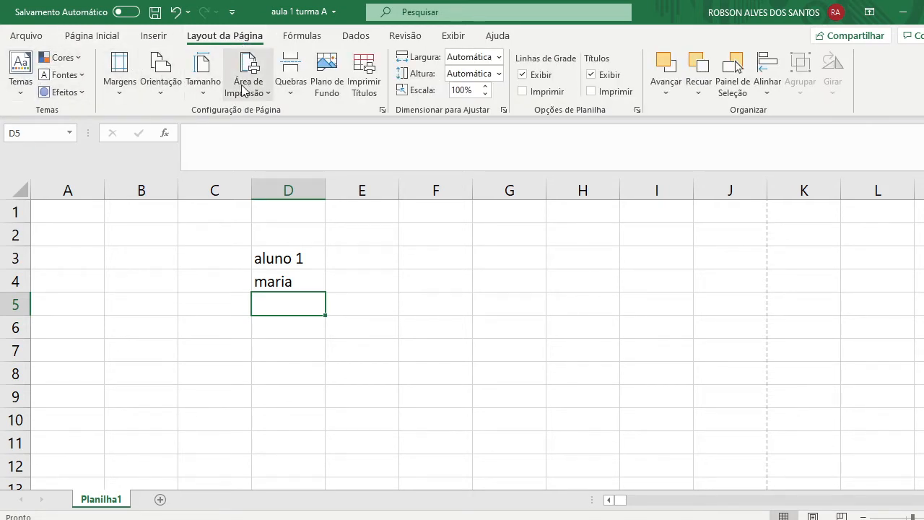
pyautogui.click(308, 37)
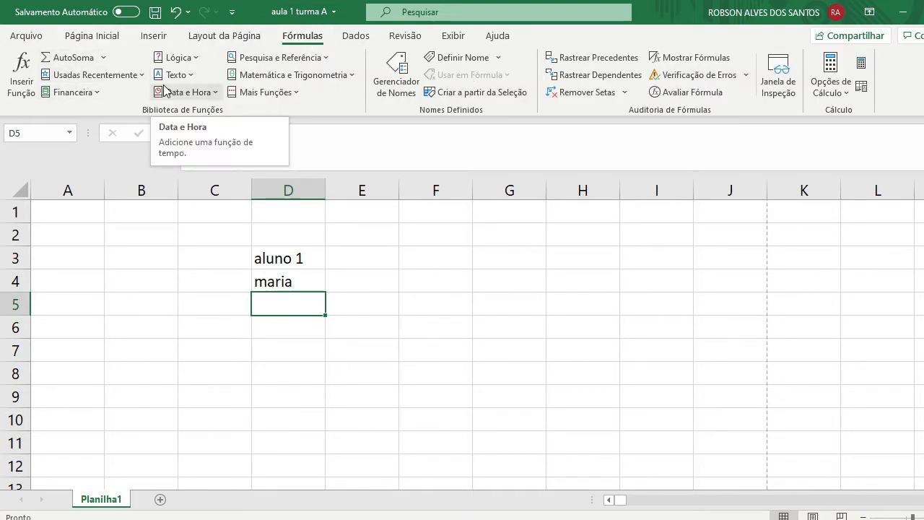
pyautogui.click(362, 36)
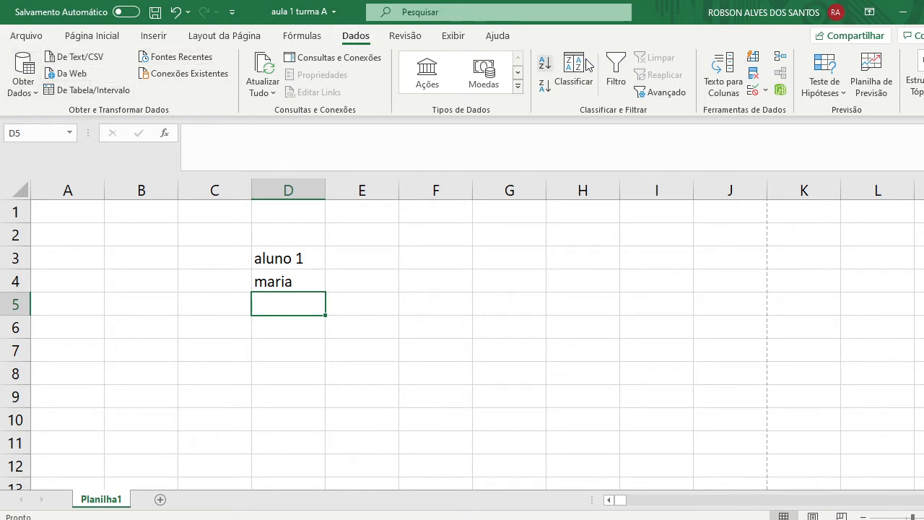
pyautogui.click(408, 36)
# Step: Hide the gridlines of Planilha1 and show them again
pyautogui.click(455, 37)
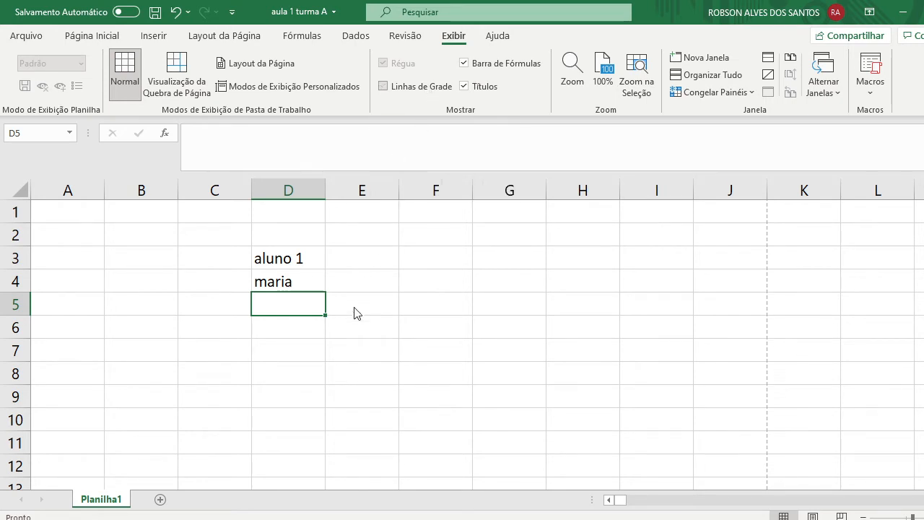
pyautogui.click(424, 88)
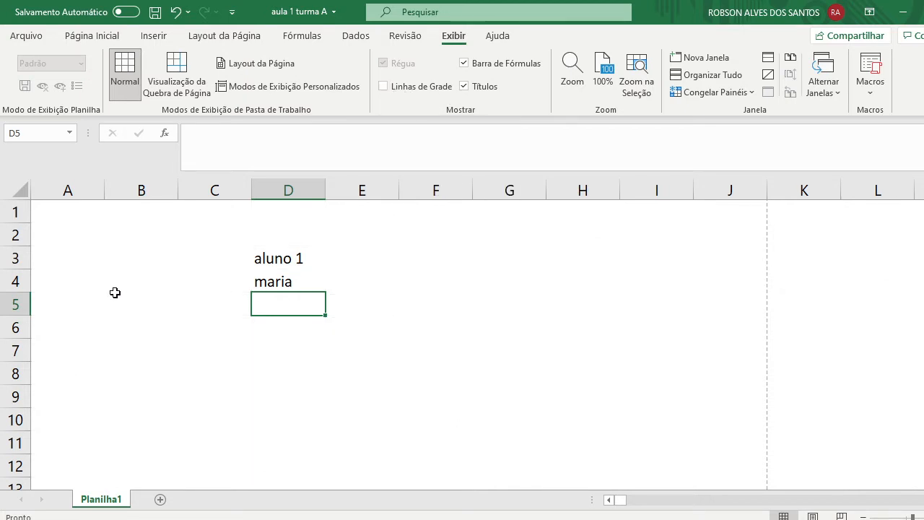
pyautogui.click(409, 90)
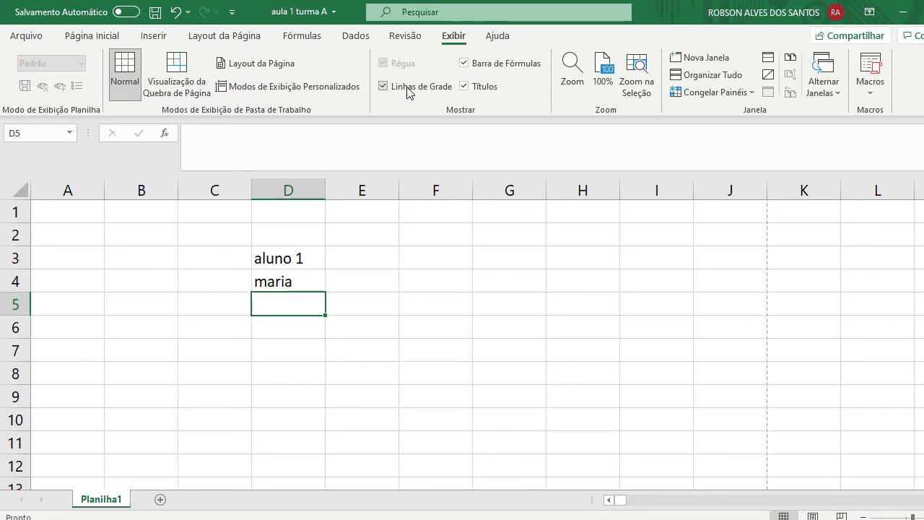
# Step: Hide the formula bar and show it again, two times
pyautogui.click(509, 65)
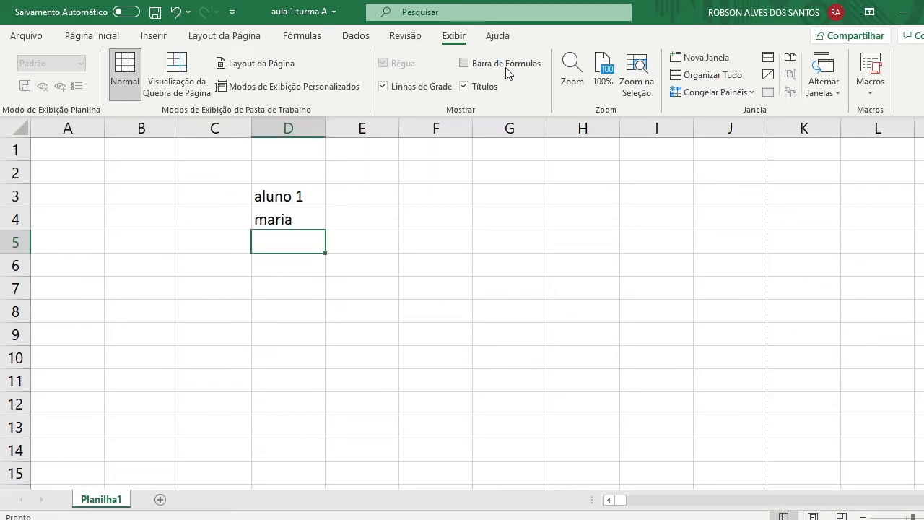
pyautogui.click(506, 68)
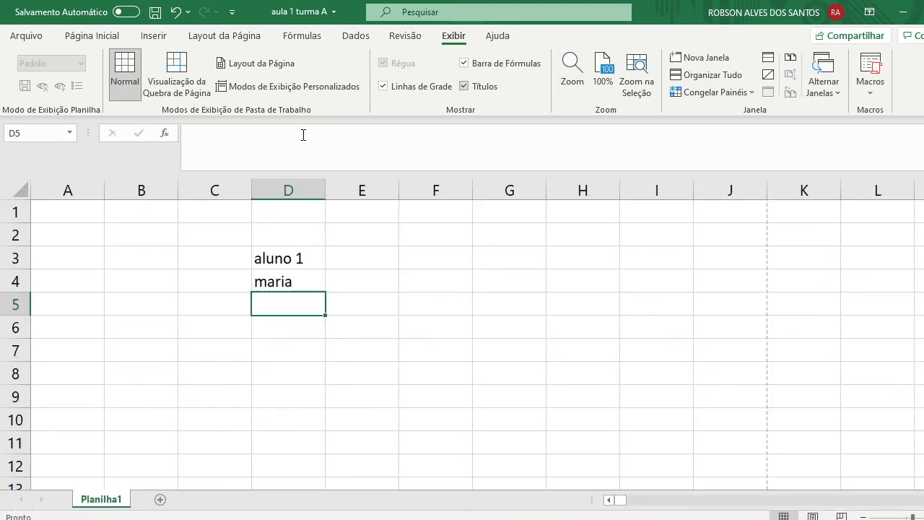
pyautogui.click(509, 67)
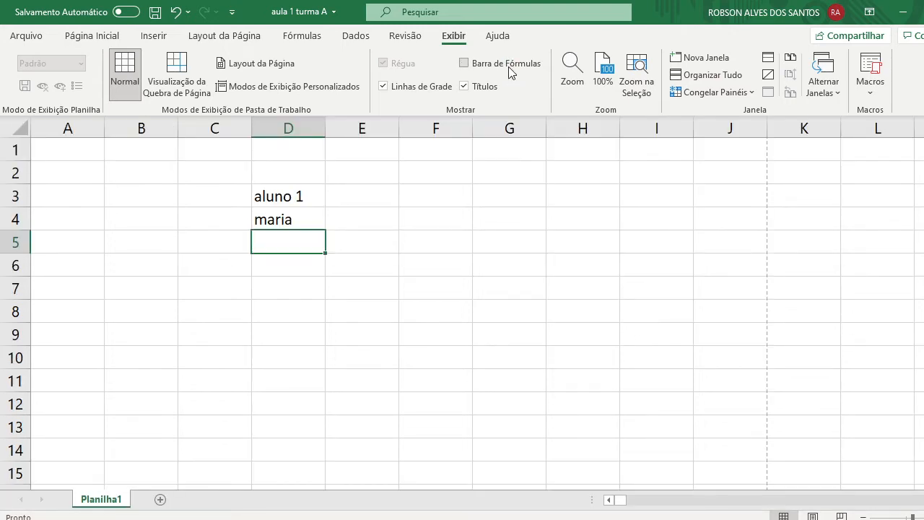
pyautogui.click(509, 68)
# Step: Hide and restore the row and column headings, and do the same with the gridlines
pyautogui.click(484, 88)
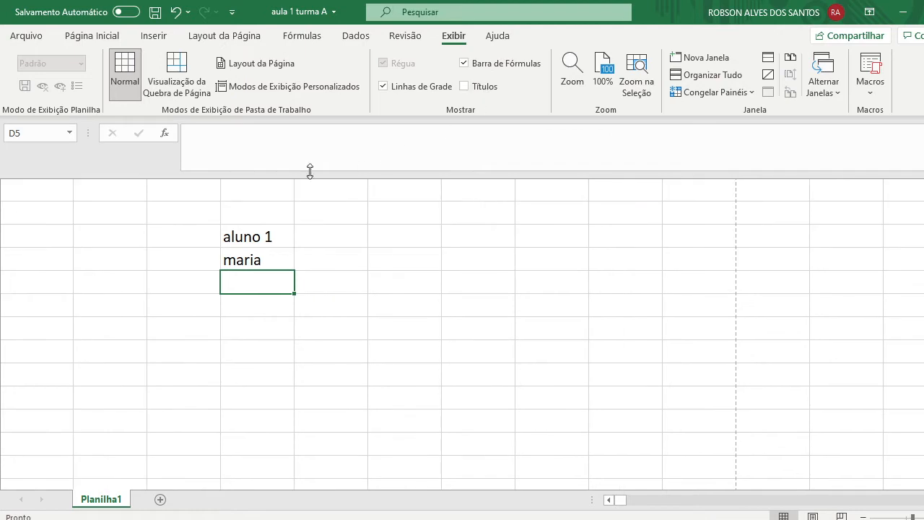
pyautogui.click(485, 87)
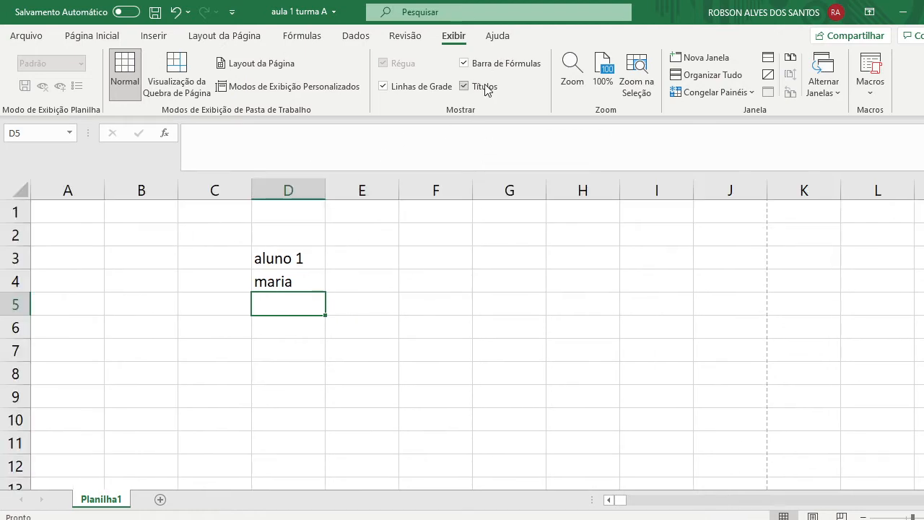
pyautogui.click(425, 87)
pyautogui.click(424, 88)
# Step: Set the font of the "aluno 1" label in cell D3 to Arial Black
pyautogui.click(89, 41)
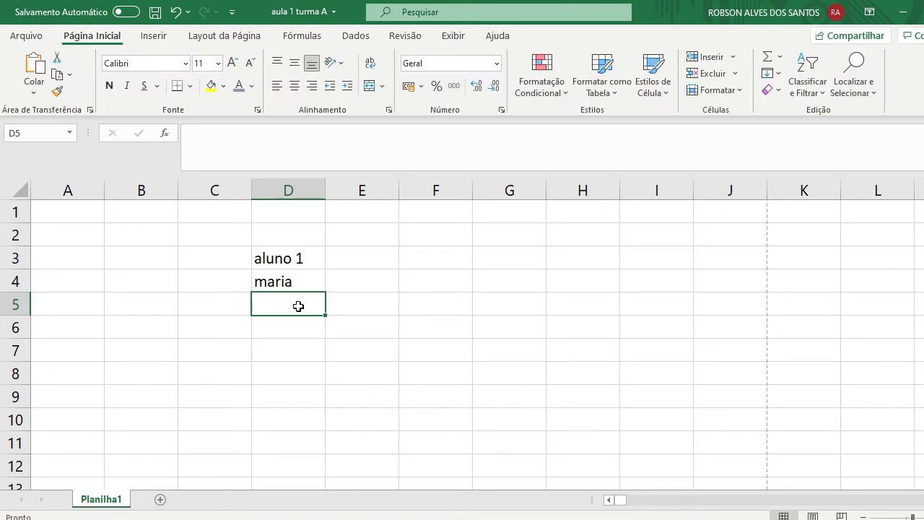
pyautogui.click(340, 312)
pyautogui.click(290, 241)
pyautogui.click(287, 256)
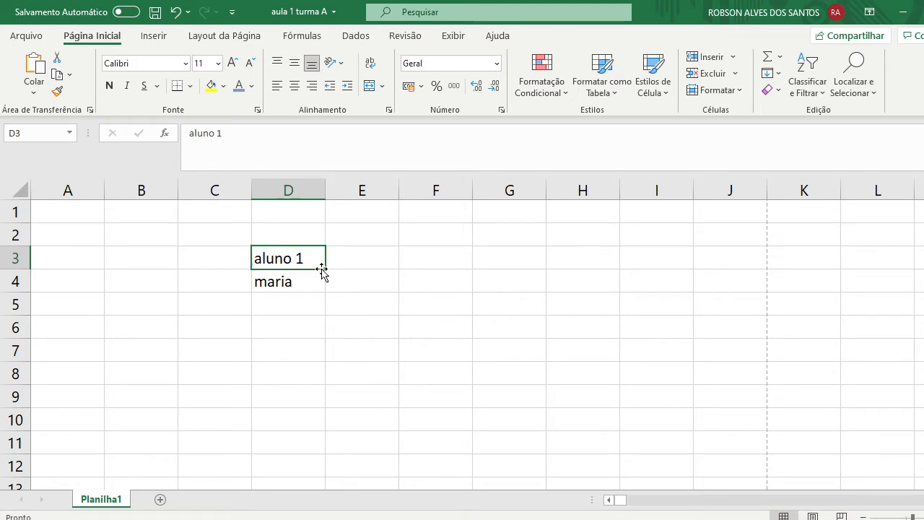
pyautogui.click(186, 64)
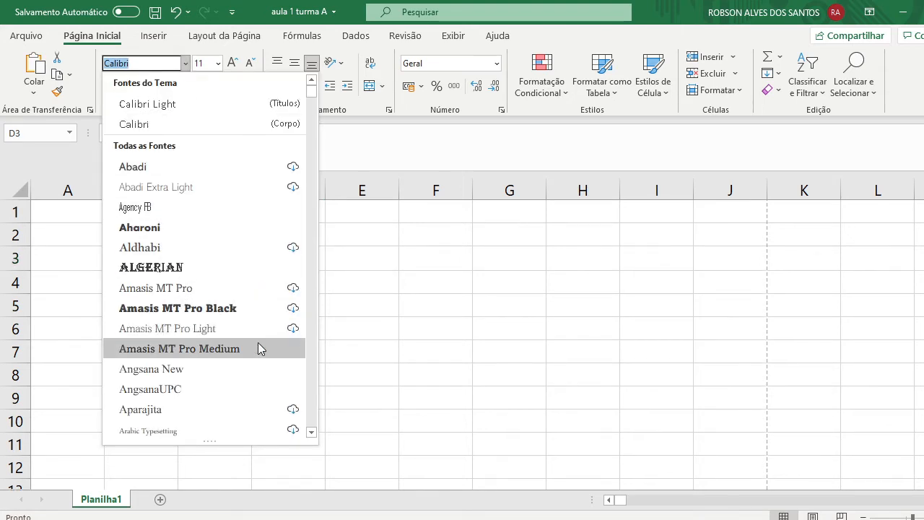
pyautogui.scroll(-3, 182, 295)
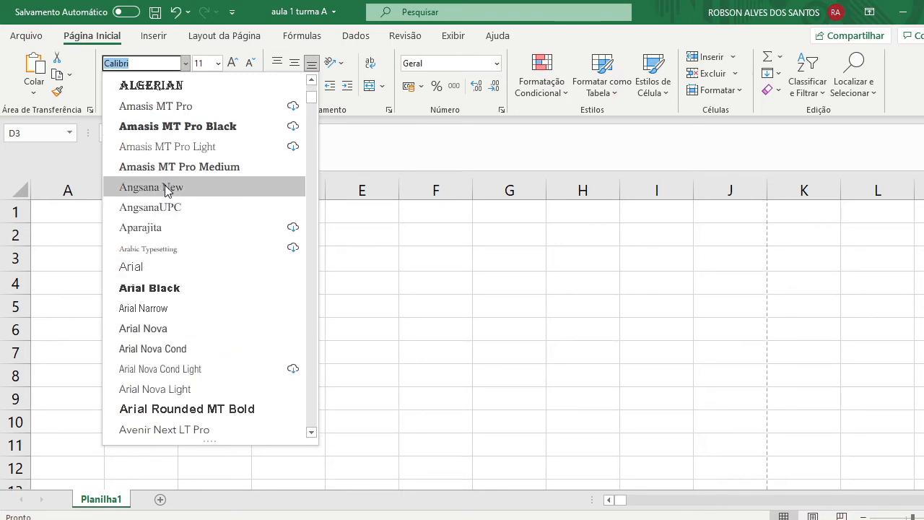
pyautogui.click(177, 292)
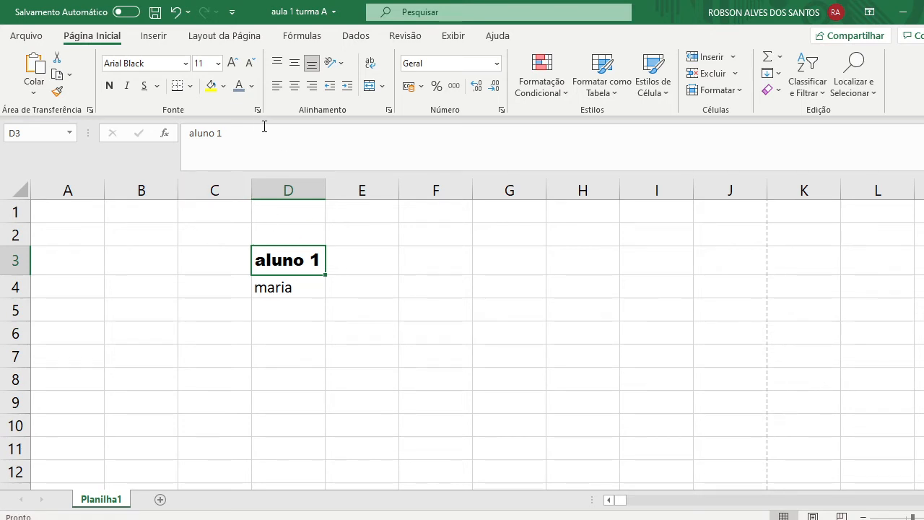
# Step: Set the font colour of the "aluno 1" label in cell D3 to the theme blue
pyautogui.click(251, 86)
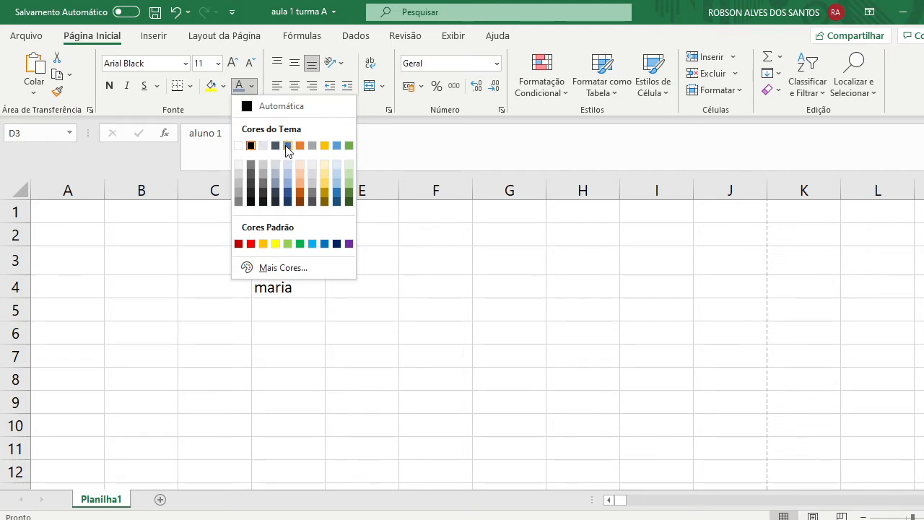
pyautogui.click(288, 146)
pyautogui.click(334, 282)
pyautogui.click(281, 265)
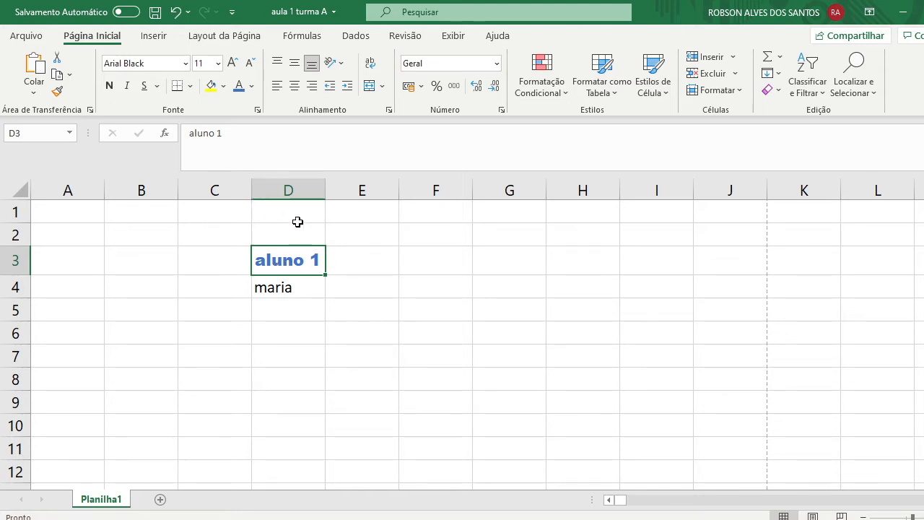
# Step: Apply bold to the sample first name in cell D4 and remove it again
pyautogui.click(300, 294)
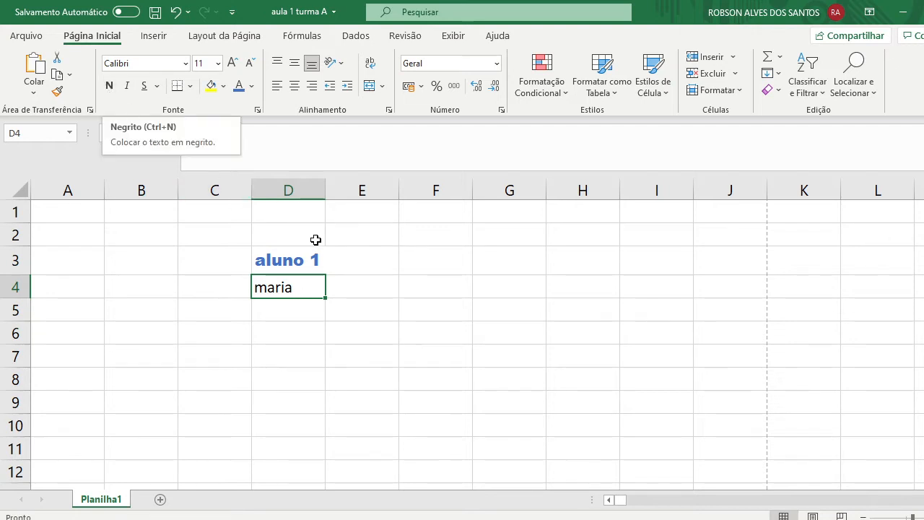
pyautogui.click(110, 86)
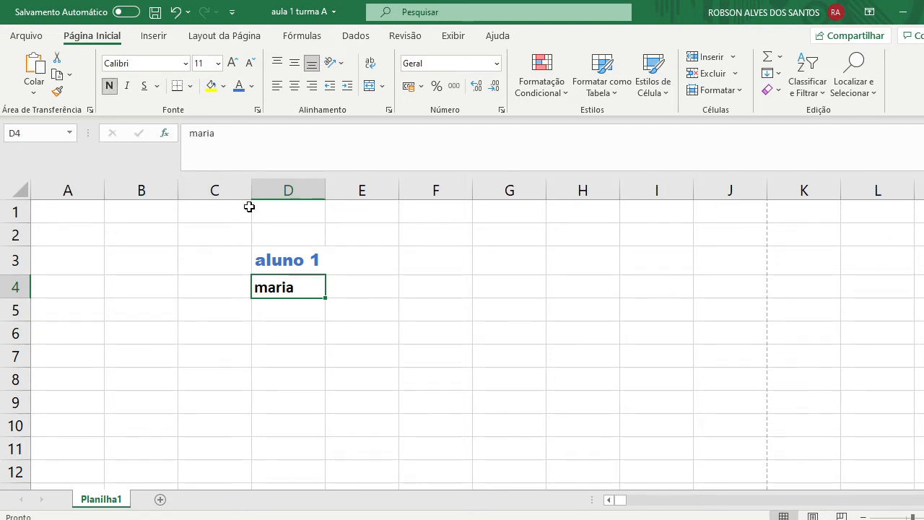
pyautogui.click(108, 86)
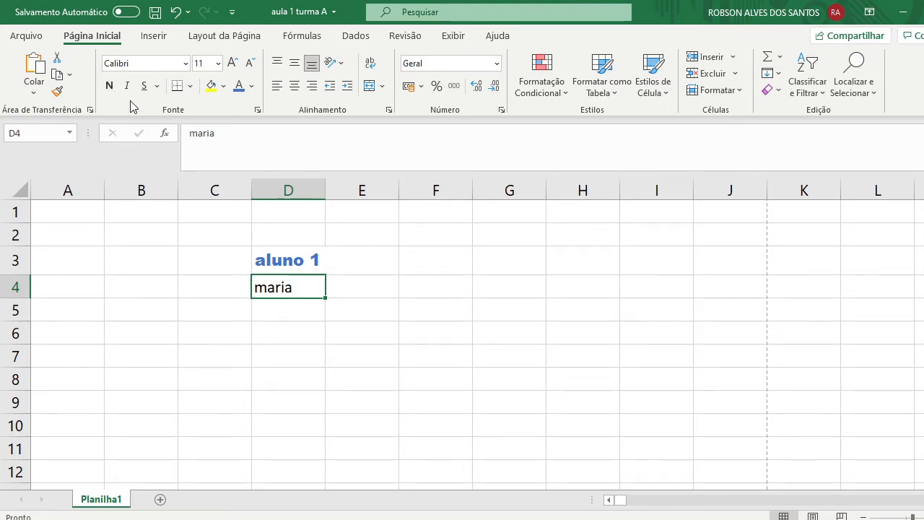
# Step: Change the font of the sample first name in cell D4 to Arial Black and undo that change
pyautogui.click(289, 257)
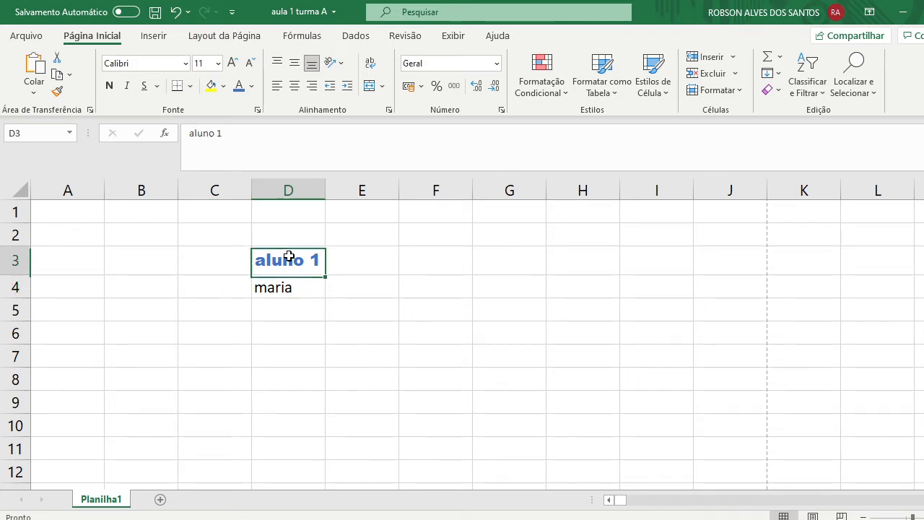
pyautogui.click(186, 64)
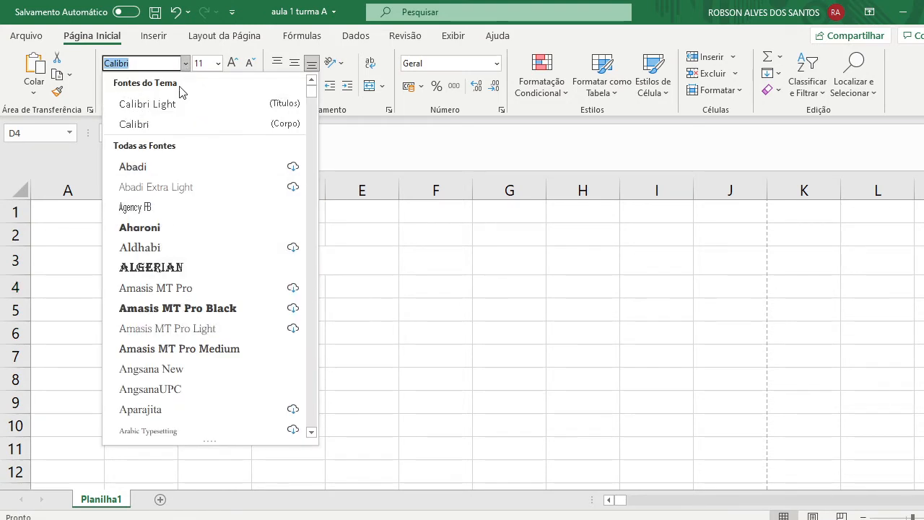
pyautogui.write('Arial')
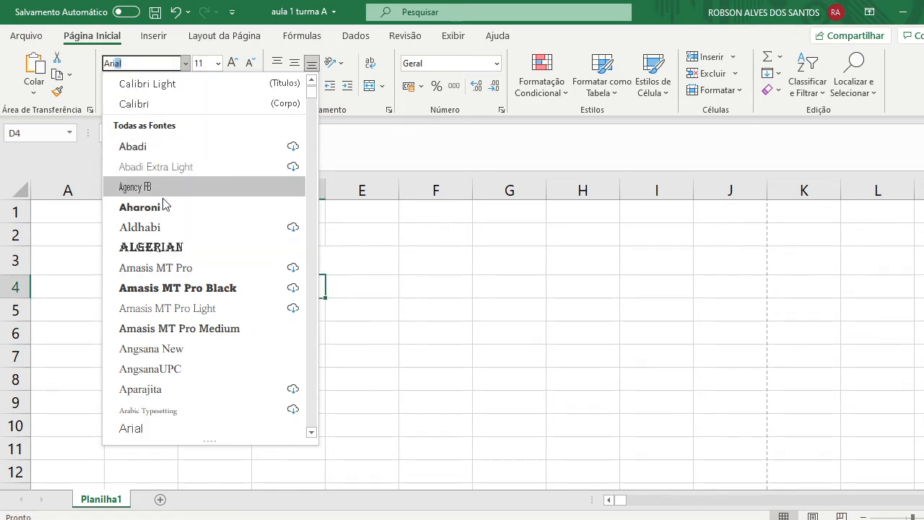
pyautogui.scroll(-1, 148, 431)
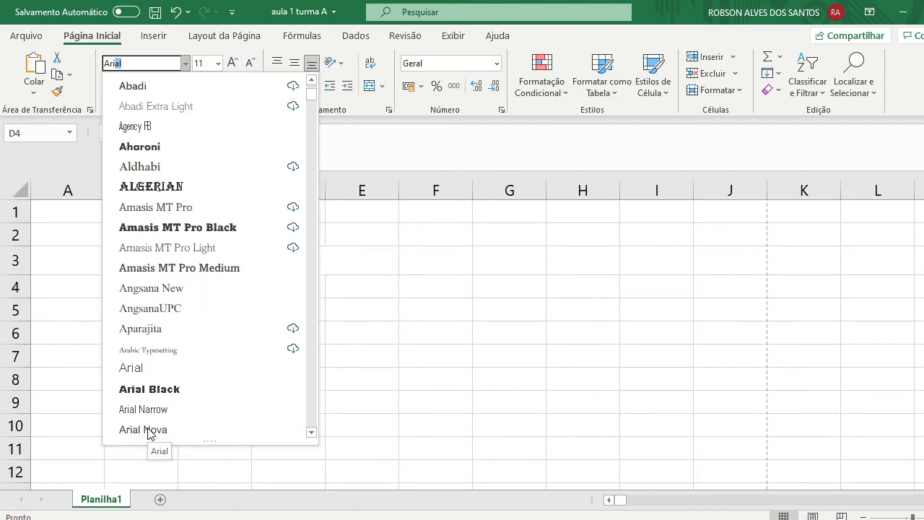
pyautogui.click(148, 390)
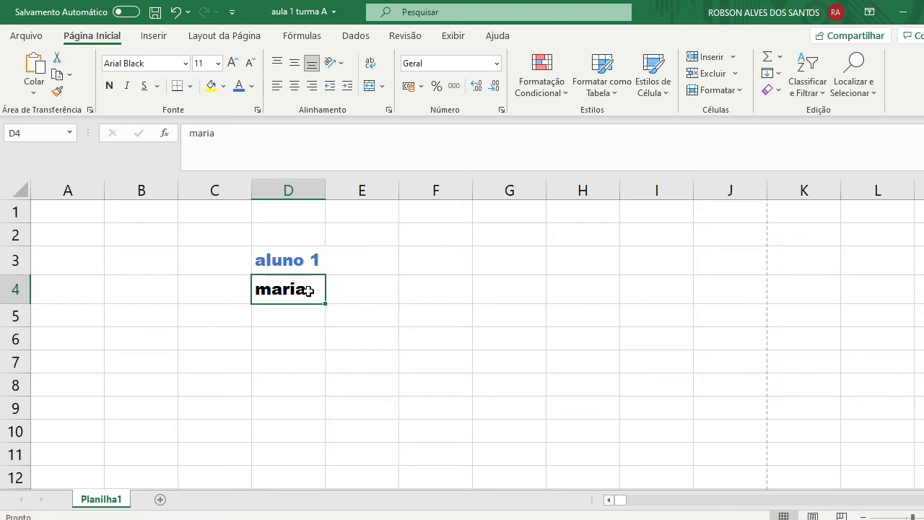
pyautogui.click(175, 12)
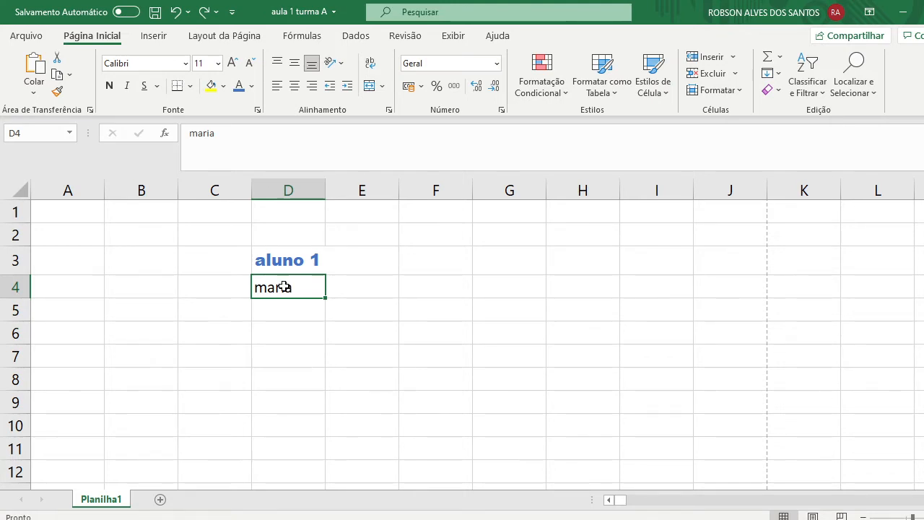
# Step: Apply italic to the sample first name in cell D4
pyautogui.click(125, 86)
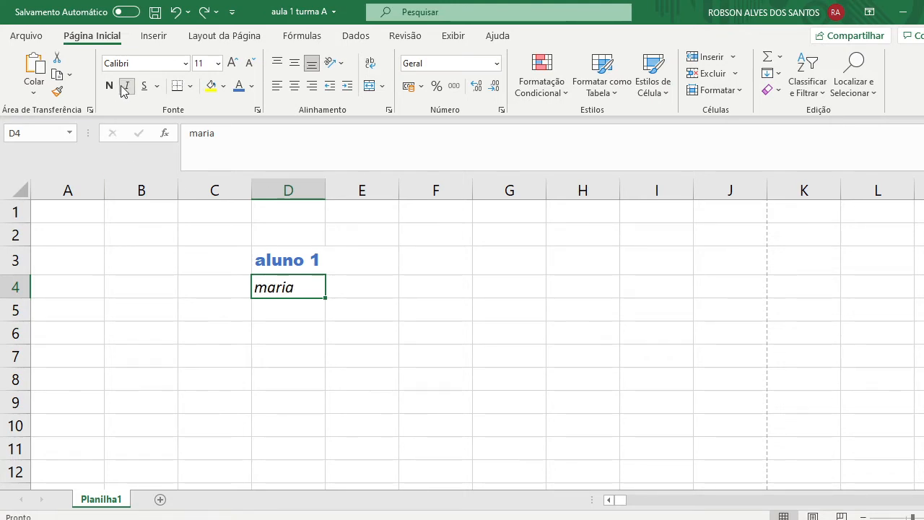
pyautogui.scroll(2, 590, 415)
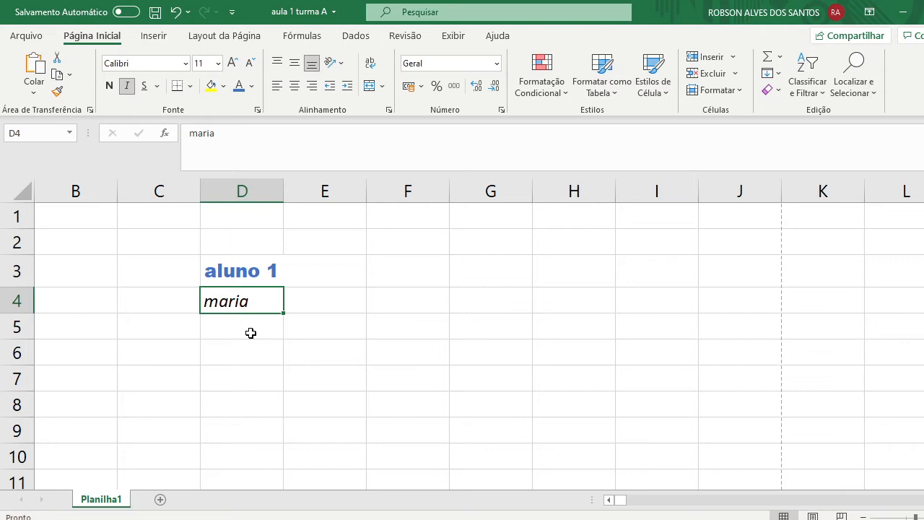
# Step: Copy the sample first name from cell D4 and paste it into cell D5
pyautogui.click(233, 329)
pyautogui.click(230, 306)
pyautogui.hotkey('ctrl', 'c')
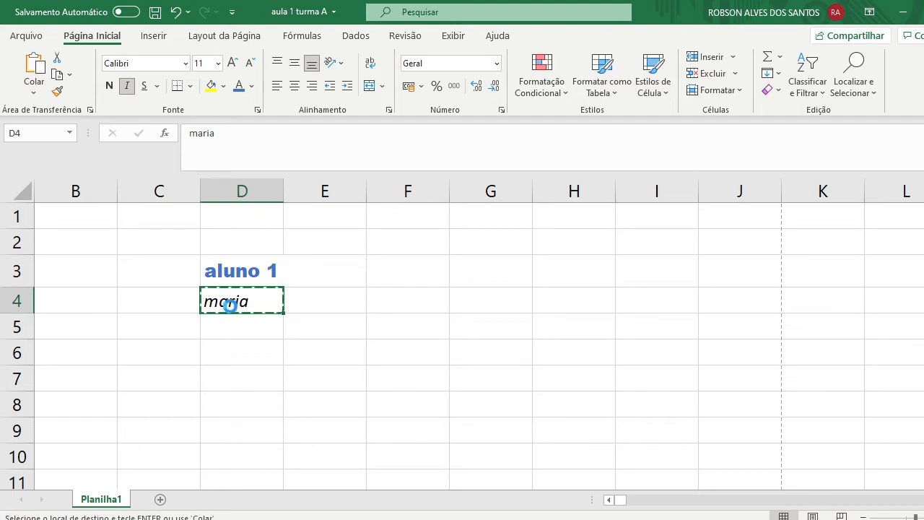
pyautogui.click(252, 325)
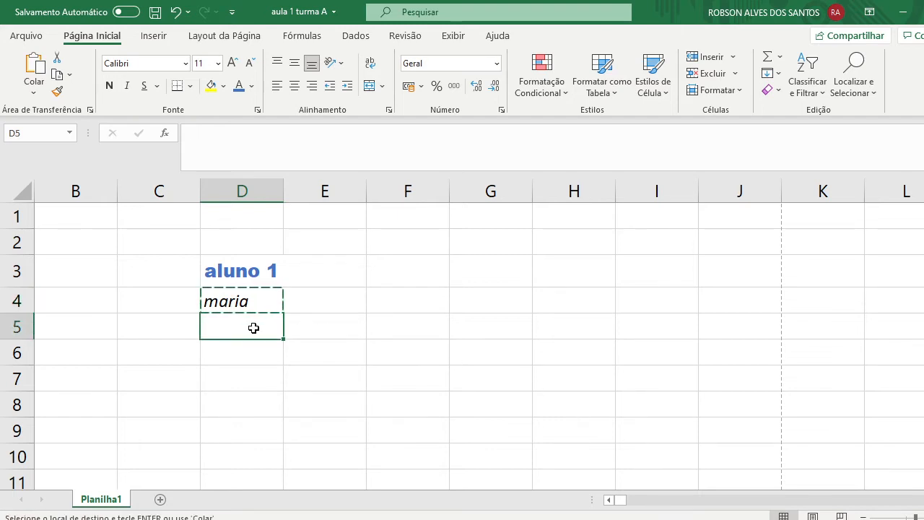
pyautogui.hotkey('ctrl', 'v')
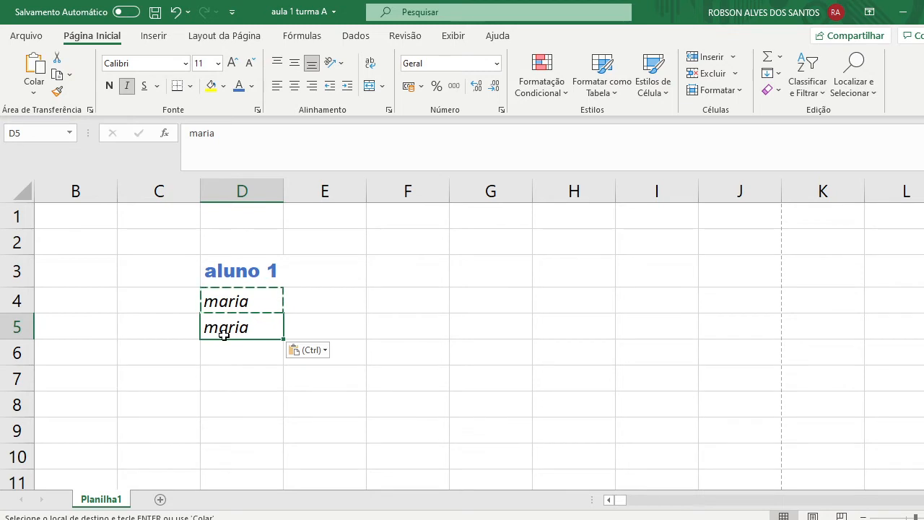
# Step: Append 2 to the copied first name in cell D5 and underline the cell
pyautogui.doubleClick(232, 326)
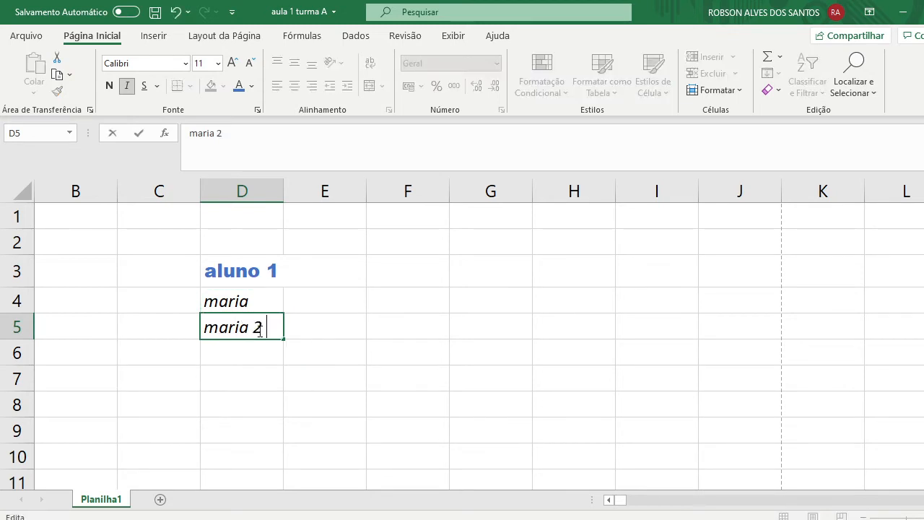
pyautogui.moveTo(263, 328); pyautogui.dragTo(183, 330)
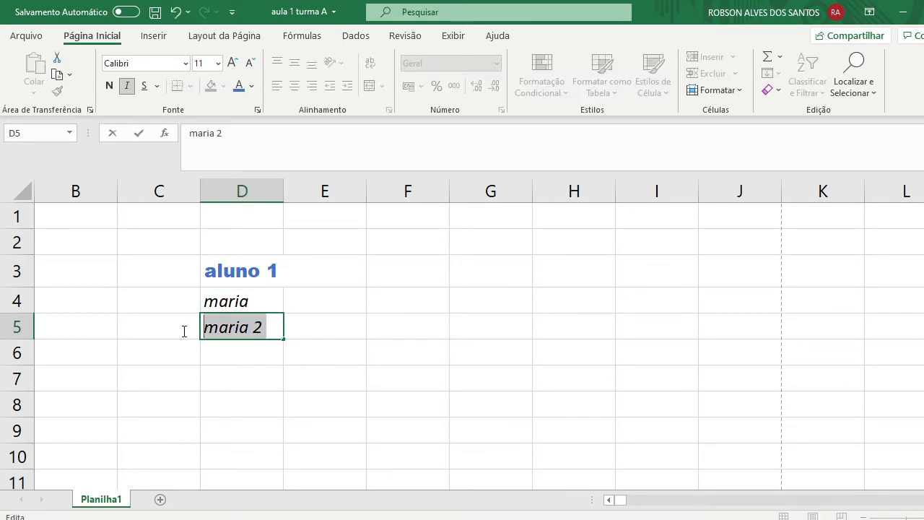
pyautogui.click(347, 301)
pyautogui.click(239, 325)
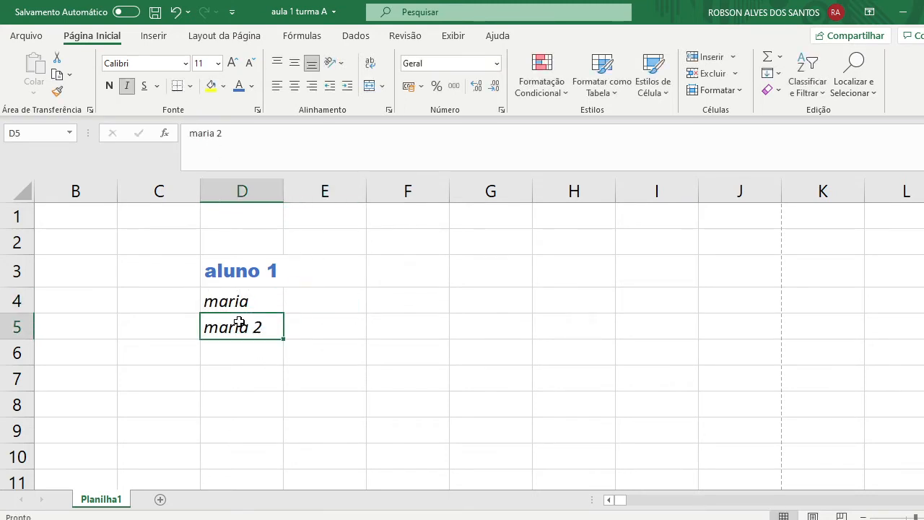
pyautogui.click(144, 87)
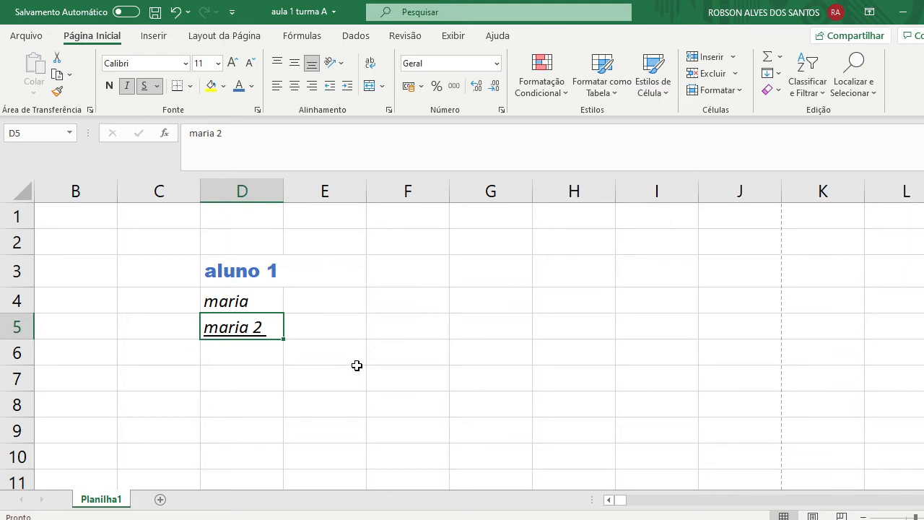
# Step: Enlarge the font of the "aluno 1" label in cell D3 to 20 and reduce it to 12
pyautogui.click(229, 282)
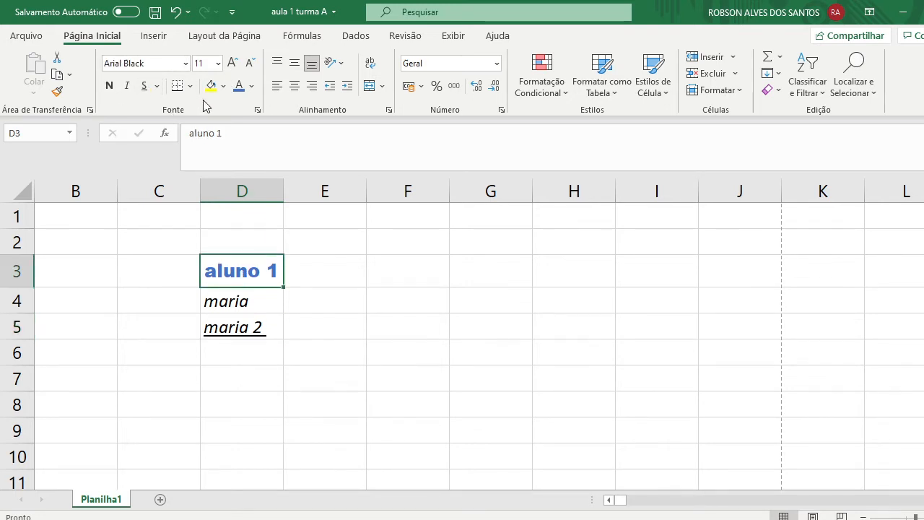
pyautogui.click(217, 63)
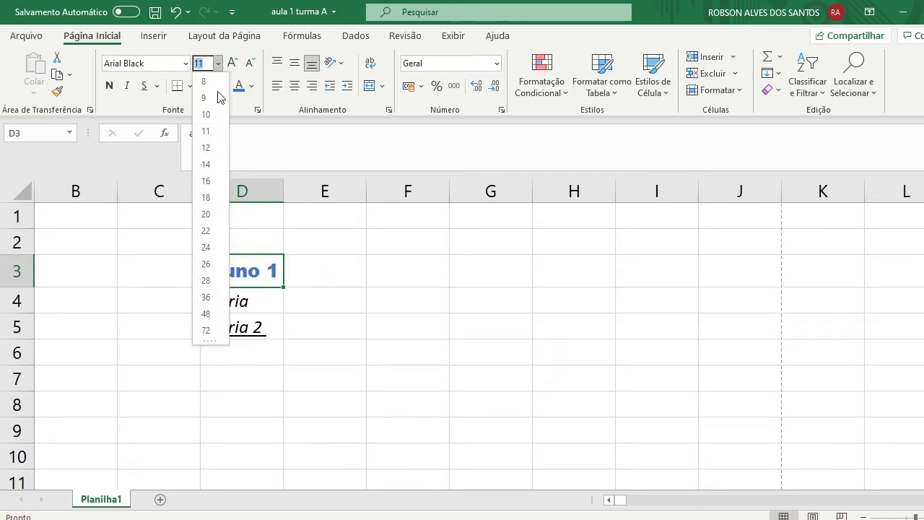
pyautogui.click(297, 162)
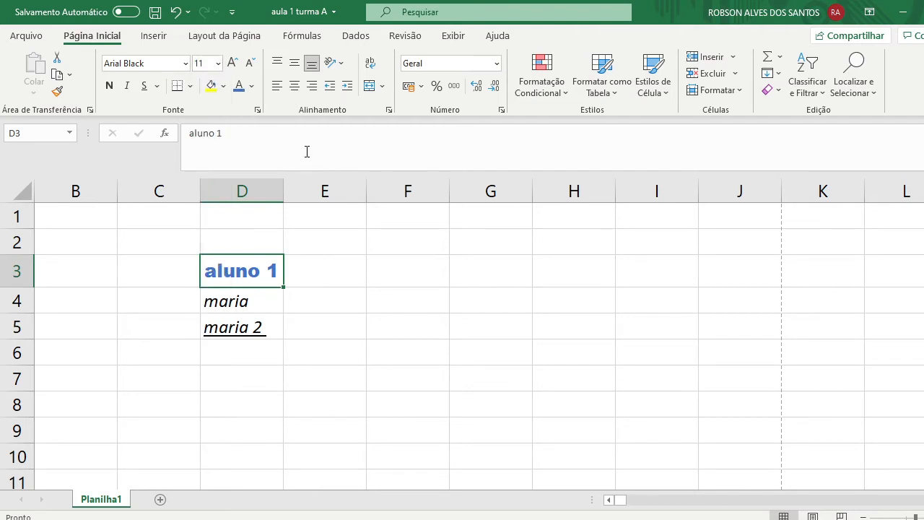
pyautogui.click(234, 64)
pyautogui.click(235, 64)
pyautogui.click(237, 65)
pyautogui.click(239, 66)
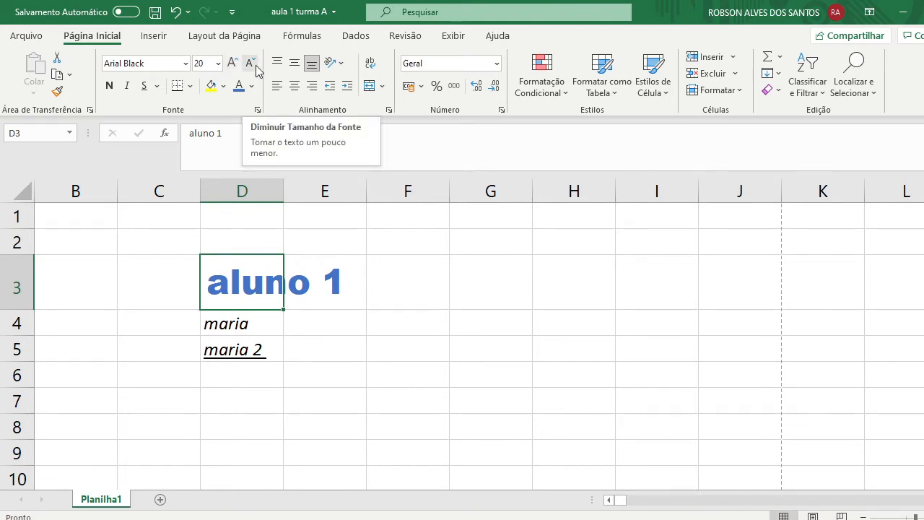
pyautogui.click(256, 68)
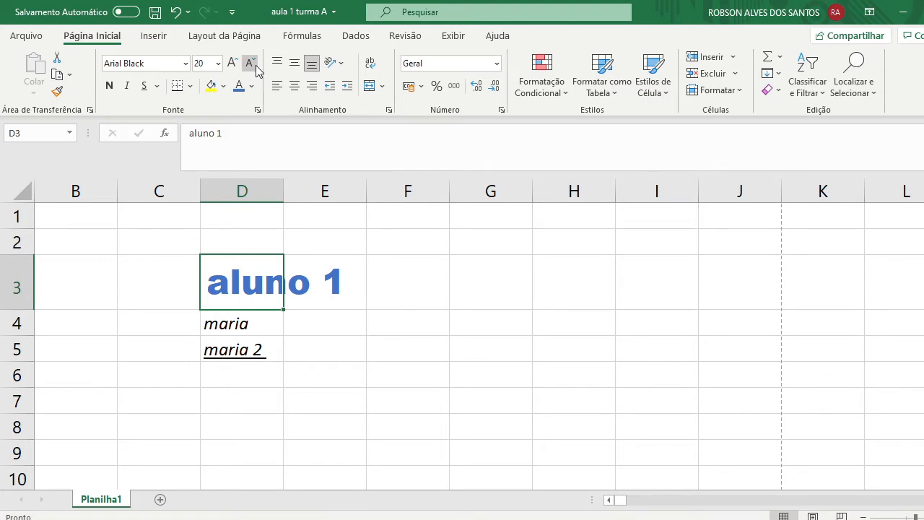
pyautogui.click(257, 68)
pyautogui.click(256, 68)
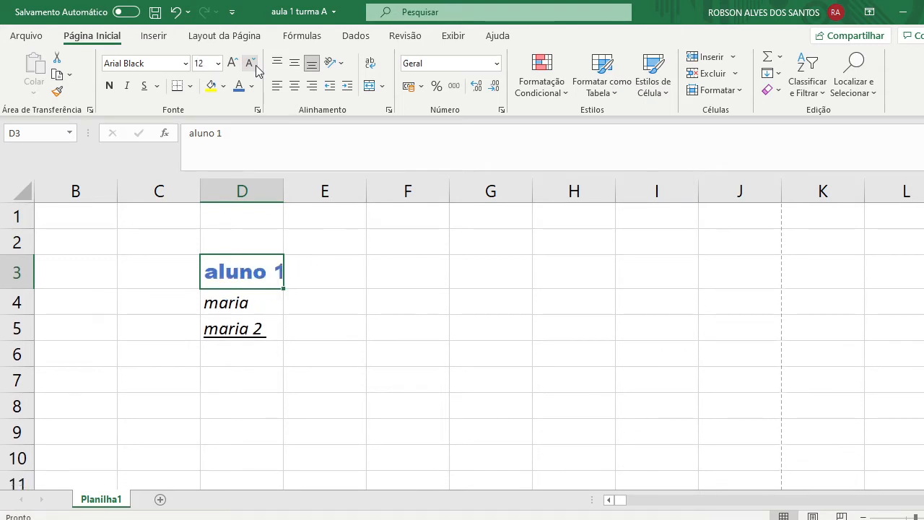
pyautogui.click(189, 86)
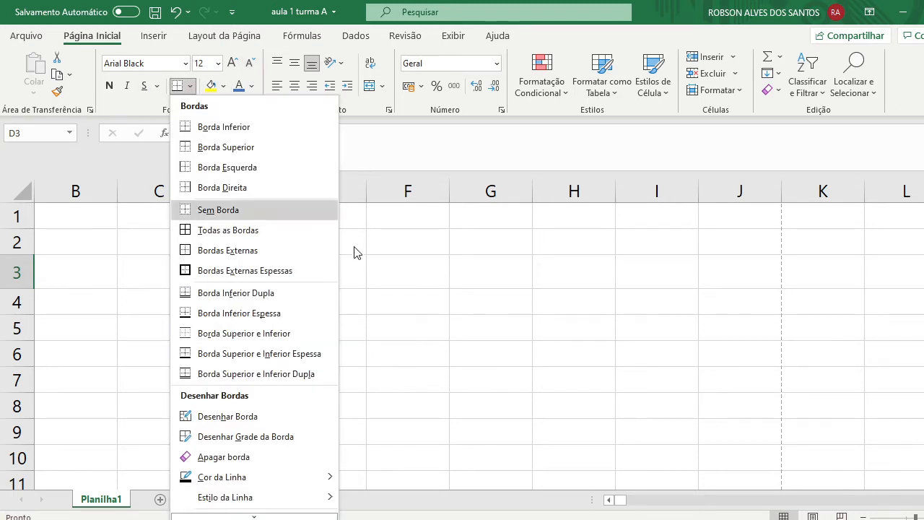
pyautogui.click(444, 263)
pyautogui.click(328, 342)
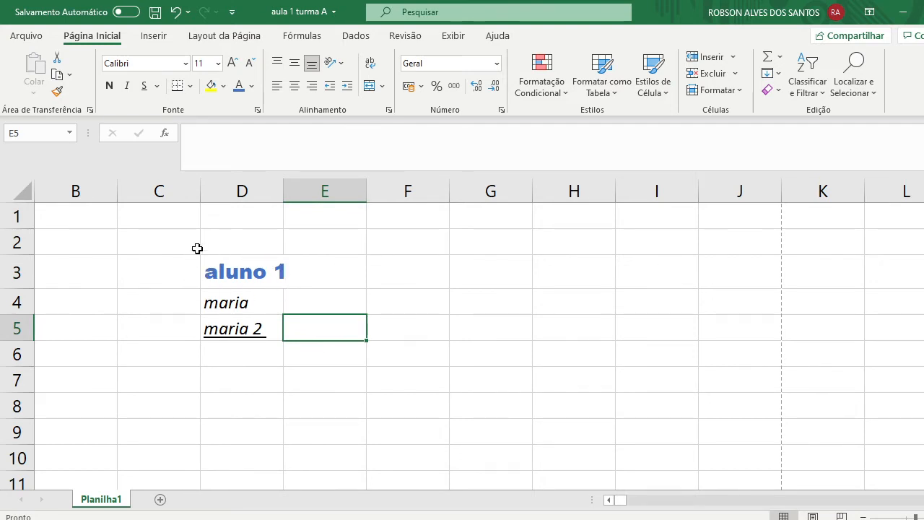
pyautogui.click(297, 390)
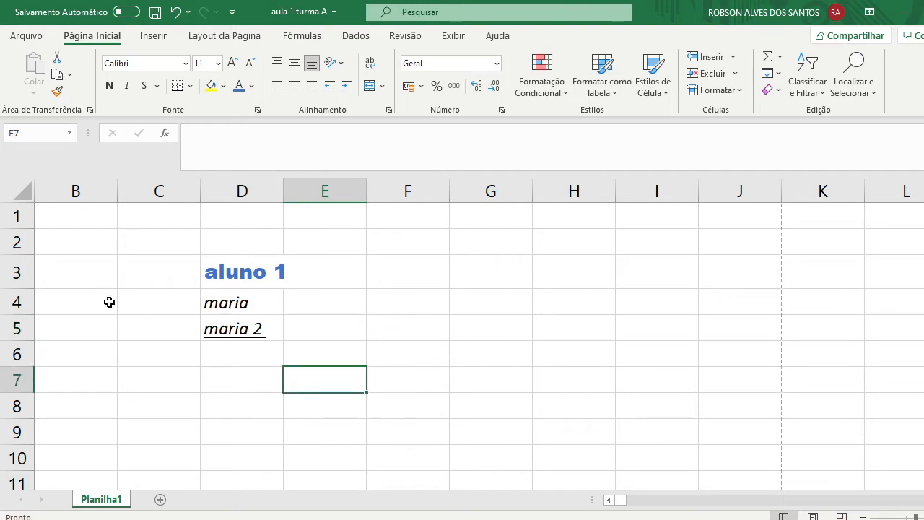
# Step: Apply outside borders to the "aluno 1" label in cell D3 and fit column D's width to its contents
pyautogui.click(229, 277)
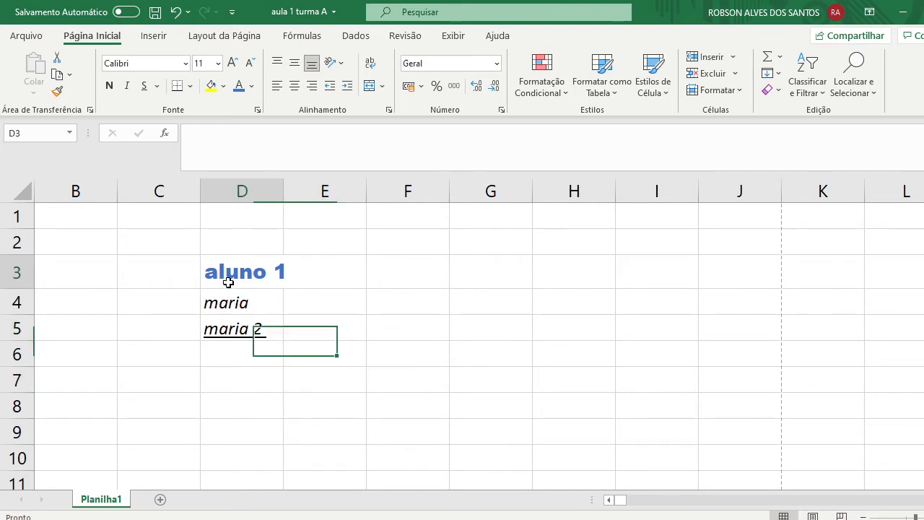
pyautogui.click(189, 87)
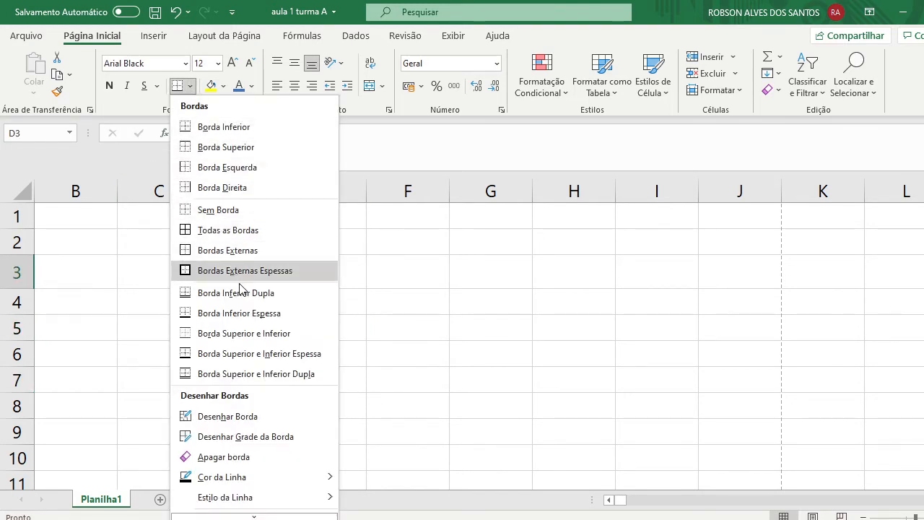
pyautogui.click(227, 250)
pyautogui.click(319, 309)
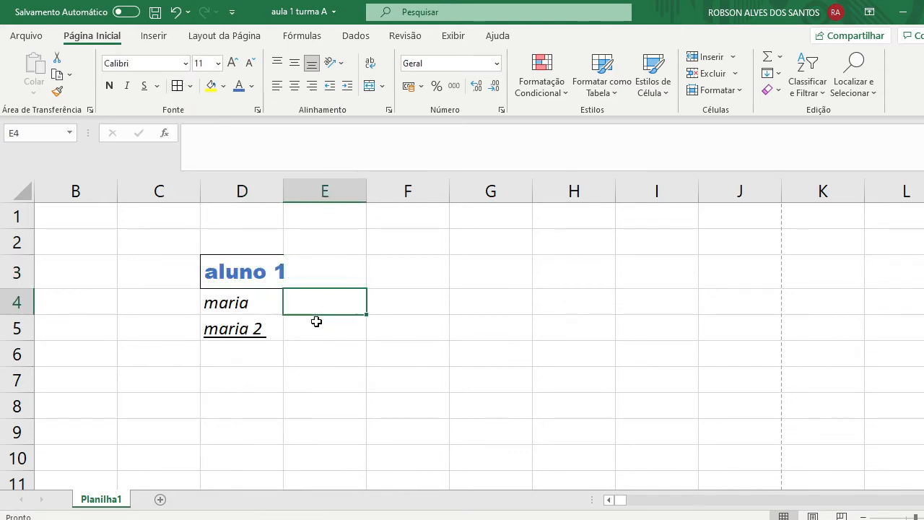
pyautogui.doubleClick(284, 197)
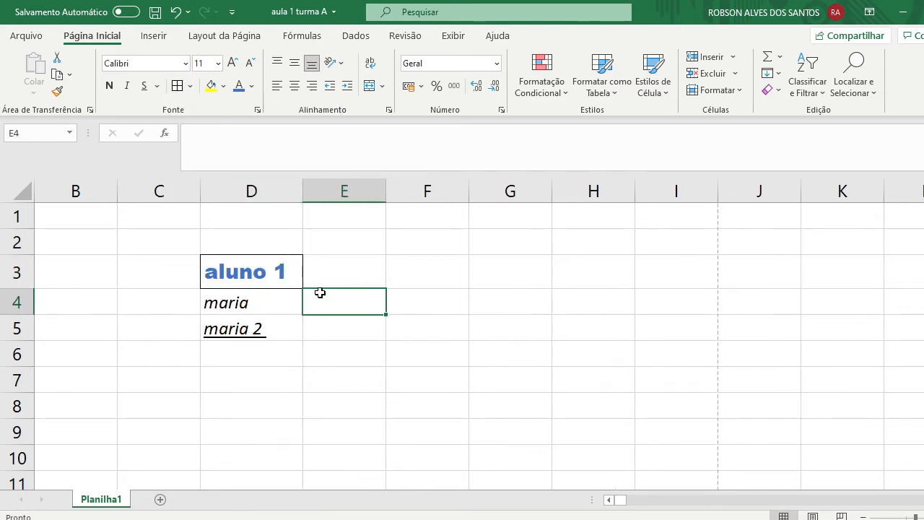
pyautogui.click(320, 354)
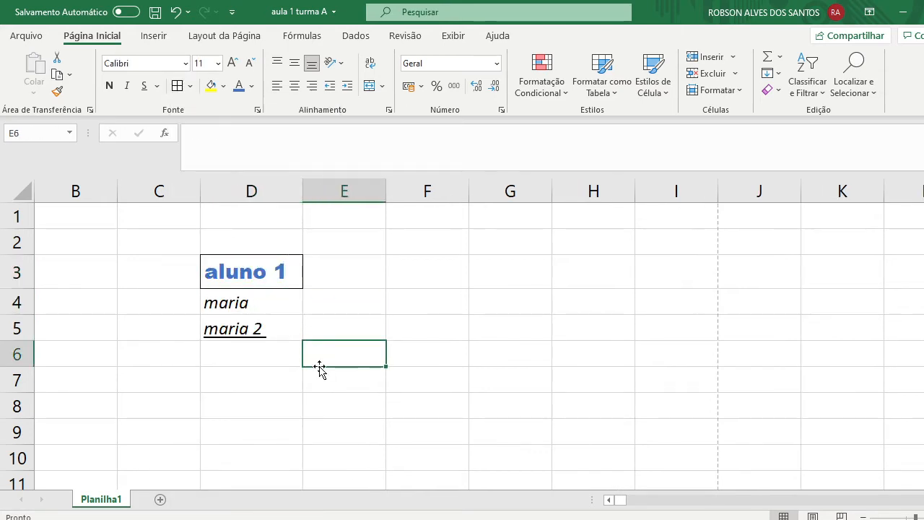
# Step: Hide the worksheet's gridlines so that only the border around cell D3 remains
pyautogui.click(447, 38)
pyautogui.click(411, 89)
pyautogui.click(408, 273)
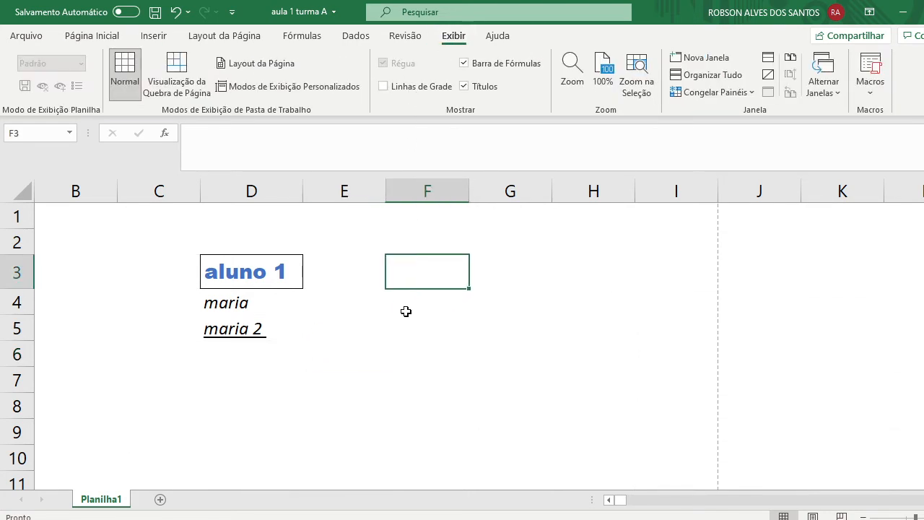
pyautogui.click(228, 284)
pyautogui.click(316, 325)
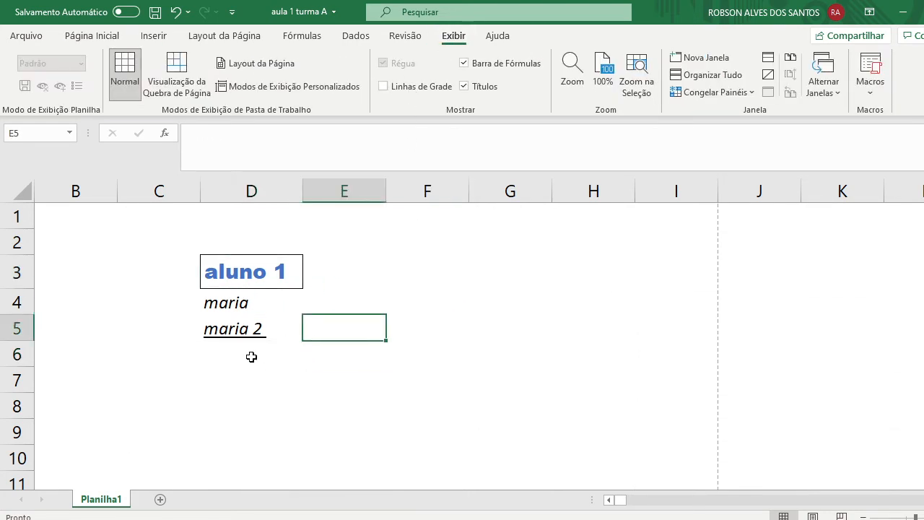
# Step: Apply thick outside borders to the sample first name in cell D4
pyautogui.click(241, 309)
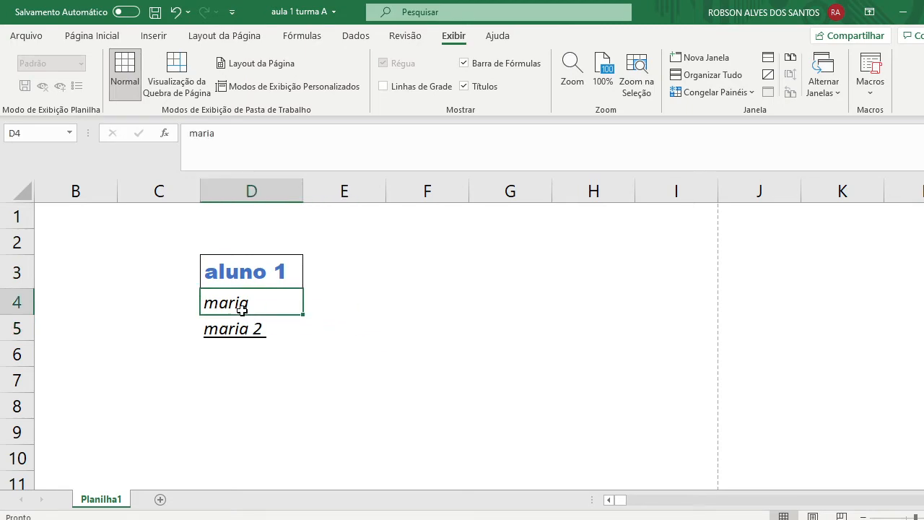
pyautogui.click(118, 36)
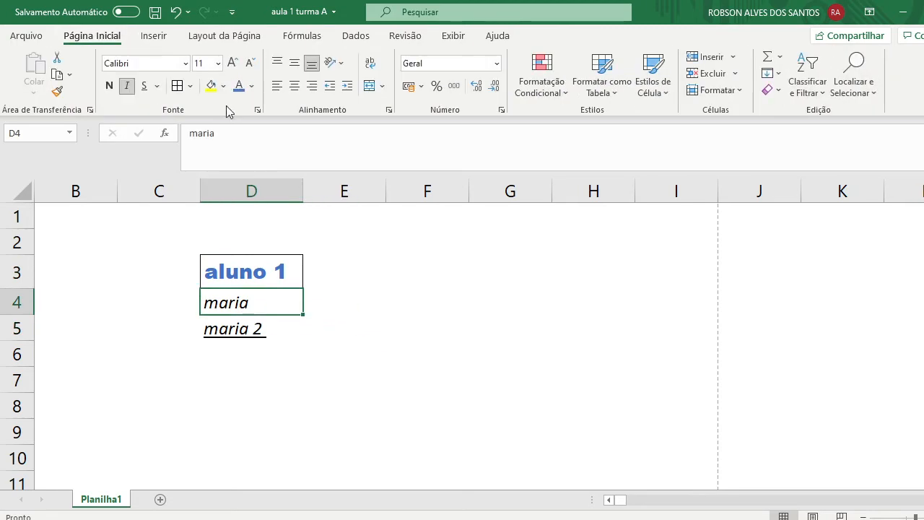
pyautogui.click(190, 87)
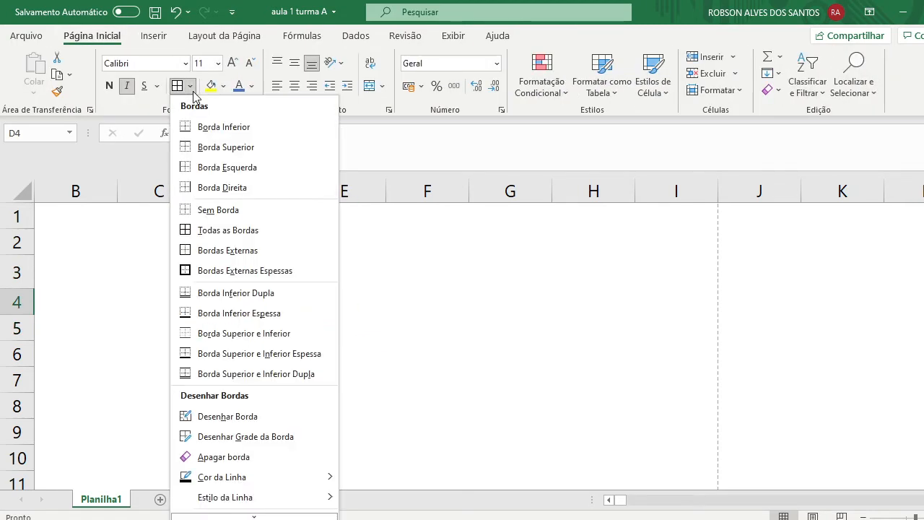
pyautogui.click(208, 271)
pyautogui.press('Right')
pyautogui.moveTo(334, 346); pyautogui.dragTo(351, 387)
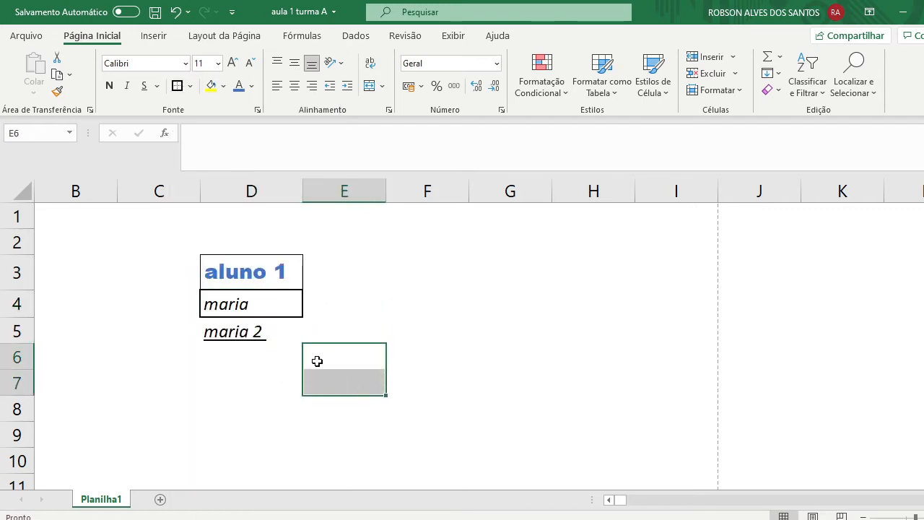
pyautogui.click(191, 87)
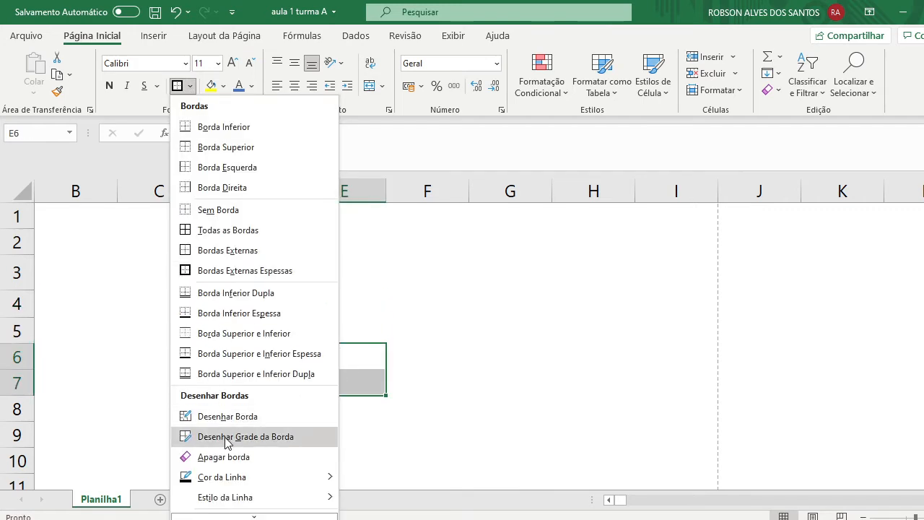
pyautogui.moveTo(245, 497)
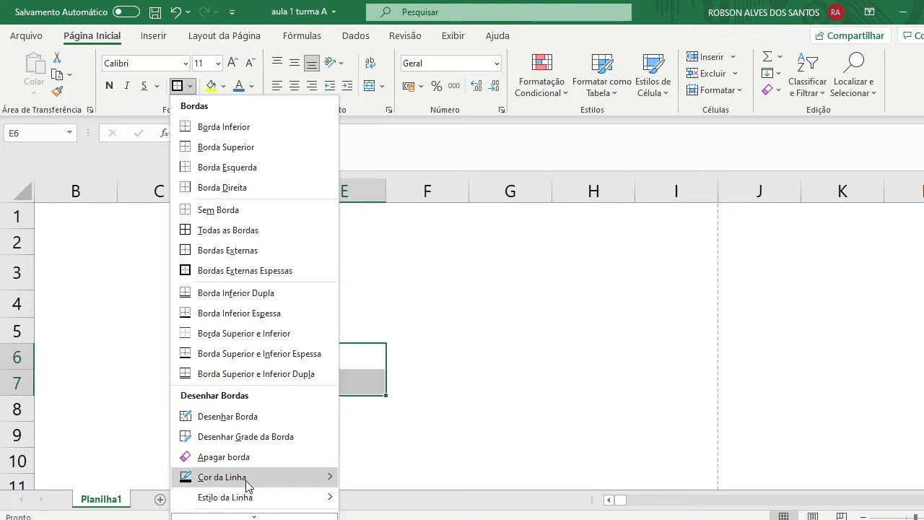
pyautogui.moveTo(245, 478)
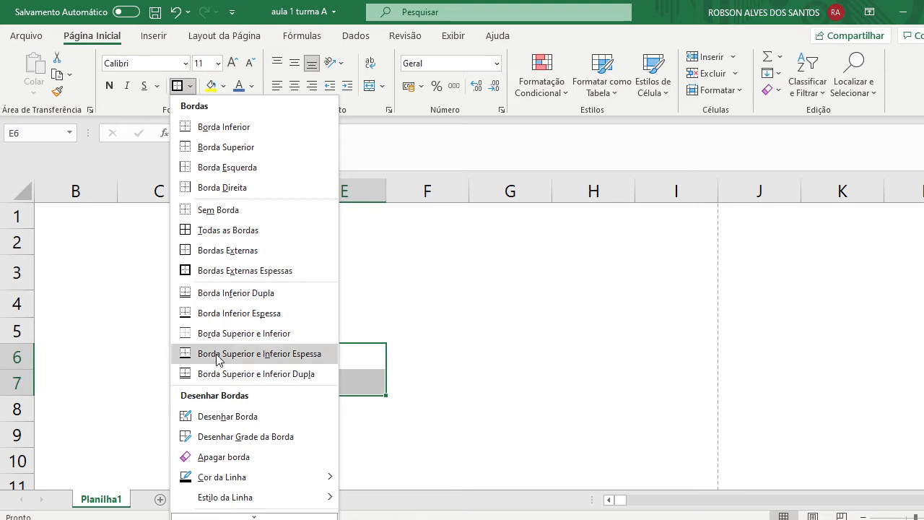
pyautogui.click(398, 274)
# Step: Apply thick outside borders to cell D5 and replace them with the All Borders style
pyautogui.click(241, 338)
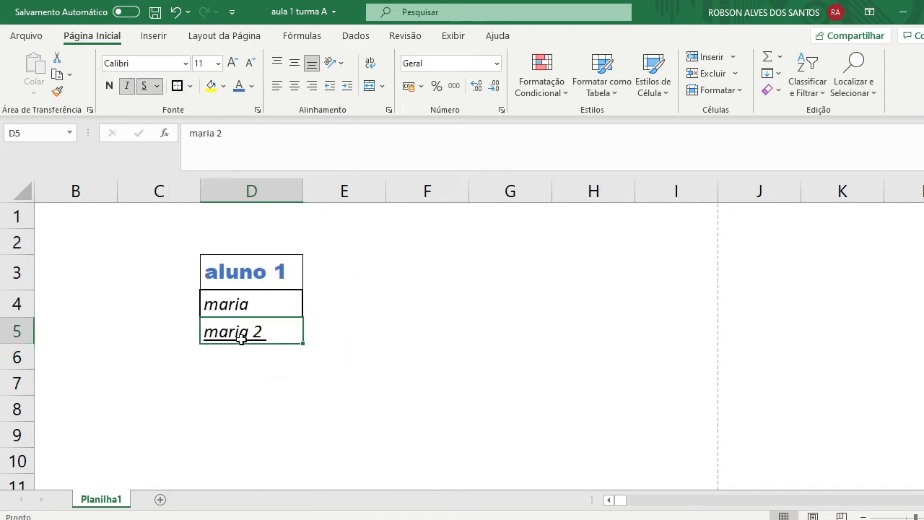
pyautogui.click(179, 86)
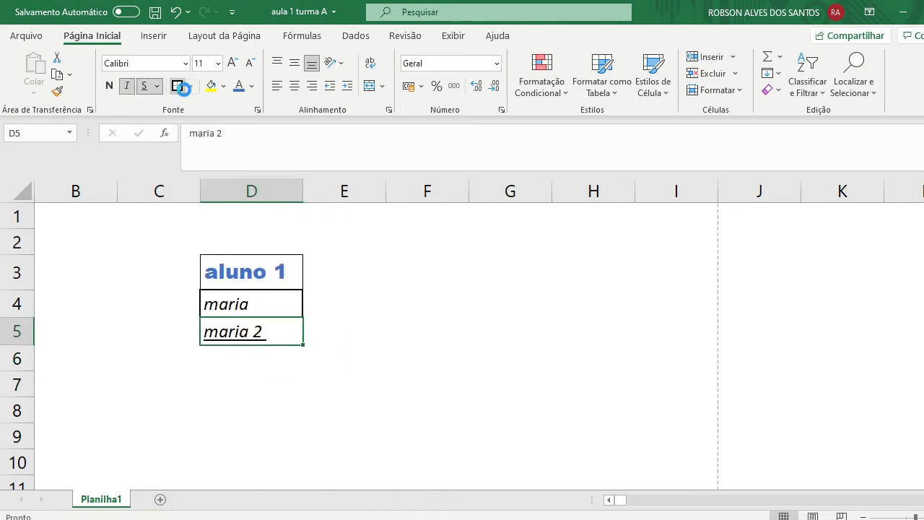
pyautogui.click(190, 86)
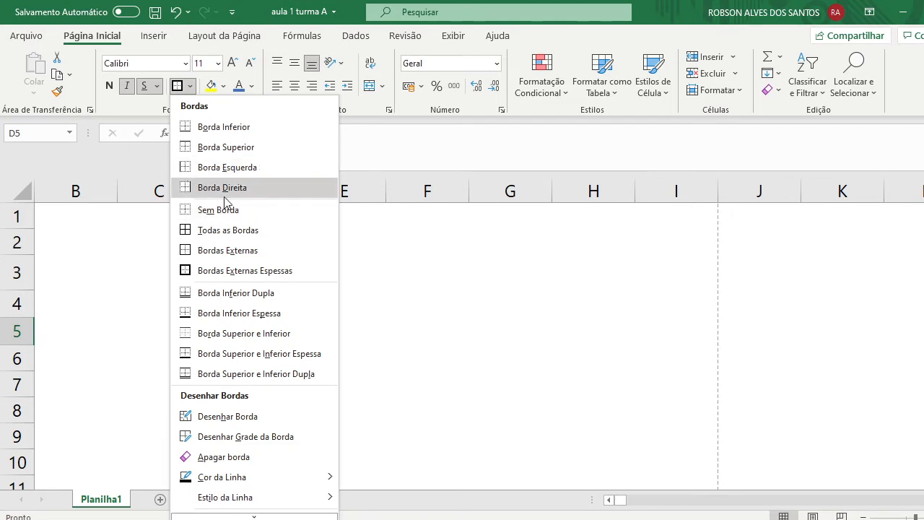
pyautogui.click(227, 235)
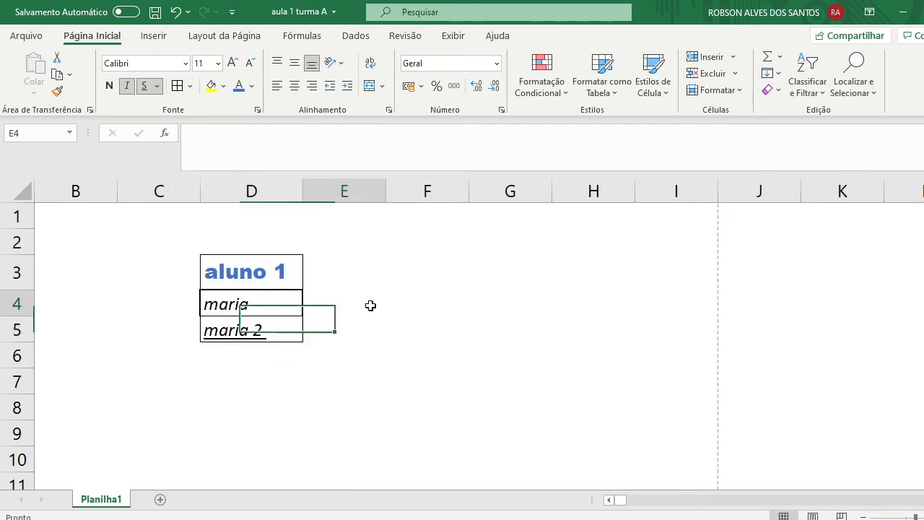
pyautogui.click(377, 378)
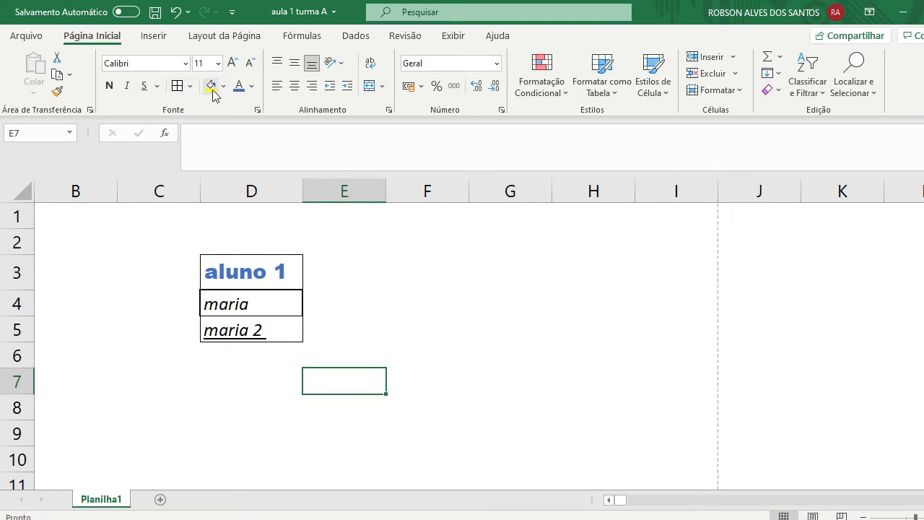
# Step: Fill the "aluno 1" cell D3 with light blue and cell D4 with light gold from the theme colors
pyautogui.click(236, 266)
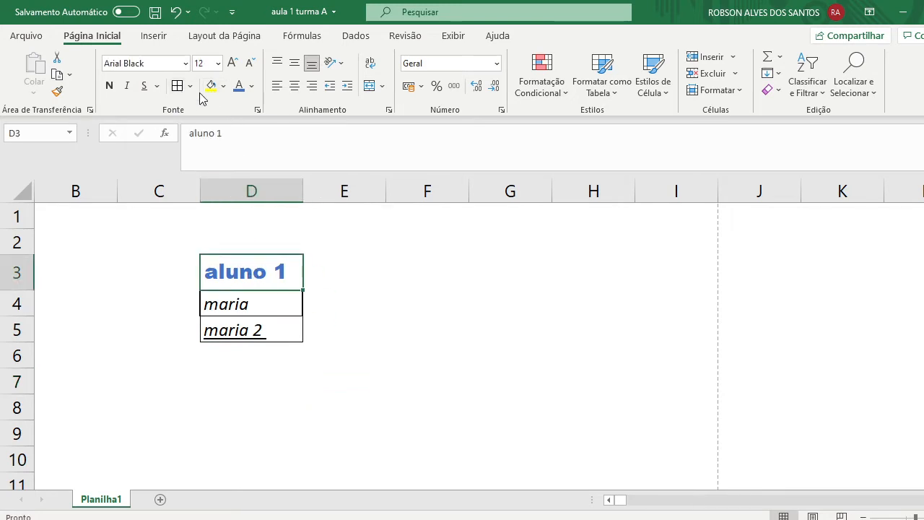
pyautogui.click(223, 87)
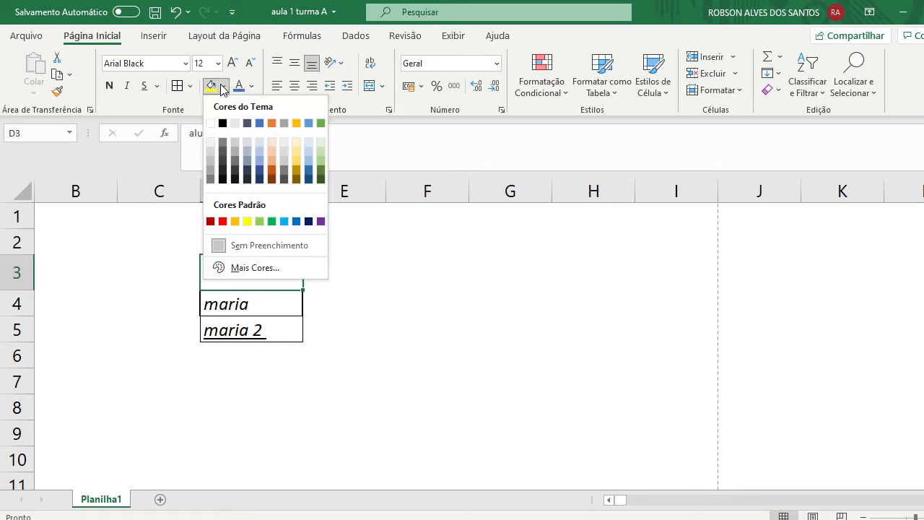
pyautogui.click(257, 151)
pyautogui.click(258, 302)
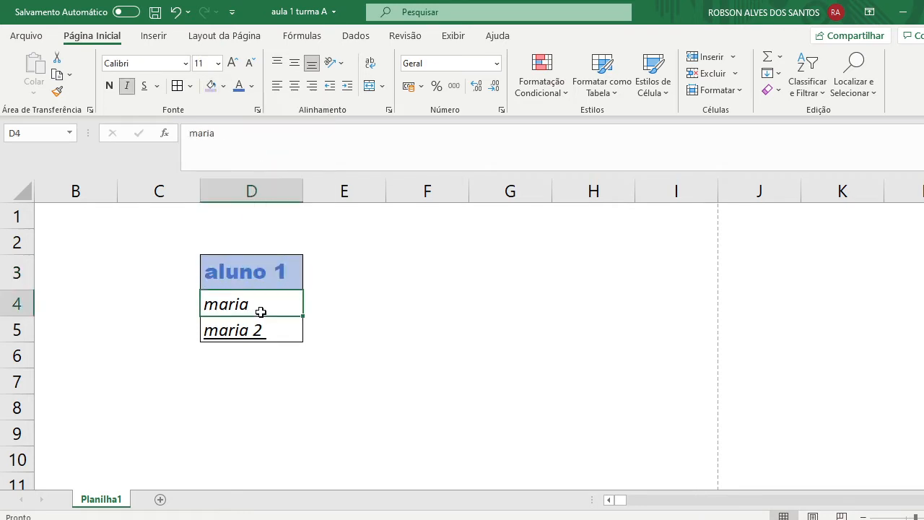
pyautogui.click(224, 87)
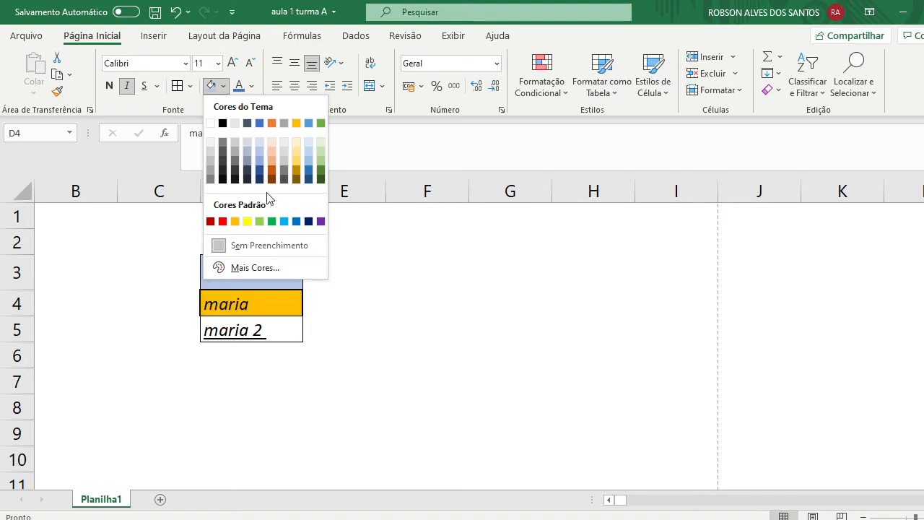
pyautogui.click(297, 160)
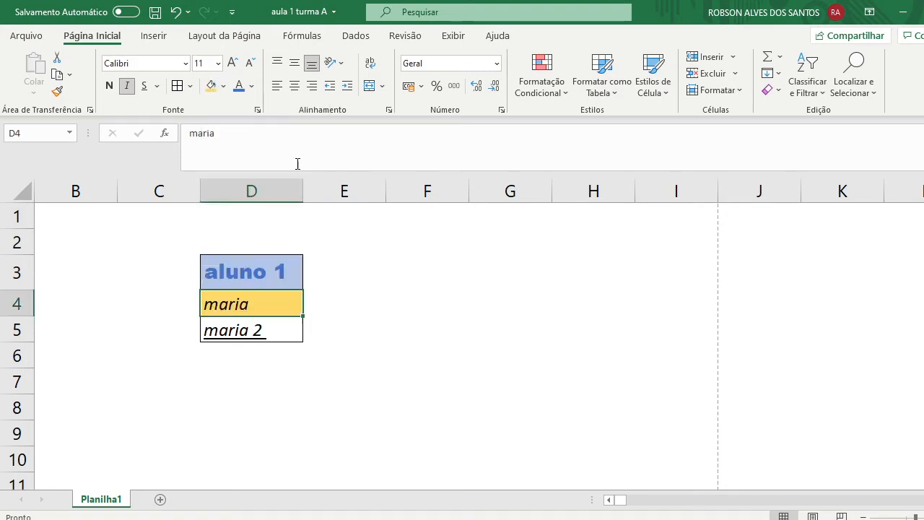
# Step: Fill cell D5 with a light blue theme color
pyautogui.click(271, 320)
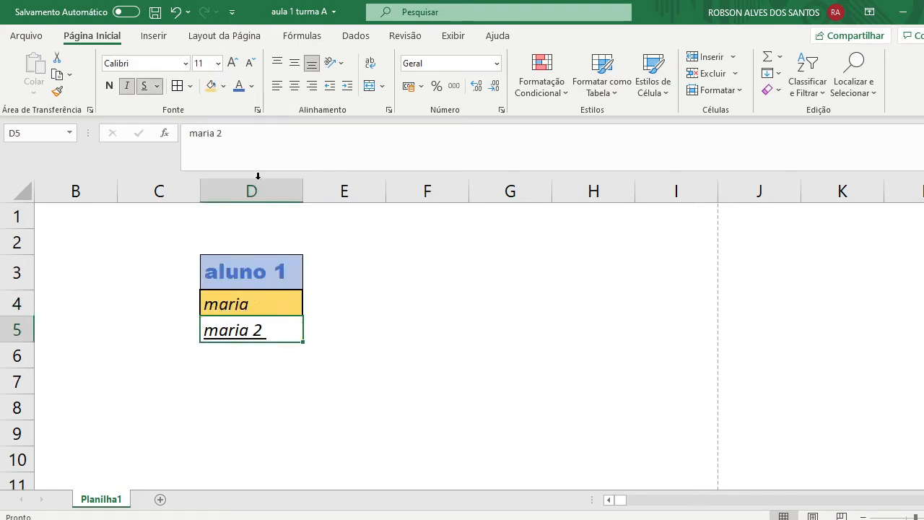
pyautogui.click(215, 88)
pyautogui.click(223, 86)
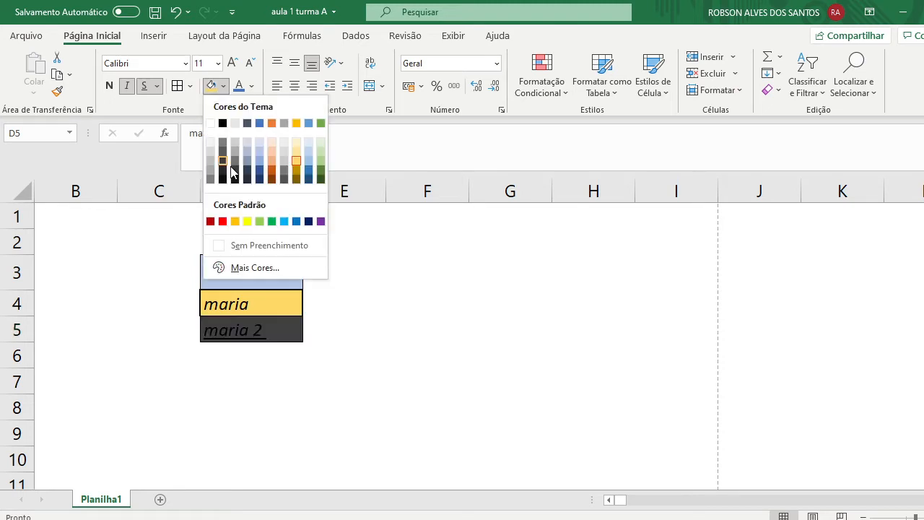
pyautogui.click(309, 150)
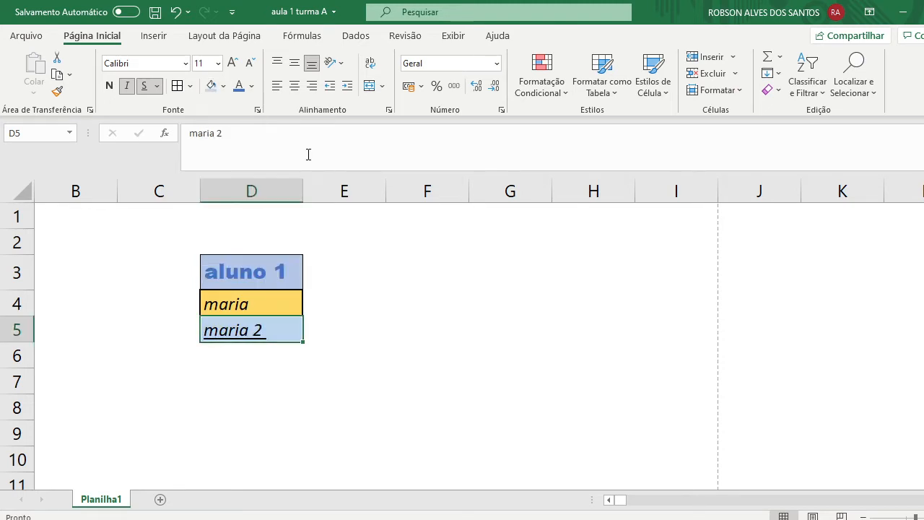
# Step: Fill cell D5 with a custom green, mixed by choosing a hue and darkening it to #16AE7B
pyautogui.click(223, 86)
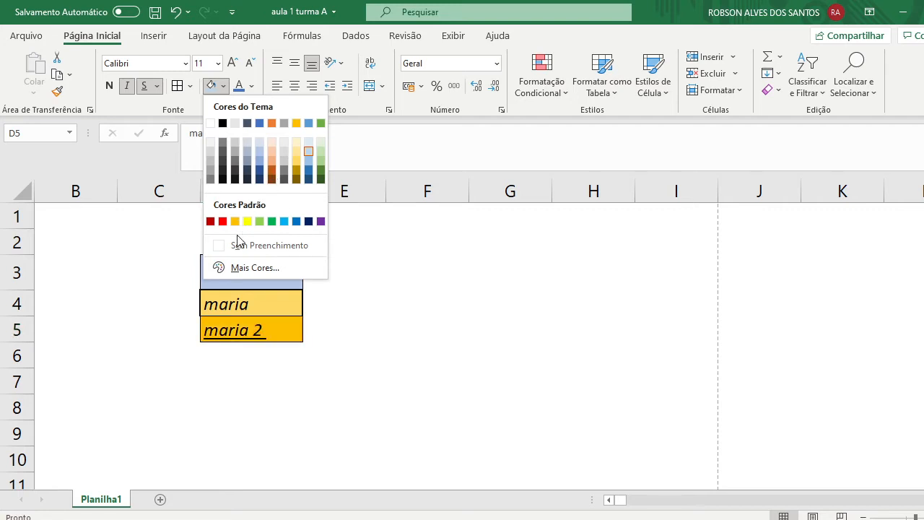
pyautogui.click(242, 275)
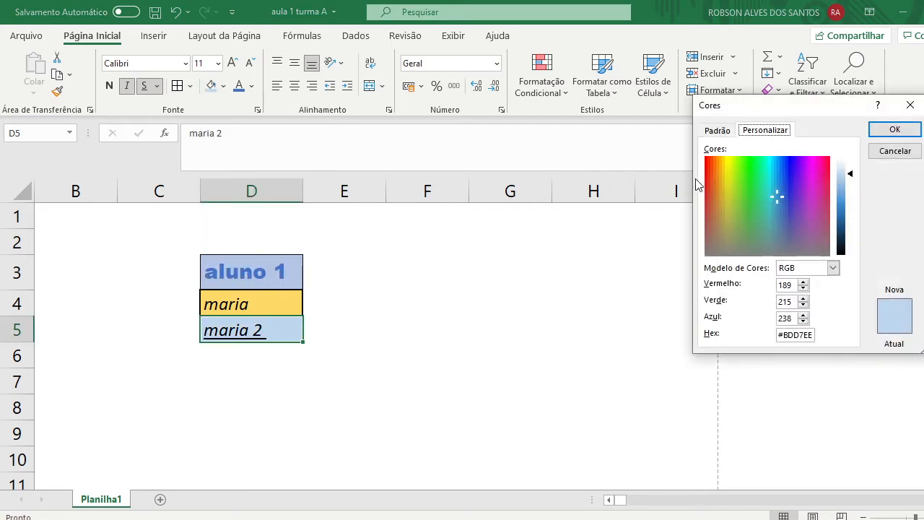
pyautogui.moveTo(771, 114); pyautogui.dragTo(512, 82)
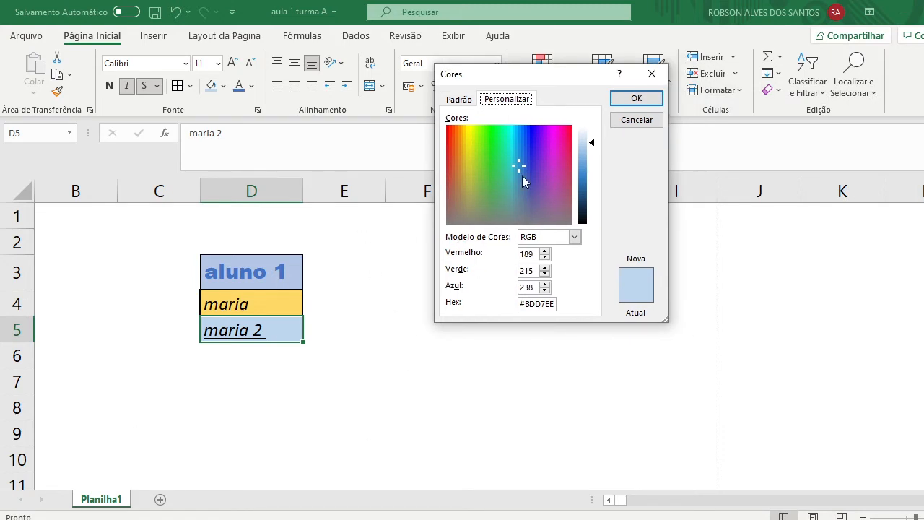
pyautogui.moveTo(524, 163); pyautogui.dragTo(488, 147)
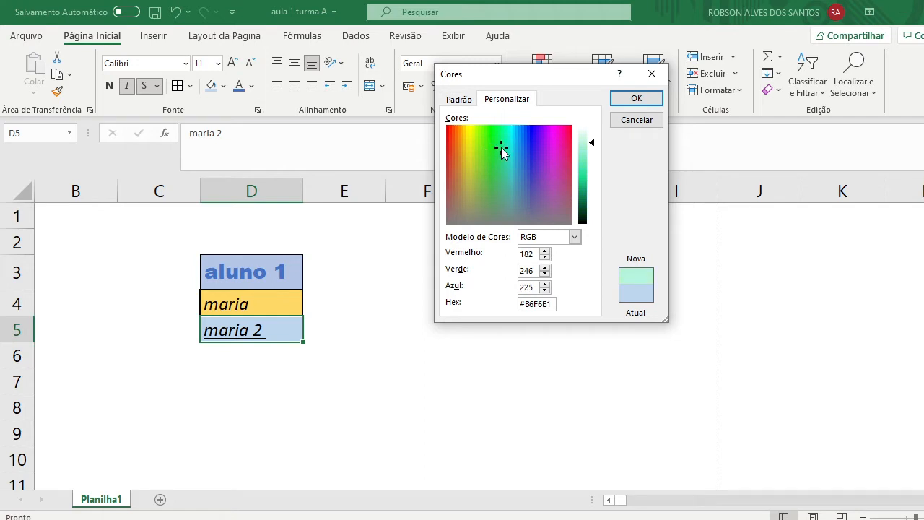
pyautogui.moveTo(593, 148); pyautogui.dragTo(591, 187)
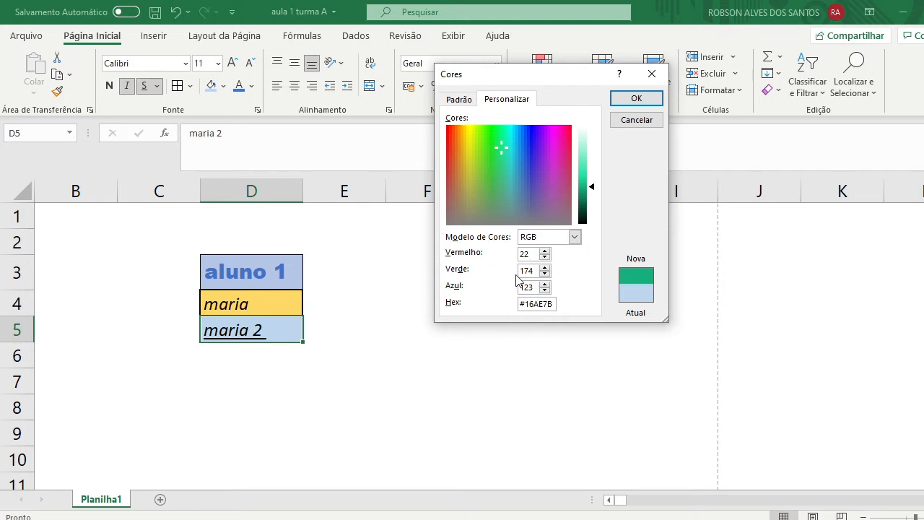
pyautogui.click(631, 102)
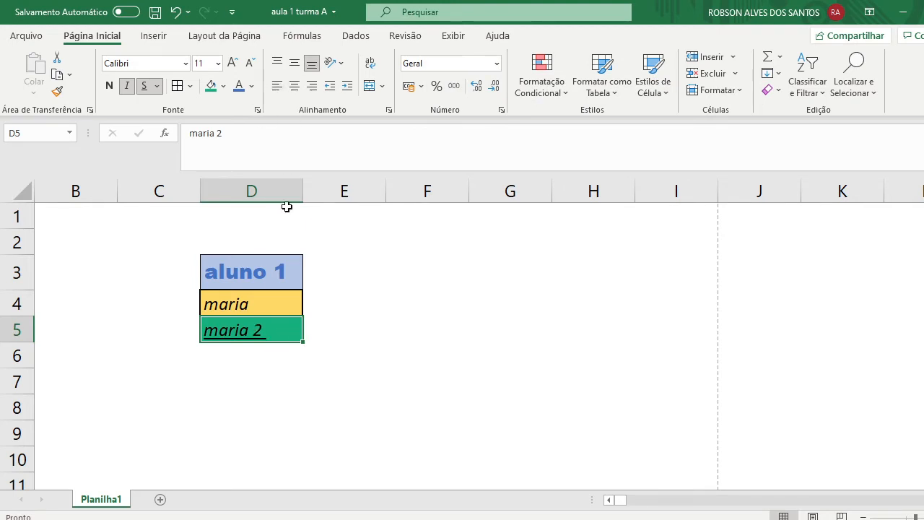
pyautogui.click(392, 335)
pyautogui.click(275, 285)
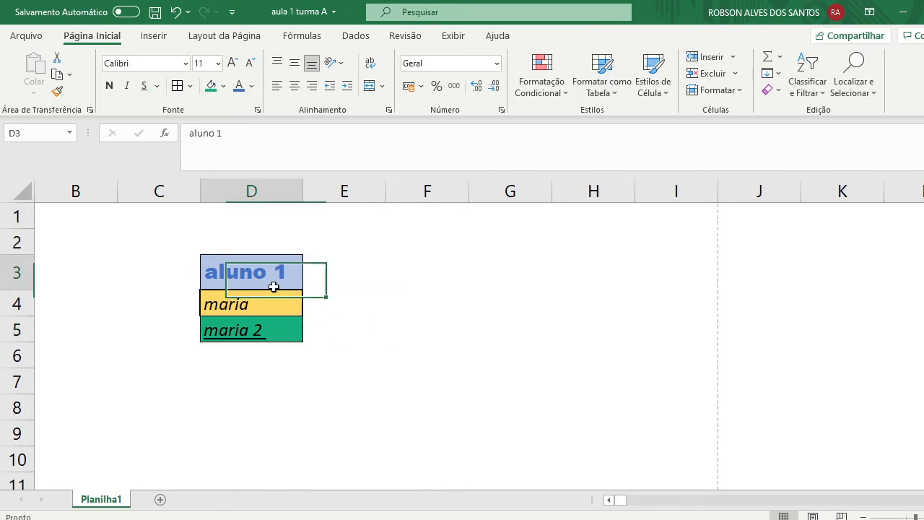
pyautogui.click(448, 310)
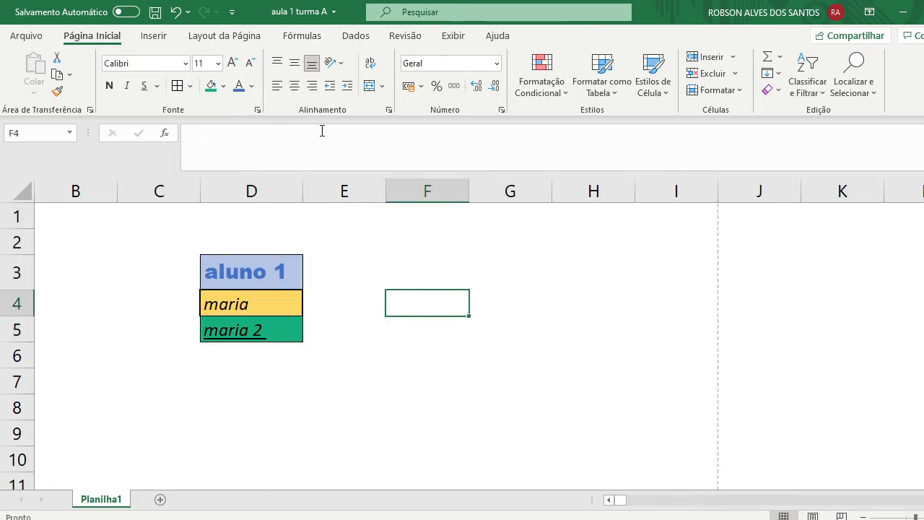
pyautogui.click(494, 269)
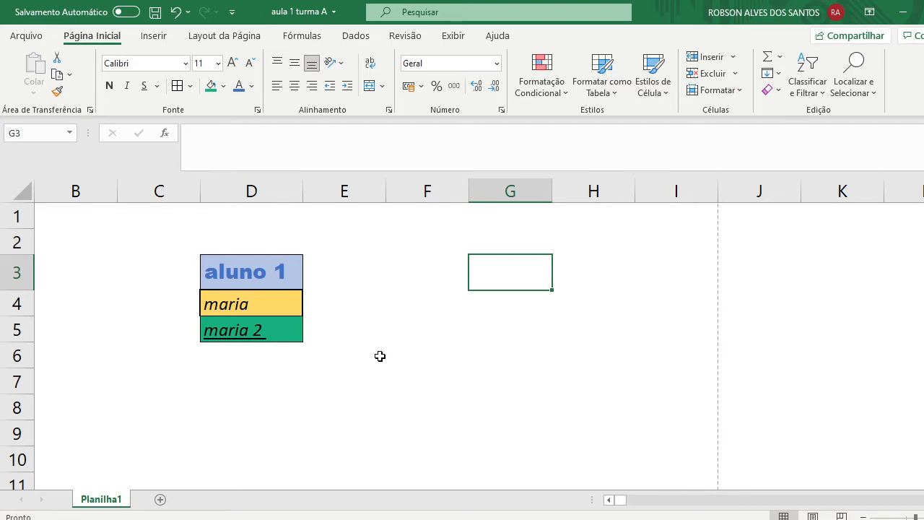
pyautogui.click(387, 228)
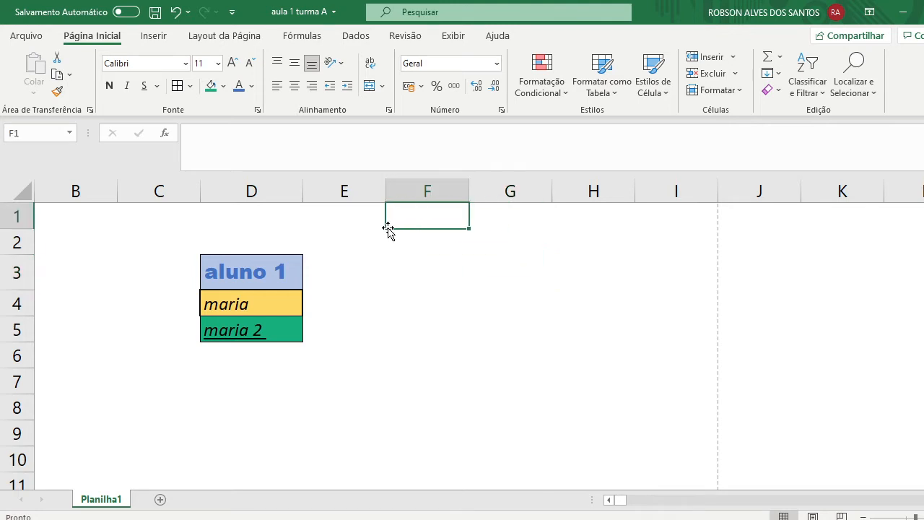
pyautogui.click(535, 244)
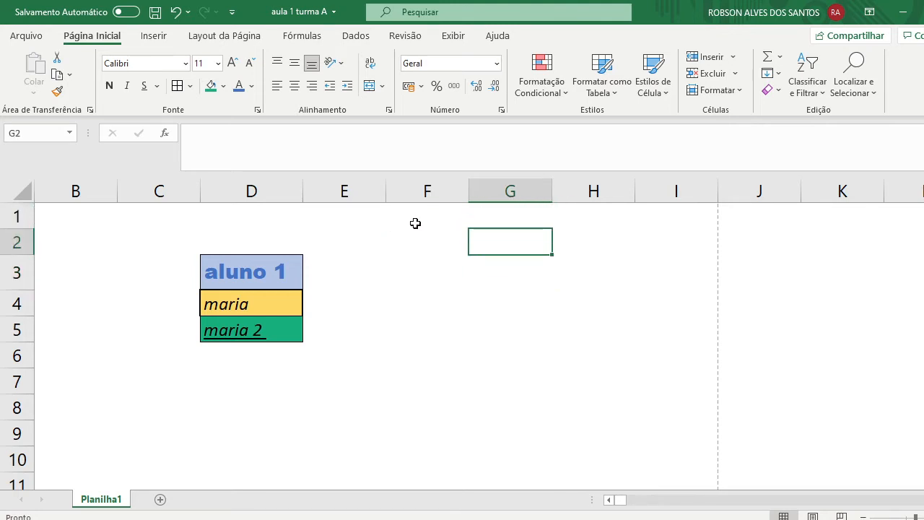
pyautogui.click(481, 301)
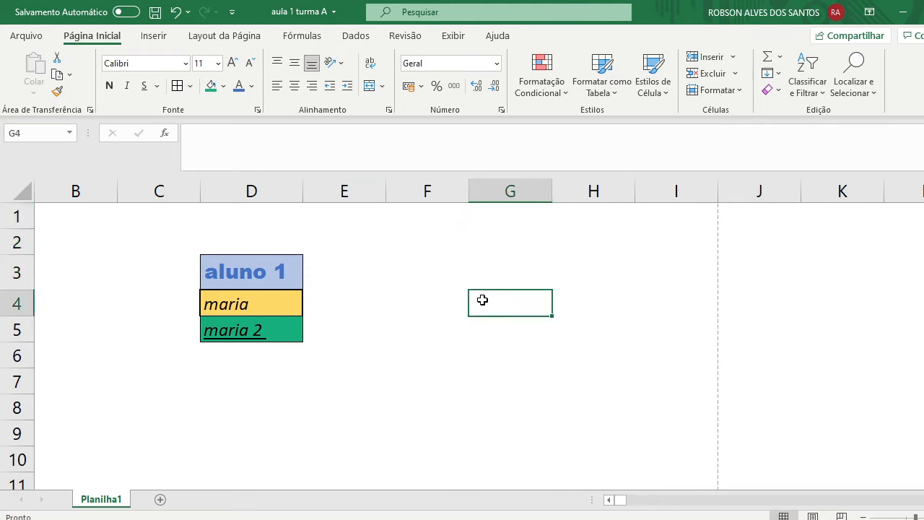
pyautogui.click(452, 238)
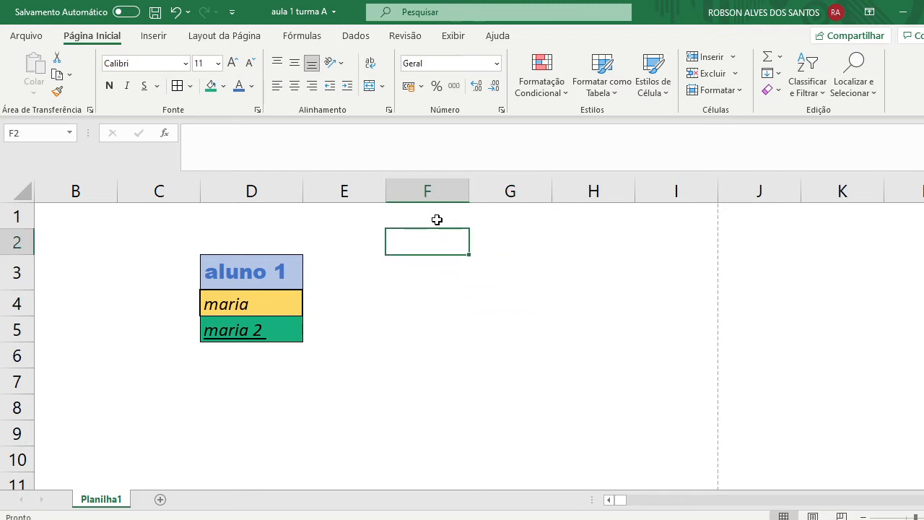
pyautogui.click(437, 220)
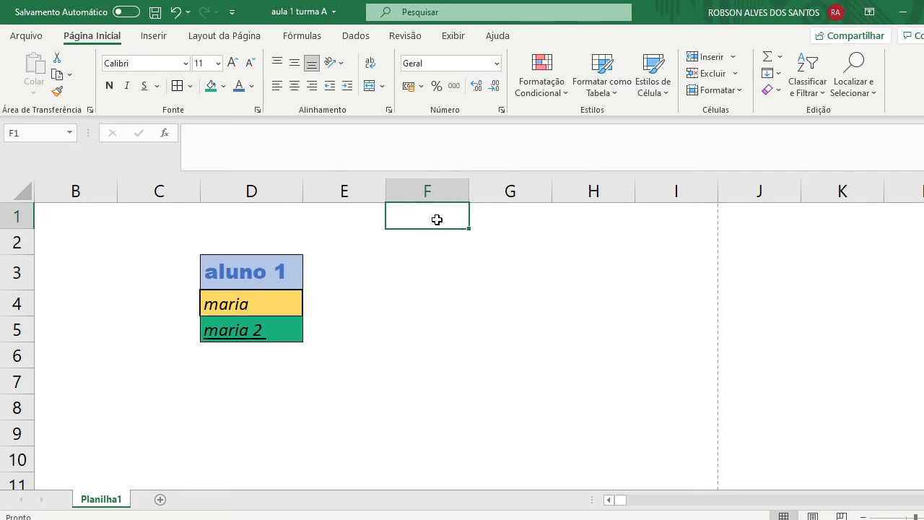
pyautogui.click(558, 277)
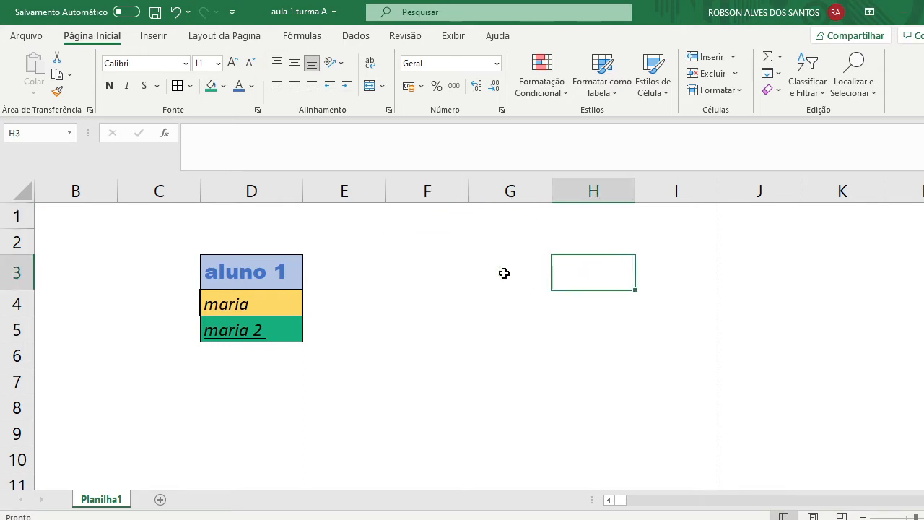
# Step: Merge cells F1 to H1 into one cell through the cell formatting alignment options
pyautogui.moveTo(426, 210); pyautogui.dragTo(590, 212)
pyautogui.click(442, 293)
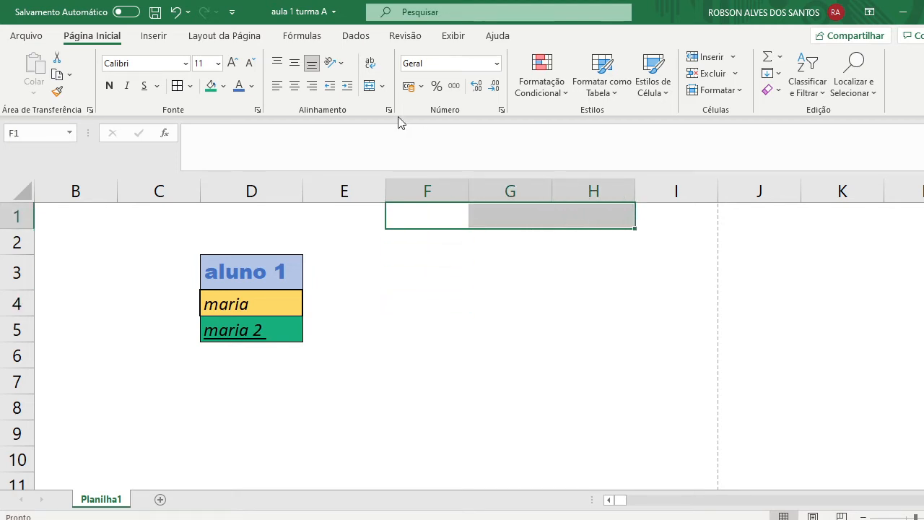
pyautogui.rightClick(508, 210)
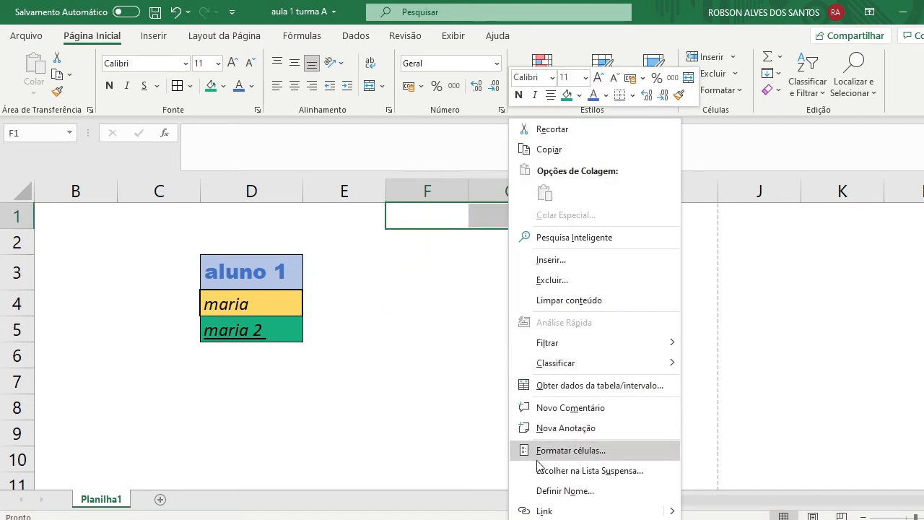
pyautogui.click(570, 450)
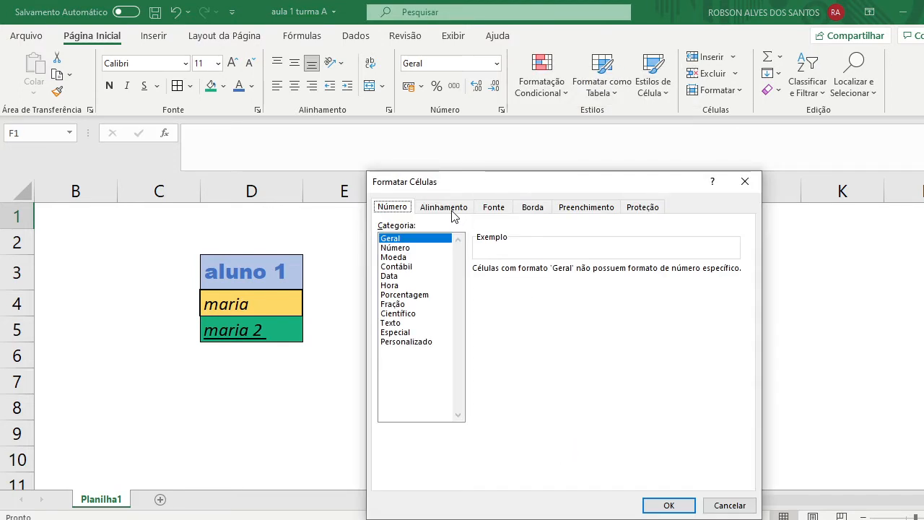
pyautogui.click(453, 210)
pyautogui.click(410, 360)
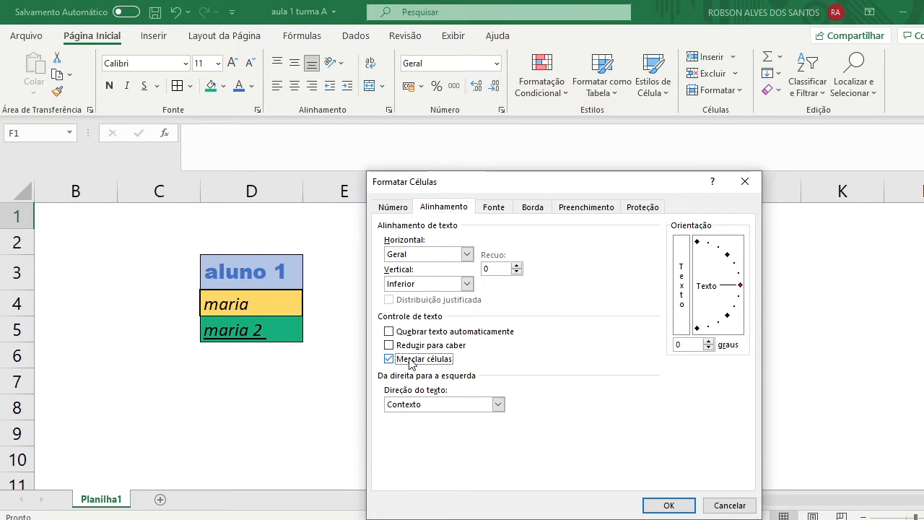
pyautogui.click(669, 505)
pyautogui.click(589, 361)
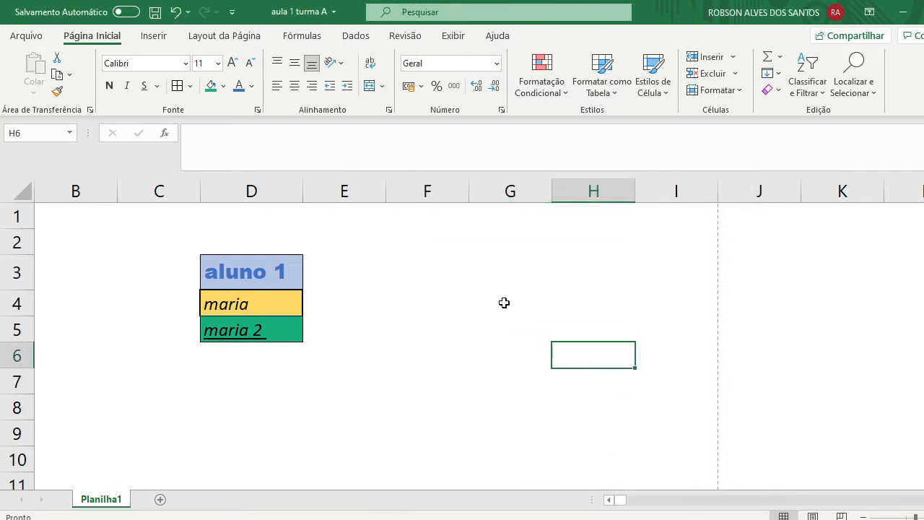
pyautogui.click(427, 216)
pyautogui.click(510, 321)
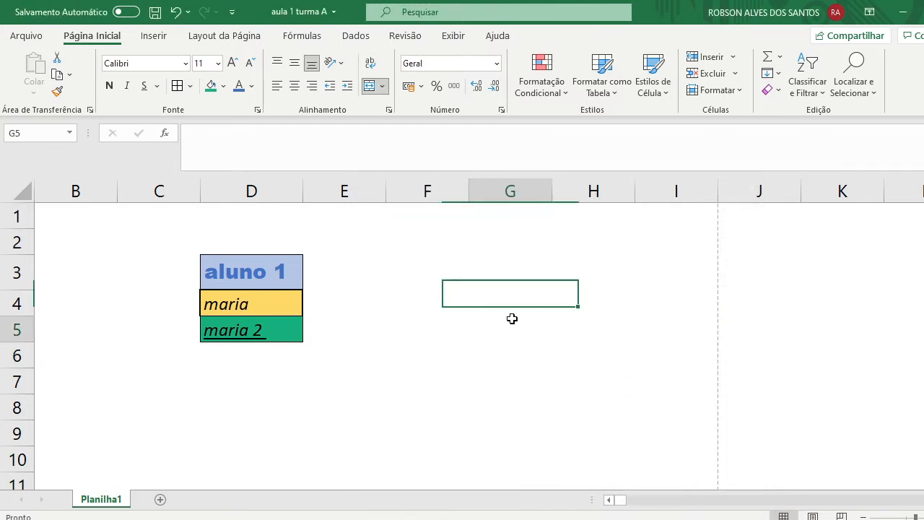
# Step: Enter the title "AULA DE EXCEL" in the merged cell F1:H1 and center it horizontally
pyautogui.click(447, 211)
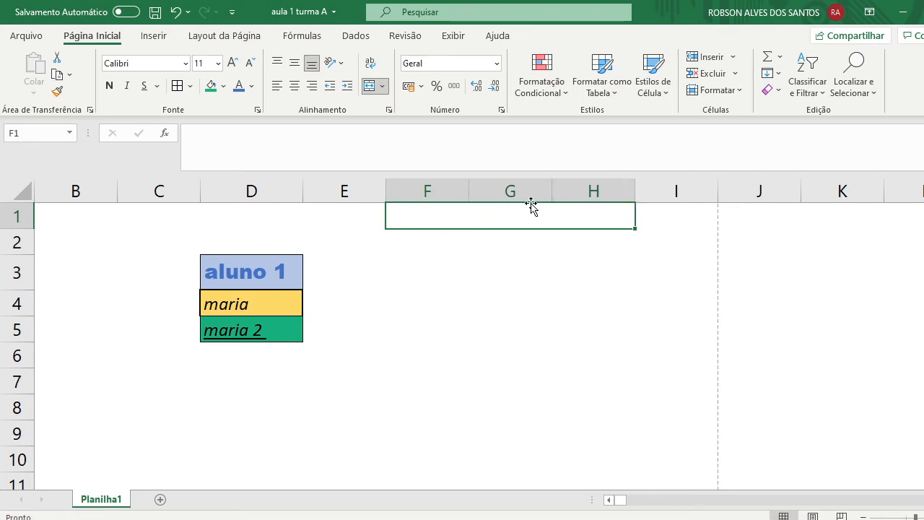
pyautogui.doubleClick(494, 213)
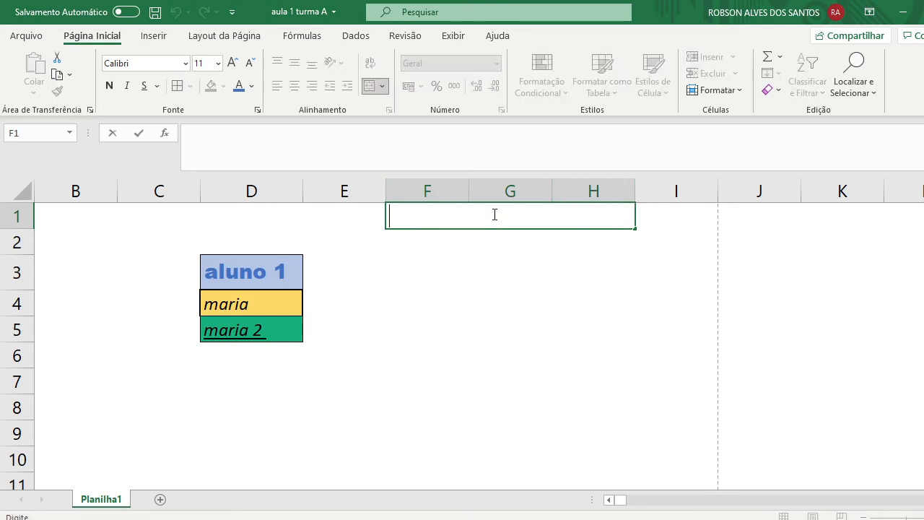
pyautogui.write('aula')
pyautogui.press('BackSpace')
pyautogui.press('BackSpace')
pyautogui.press('BackSpace')
pyautogui.press('BackSpace')
pyautogui.write('AULA ')
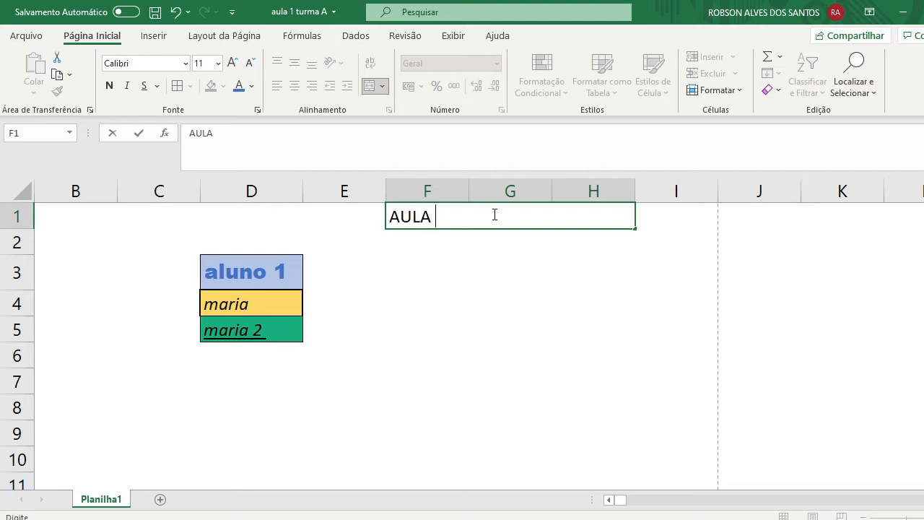
pyautogui.write('DE EXCEL')
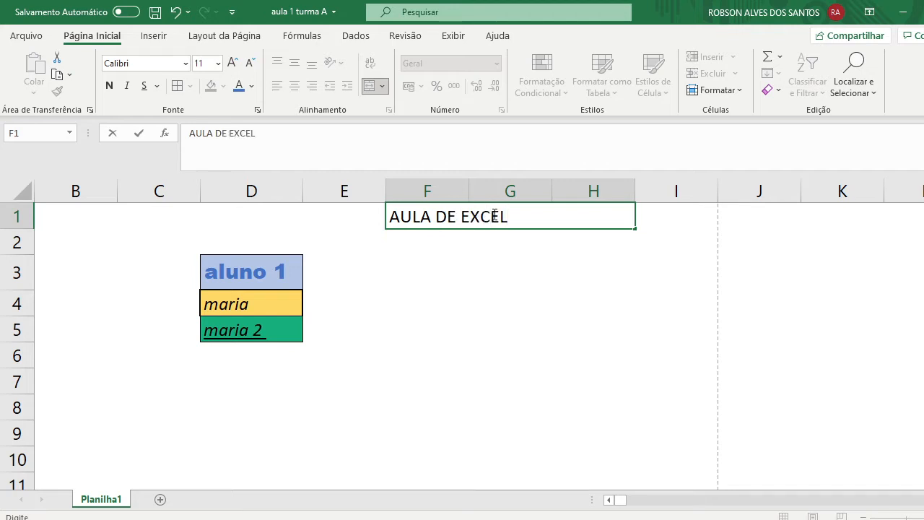
pyautogui.click(623, 270)
pyautogui.click(468, 216)
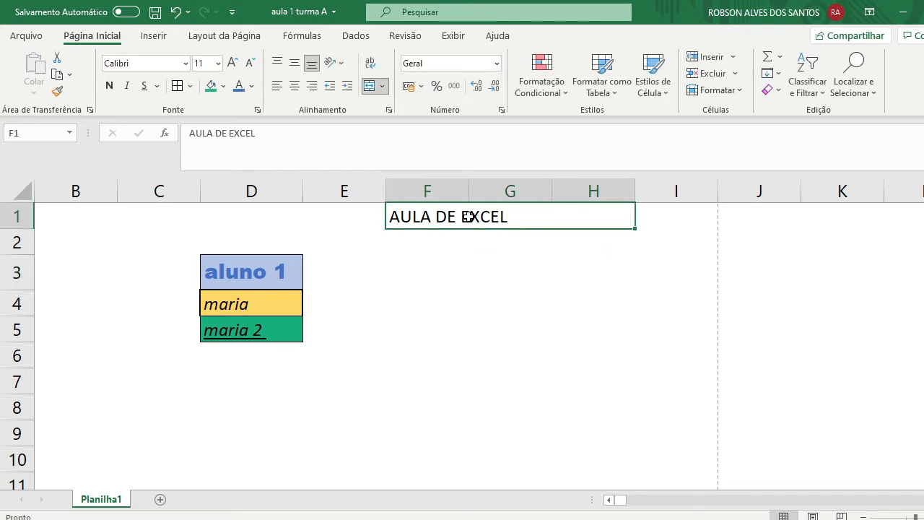
pyautogui.click(295, 86)
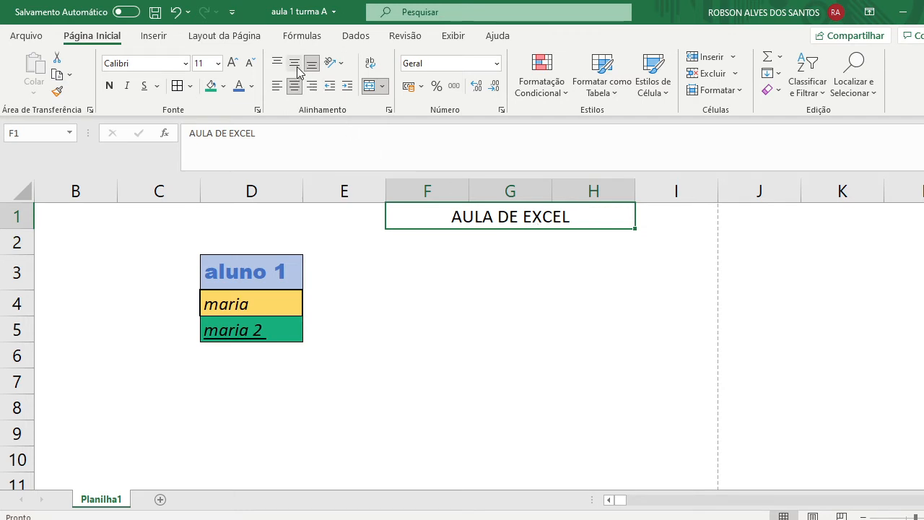
# Step: Align the title in merged cell F1:H1 to the left, to the right, and back to the center
pyautogui.click(278, 86)
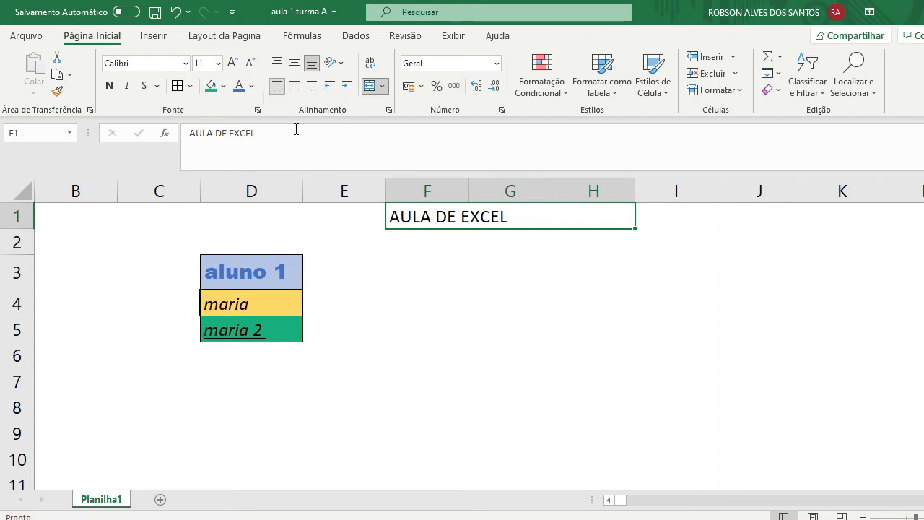
pyautogui.click(312, 87)
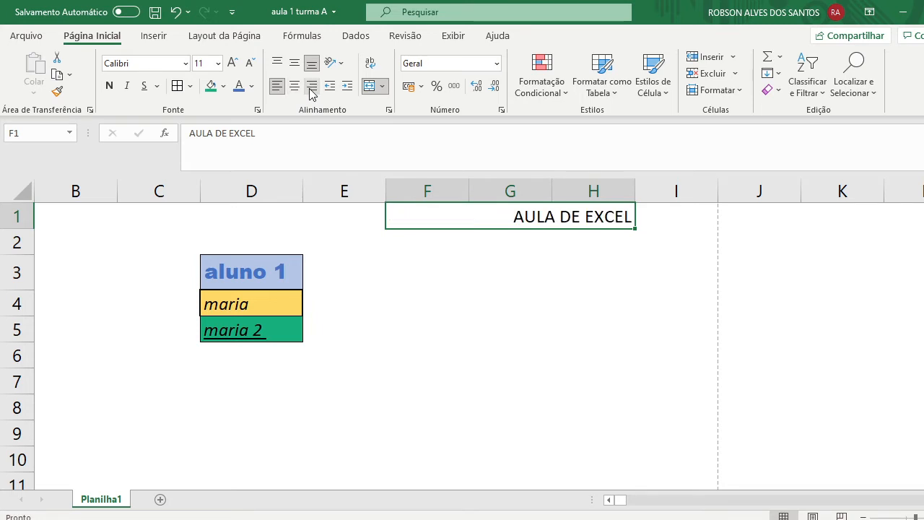
pyautogui.click(303, 86)
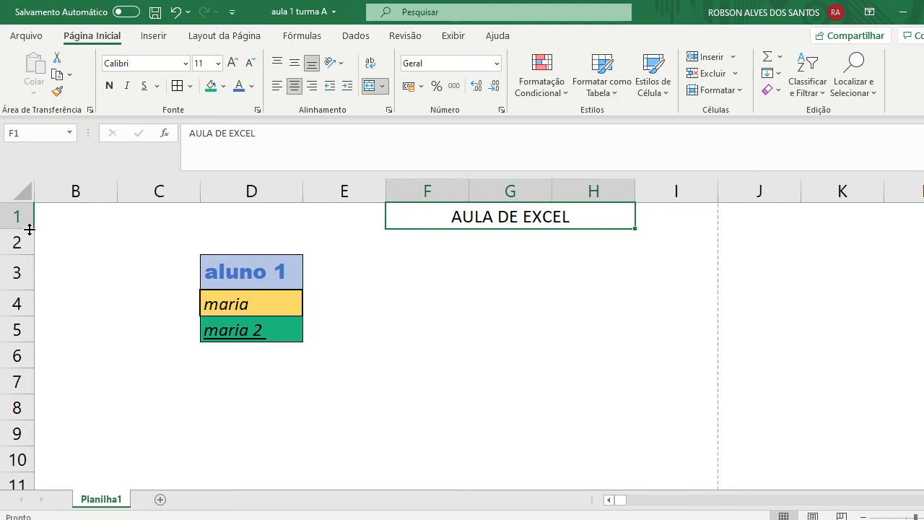
# Step: Increase the height of row 1 to about twice its original height
pyautogui.moveTo(29, 229); pyautogui.dragTo(30, 229)
pyautogui.moveTo(34, 230); pyautogui.dragTo(34, 254)
pyautogui.click(526, 266)
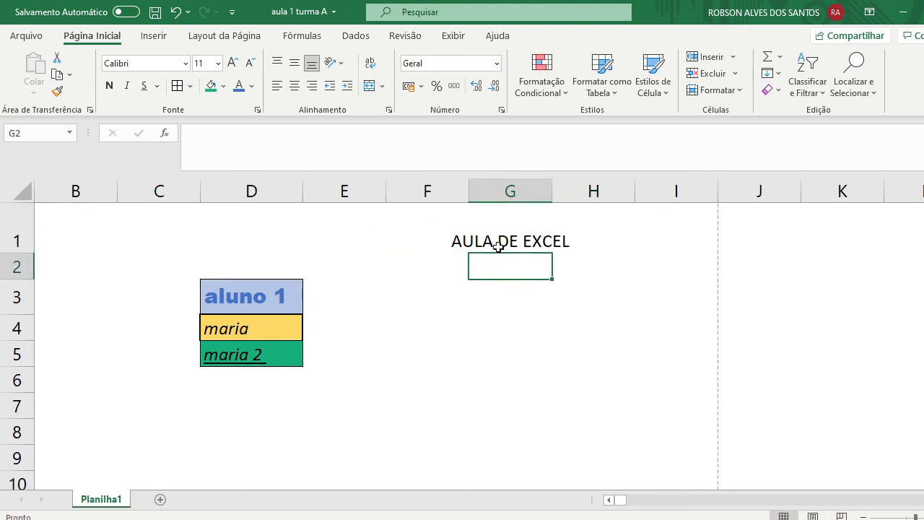
# Step: Try middle, bottom and top vertical alignment on the title in F1:H1, combined with left and right horizontal alignment
pyautogui.click(486, 241)
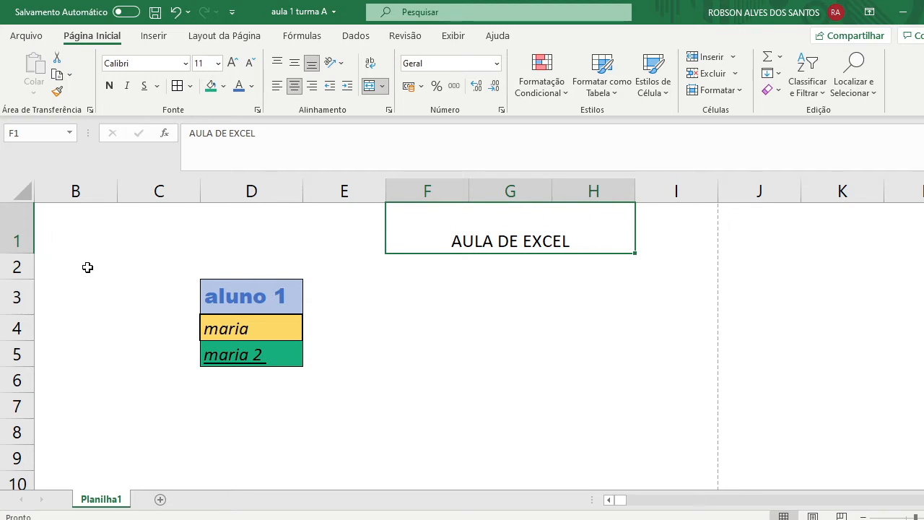
pyautogui.click(294, 65)
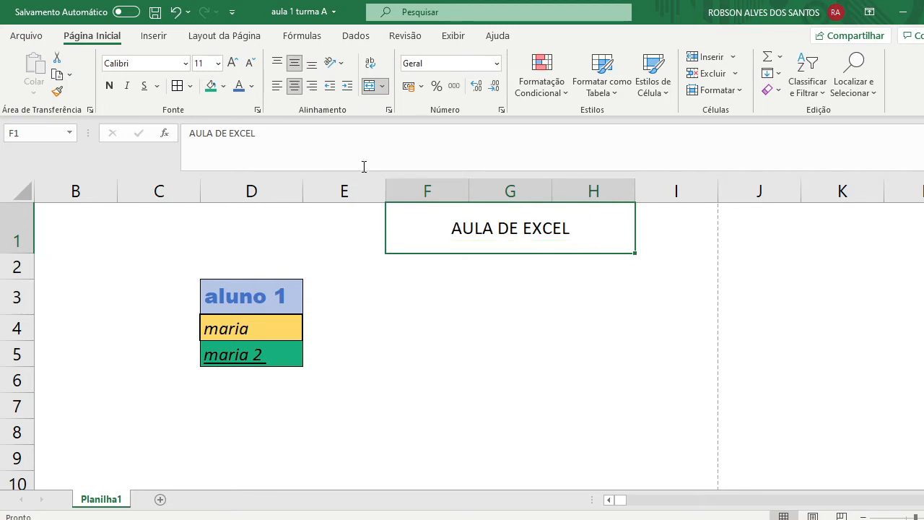
pyautogui.click(312, 64)
pyautogui.click(296, 65)
pyautogui.click(278, 64)
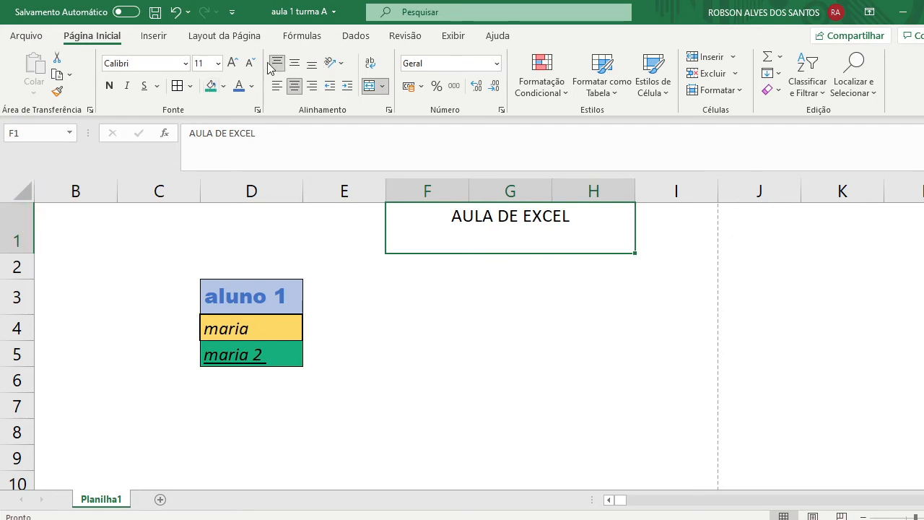
pyautogui.click(278, 86)
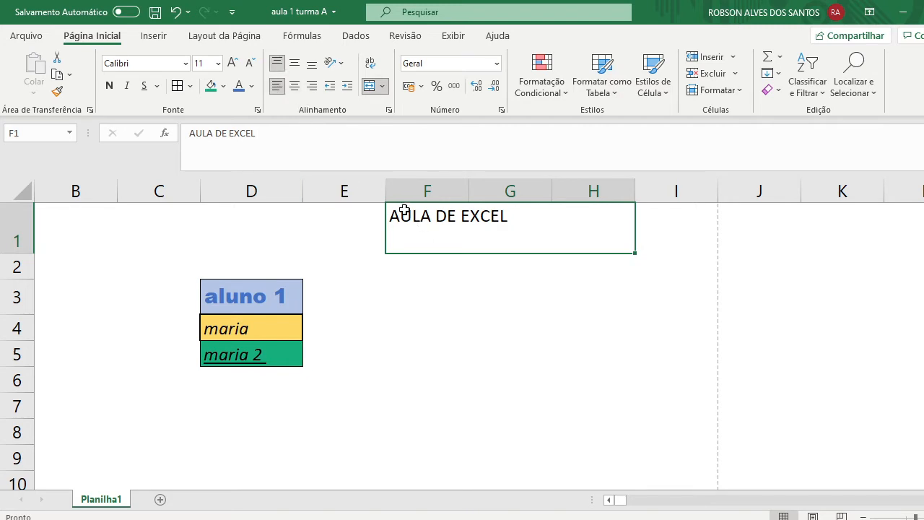
pyautogui.click(334, 63)
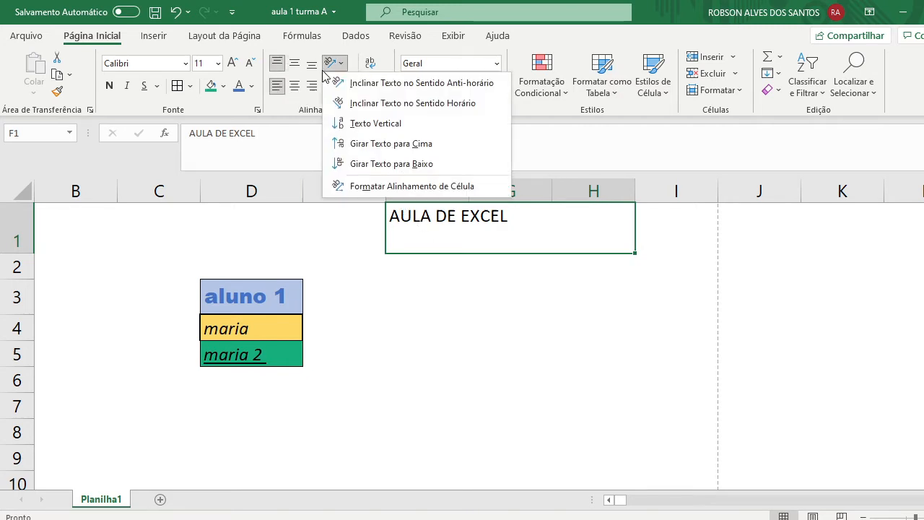
pyautogui.click(315, 78)
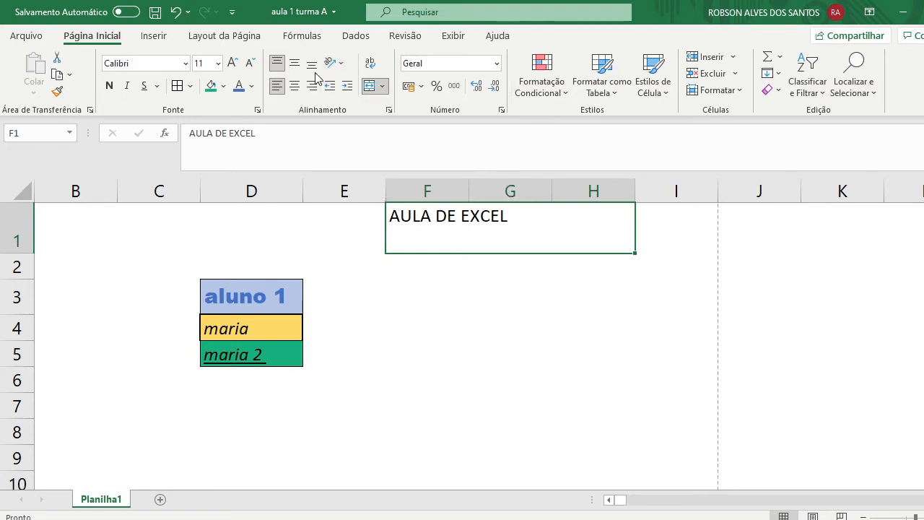
pyautogui.click(312, 63)
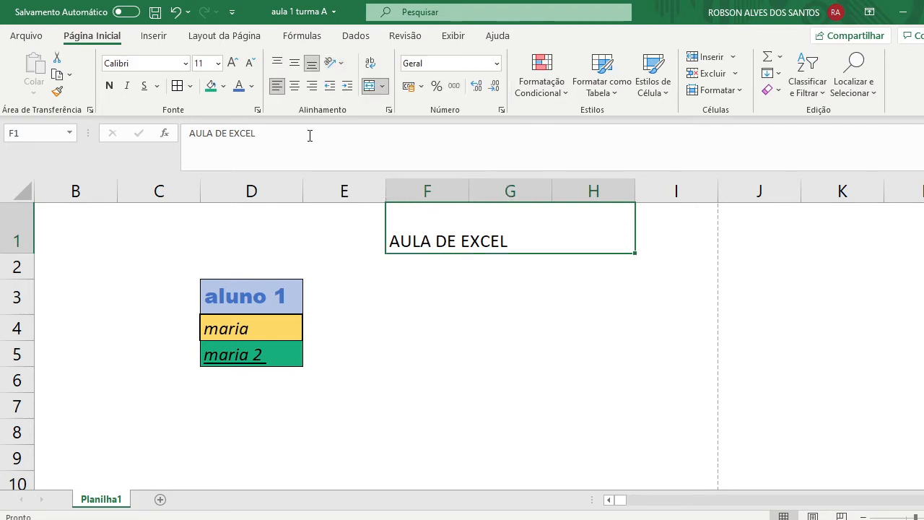
pyautogui.click(312, 86)
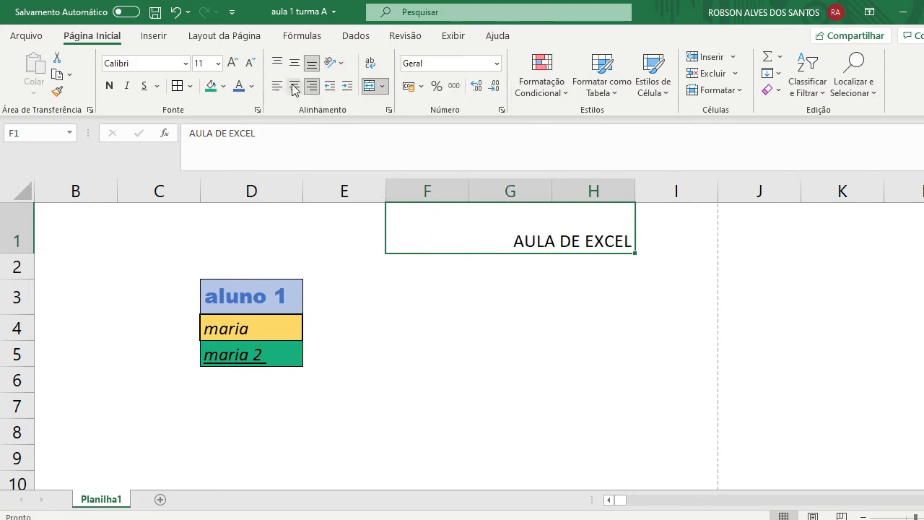
# Step: Align the title in F1:H1 to the middle vertically and to the center horizontally
pyautogui.click(294, 64)
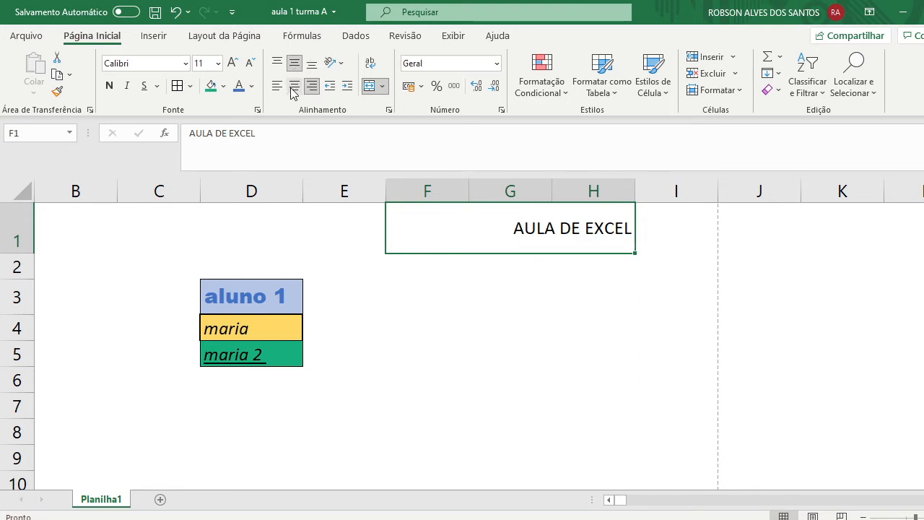
pyautogui.click(294, 88)
pyautogui.click(537, 330)
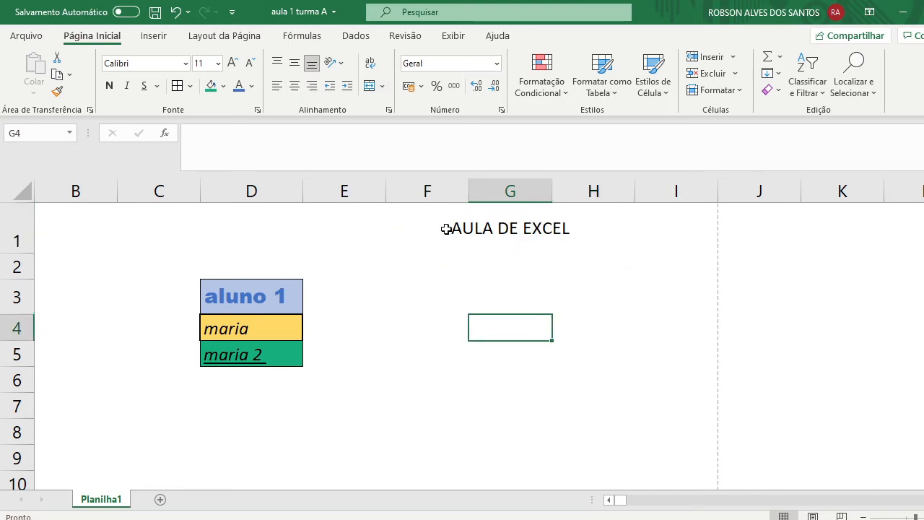
# Step: Fill the merged title cell F1:H1 with a light blue-gray theme color
pyautogui.click(446, 229)
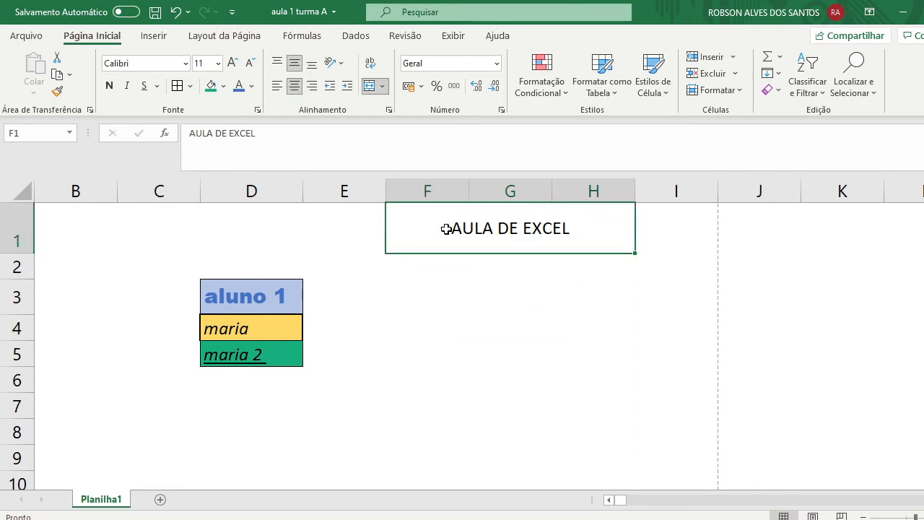
pyautogui.click(223, 86)
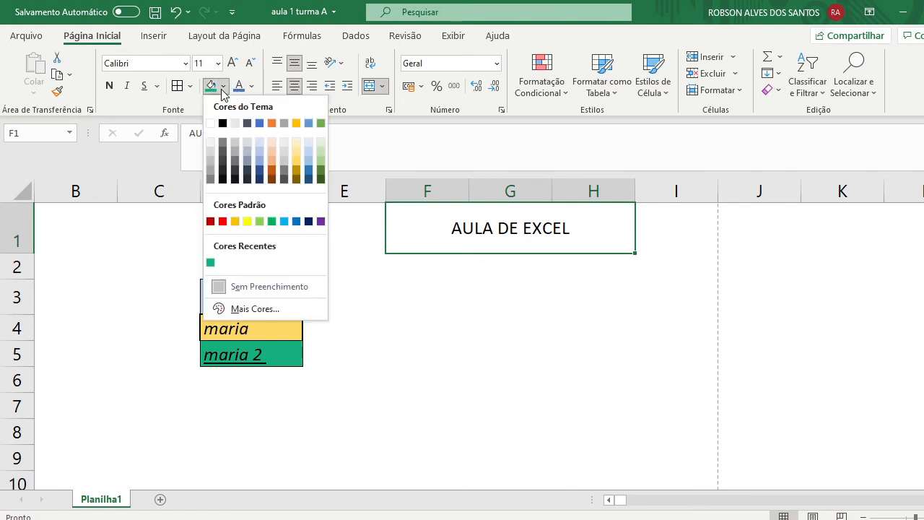
pyautogui.click(249, 141)
# Step: Make the title "AULA DE EXCEL" bold and increase its font size to 14
pyautogui.click(110, 86)
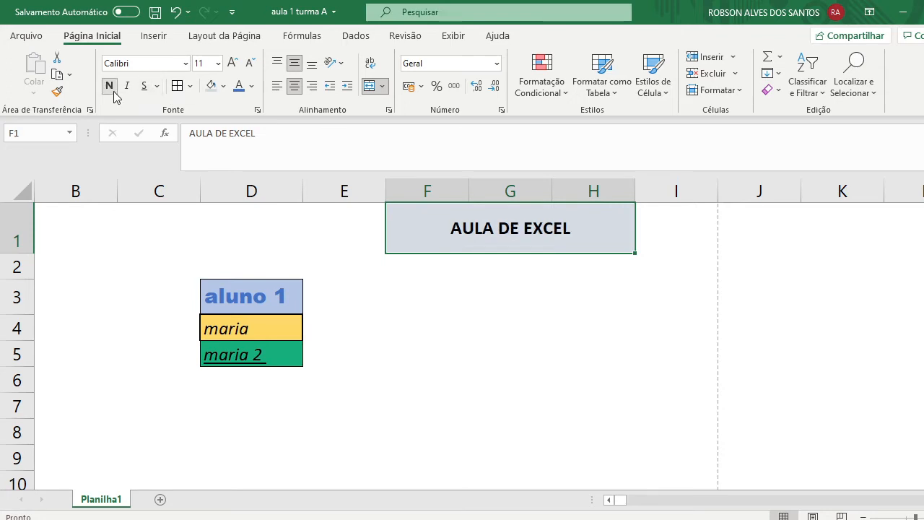
pyautogui.click(231, 65)
pyautogui.click(232, 65)
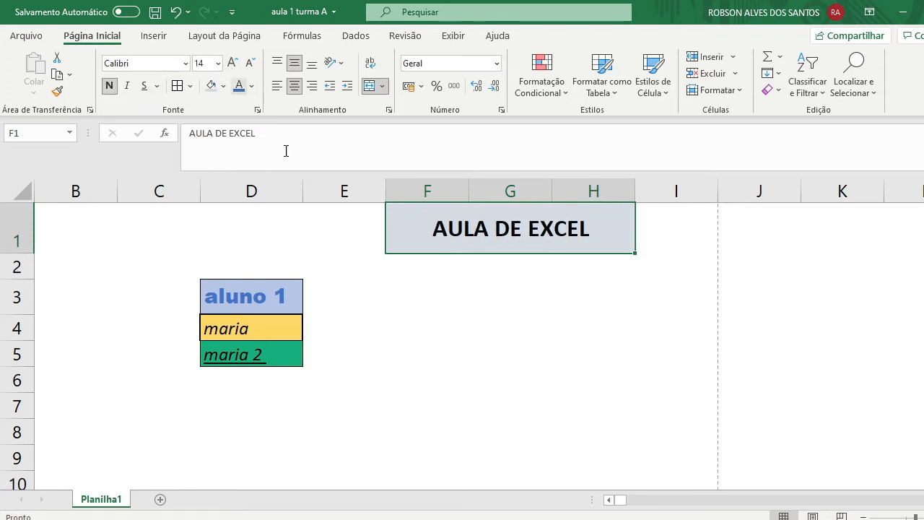
pyautogui.click(532, 283)
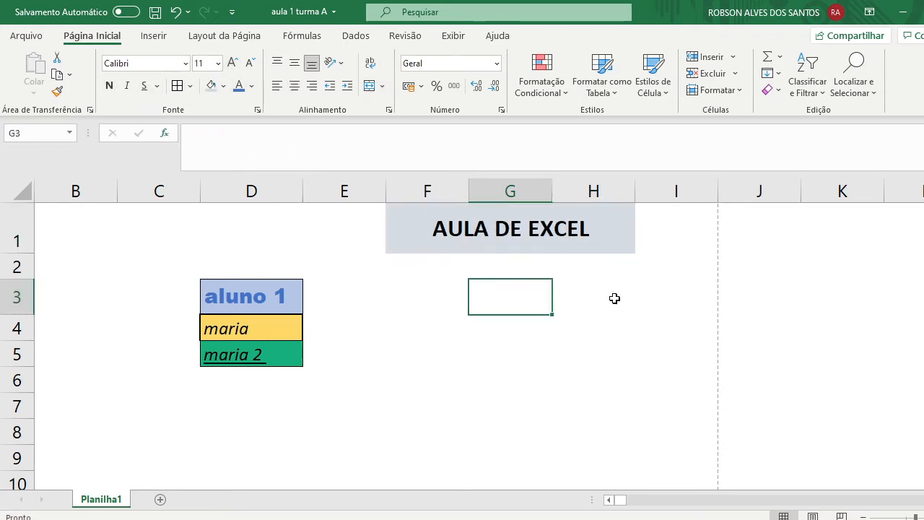
# Step: Apply all borders (Todas as Bordas) to the merged title cell F1:H1
pyautogui.click(510, 246)
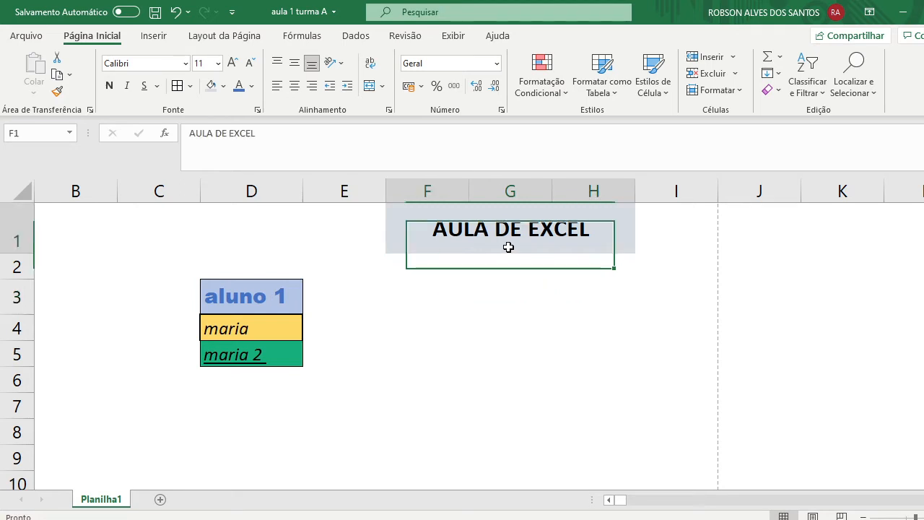
pyautogui.click(190, 86)
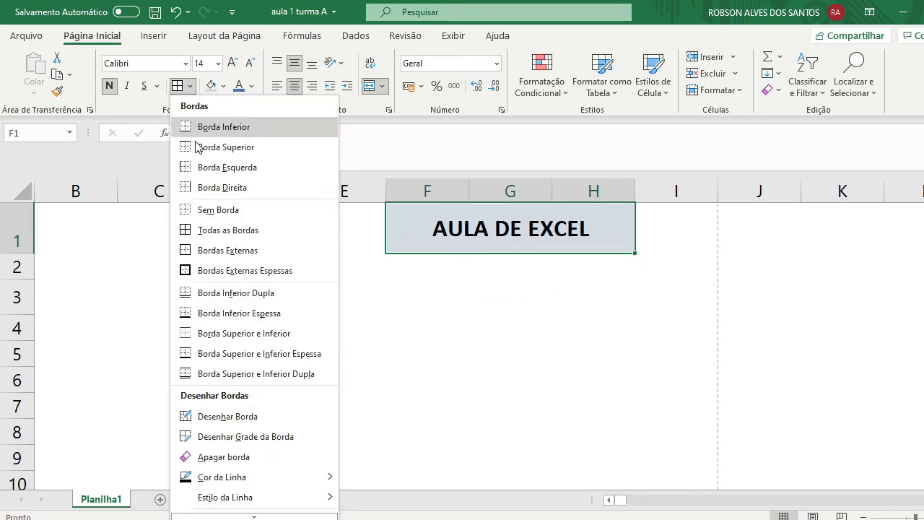
pyautogui.click(249, 231)
pyautogui.click(447, 306)
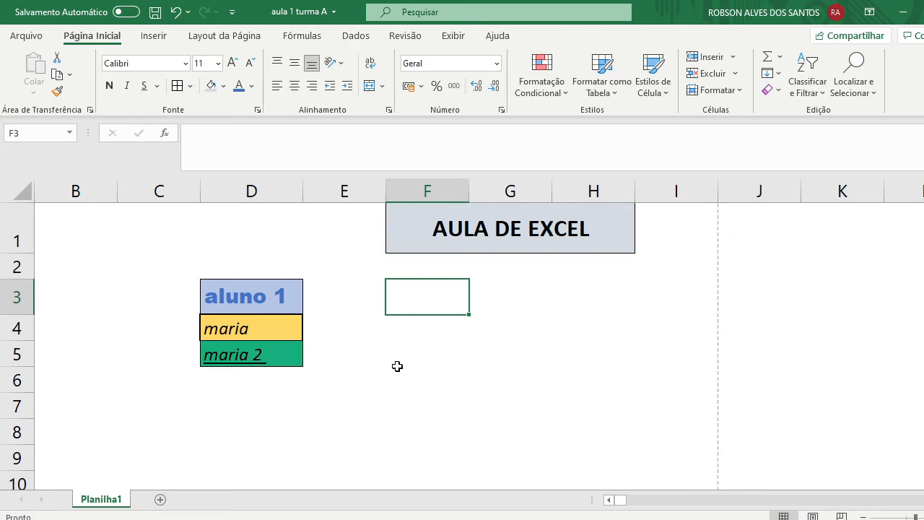
pyautogui.click(482, 351)
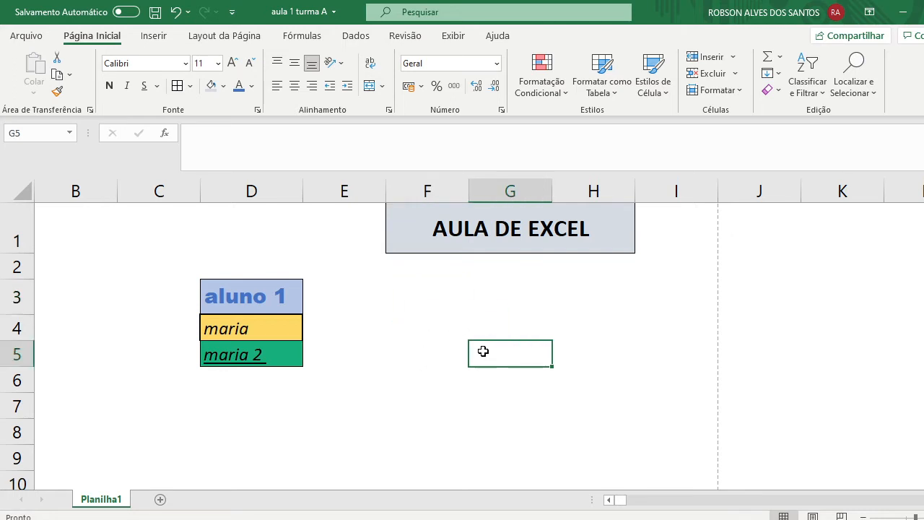
pyautogui.click(458, 309)
pyautogui.click(290, 307)
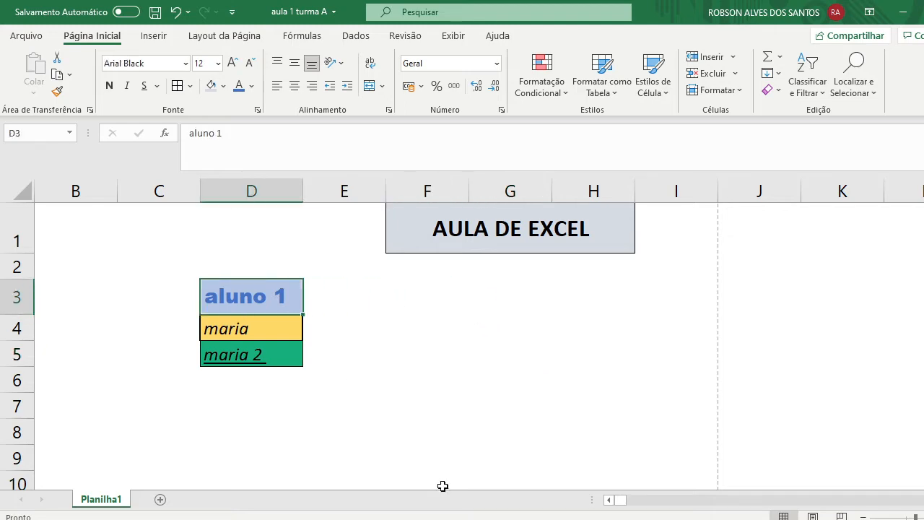
# Step: Switch to the Teams meeting window to check the participants and chat, and return to the Excel worksheet
pyautogui.click(532, 444)
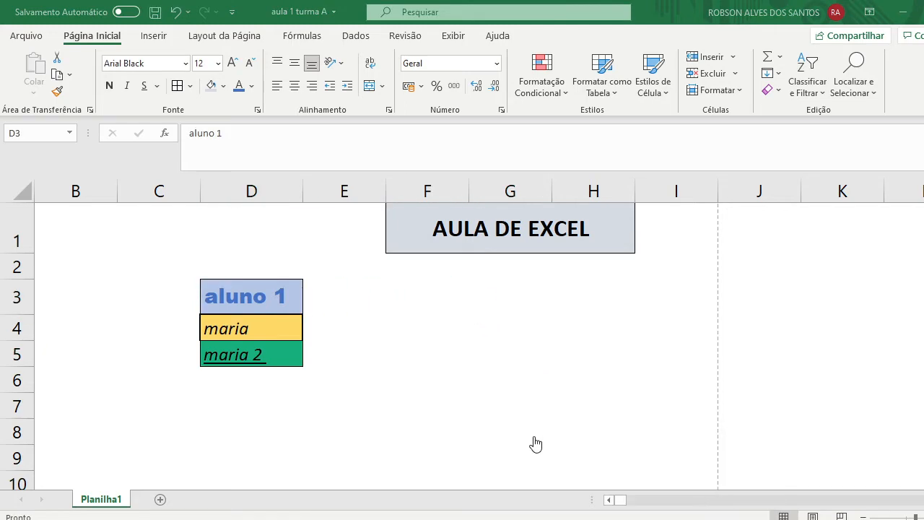
pyautogui.moveTo(525, 425)
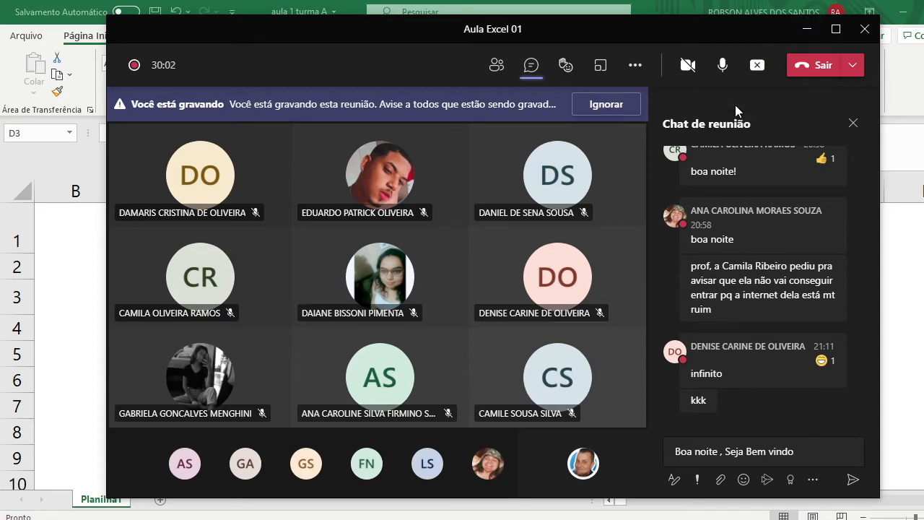
pyautogui.click(810, 29)
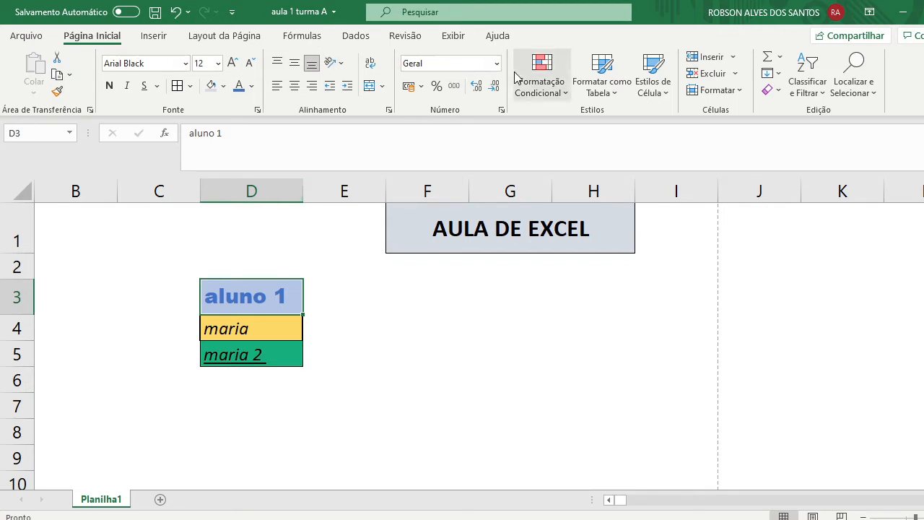
# Step: Enter 23 in cell G3 and apply the Número format to it
pyautogui.click(484, 297)
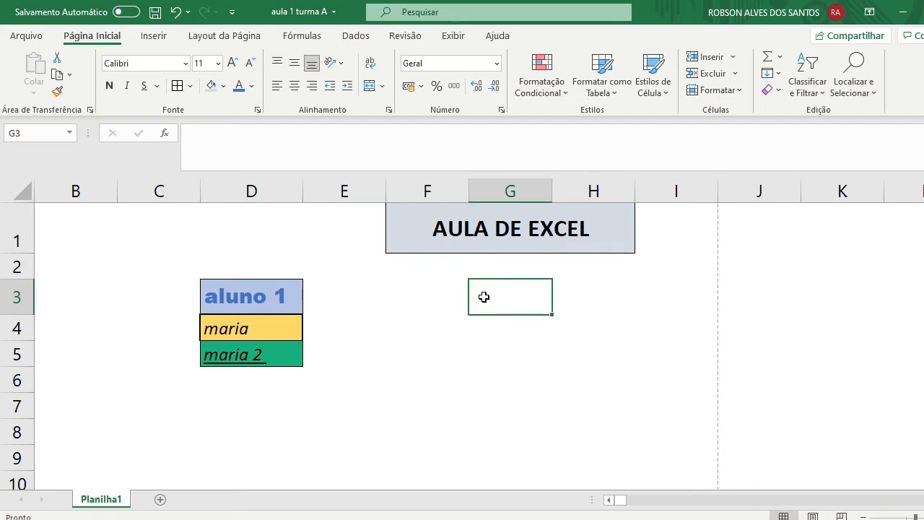
pyautogui.write('23')
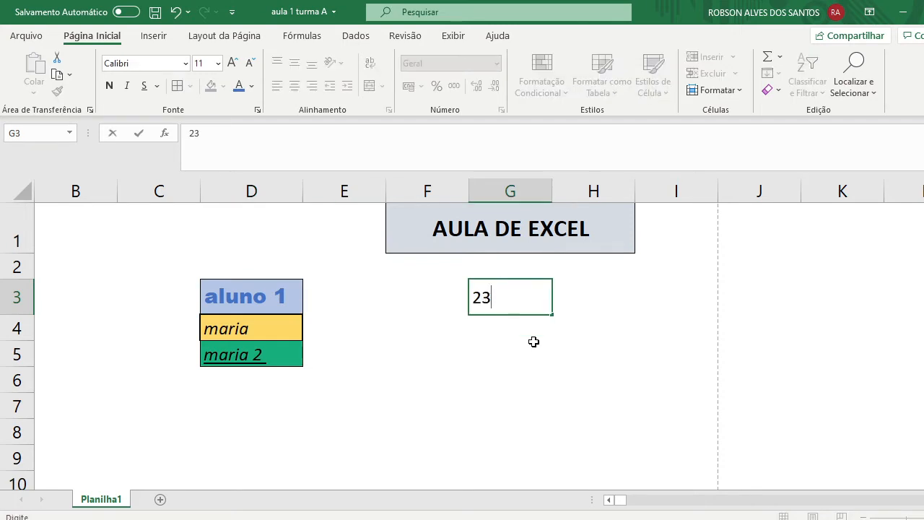
pyautogui.press('Return')
pyautogui.click(539, 298)
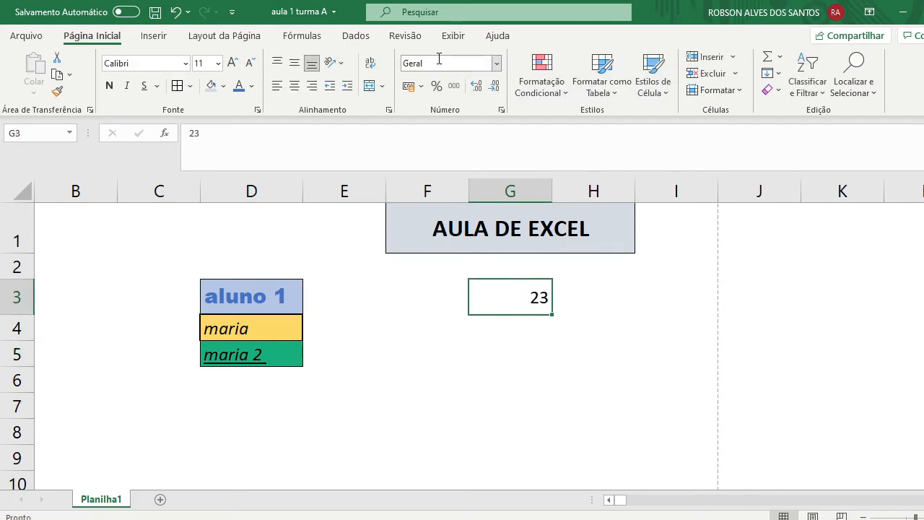
pyautogui.click(497, 64)
pyautogui.click(455, 125)
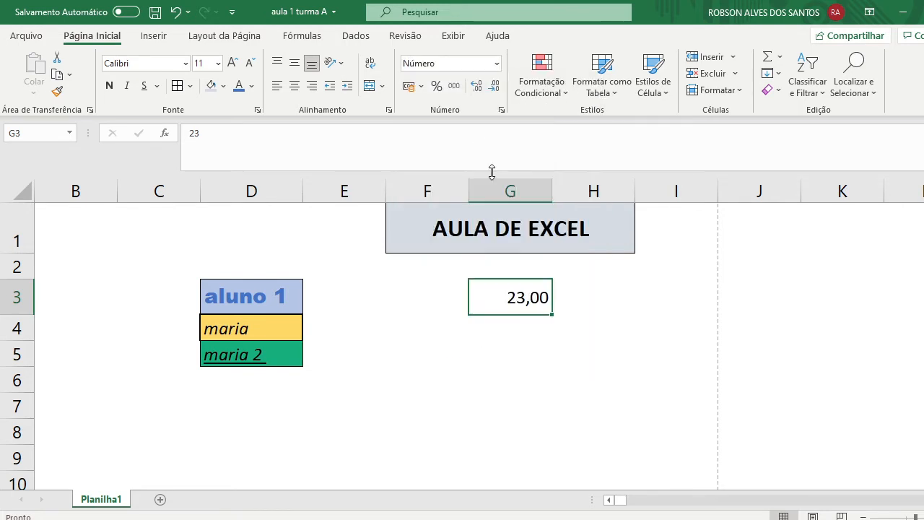
# Step: Remove both decimal places from the number in G3 and add three decimal places to it
pyautogui.click(493, 93)
pyautogui.click(492, 93)
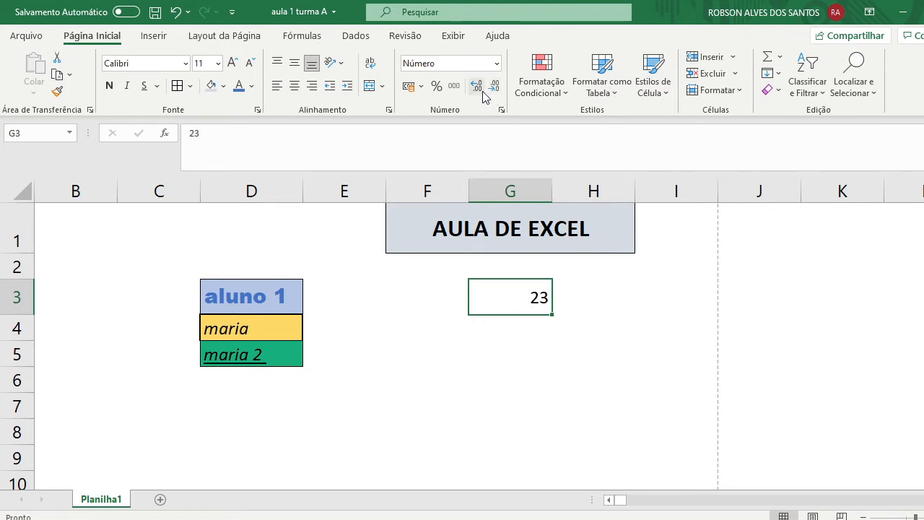
pyautogui.click(478, 86)
pyautogui.click(477, 85)
pyautogui.click(477, 86)
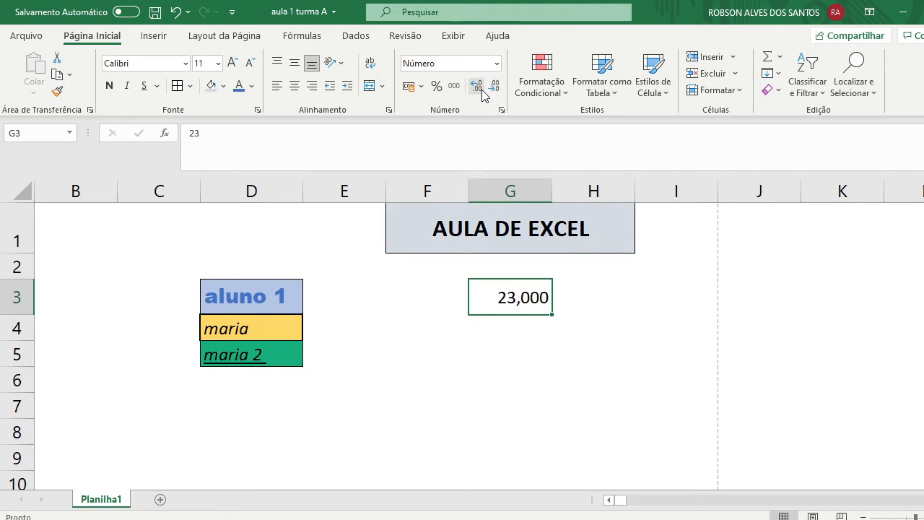
# Step: Format the number in G3 as Porcentagem, change it to Data Abreviada, and set it back to Geral
pyautogui.click(437, 87)
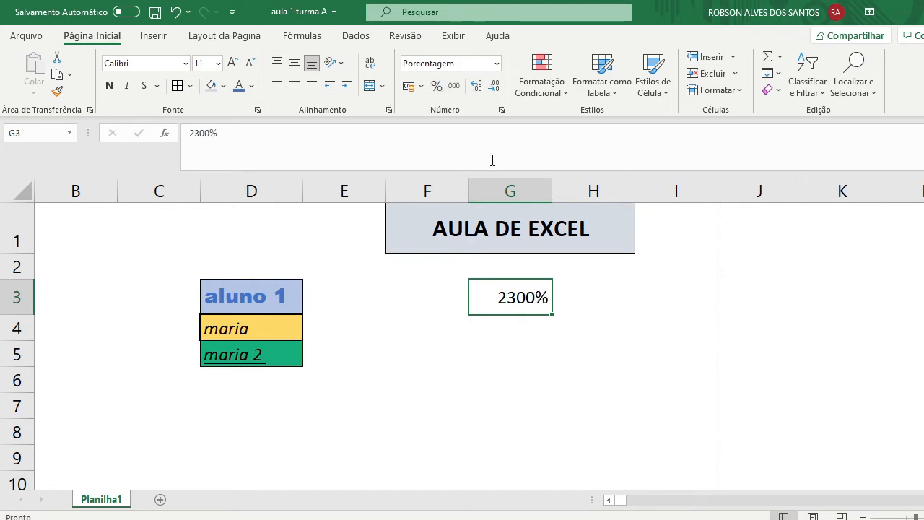
pyautogui.click(497, 64)
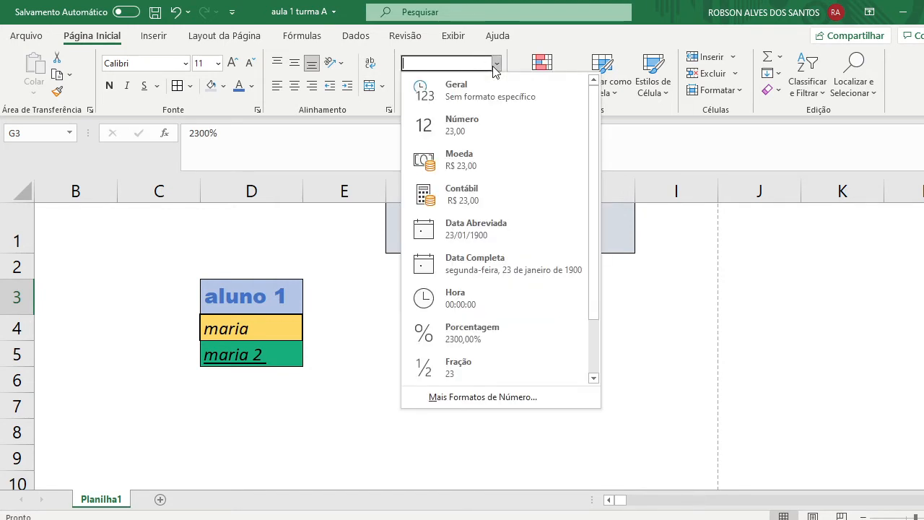
pyautogui.click(507, 242)
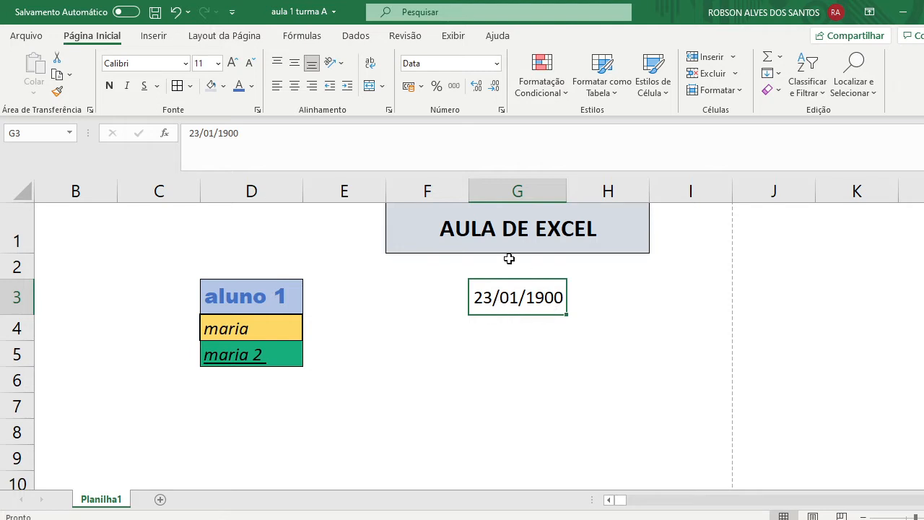
pyautogui.click(497, 63)
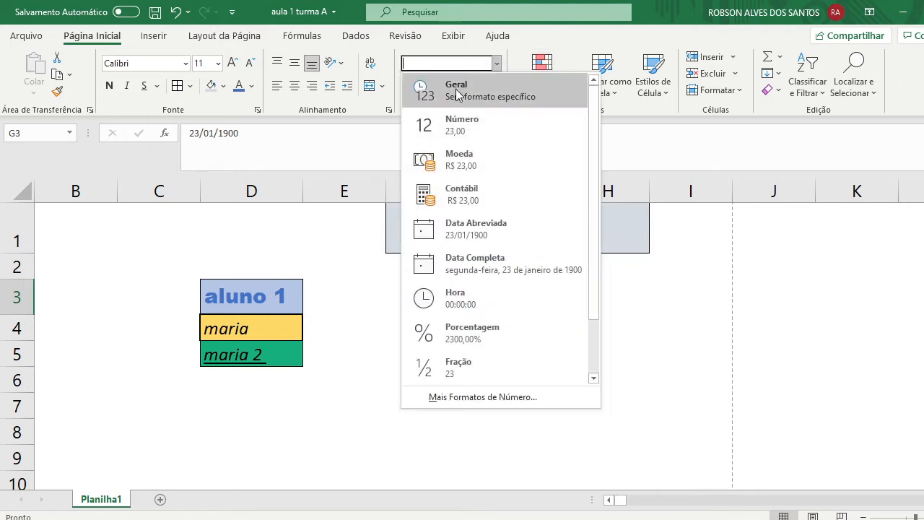
pyautogui.click(456, 96)
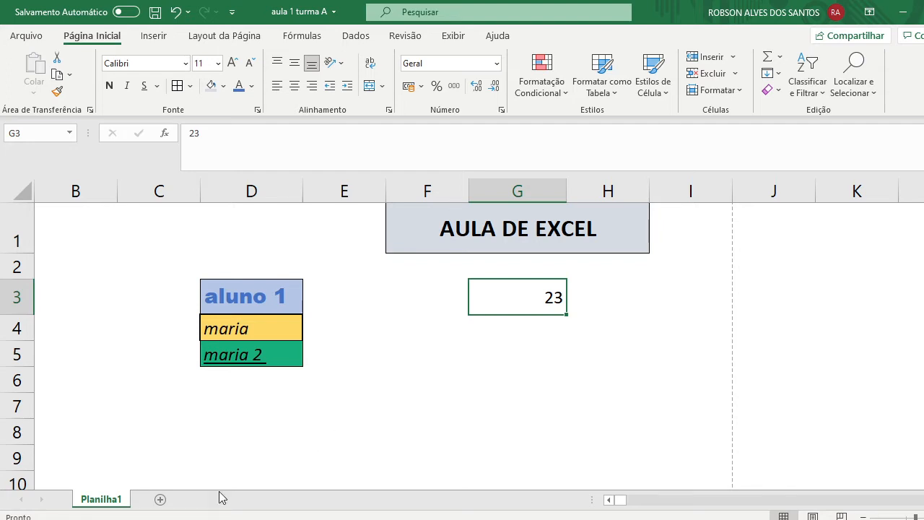
# Step: Add a new blank worksheet after Planilha1
pyautogui.click(163, 500)
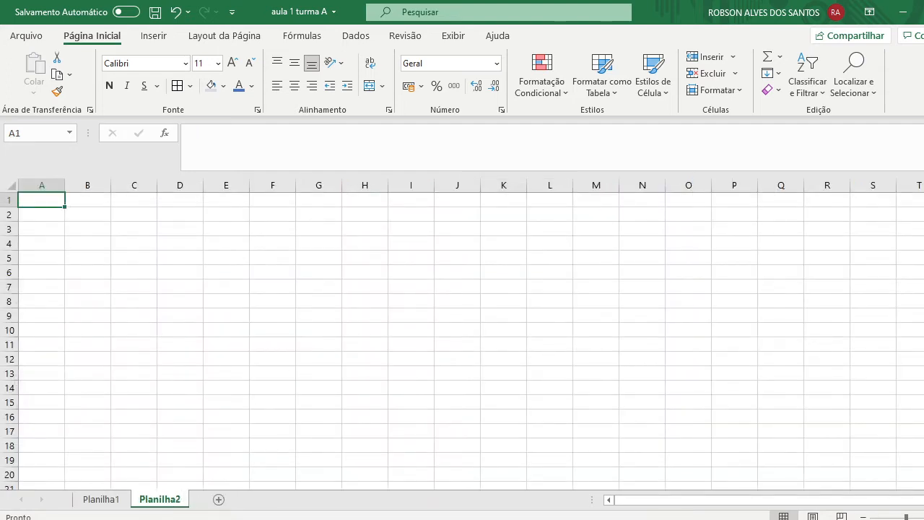
pyautogui.moveTo(906, 518); pyautogui.dragTo(914, 518)
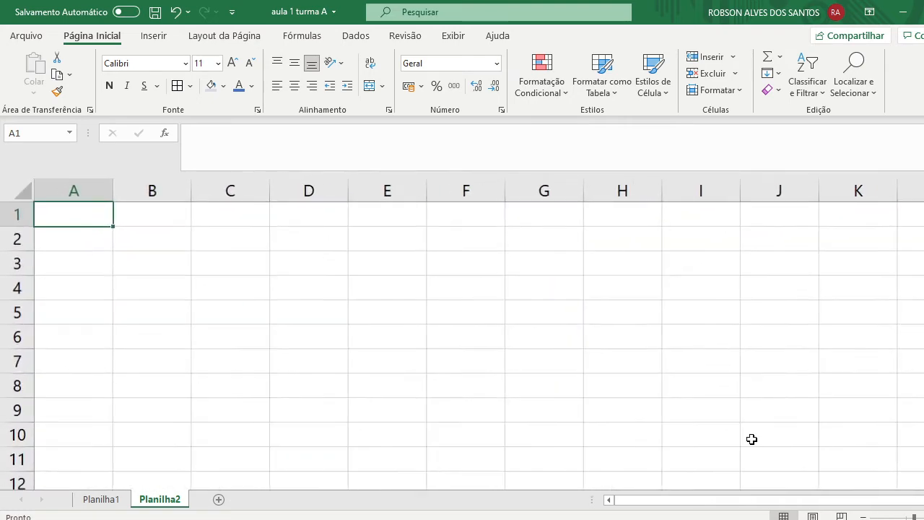
pyautogui.click(546, 385)
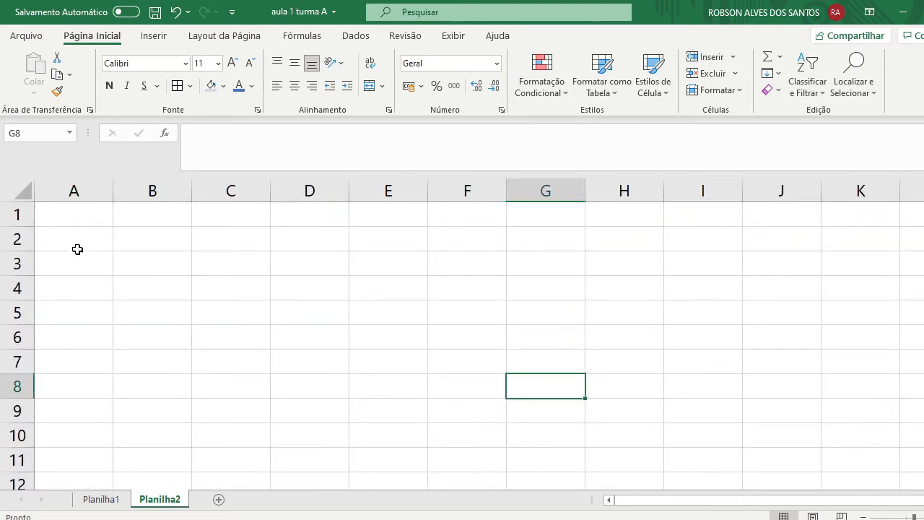
pyautogui.moveTo(77, 248); pyautogui.dragTo(115, 256)
pyautogui.click(107, 248)
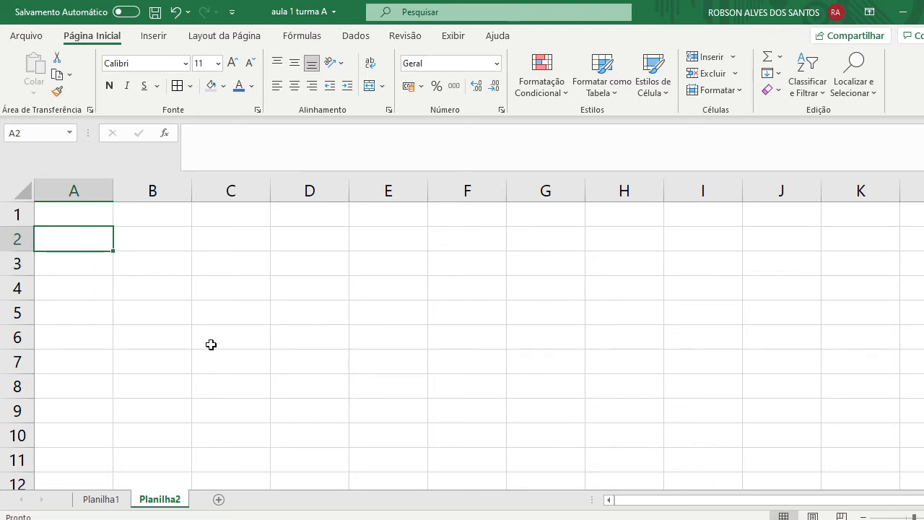
# Step: Merge cells C1:E1 on the new sheet with the Mesclar células option in the Formatar Células dialog
pyautogui.moveTo(224, 213); pyautogui.dragTo(395, 221)
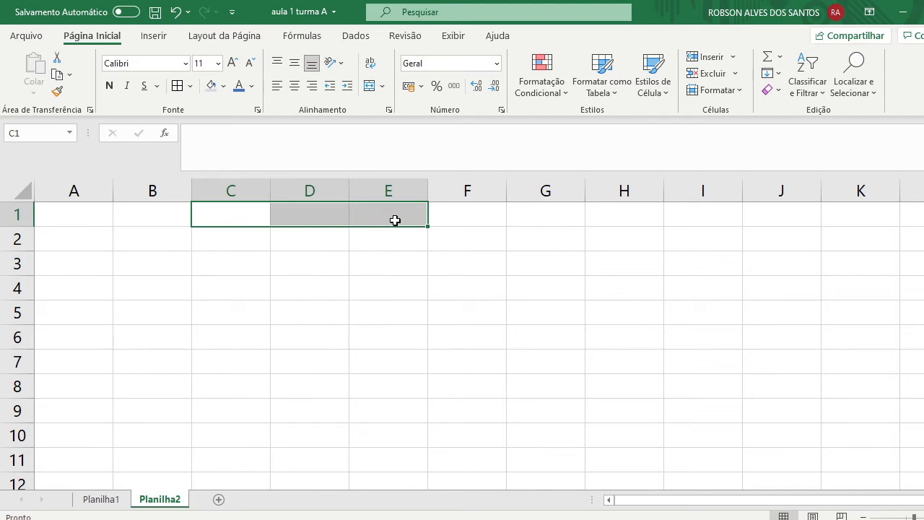
pyautogui.rightClick(395, 220)
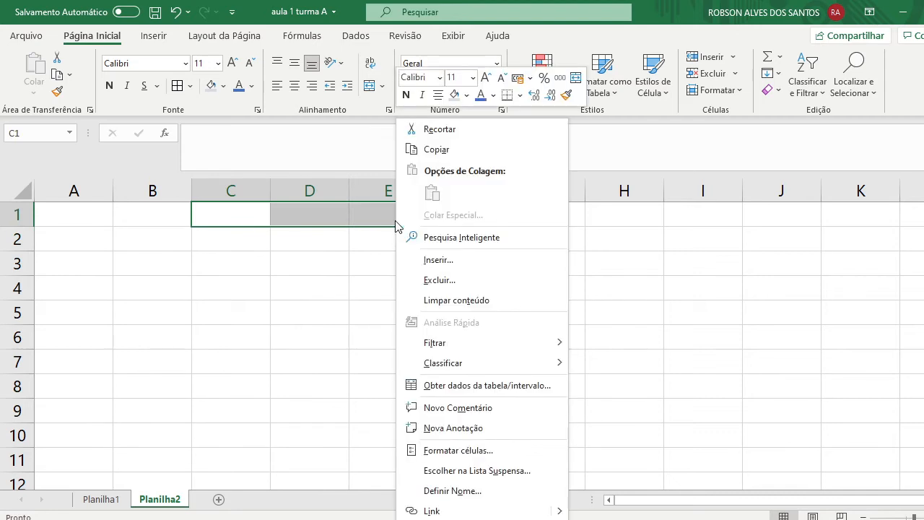
pyautogui.click(479, 455)
pyautogui.click(309, 360)
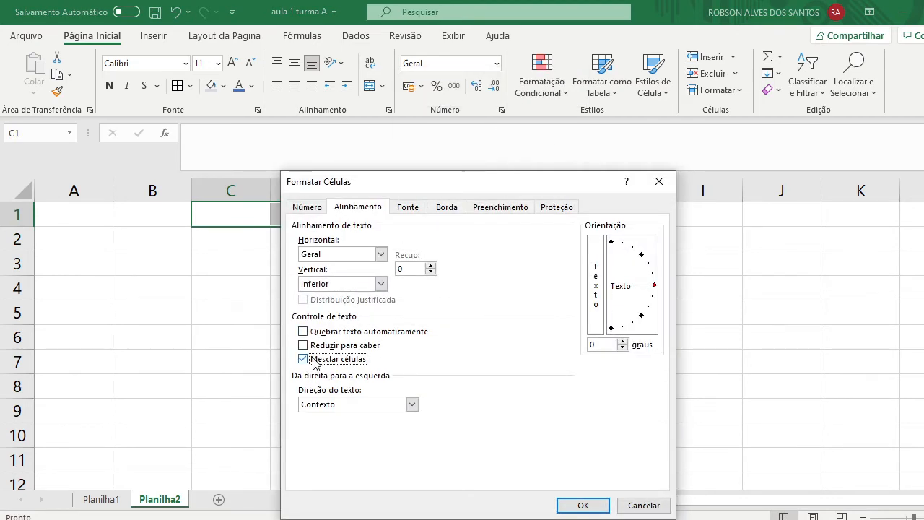
pyautogui.click(587, 505)
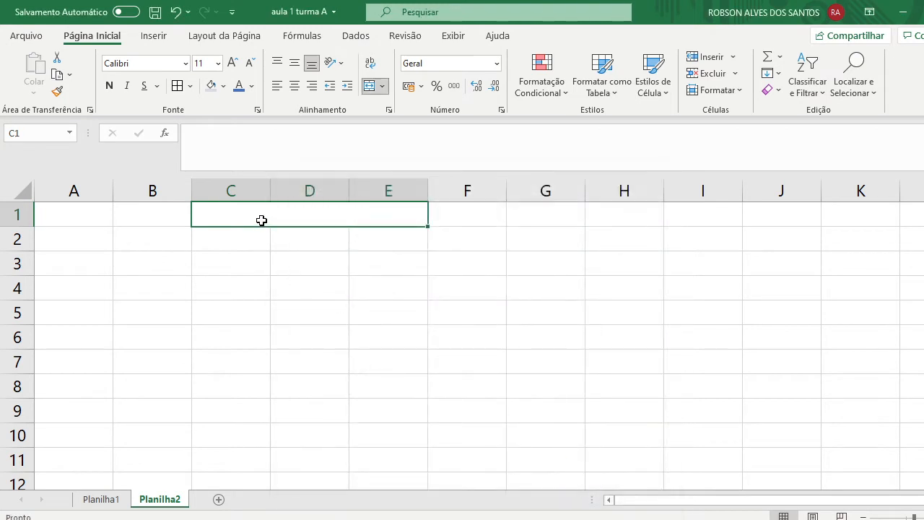
# Step: Enter the title OPERAÇÕES BÁSICAS NO EXCEL in the merged cell C1:E1
pyautogui.doubleClick(261, 221)
pyautogui.write('OPE')
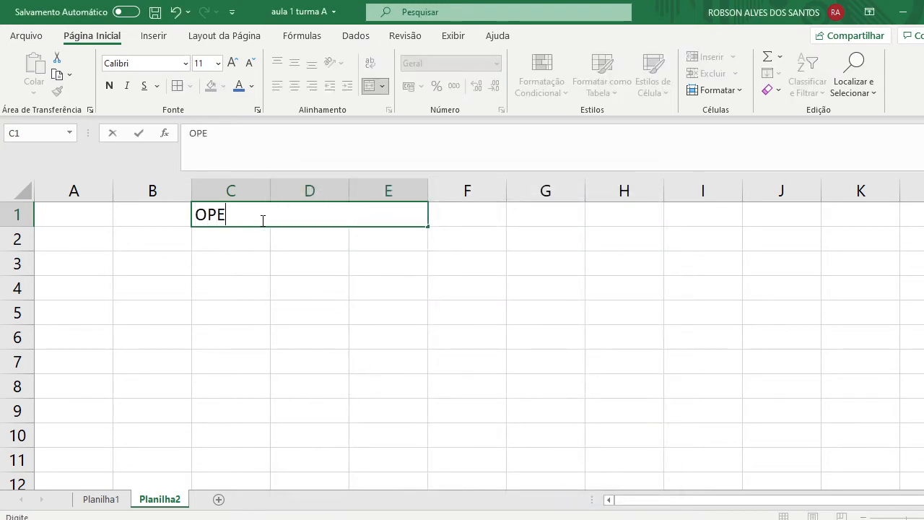
pyautogui.write('RAÇOES')
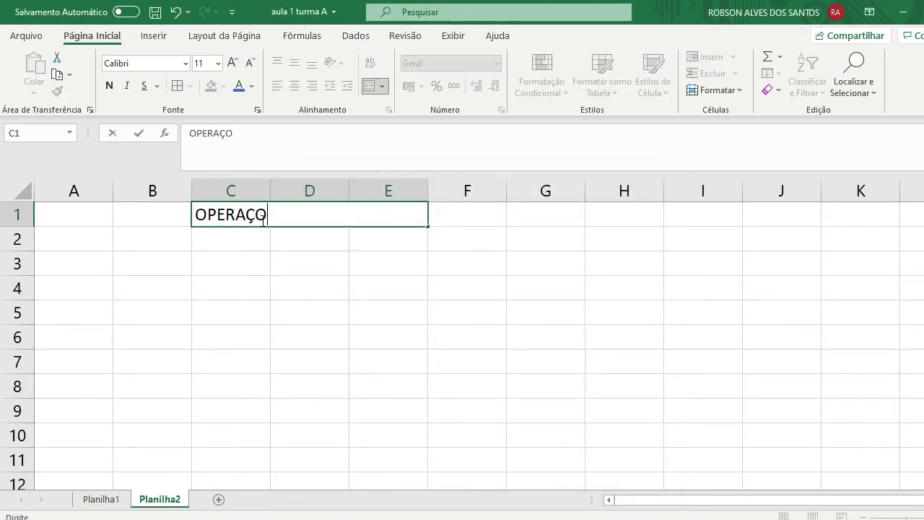
pyautogui.press('BackSpace')
pyautogui.press('BackSpace')
pyautogui.press('BackSpace')
pyautogui.press('BackSpace')
pyautogui.write('ÕES BÁSI')
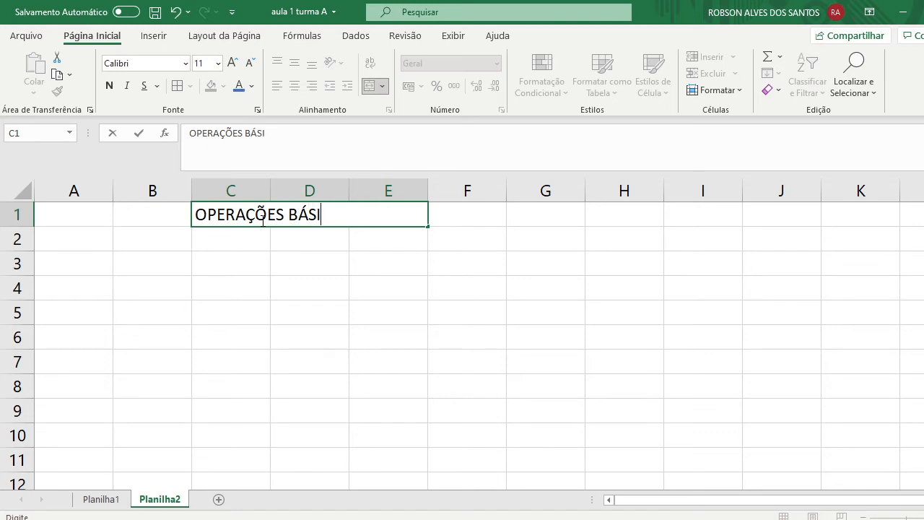
pyautogui.write('CAS NO EXCEL')
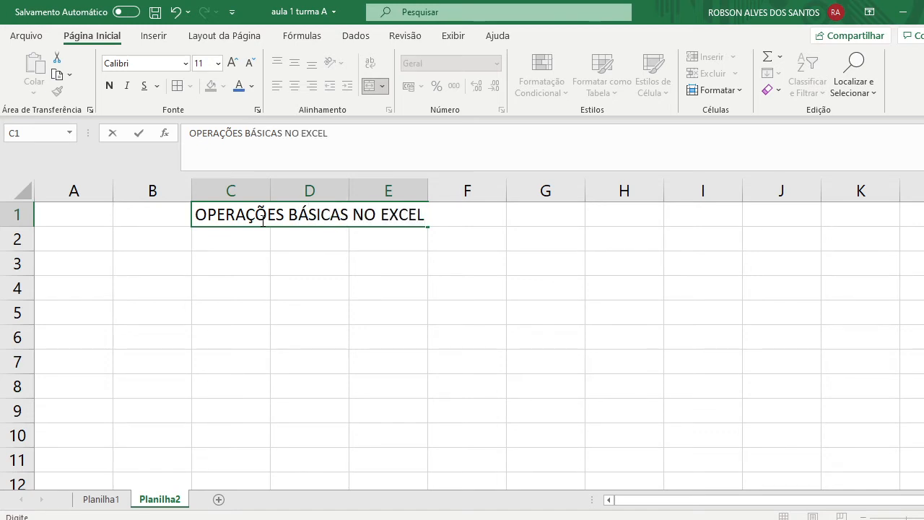
pyautogui.click(479, 267)
# Step: Fill the merged title cell C1:E1 with the current light blue-gray fill color
pyautogui.click(296, 214)
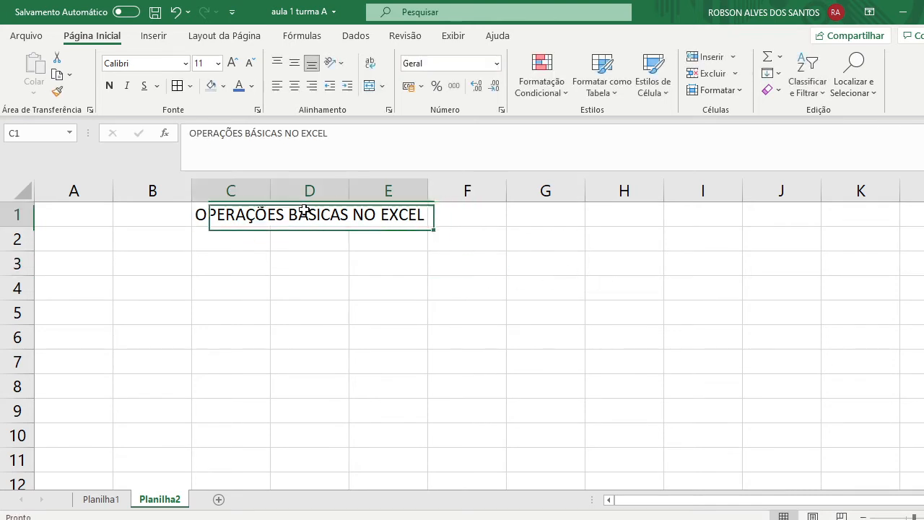
pyautogui.click(211, 85)
pyautogui.click(394, 270)
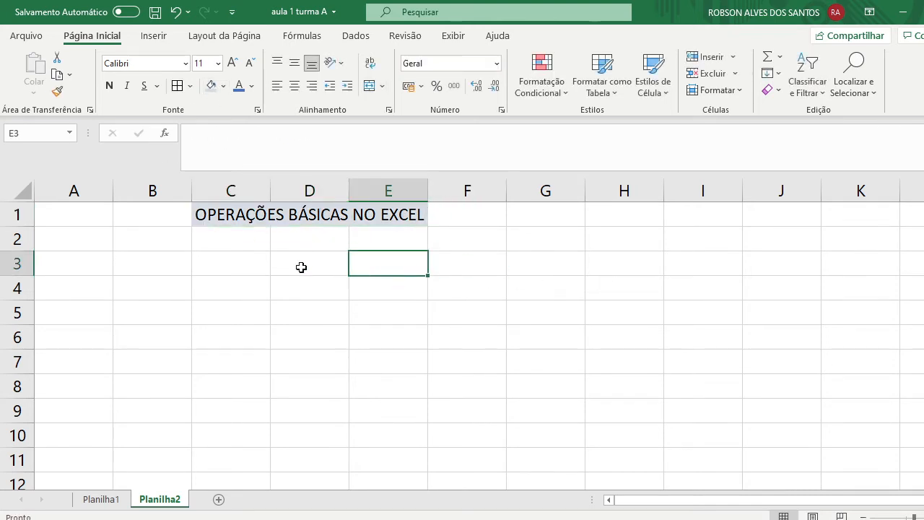
# Step: Enter the operation labels SOMA in cell A3 and SUBTRAÇÃO in cell A4
pyautogui.click(67, 258)
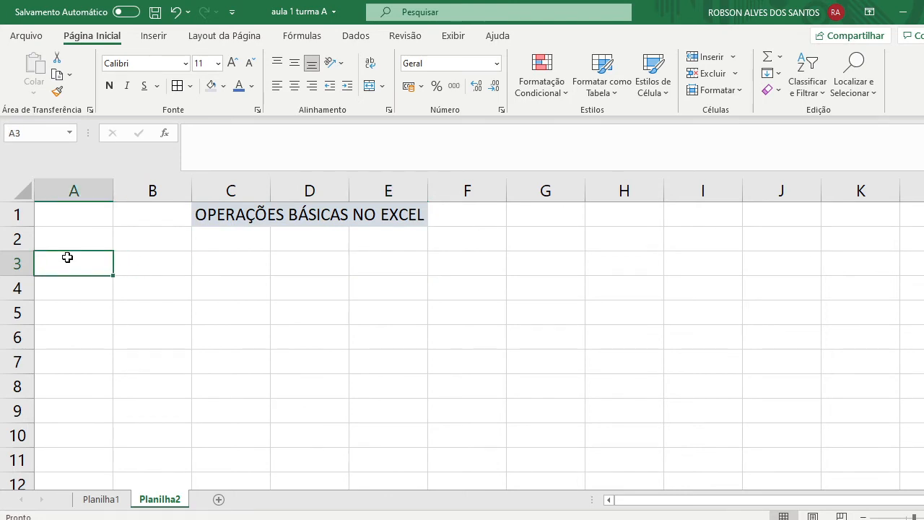
pyautogui.write('SOMA')
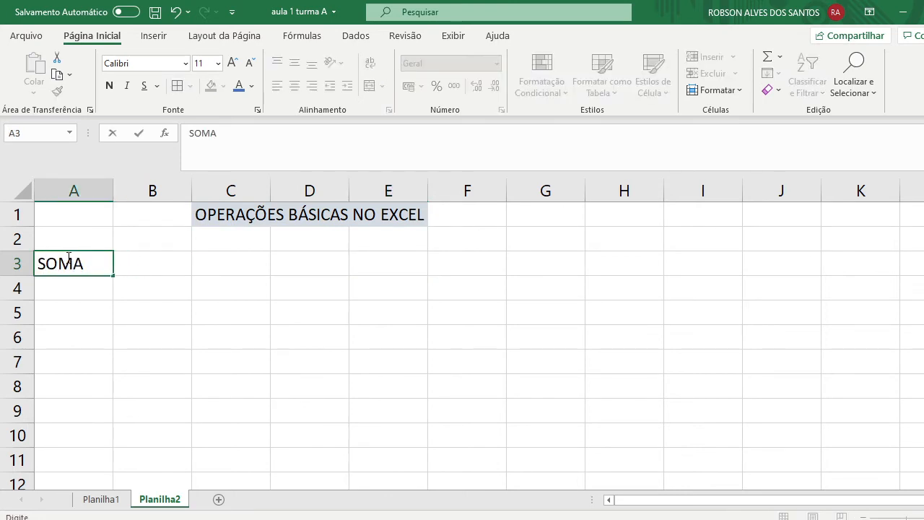
pyautogui.click(79, 296)
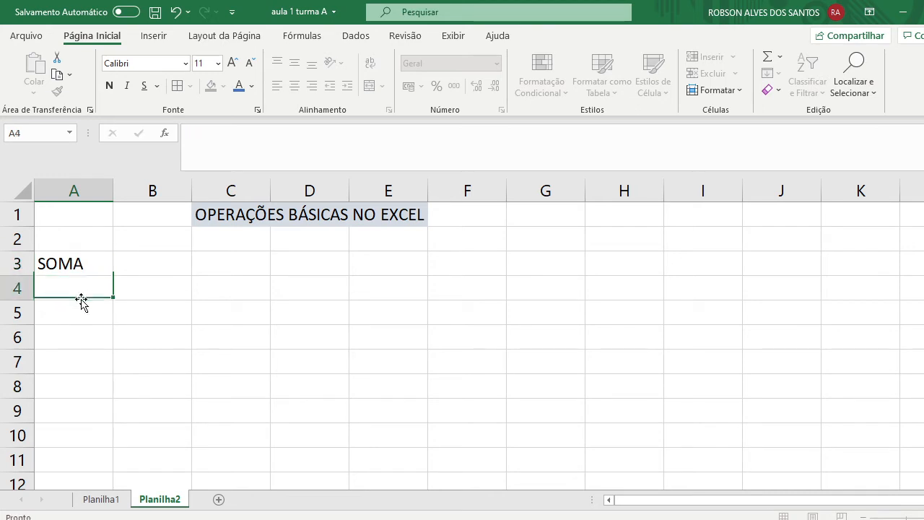
pyautogui.write('SUBTRA')
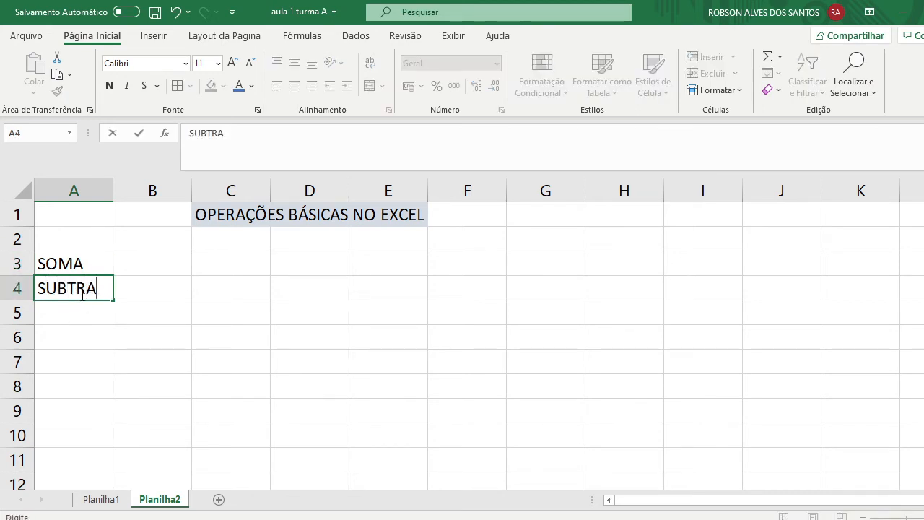
pyautogui.write('ÇÃO')
pyautogui.click(202, 309)
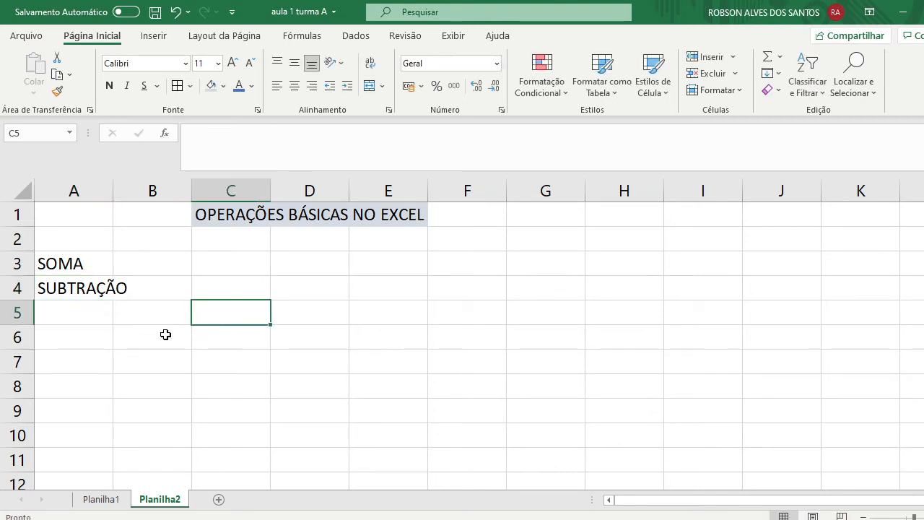
# Step: Compare the contents of cells A4 and B4 to check which one holds the overflowing SUBTRAÇÃO label
pyautogui.click(86, 289)
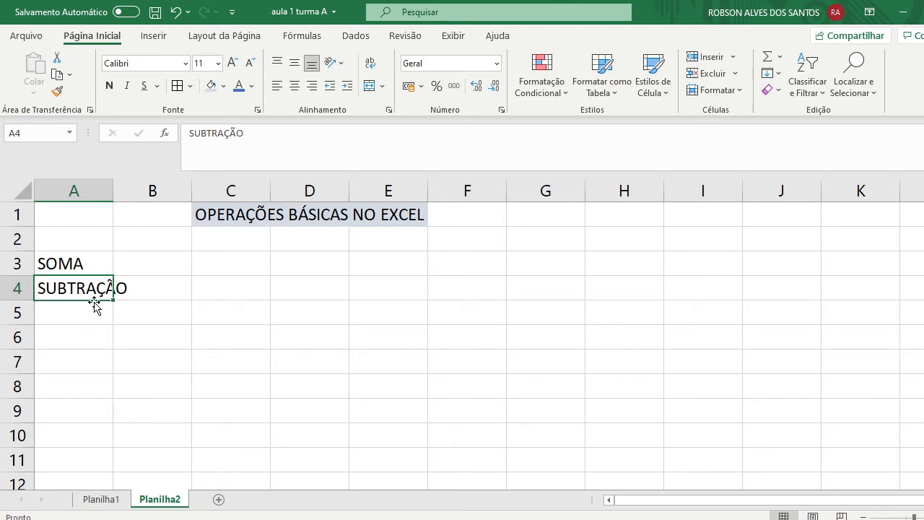
pyautogui.click(148, 356)
pyautogui.click(70, 297)
pyautogui.click(146, 289)
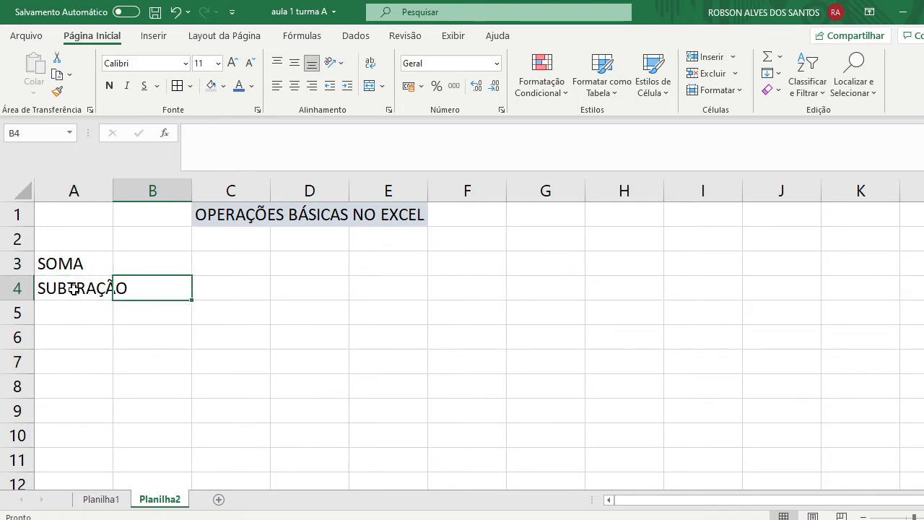
pyautogui.click(74, 289)
pyautogui.click(142, 289)
# Step: Clear the SOMA label from cell A3 and undo the deletion
pyautogui.click(68, 262)
pyautogui.press('Delete')
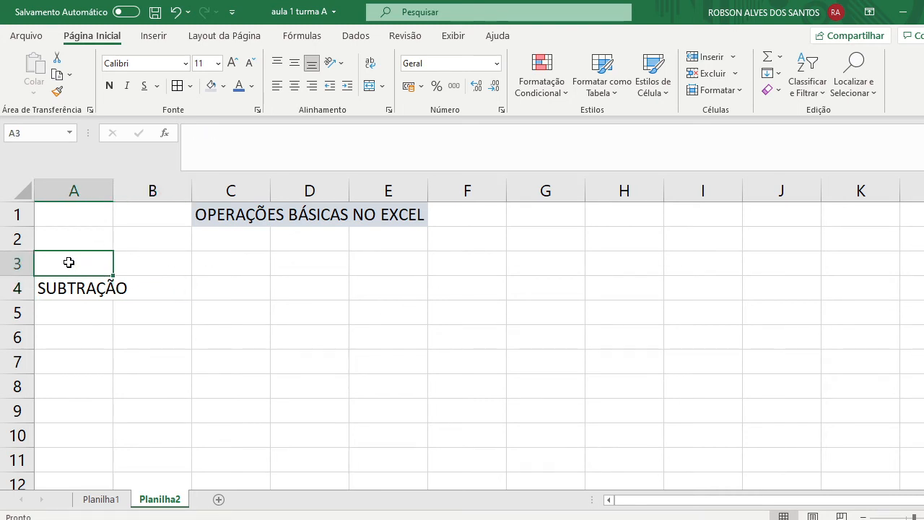
pyautogui.click(174, 10)
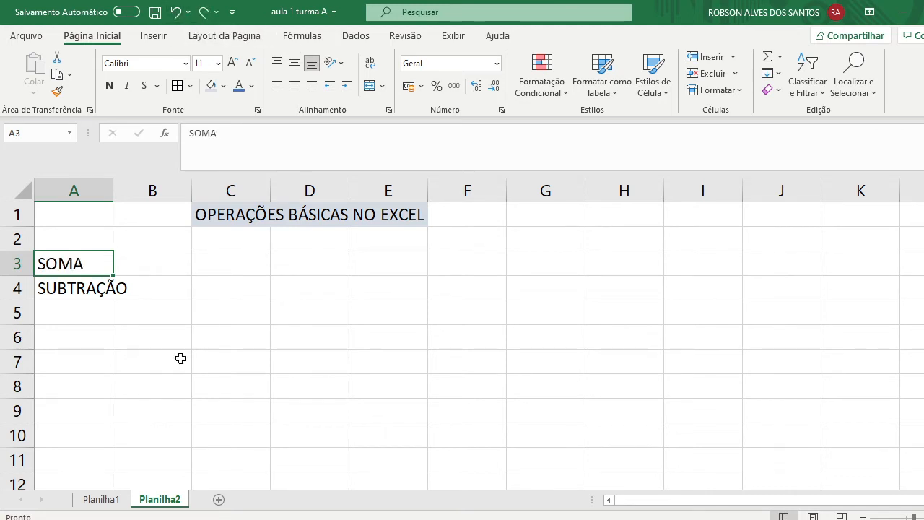
# Step: Autofit the width of column A to its longest label, SUBTRAÇÃO in A4
pyautogui.click(151, 290)
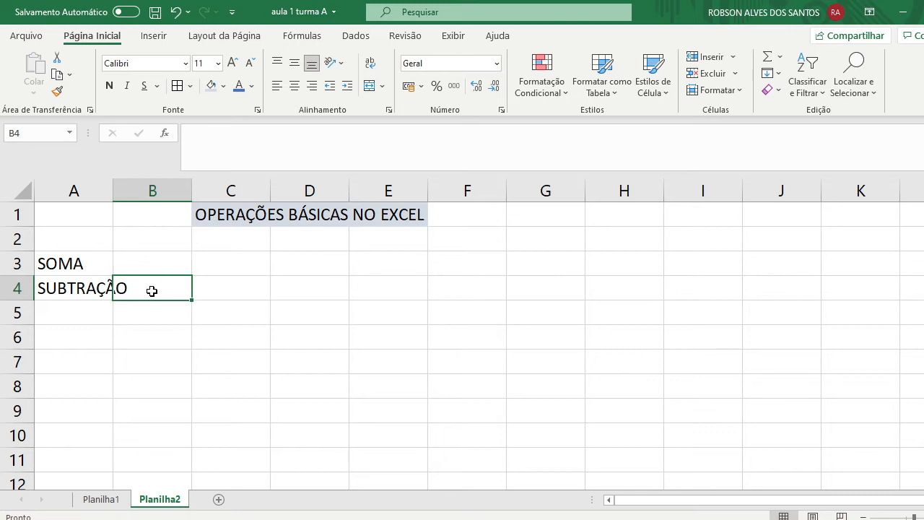
pyautogui.click(83, 293)
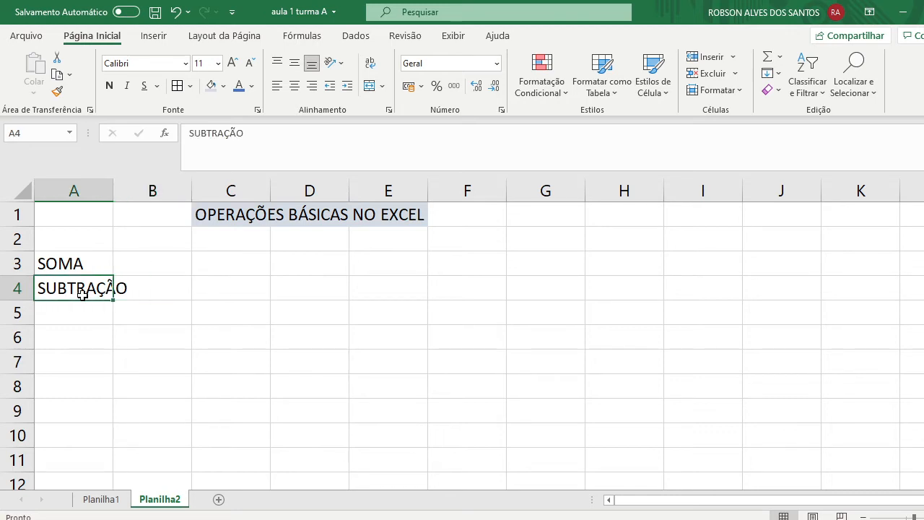
pyautogui.click(140, 288)
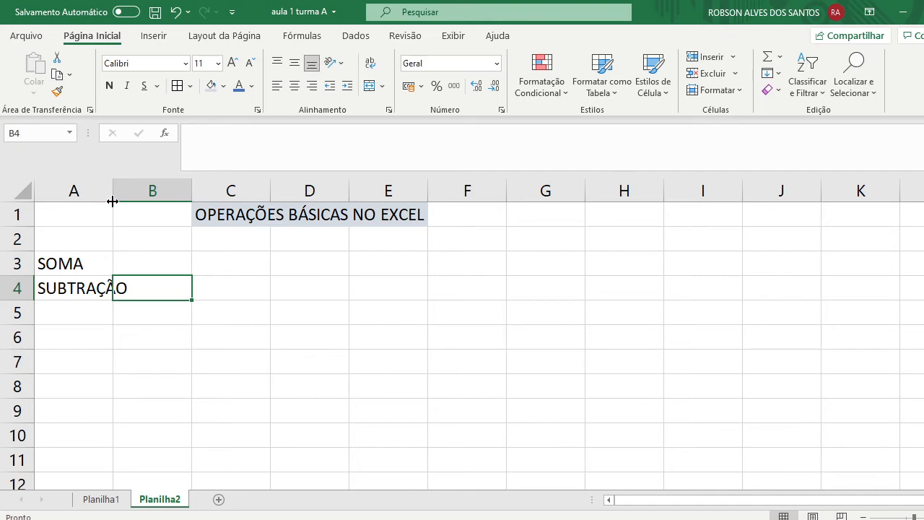
pyautogui.doubleClick(113, 202)
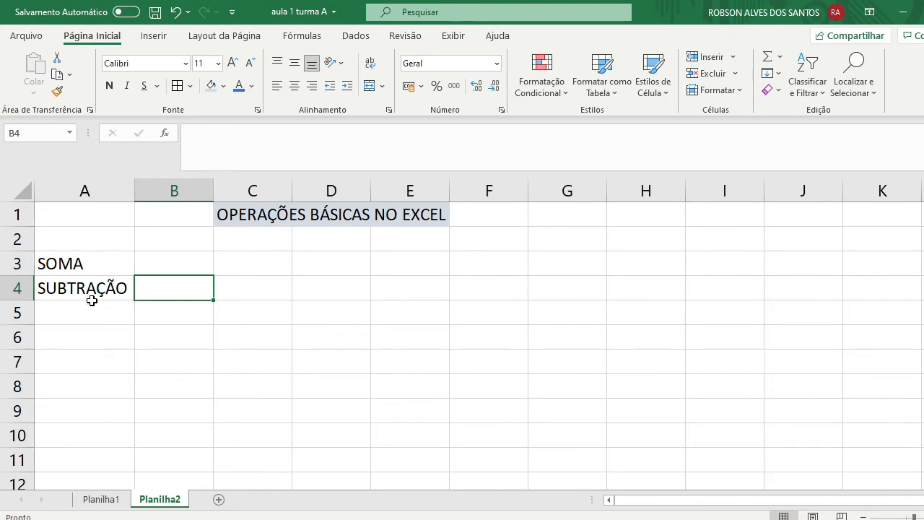
# Step: Center the contents of the whole of column A horizontally
pyautogui.click(84, 193)
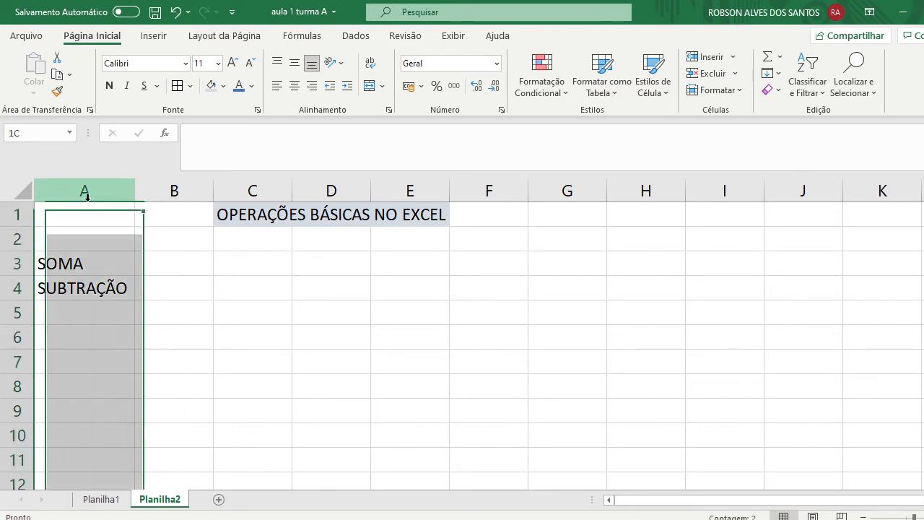
pyautogui.click(294, 86)
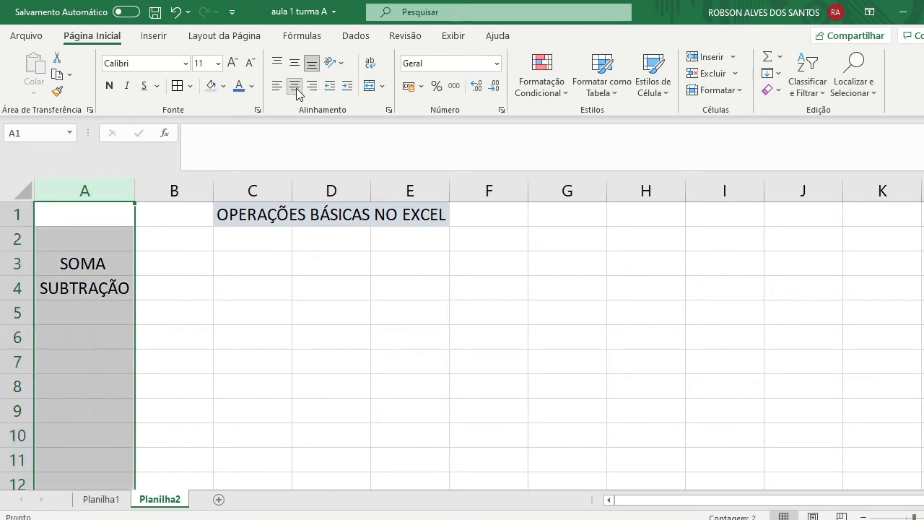
pyautogui.click(170, 287)
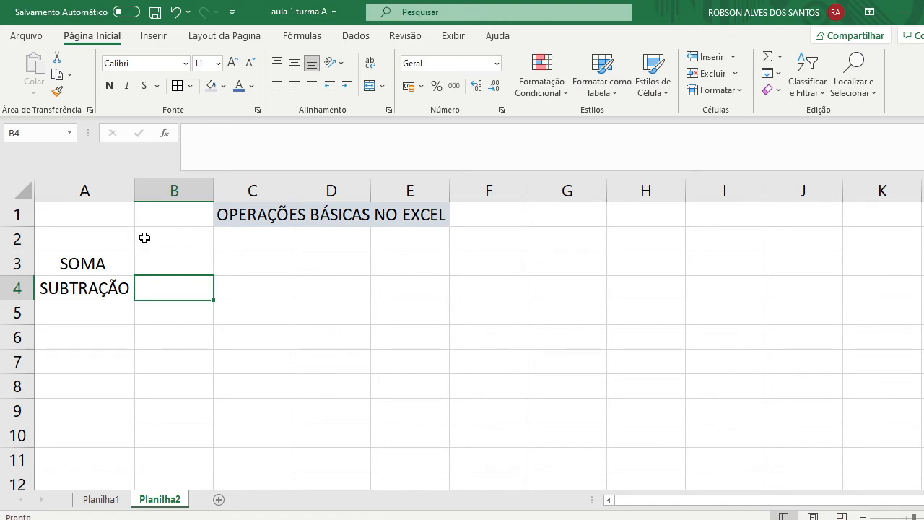
# Step: Enter EU in cell A5 to test column A's centered alignment, and undo the entry
pyautogui.click(82, 193)
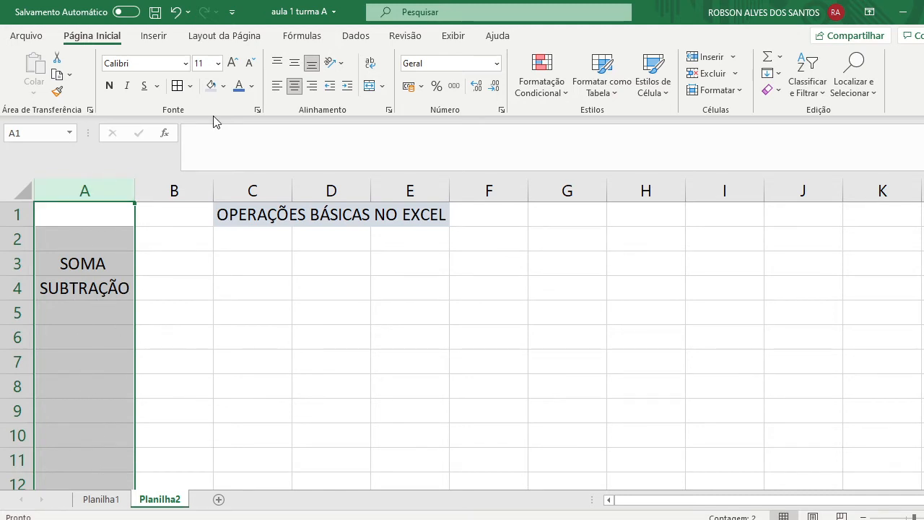
pyautogui.click(78, 318)
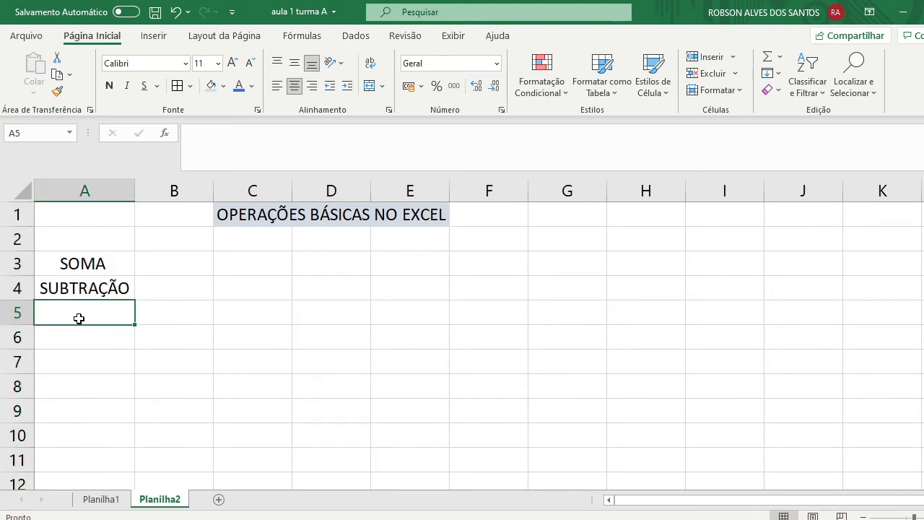
pyautogui.write('EU')
pyautogui.press('Return')
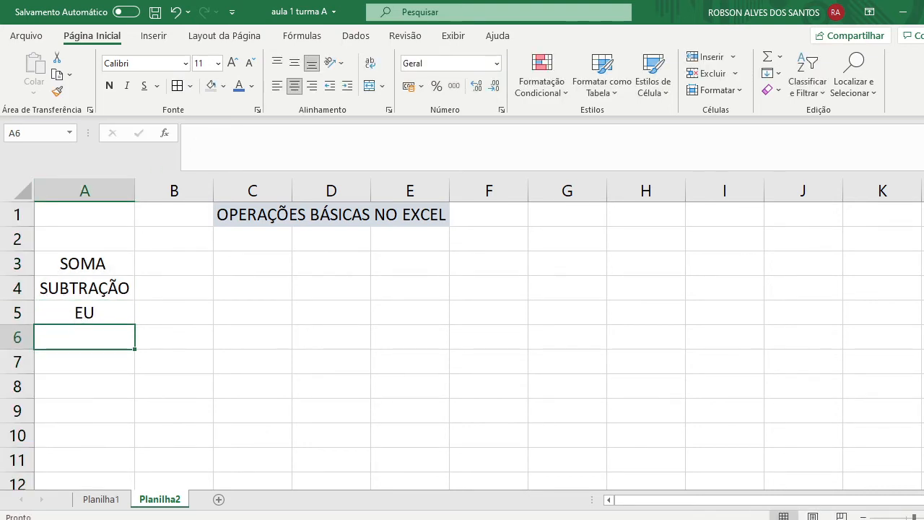
pyautogui.click(128, 305)
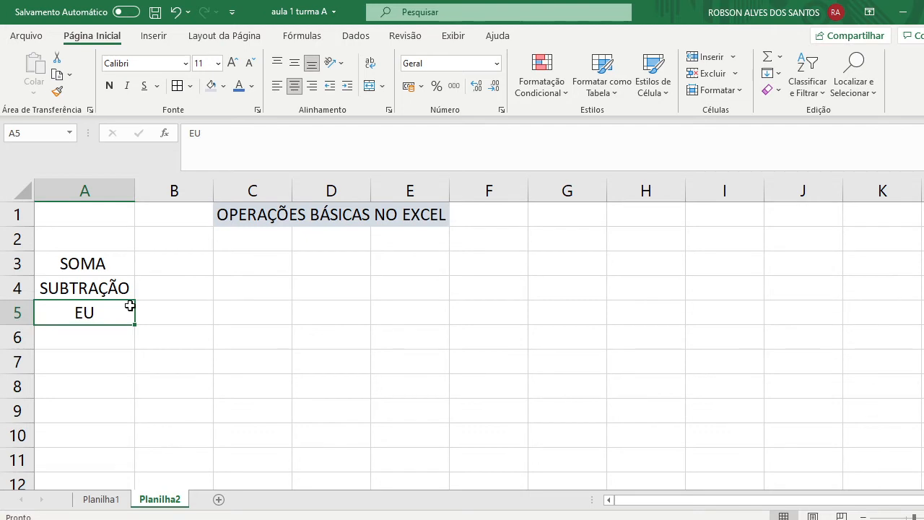
pyautogui.click(174, 12)
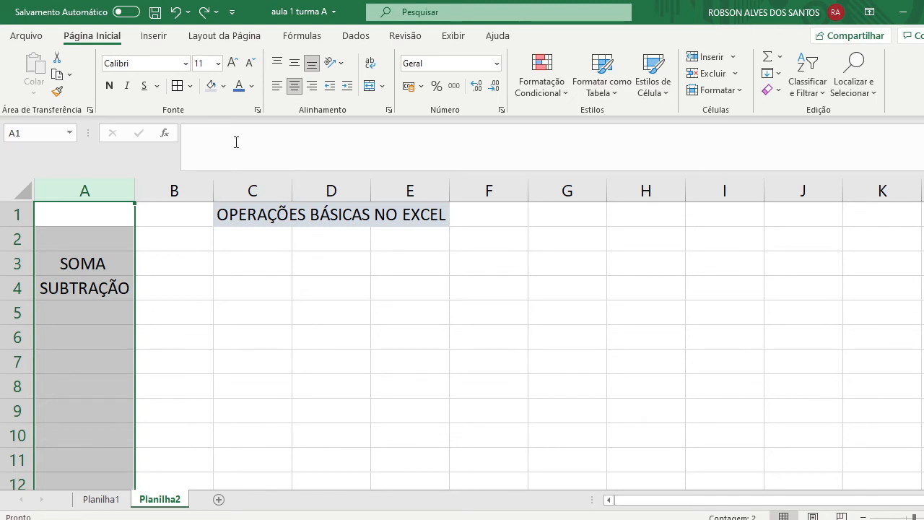
# Step: Left-align the contents of the whole of column A
pyautogui.click(277, 85)
pyautogui.click(242, 314)
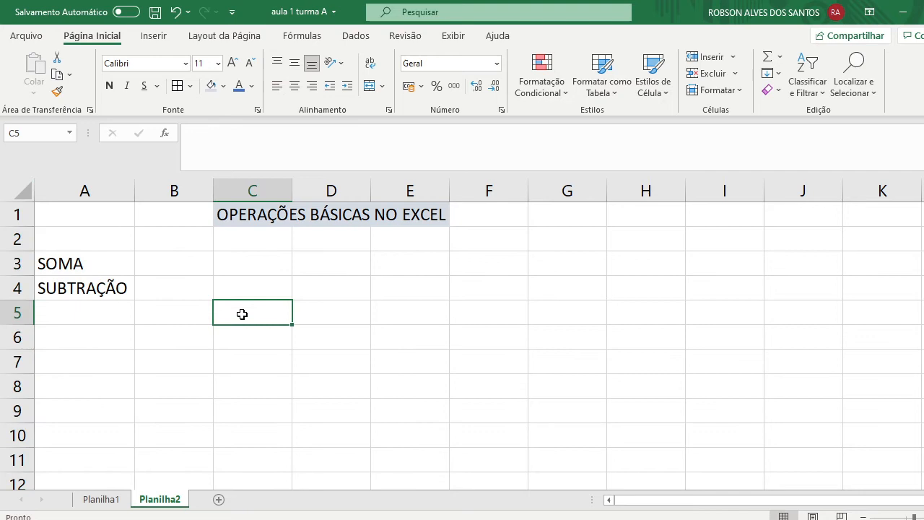
# Step: Enter the labels DIVISÃO in cell A5 and MULTILICAÇÃO in cell A6
pyautogui.click(71, 310)
pyautogui.write('DI')
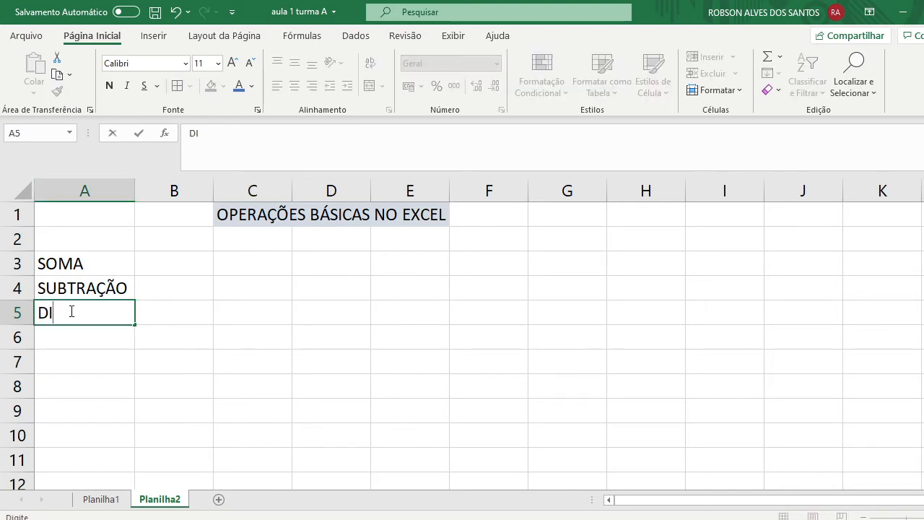
pyautogui.write('VISÃO')
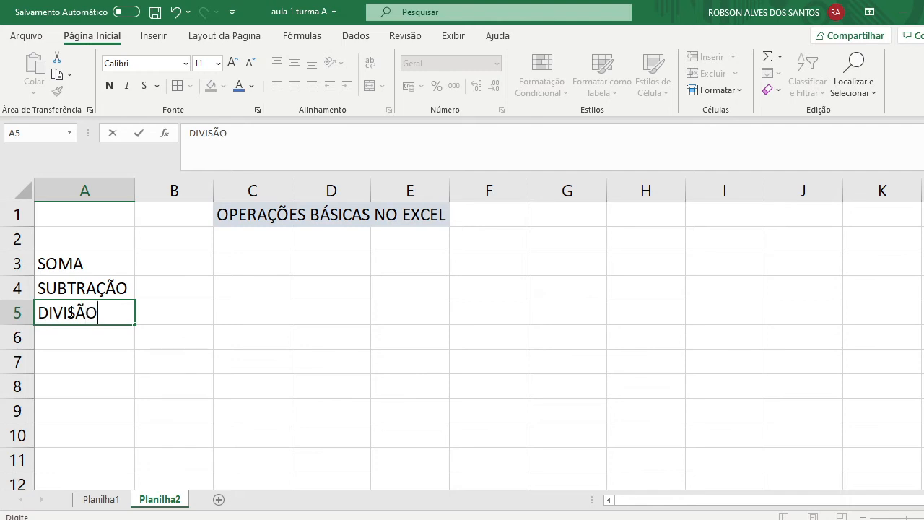
pyautogui.press('Return')
pyautogui.write('MU')
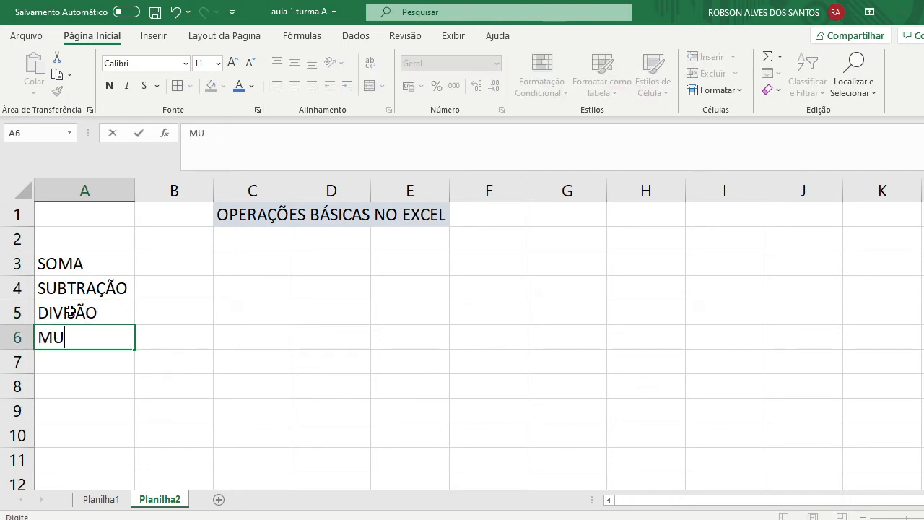
pyautogui.write('LTILIC')
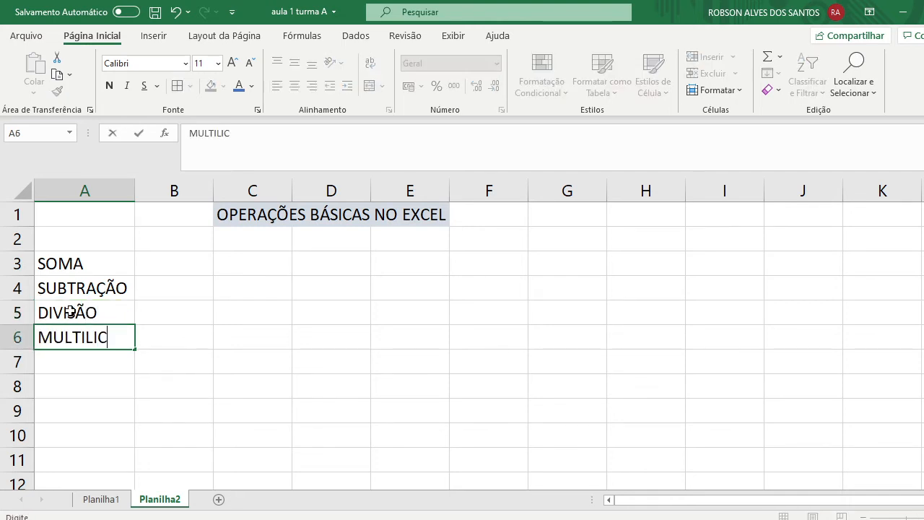
pyautogui.write('AÇÃO')
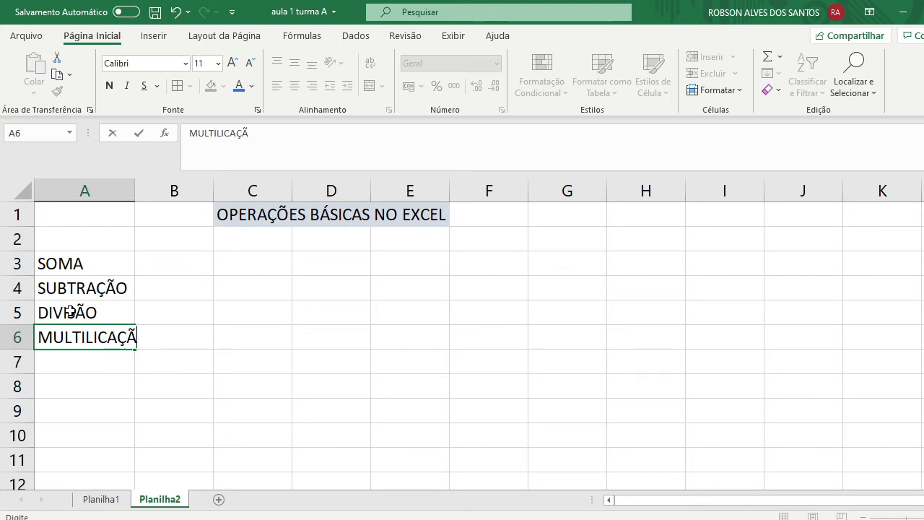
pyautogui.click(260, 357)
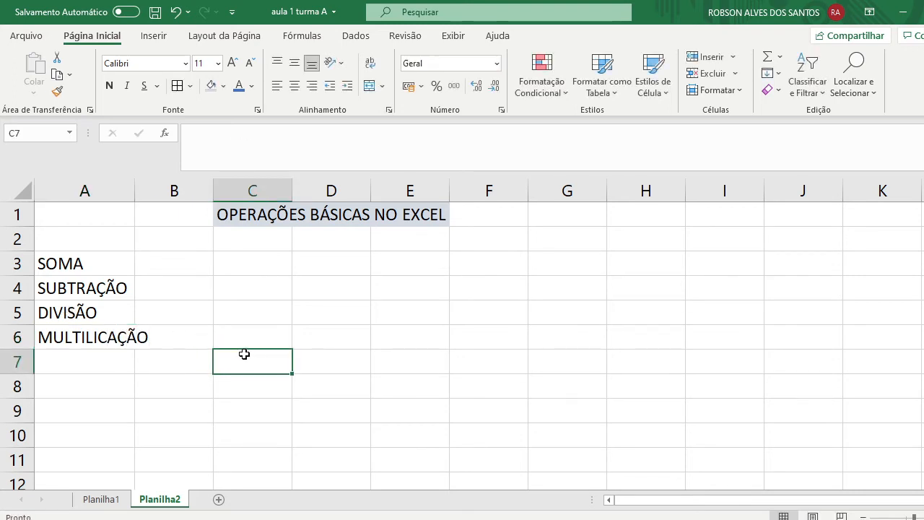
# Step: Autofit the width of column A to the MULTILICAÇÃO label in A6
pyautogui.click(154, 337)
pyautogui.click(128, 336)
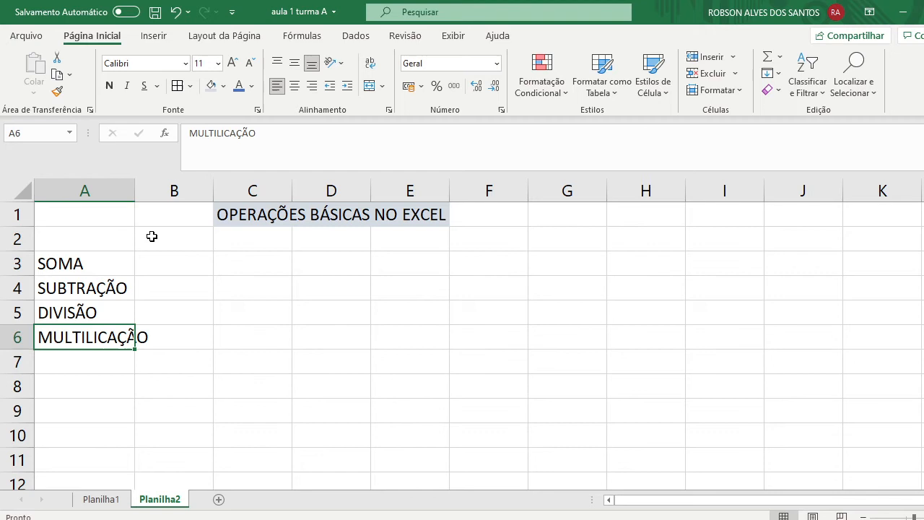
pyautogui.doubleClick(133, 195)
pyautogui.click(191, 295)
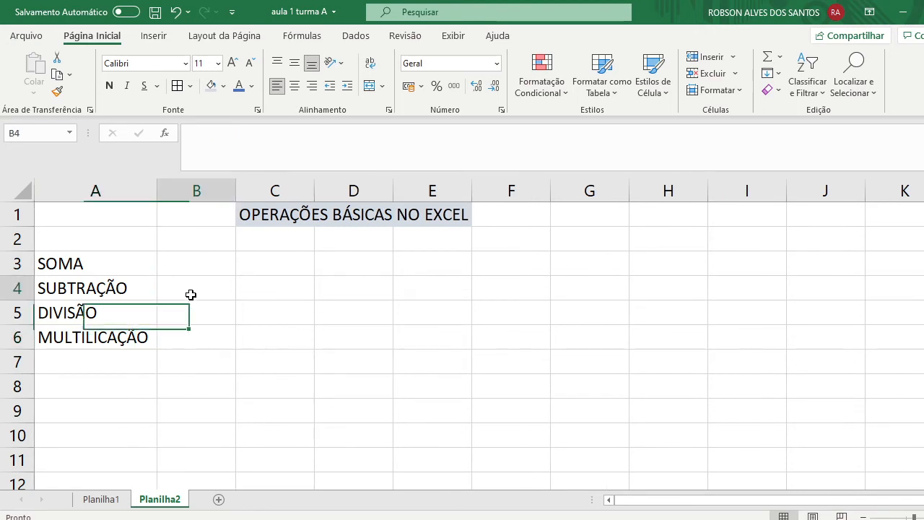
# Step: Apply all borders to the operation labels in cells A3 to A6
pyautogui.moveTo(41, 263); pyautogui.dragTo(138, 334)
pyautogui.click(306, 367)
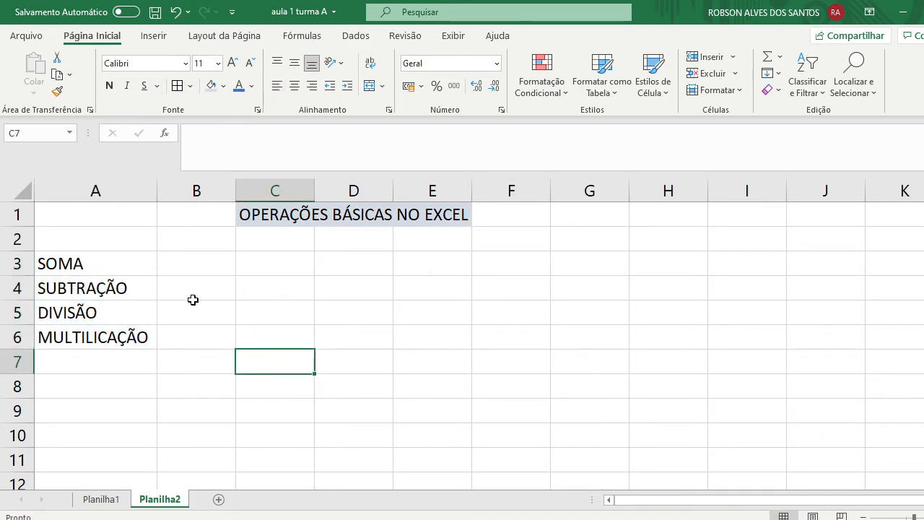
pyautogui.moveTo(75, 264); pyautogui.dragTo(136, 337)
pyautogui.click(177, 86)
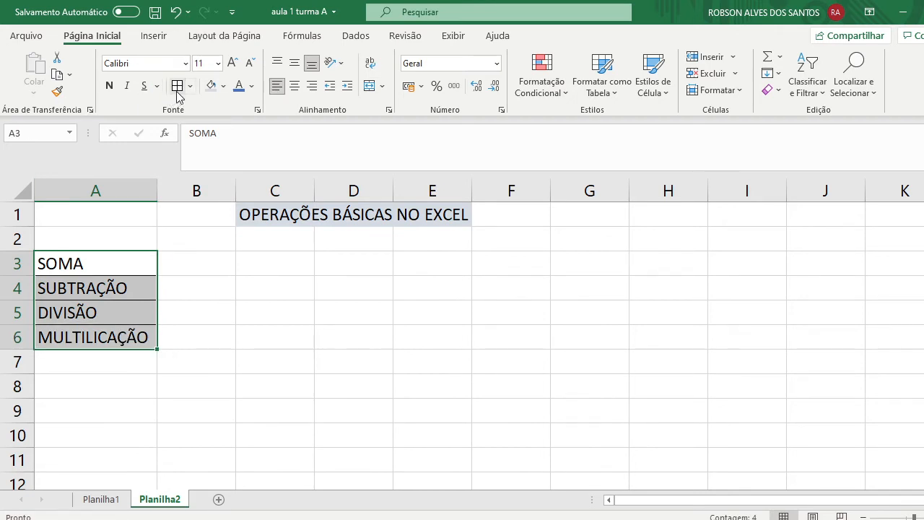
pyautogui.click(248, 282)
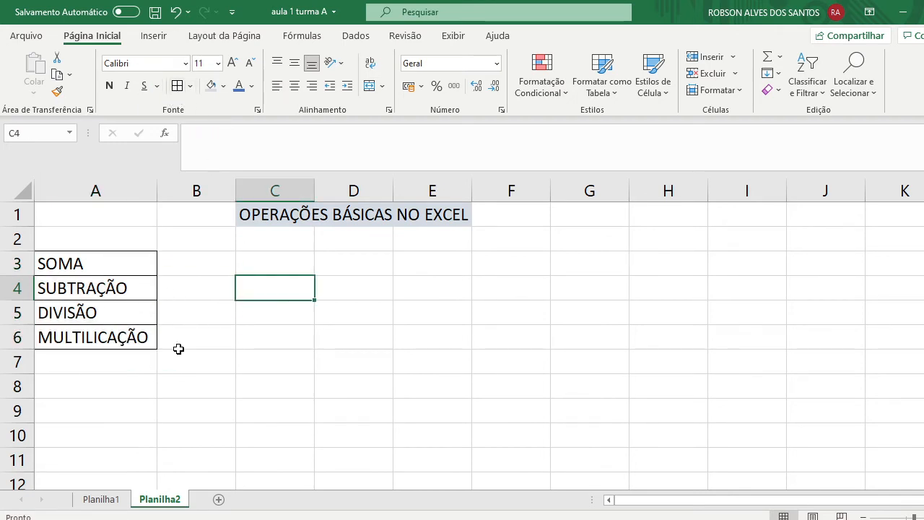
# Step: Enter the column heading VALOR 1 in cell B2
pyautogui.click(177, 232)
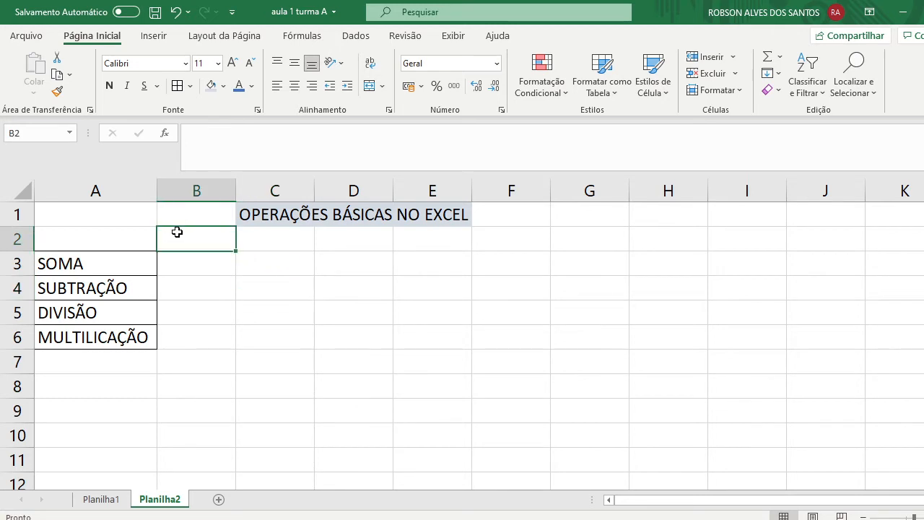
pyautogui.write('VALOR ')
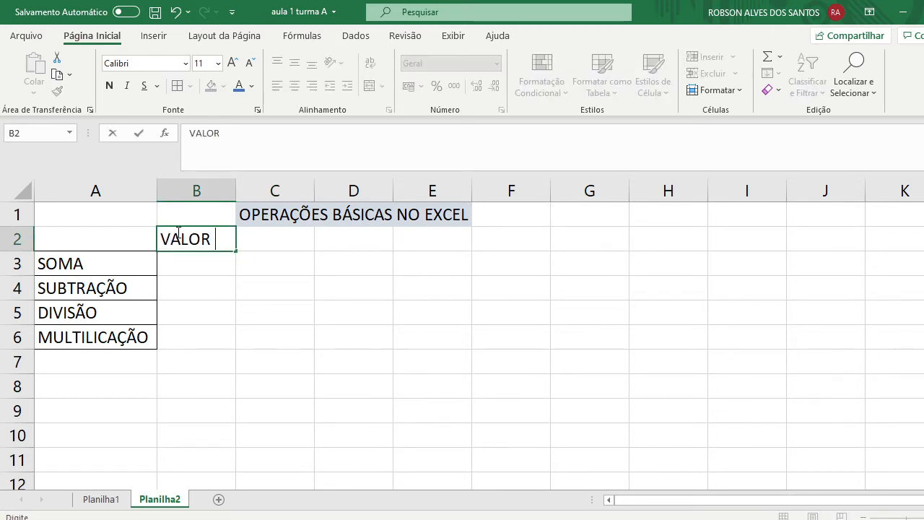
pyautogui.write('1')
pyautogui.press('Return')
pyautogui.press('Return')
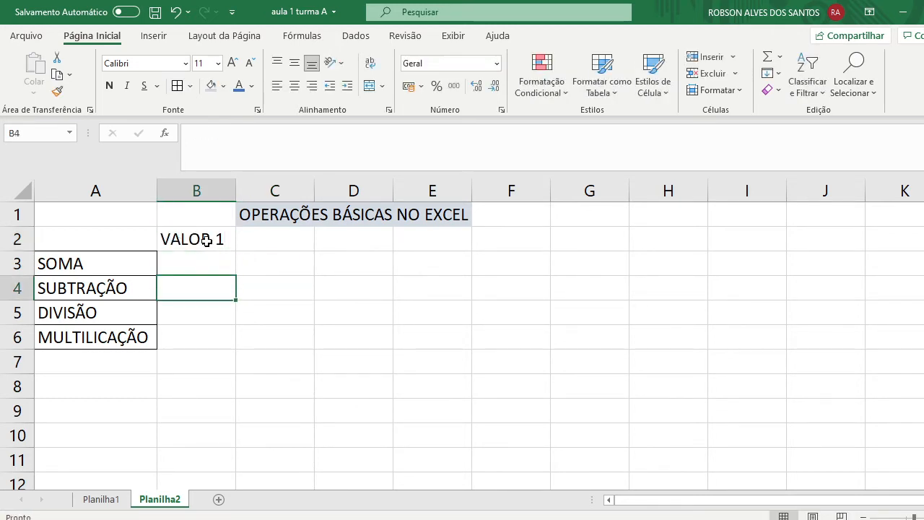
# Step: Copy the VALOR 1 heading from B2 into cells C2 and D2
pyautogui.click(207, 240)
pyautogui.hotkey('ctrl', 'c')
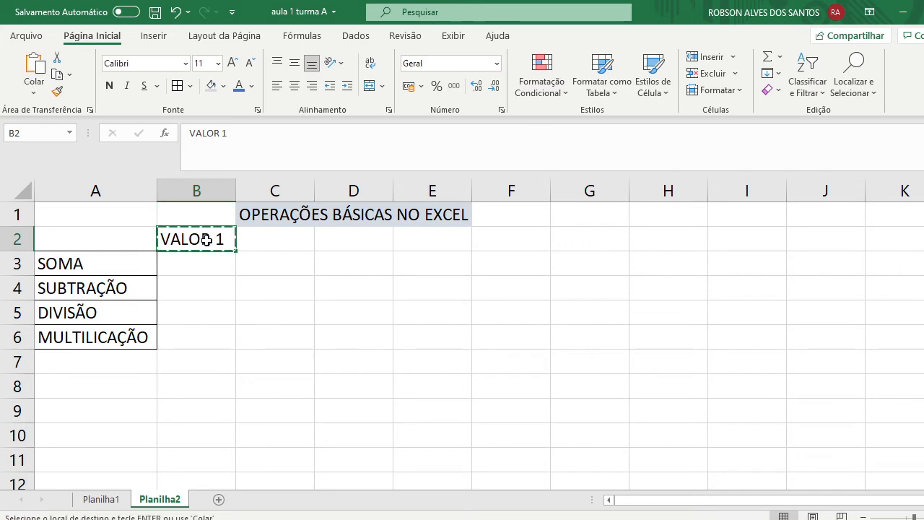
pyautogui.click(269, 245)
pyautogui.hotkey('ctrl', 'v')
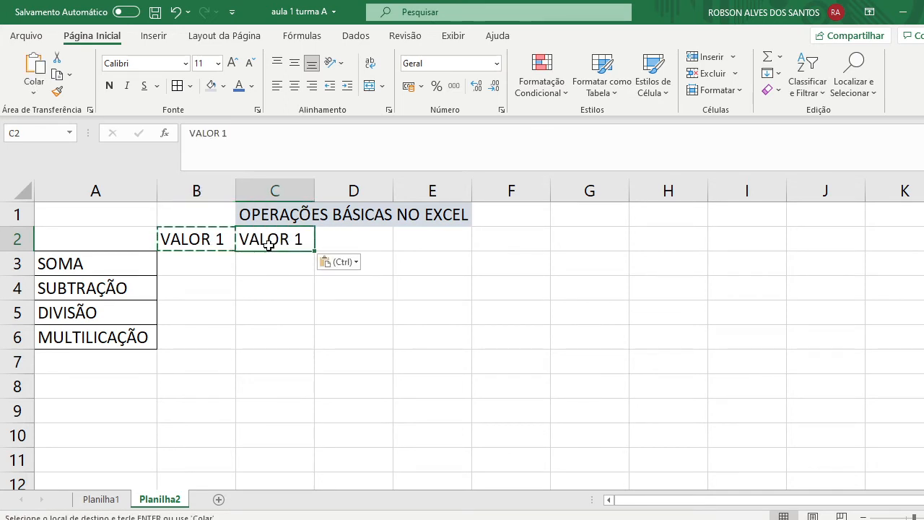
pyautogui.click(346, 241)
pyautogui.hotkey('ctrl', 'v')
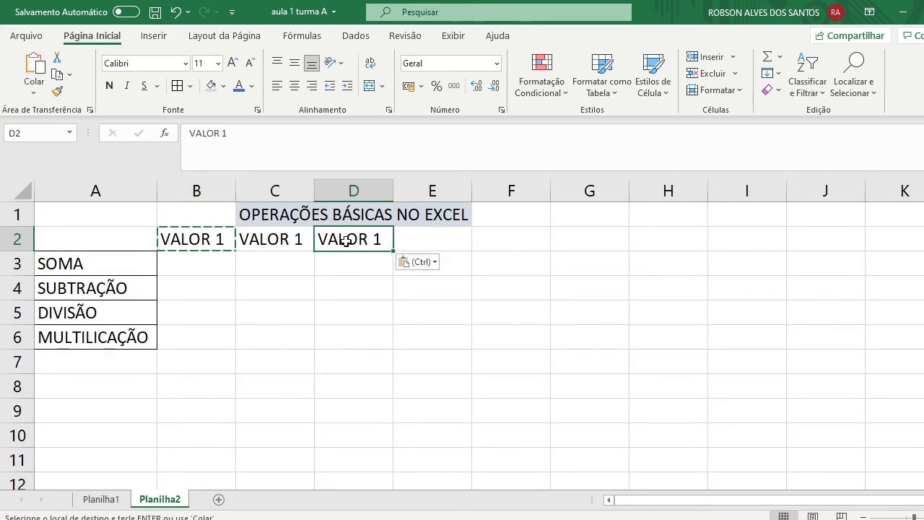
# Step: Change the copied headings to VALOR 2 in cell C2 and VALOR 3 in cell D2
pyautogui.doubleClick(279, 242)
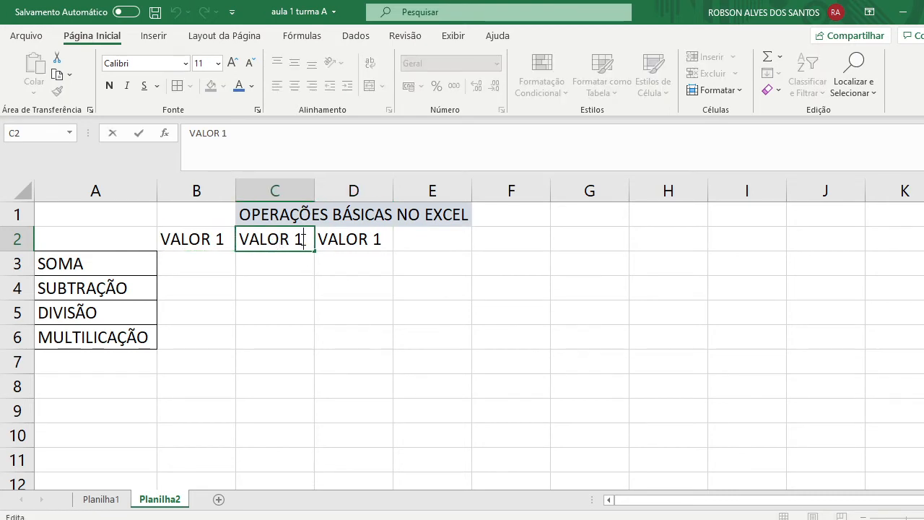
pyautogui.doubleClick(303, 240)
pyautogui.write('2')
pyautogui.click(370, 242)
pyautogui.doubleClick(379, 240)
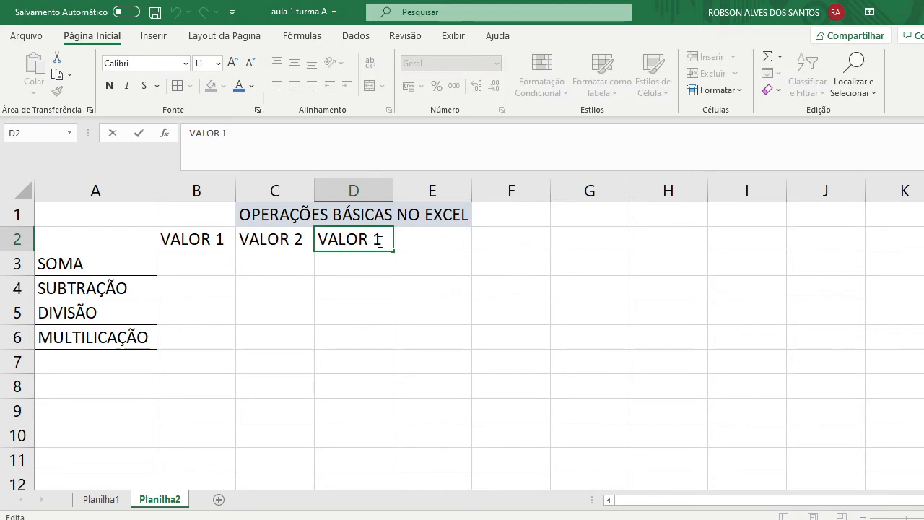
pyautogui.press('BackSpace')
pyautogui.write('3')
pyautogui.click(281, 289)
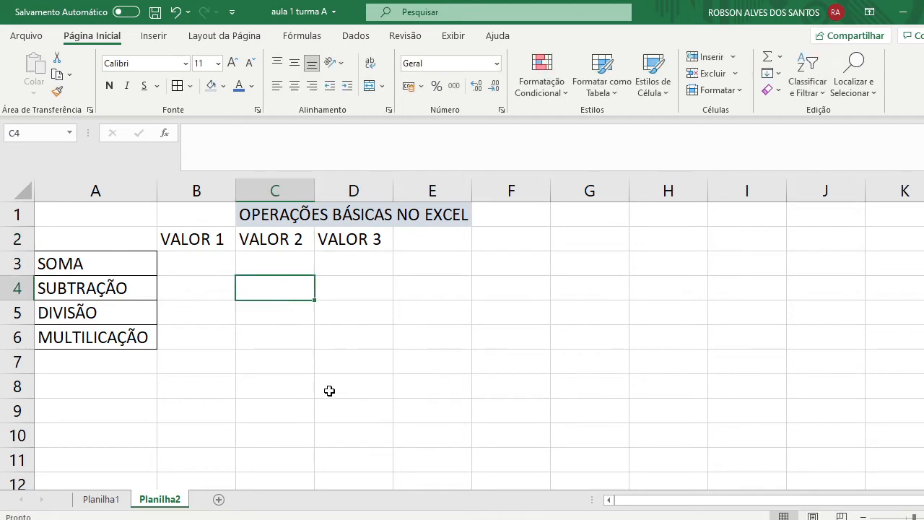
# Step: Apply all borders to the empty cells B3 to D6 and undo the borders
pyautogui.click(328, 390)
pyautogui.moveTo(168, 269); pyautogui.dragTo(356, 339)
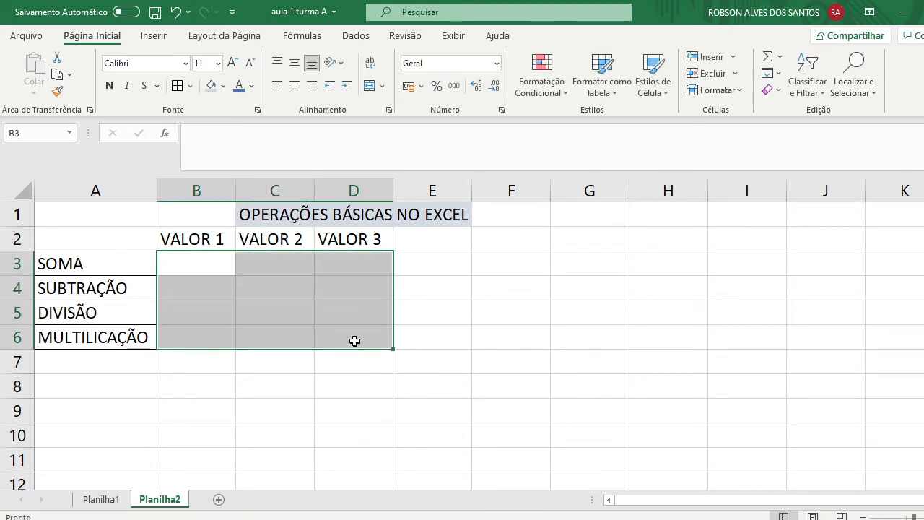
pyautogui.click(177, 86)
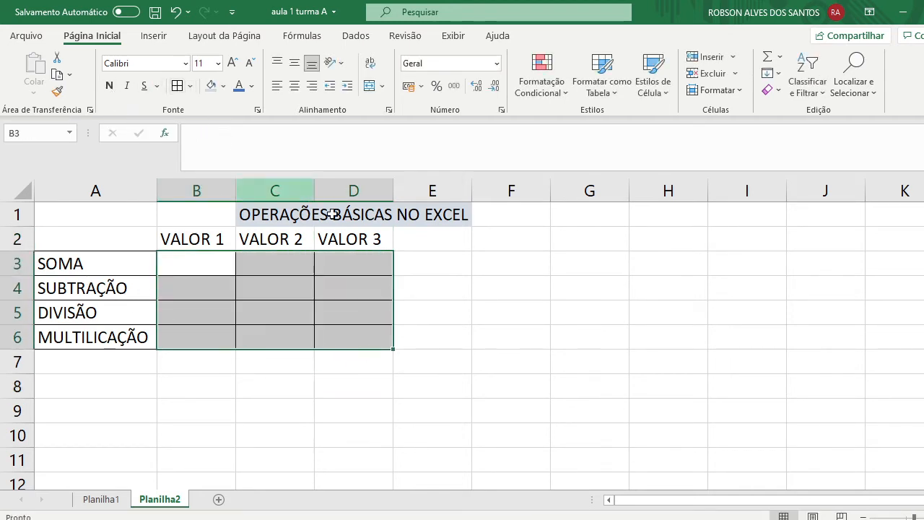
pyautogui.click(174, 12)
# Step: Copy the bordered format of the SOMA cell A3 onto the range B3:D6 with the Format Painter
pyautogui.click(129, 333)
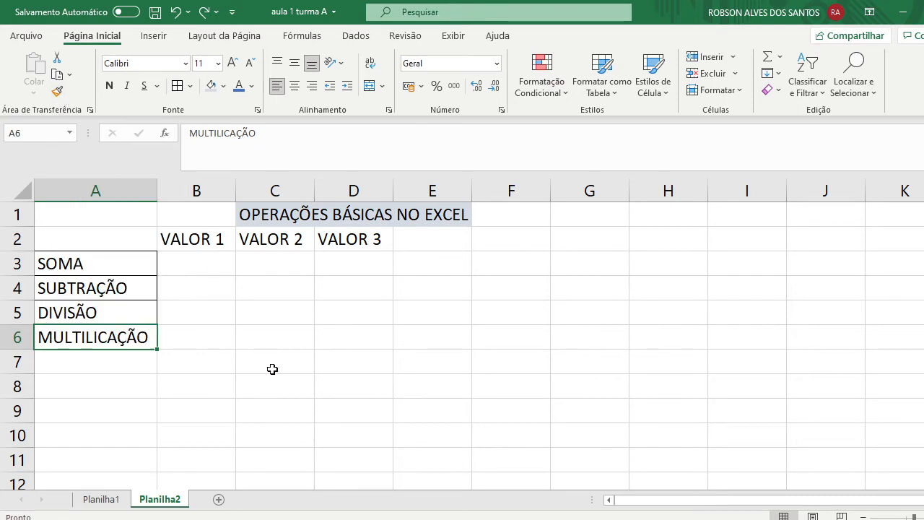
pyautogui.moveTo(68, 262); pyautogui.dragTo(89, 336)
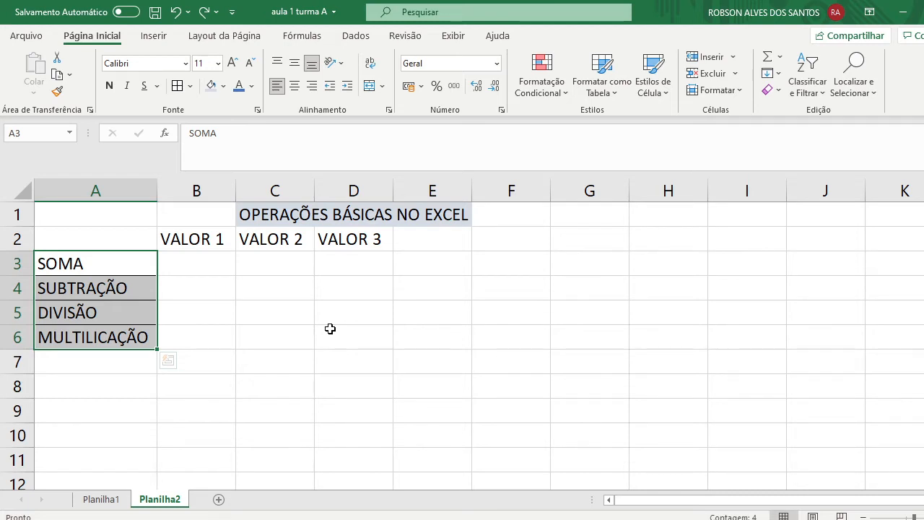
pyautogui.click(271, 335)
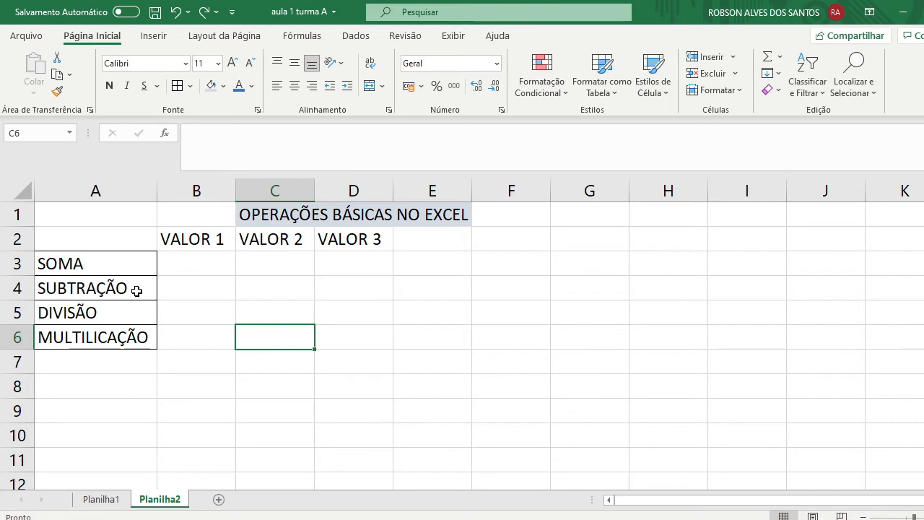
pyautogui.click(86, 268)
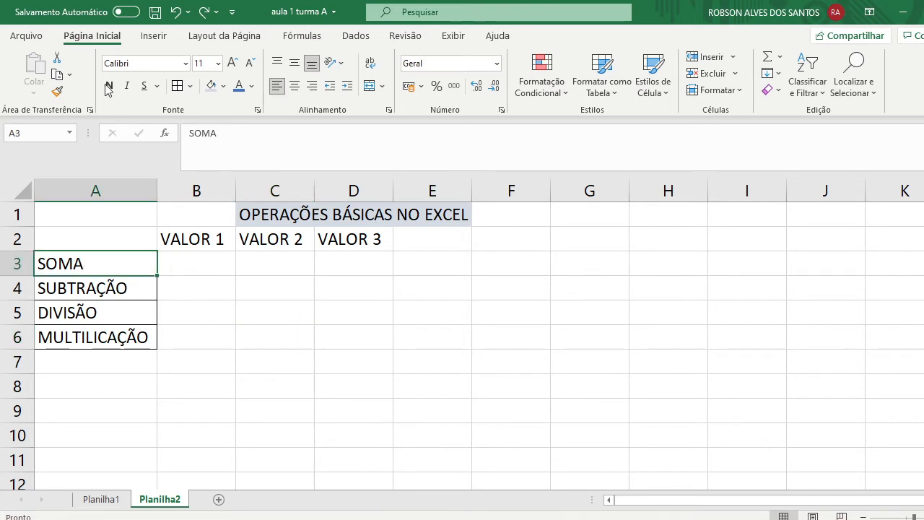
pyautogui.click(57, 91)
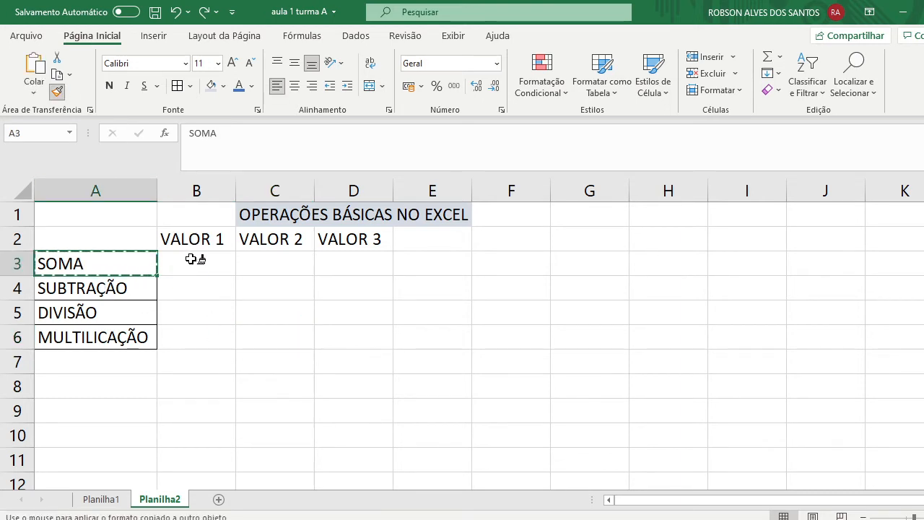
pyautogui.moveTo(192, 259)
pyautogui.mouseDown()
pyautogui.moveTo(350, 262)
pyautogui.moveTo(355, 348)
pyautogui.mouseUp()
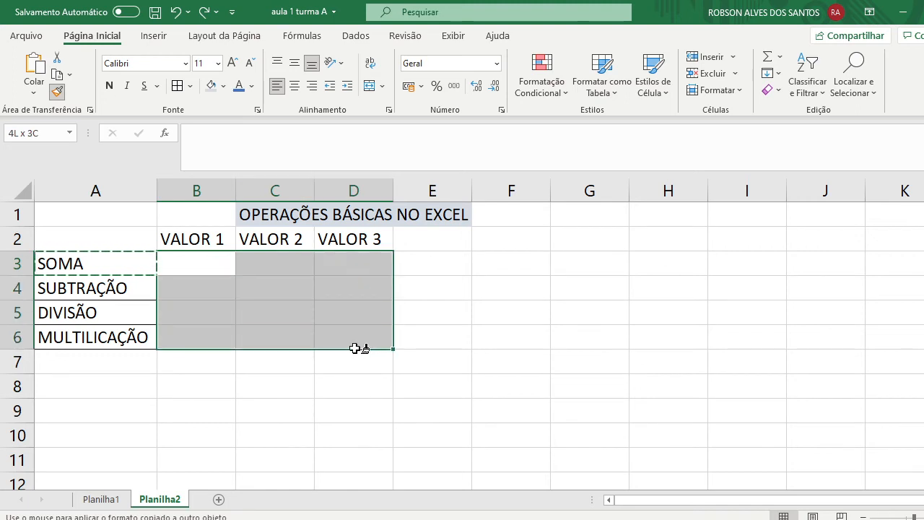
pyautogui.click(487, 366)
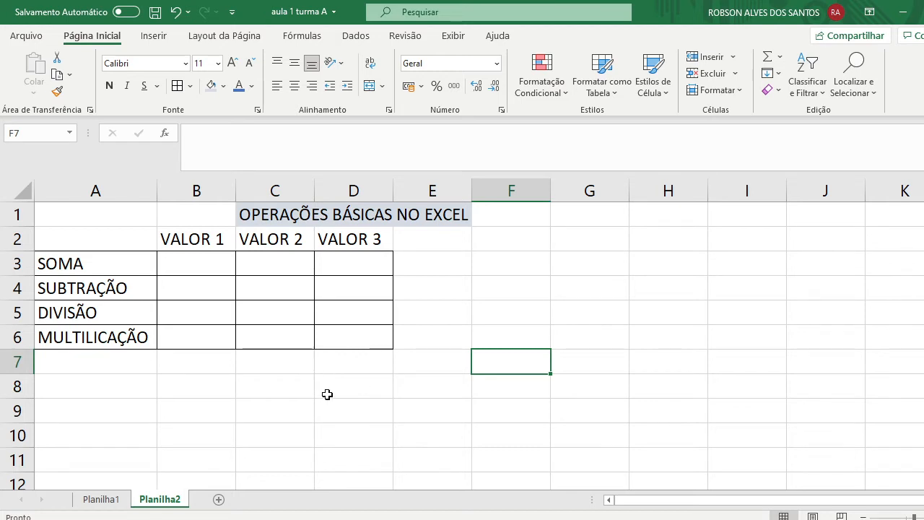
# Step: Fill the SOMA row with the values 3 in B3, 5 in C3 and 5 in D3
pyautogui.click(195, 274)
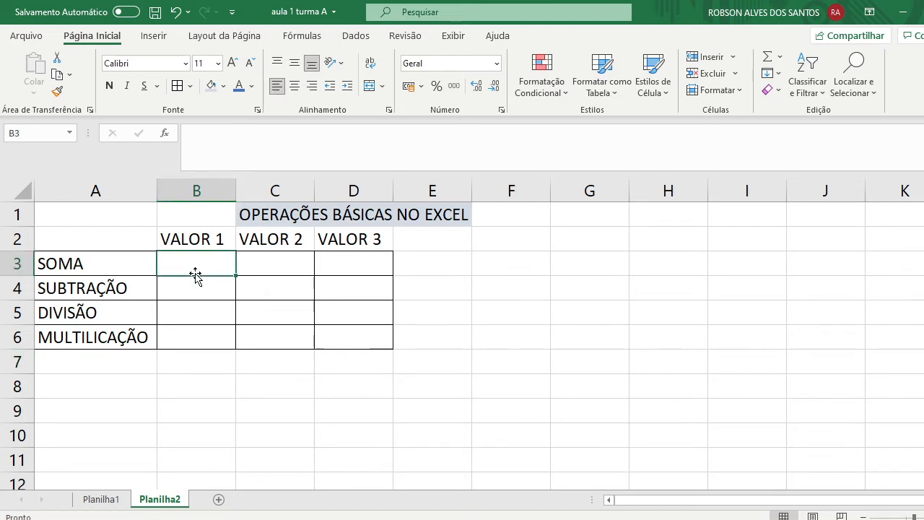
pyautogui.write('3')
pyautogui.click(291, 278)
pyautogui.click(284, 264)
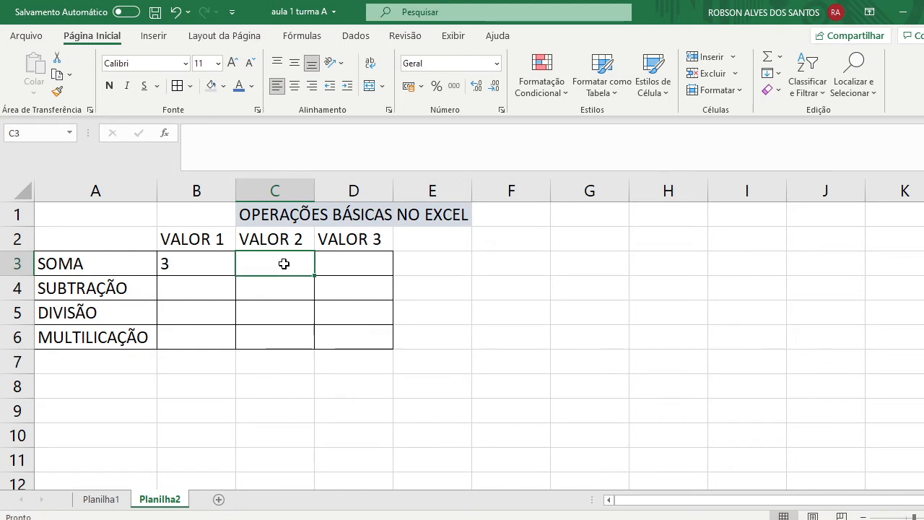
pyautogui.write('5')
pyautogui.click(345, 262)
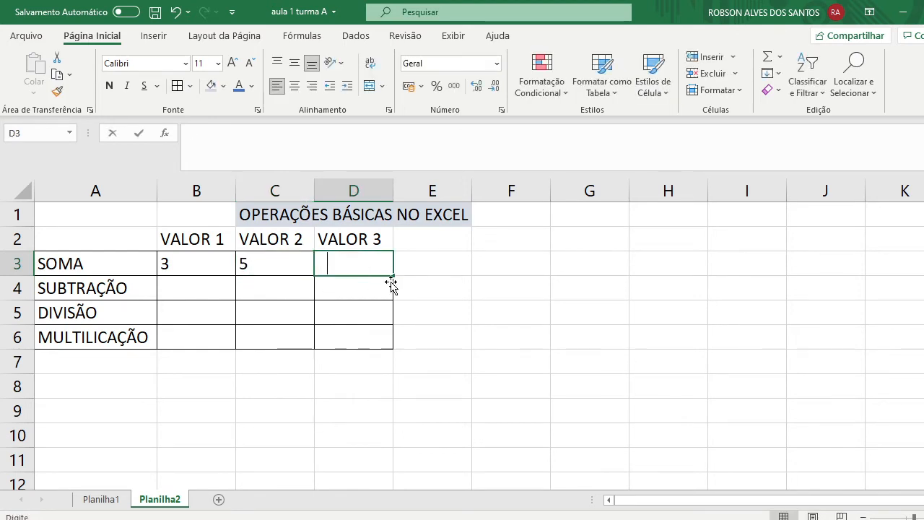
pyautogui.write('5')
pyautogui.click(419, 267)
# Step: Add the heading TOTAL in cell E2, beside the VALOR 3 heading
pyautogui.click(431, 243)
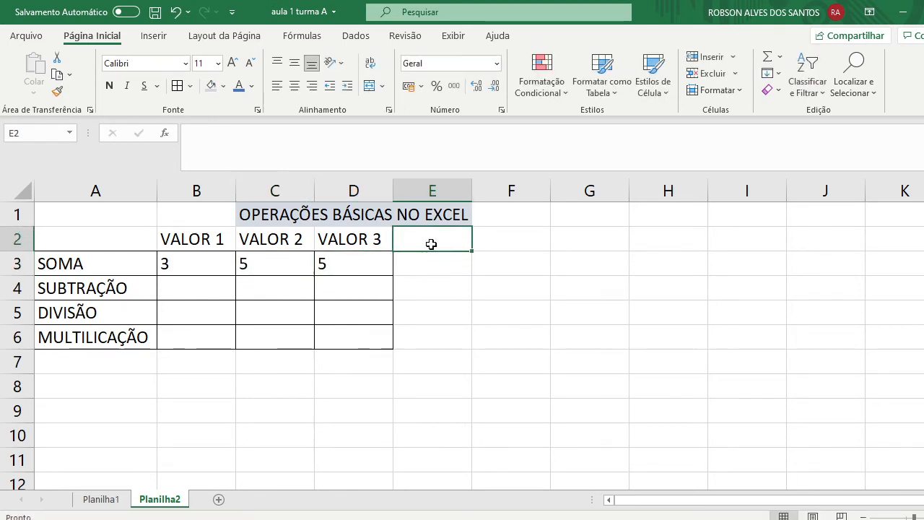
pyautogui.write('TOTAL')
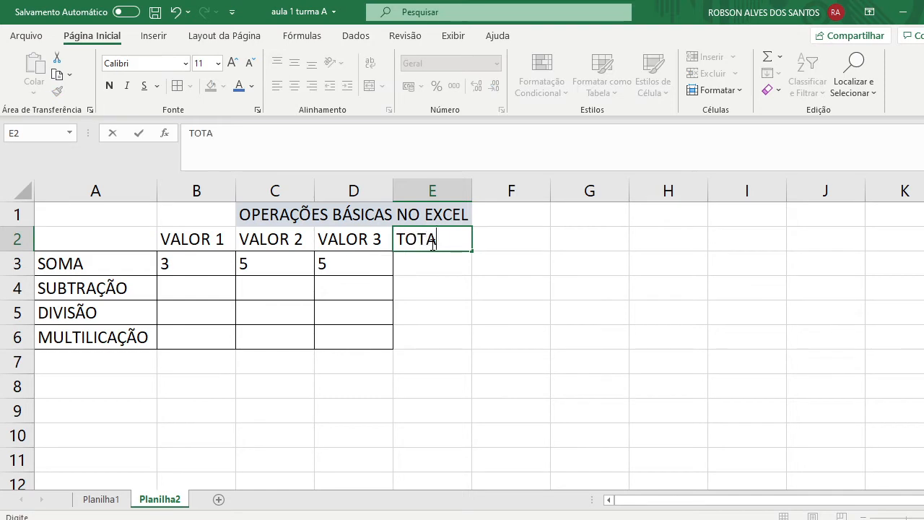
pyautogui.click(434, 264)
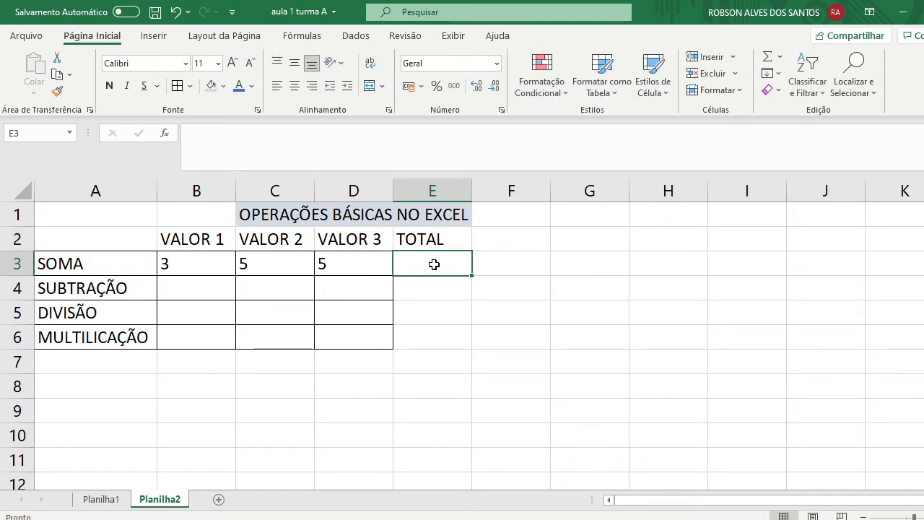
# Step: Apply all borders to the merged title cell OPERAÇÕES BÁSICAS NO EXCEL
pyautogui.click(329, 216)
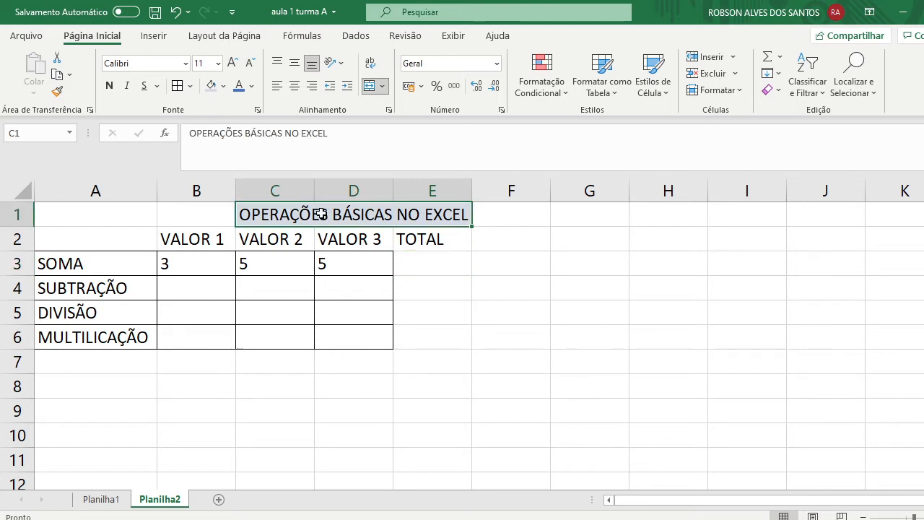
pyautogui.click(177, 86)
pyautogui.click(440, 383)
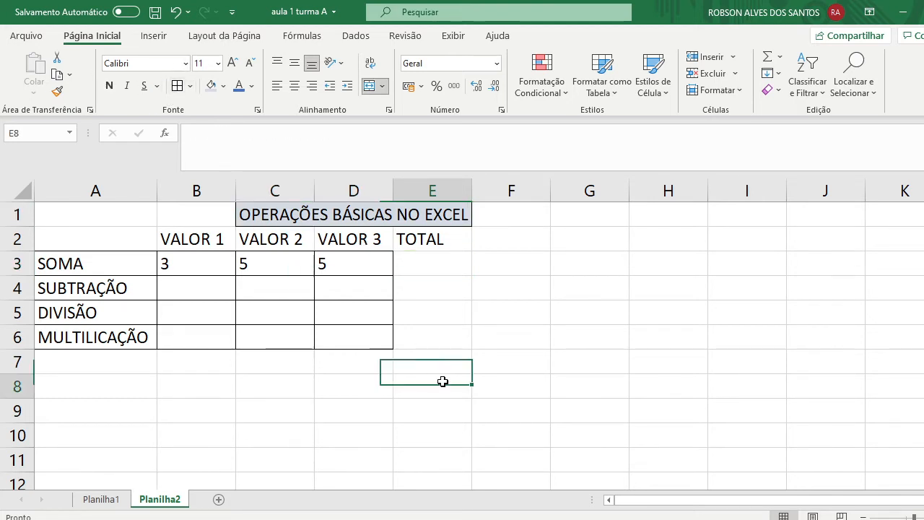
# Step: Hide the gridlines of the Planilha2 sheet and select the SOMA row's TOTAL cell E3
pyautogui.click(444, 37)
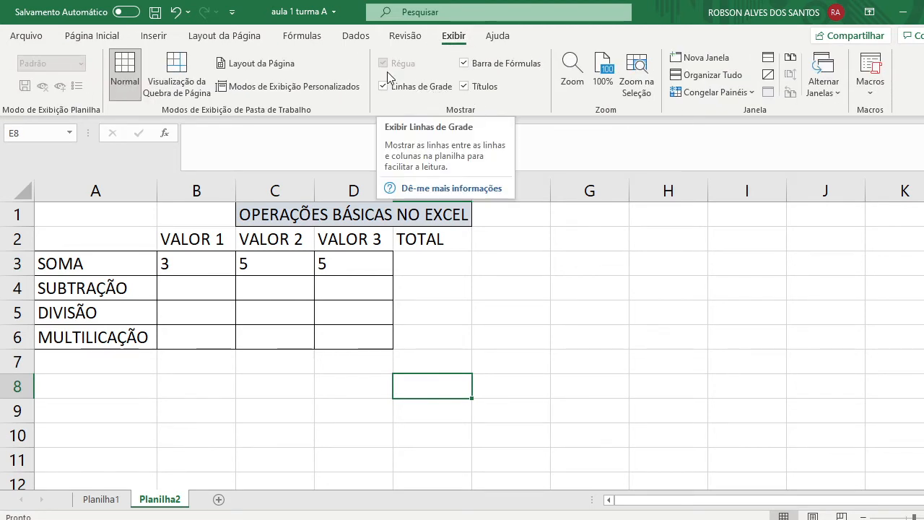
pyautogui.click(400, 90)
pyautogui.click(496, 296)
pyautogui.click(499, 343)
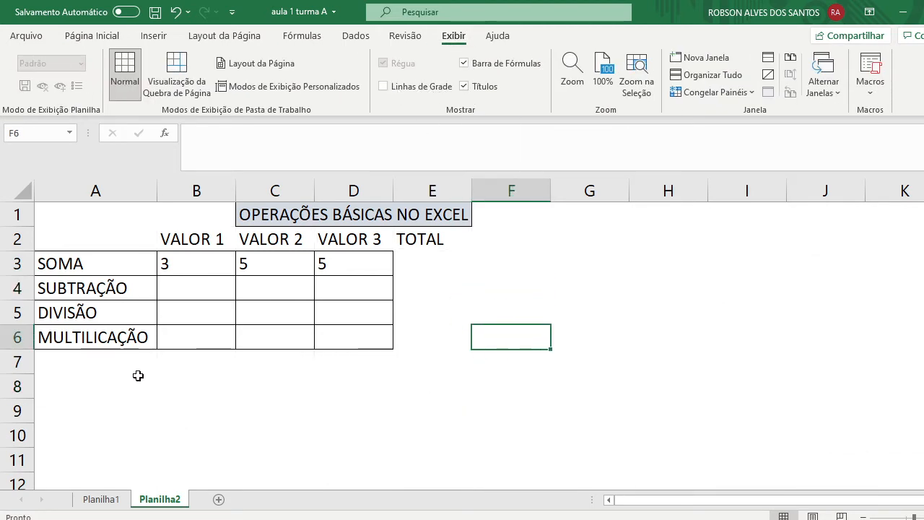
pyautogui.click(437, 266)
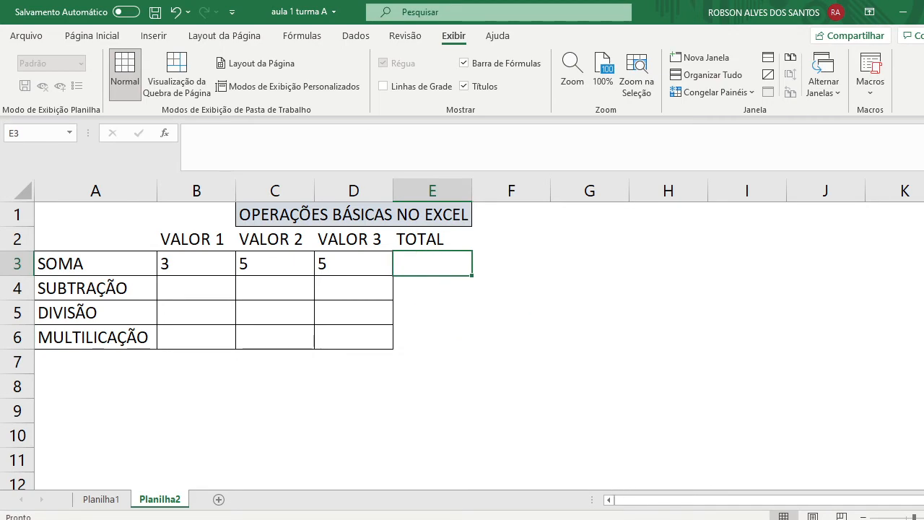
# Step: Switch to the Teams meeting window to check its chat, and return to the Excel workbook
pyautogui.moveTo(545, 473)
pyautogui.click(546, 418)
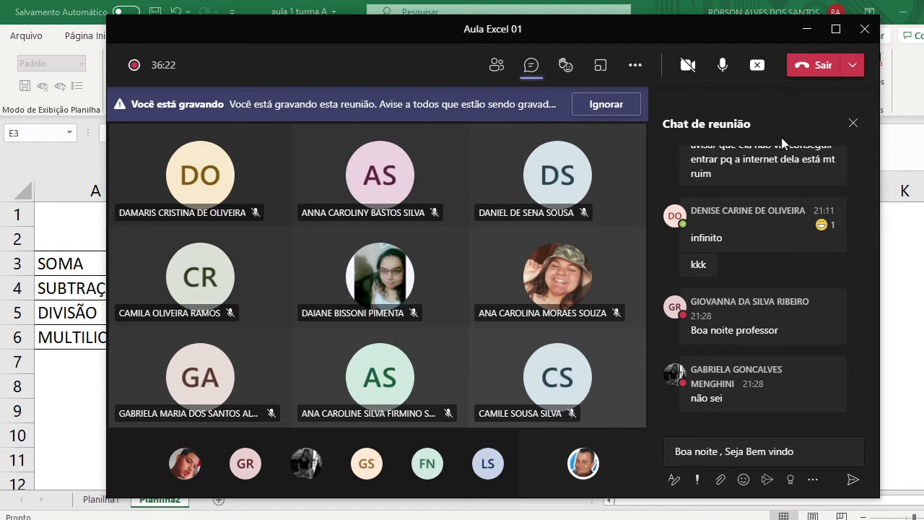
pyautogui.click(811, 29)
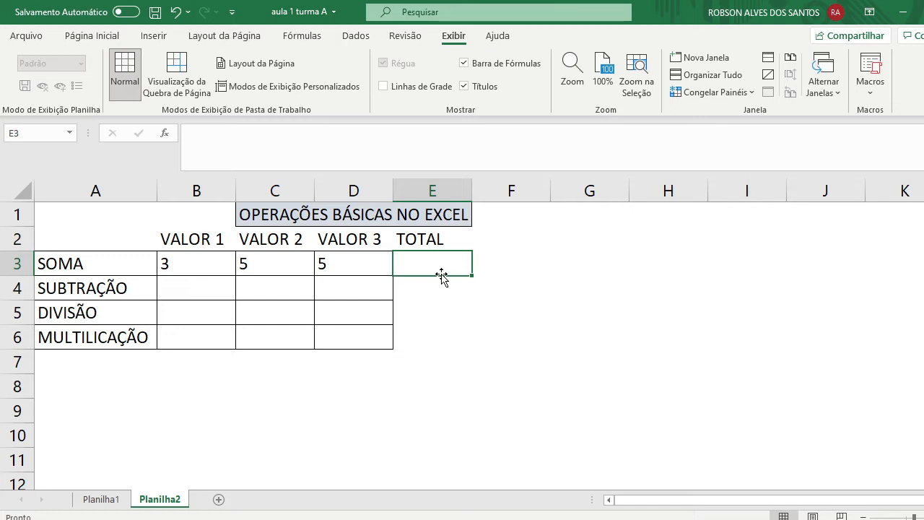
# Step: Review the three SOMA values in B3, C3 and D3 and the TOTAL cell E3 meant for their sum
pyautogui.click(515, 358)
pyautogui.click(432, 269)
pyautogui.click(190, 271)
pyautogui.click(257, 268)
pyautogui.click(322, 265)
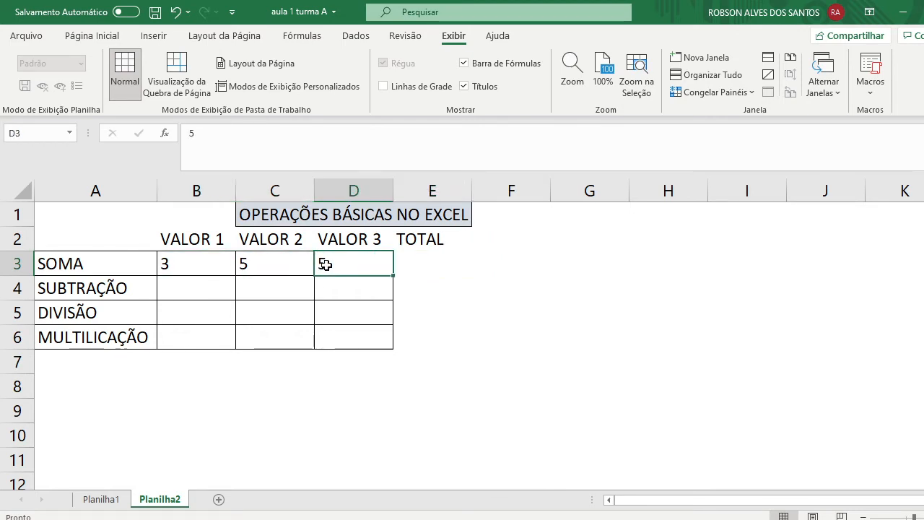
pyautogui.click(427, 274)
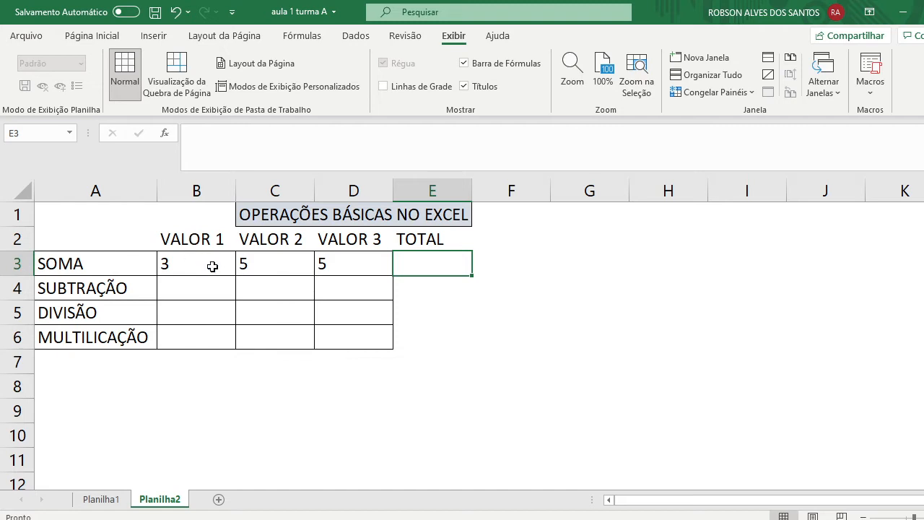
pyautogui.click(209, 244)
pyautogui.click(204, 273)
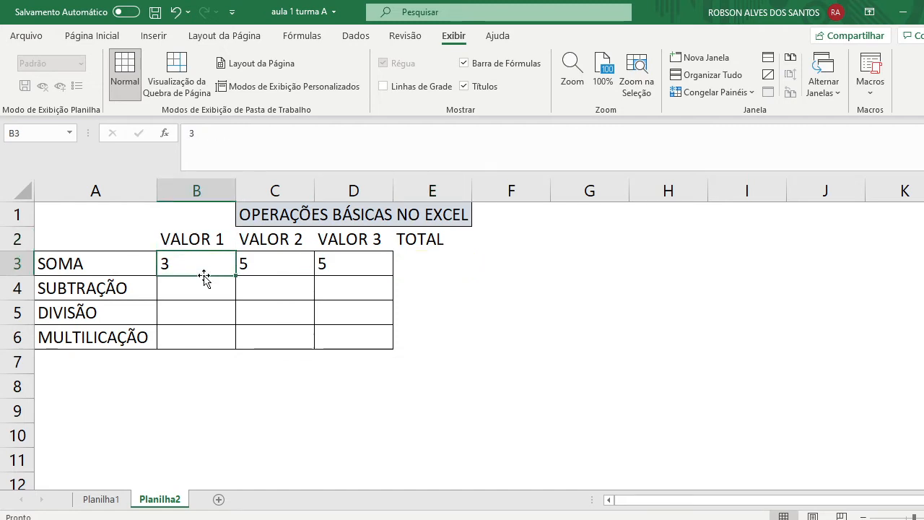
pyautogui.click(263, 261)
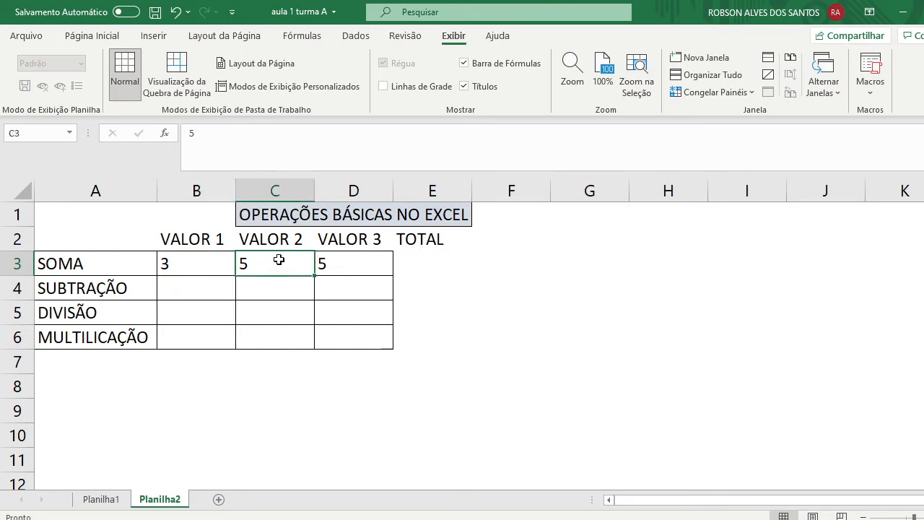
pyautogui.click(324, 262)
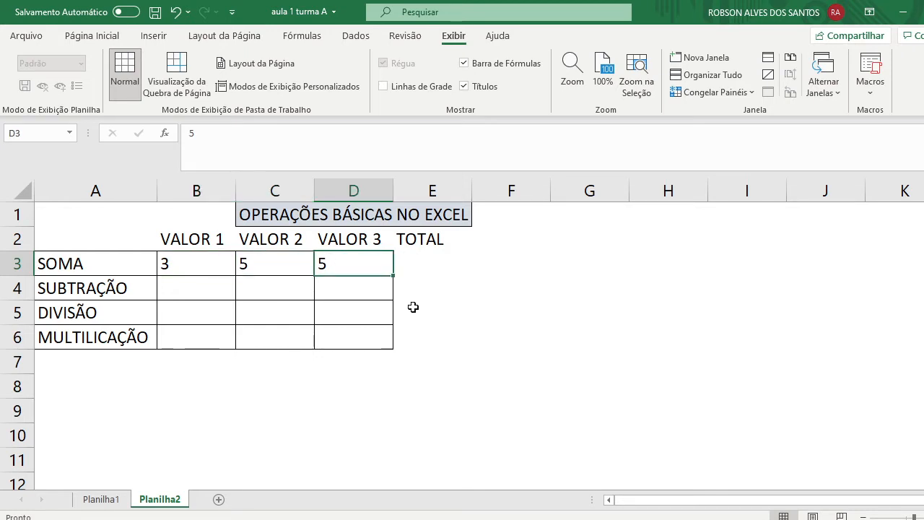
pyautogui.click(416, 258)
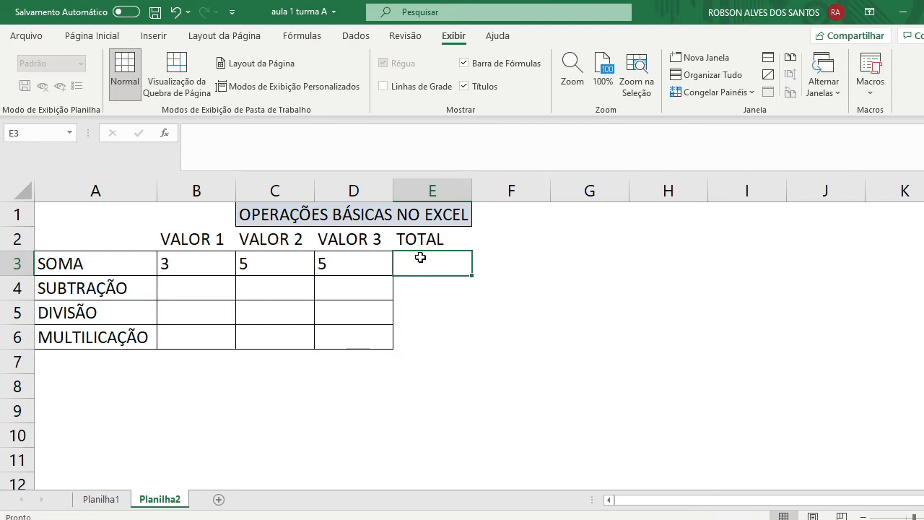
# Step: Write the arithmetic operator symbols + - */ in the empty cell G3 as a demonstration
pyautogui.click(600, 258)
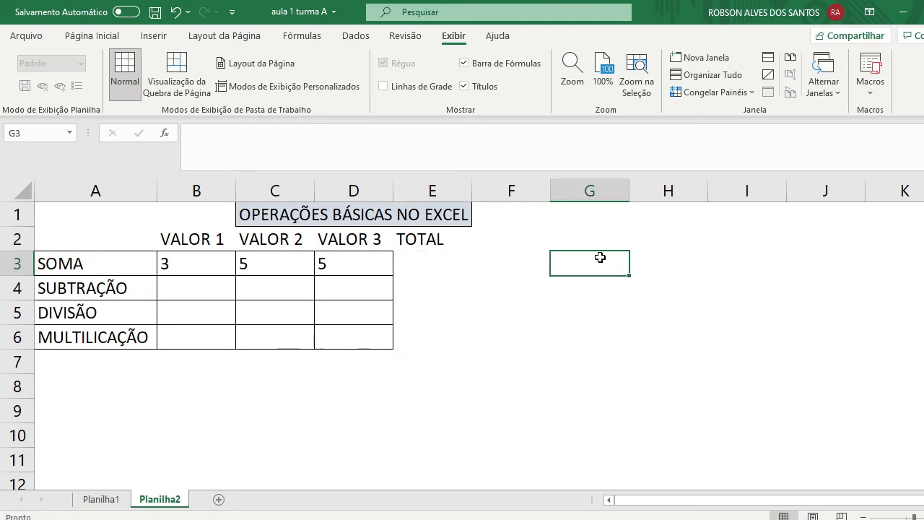
pyautogui.write('=')
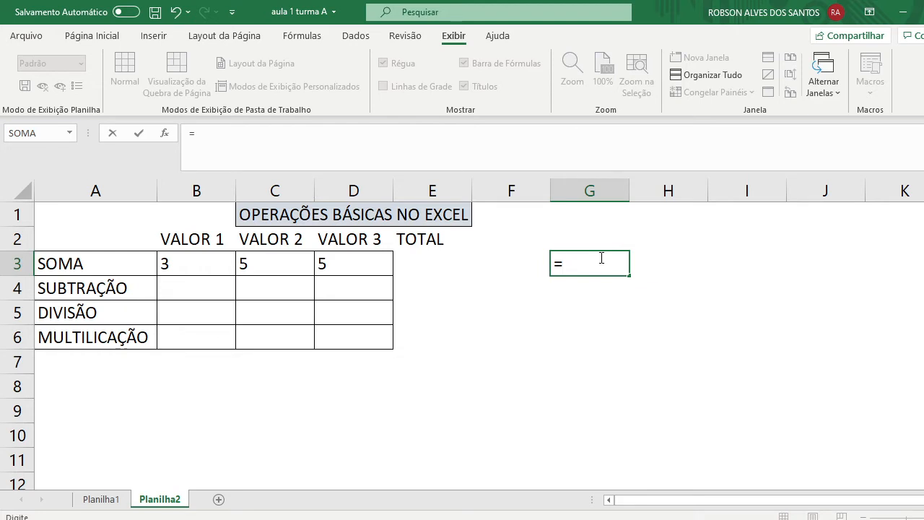
pyautogui.press('Escape')
pyautogui.write('+ _')
pyautogui.press('BackSpace')
pyautogui.write('- x')
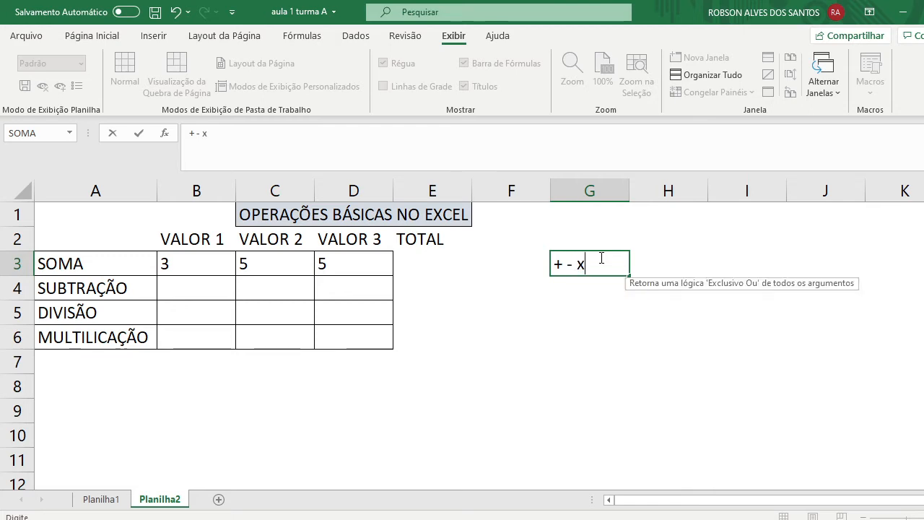
pyautogui.press('BackSpace')
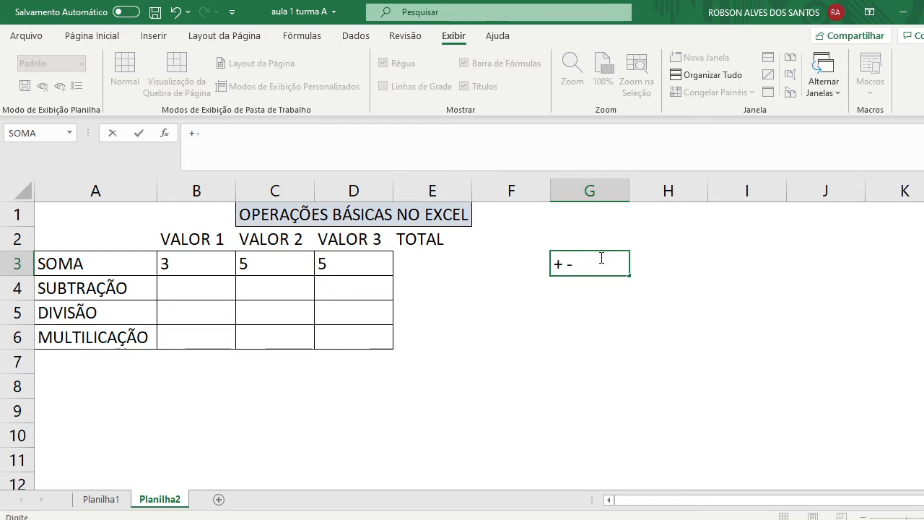
pyautogui.write('*?')
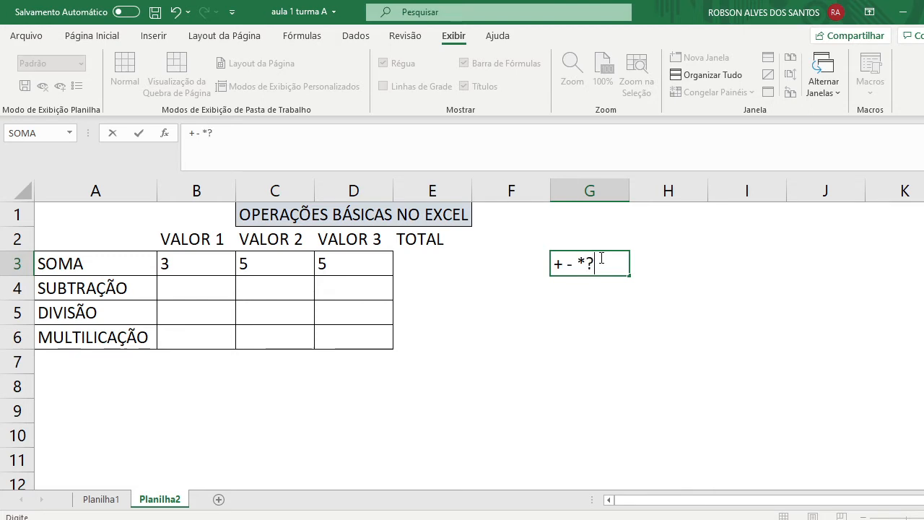
pyautogui.press('BackSpace')
pyautogui.write('/')
pyautogui.click(673, 295)
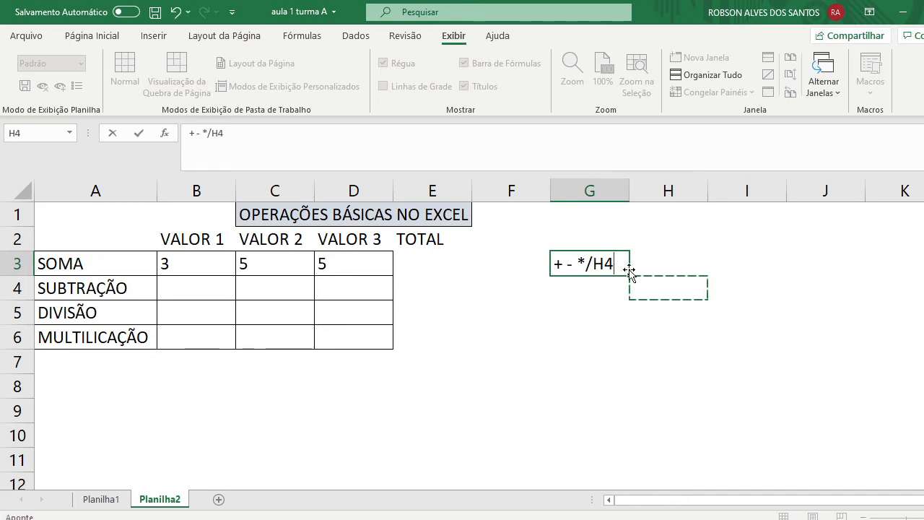
pyautogui.press('BackSpace')
pyautogui.press('BackSpace')
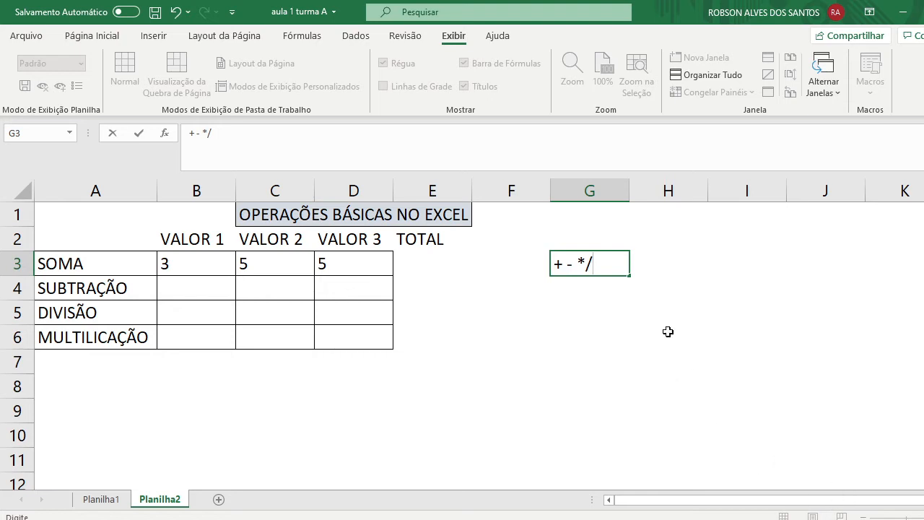
pyautogui.click(575, 307)
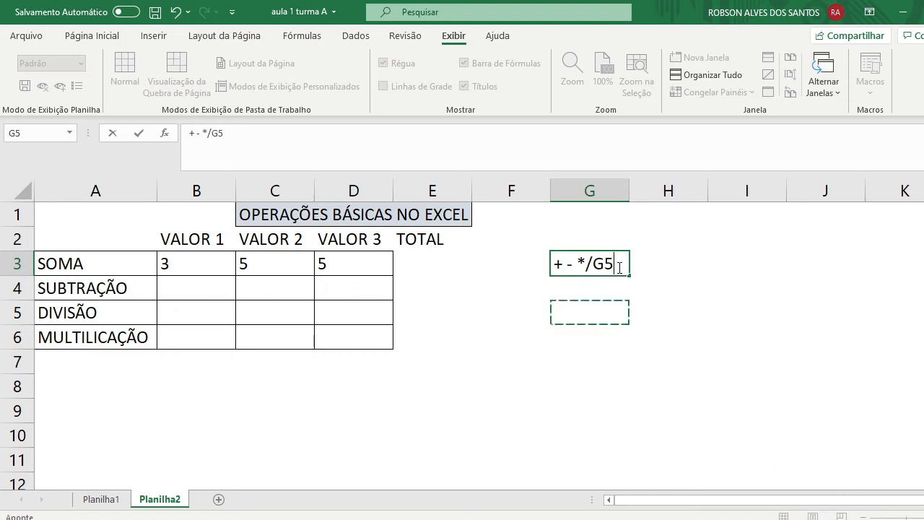
pyautogui.press('BackSpace')
pyautogui.press('BackSpace')
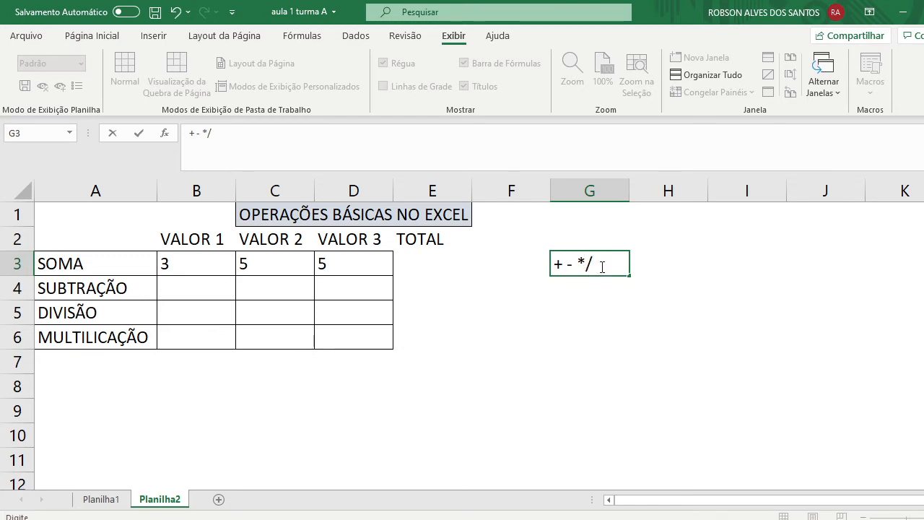
# Step: Erase the operator symbols from cell G3
pyautogui.press('BackSpace')
pyautogui.press('BackSpace')
pyautogui.press('BackSpace')
pyautogui.press('BackSpace')
pyautogui.press('BackSpace')
pyautogui.press('BackSpace')
# Step: Begin the addition formula =B3+ in the SOMA row's TOTAL cell E3
pyautogui.click(413, 264)
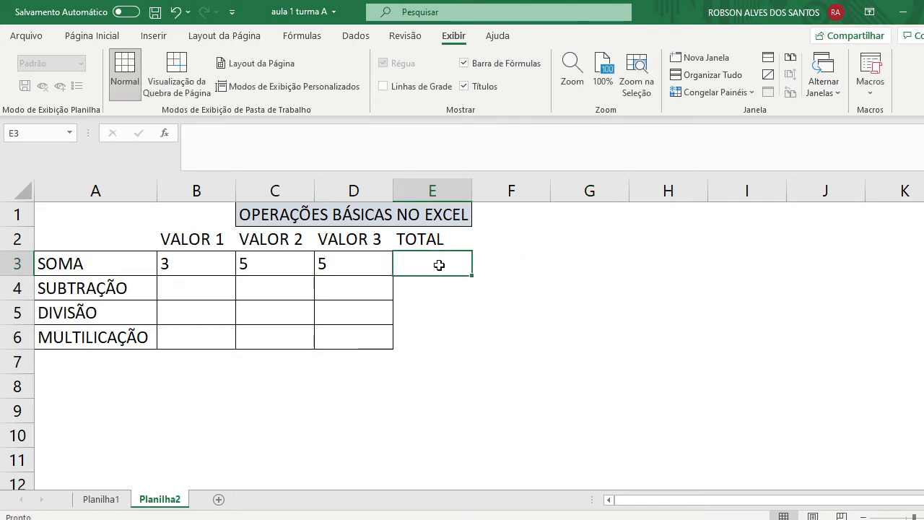
pyautogui.write('=')
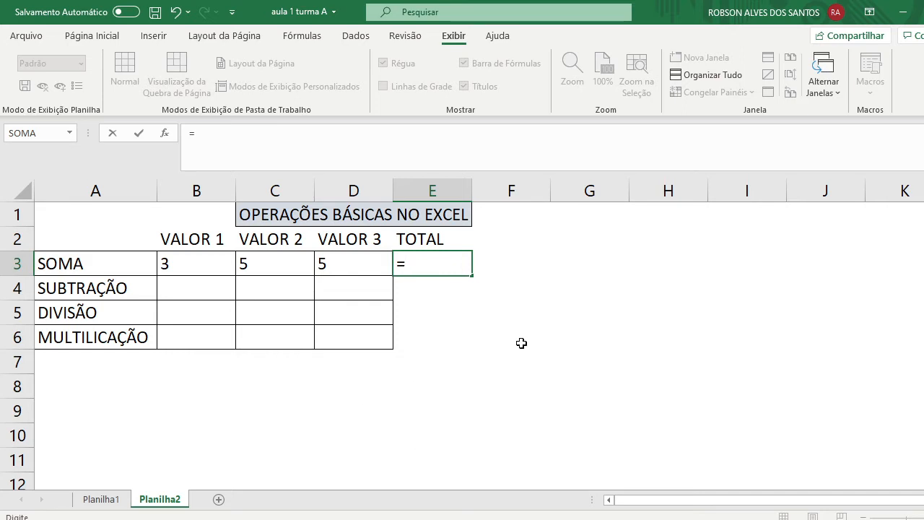
pyautogui.click(210, 265)
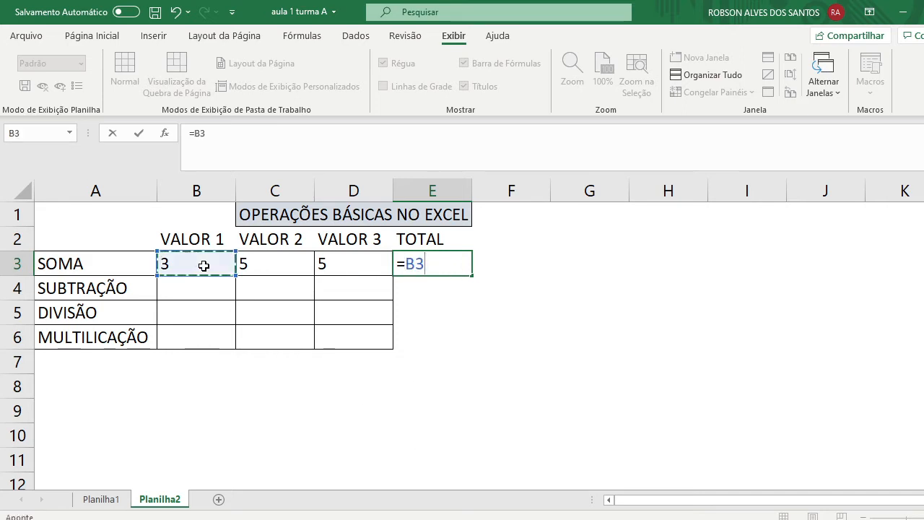
pyautogui.write('+')
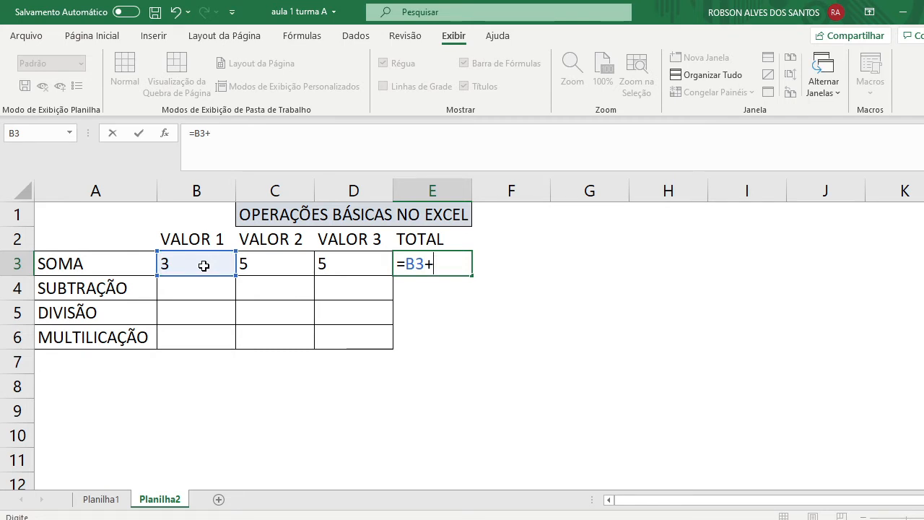
# Step: Complete the TOTAL formula in cell E3 of the SOMA row as =B3+C3+D3
pyautogui.click(280, 267)
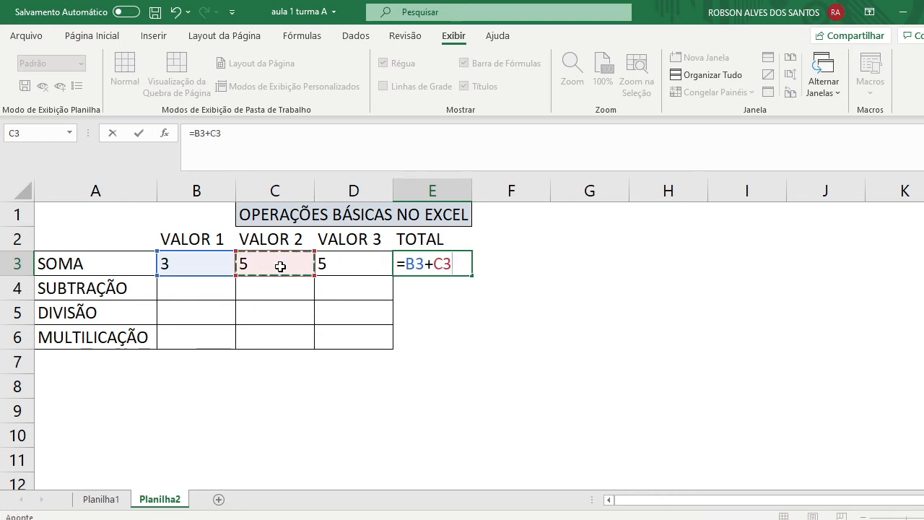
pyautogui.write('+')
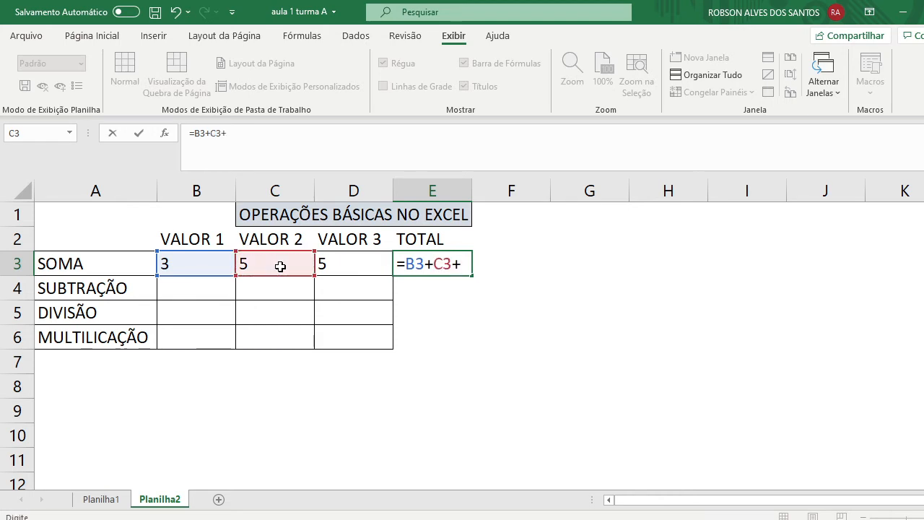
pyautogui.click(364, 275)
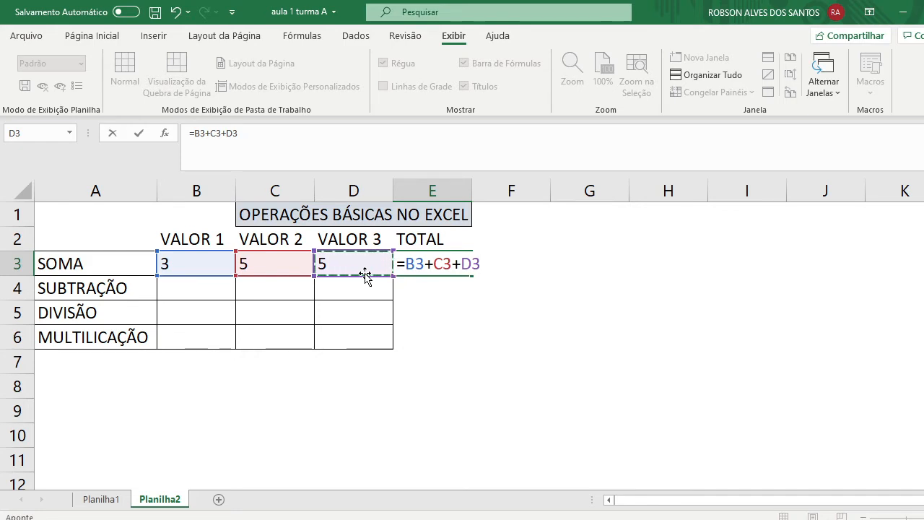
pyautogui.press('Return')
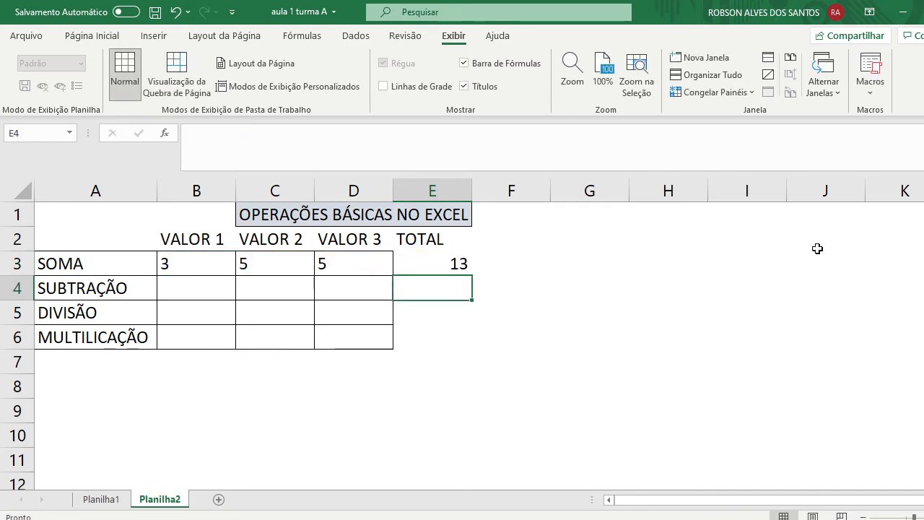
pyautogui.click(467, 260)
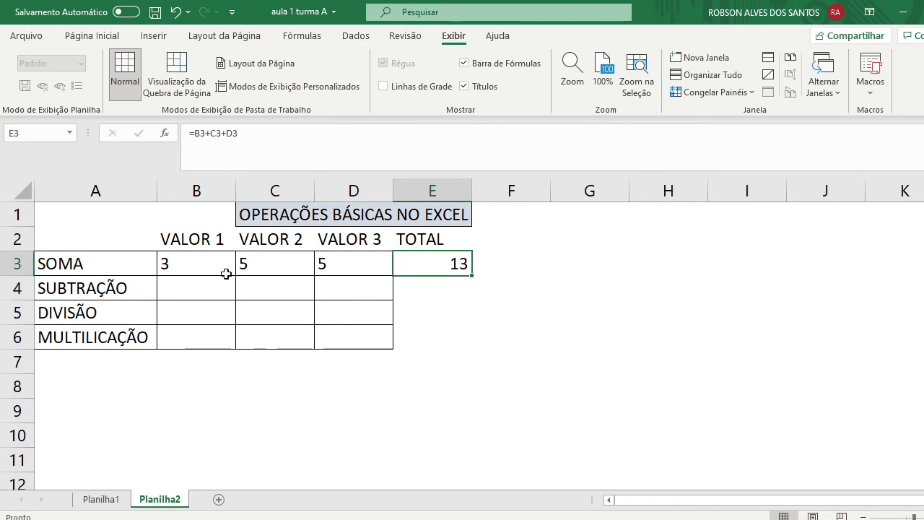
# Step: Change the SOMA row's VALOR 1 in B3 to 5 and its VALOR 2 in C3 to 4
pyautogui.click(194, 270)
pyautogui.write('5')
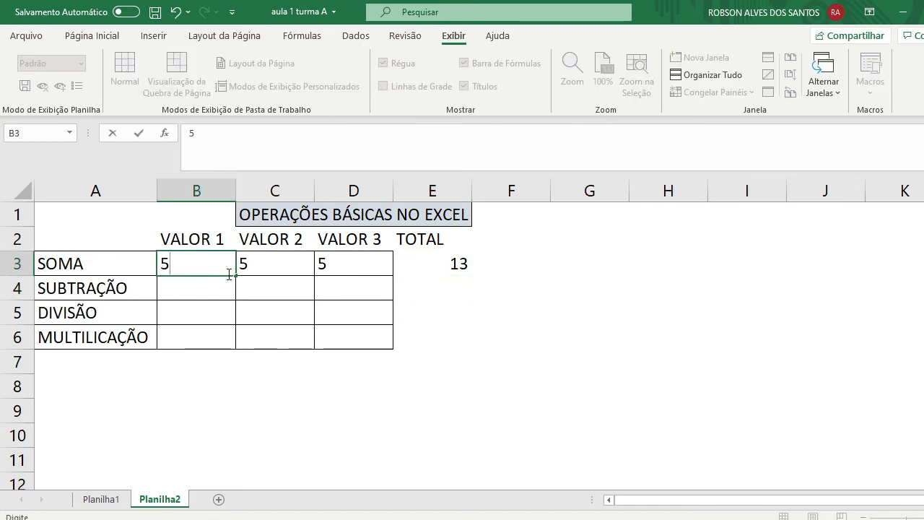
pyautogui.press('Return')
pyautogui.click(299, 267)
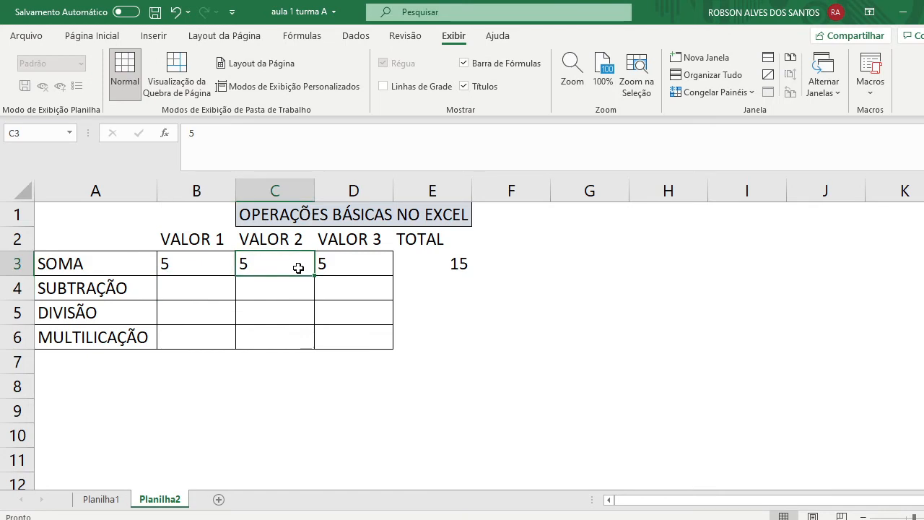
pyautogui.write('4')
pyautogui.click(426, 283)
pyautogui.click(461, 264)
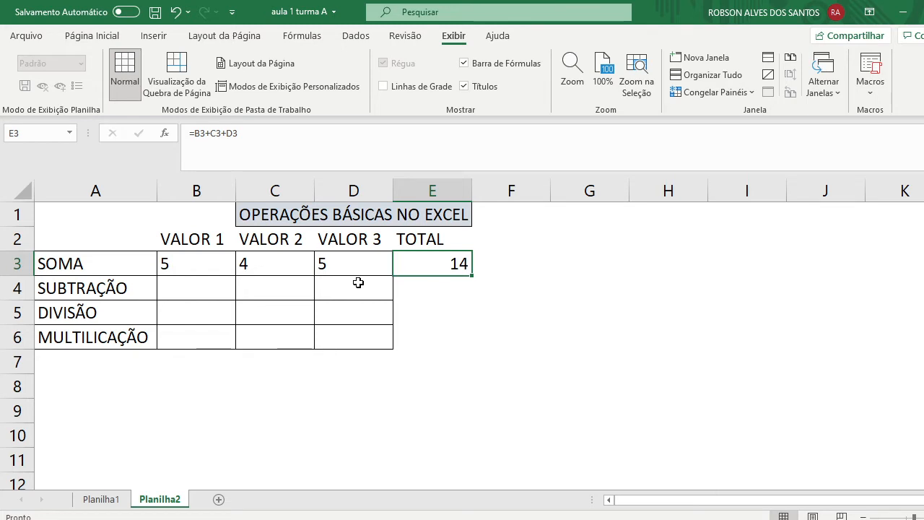
pyautogui.click(493, 339)
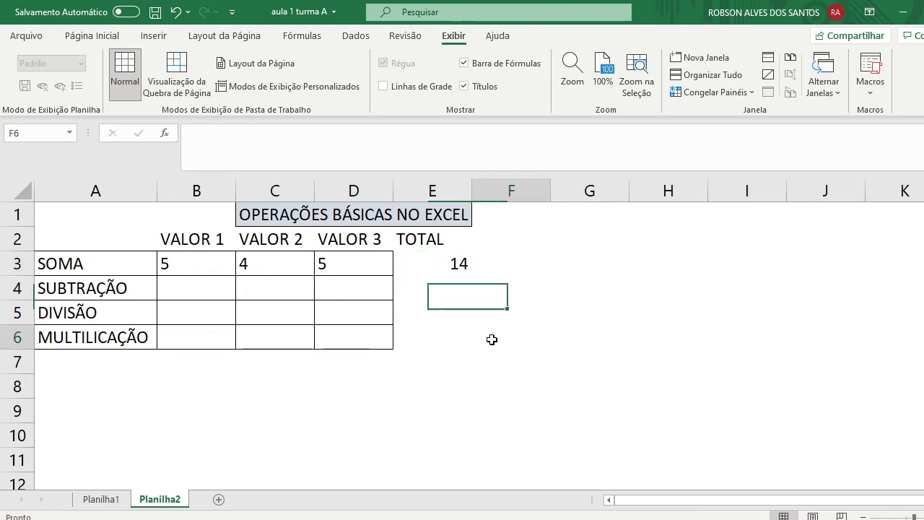
pyautogui.click(335, 262)
pyautogui.click(479, 264)
pyautogui.click(402, 269)
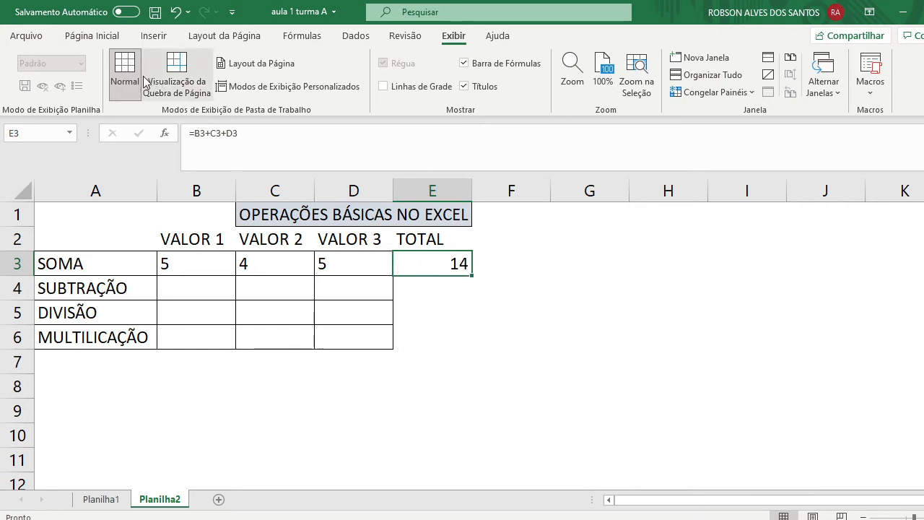
pyautogui.click(101, 36)
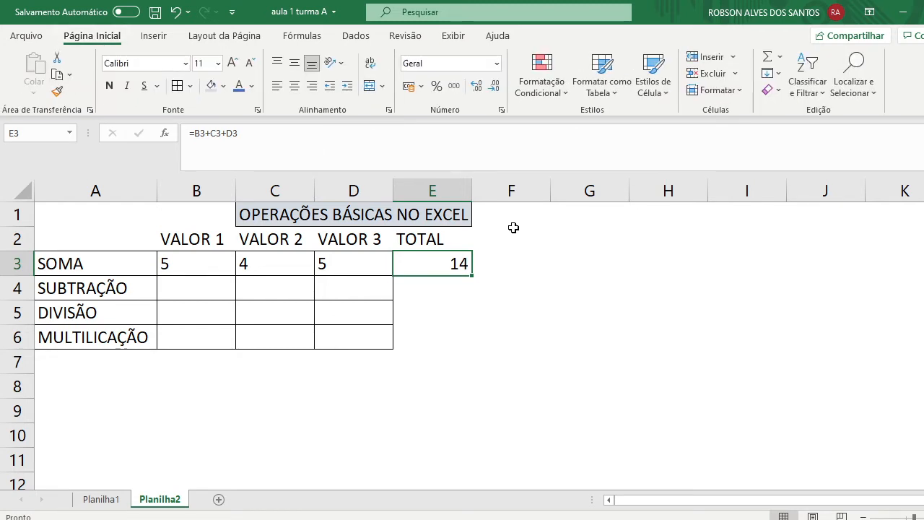
pyautogui.click(469, 295)
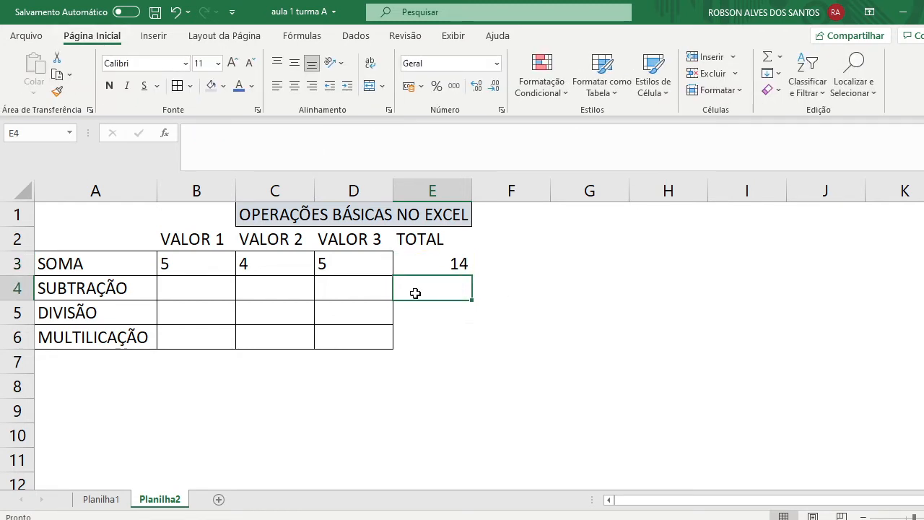
pyautogui.click(462, 272)
# Step: Enter a SOMA formula in cell F3 that lists the three values individually: =SOMA(B3;C3;D3)
pyautogui.click(509, 270)
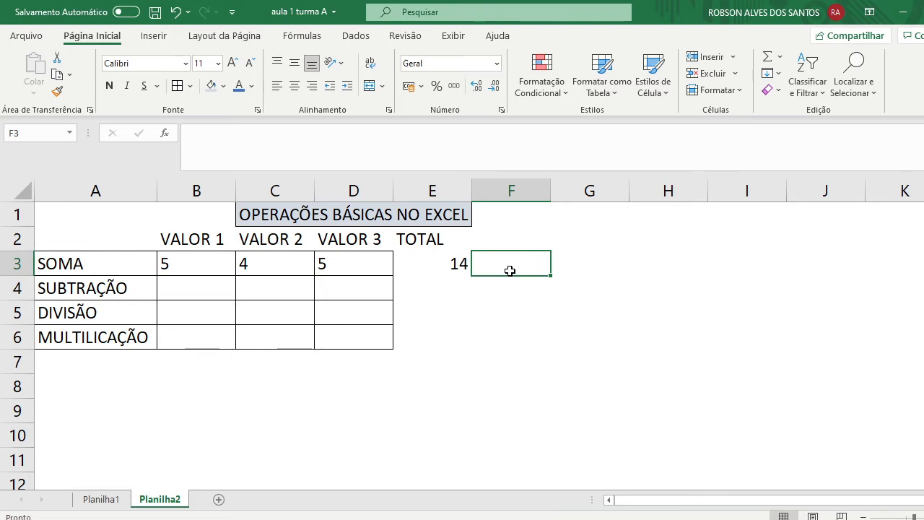
pyautogui.write('=')
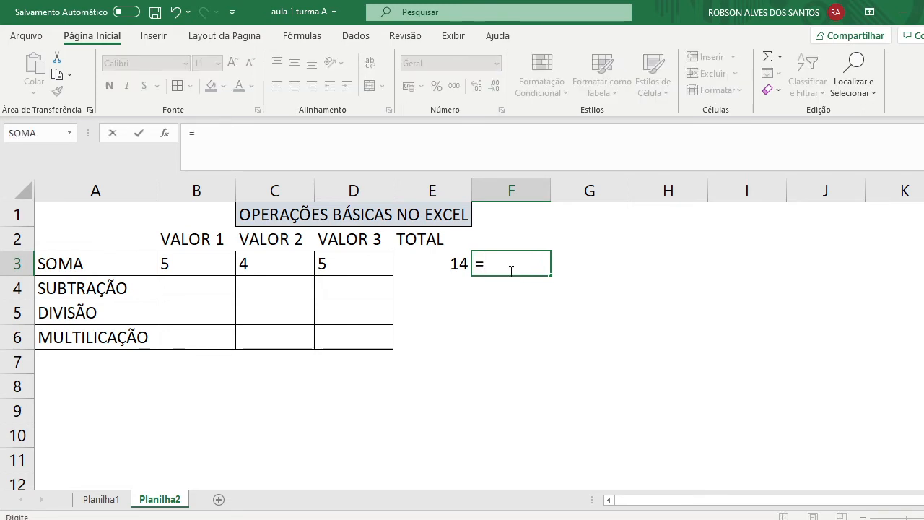
pyautogui.write('SOMA')
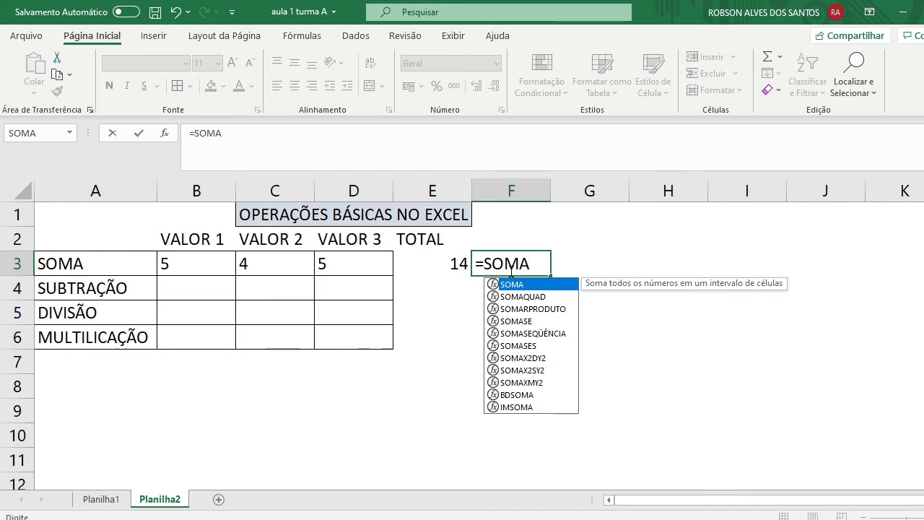
pyautogui.write('(')
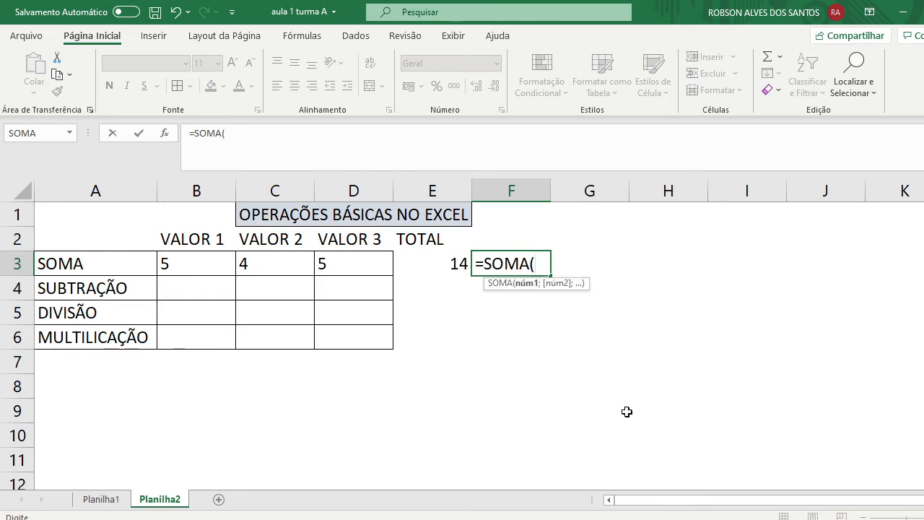
pyautogui.moveTo(568, 279); pyautogui.dragTo(708, 137)
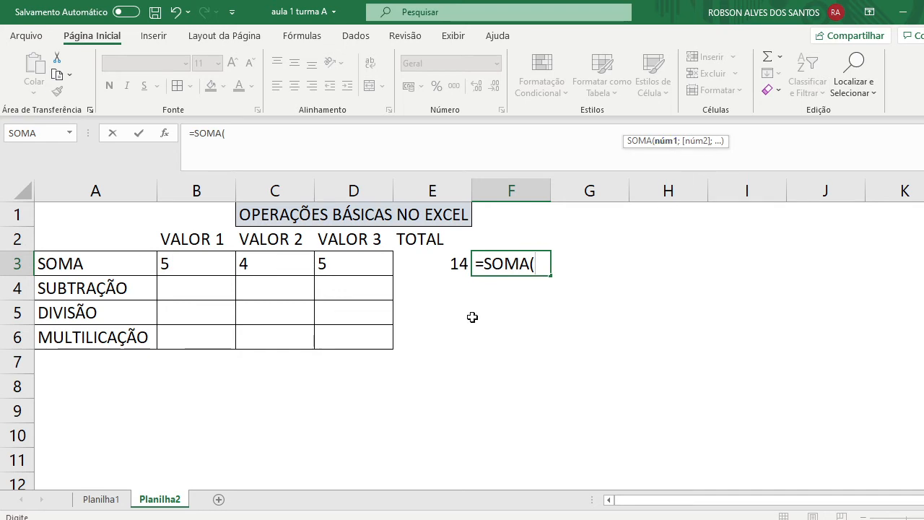
pyautogui.click(208, 267)
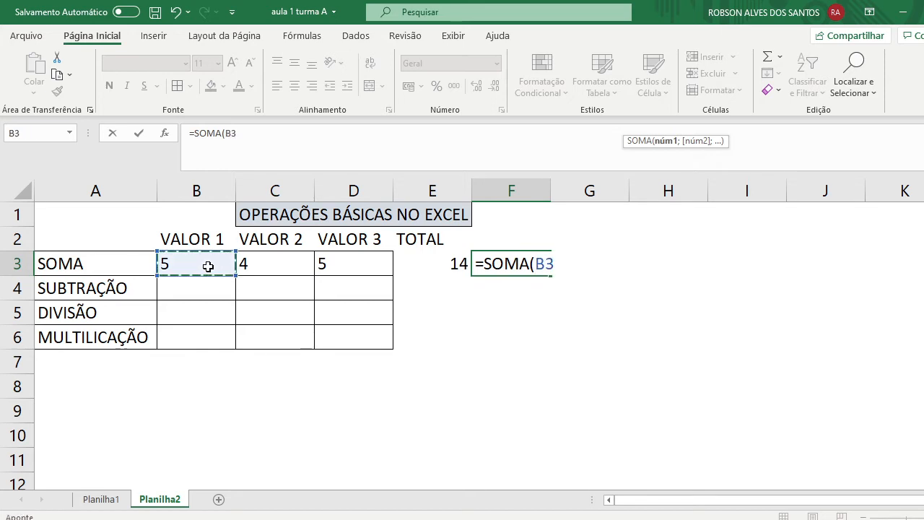
pyautogui.write(';')
pyautogui.click(260, 264)
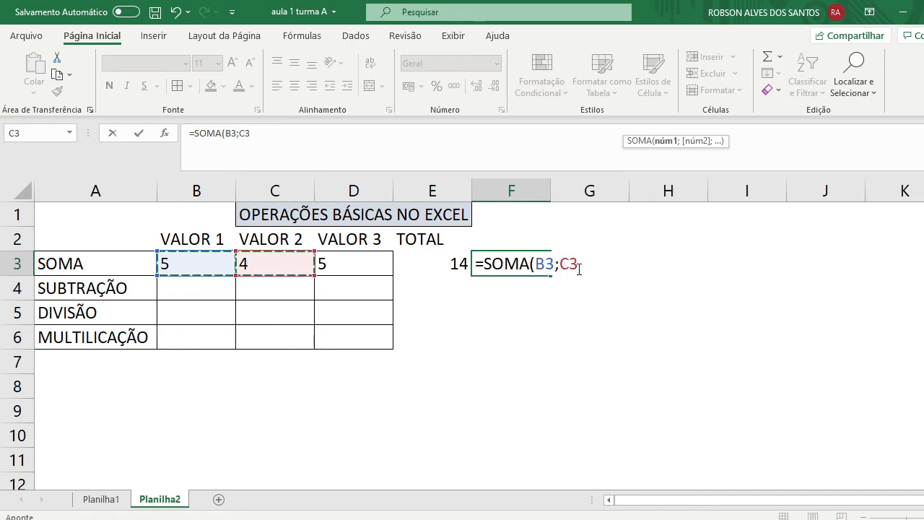
pyautogui.write(';')
pyautogui.click(355, 264)
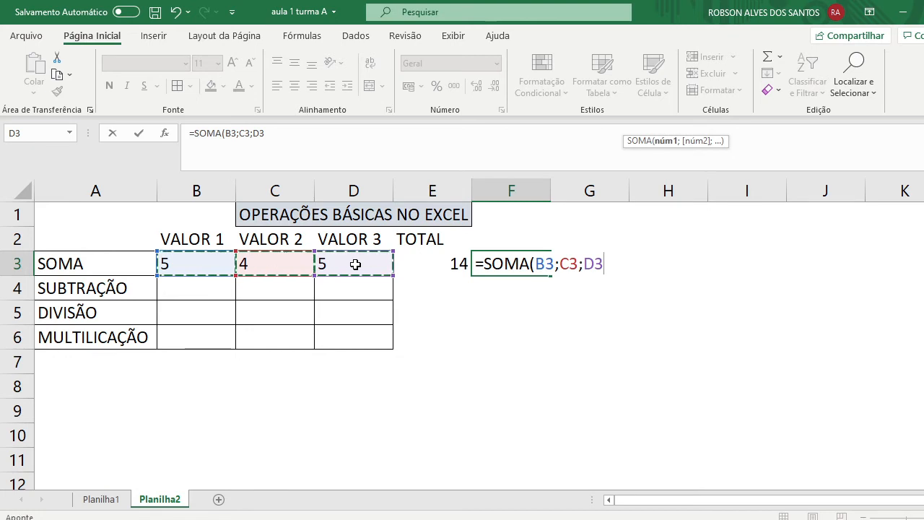
pyautogui.press('Tab')
pyautogui.click(533, 263)
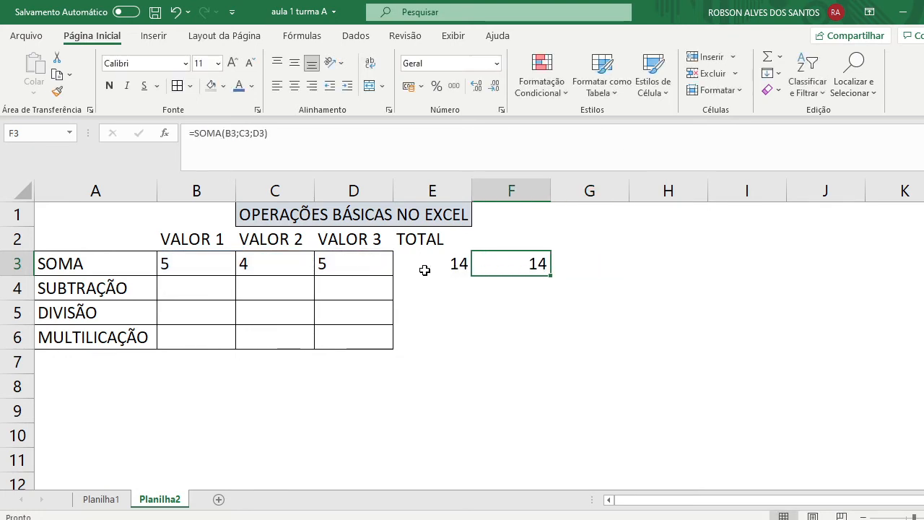
pyautogui.click(438, 270)
pyautogui.click(556, 281)
pyautogui.click(504, 264)
pyautogui.click(457, 264)
# Step: Rewrite the formula in cell F3 to sum the continuous range instead: =SOMA(B3:D3)
pyautogui.click(538, 264)
pyautogui.click(313, 140)
pyautogui.press('BackSpace')
pyautogui.press('BackSpace')
pyautogui.press('BackSpace')
pyautogui.press('BackSpace')
pyautogui.press('BackSpace')
pyautogui.press('BackSpace')
pyautogui.press('BackSpace')
pyautogui.press('BackSpace')
pyautogui.press('BackSpace')
pyautogui.press('BackSpace')
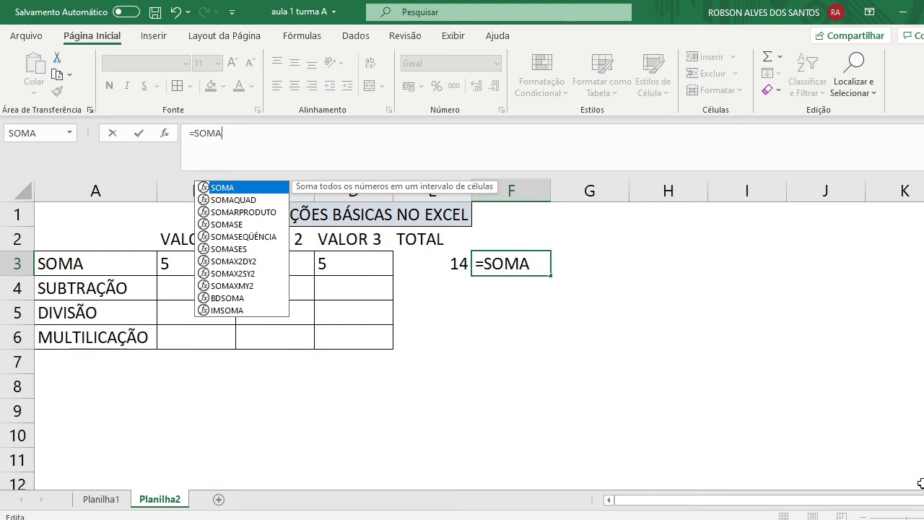
pyautogui.write('(')
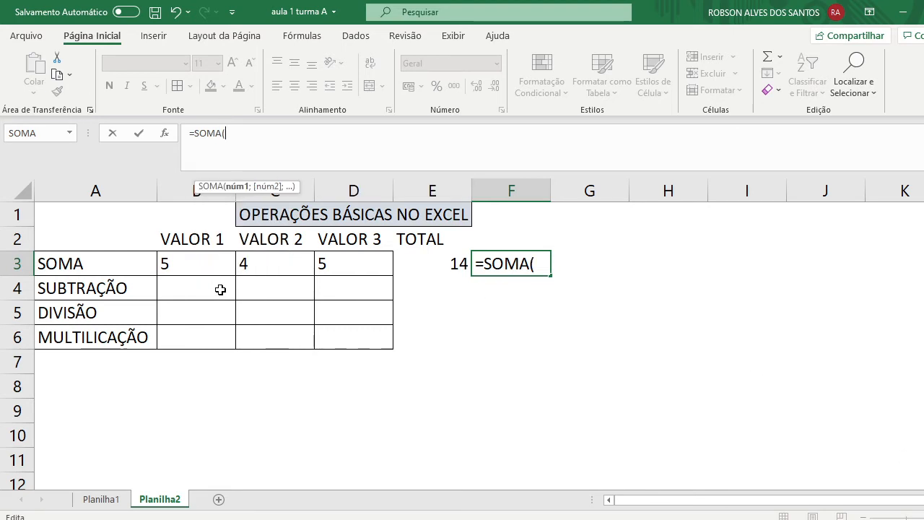
pyautogui.click(184, 269)
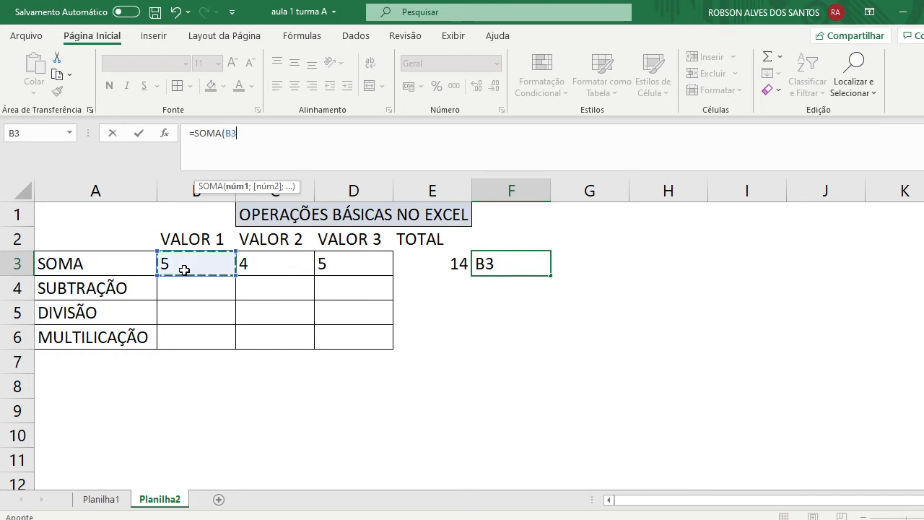
pyautogui.moveTo(212, 268); pyautogui.dragTo(339, 265)
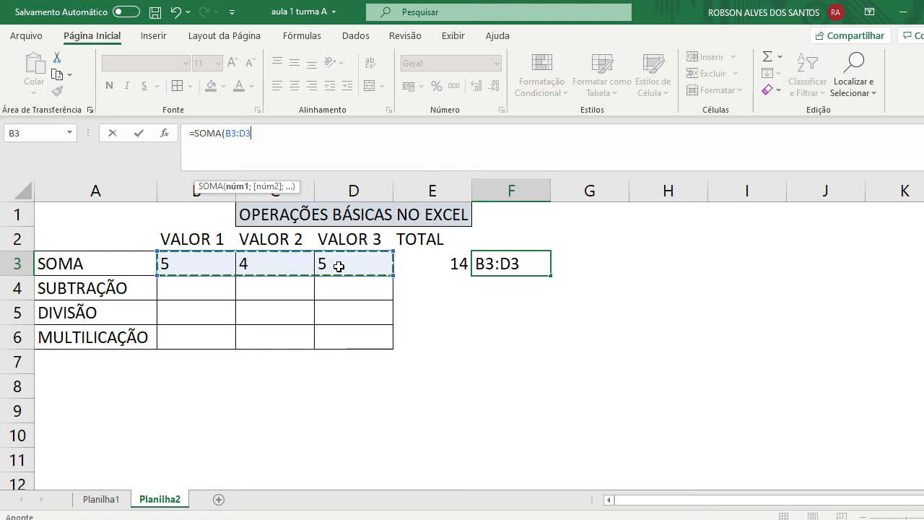
pyautogui.press('Tab')
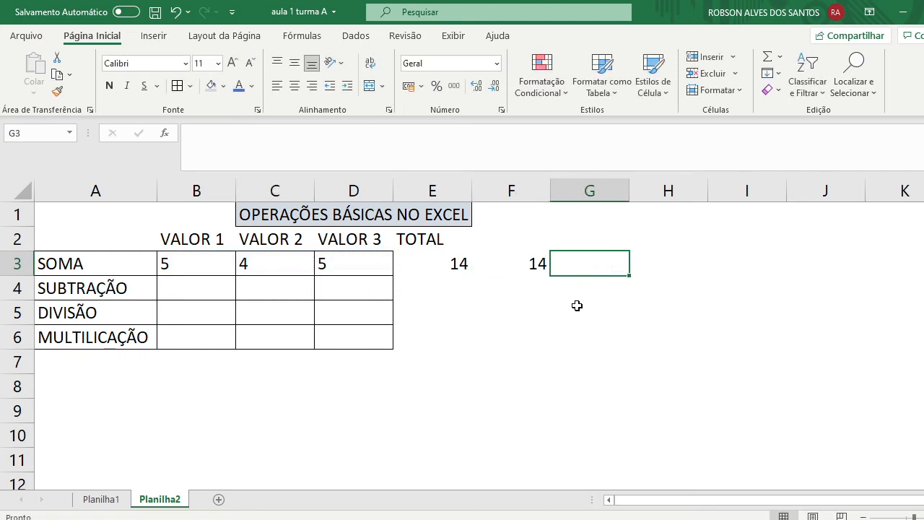
pyautogui.click(536, 268)
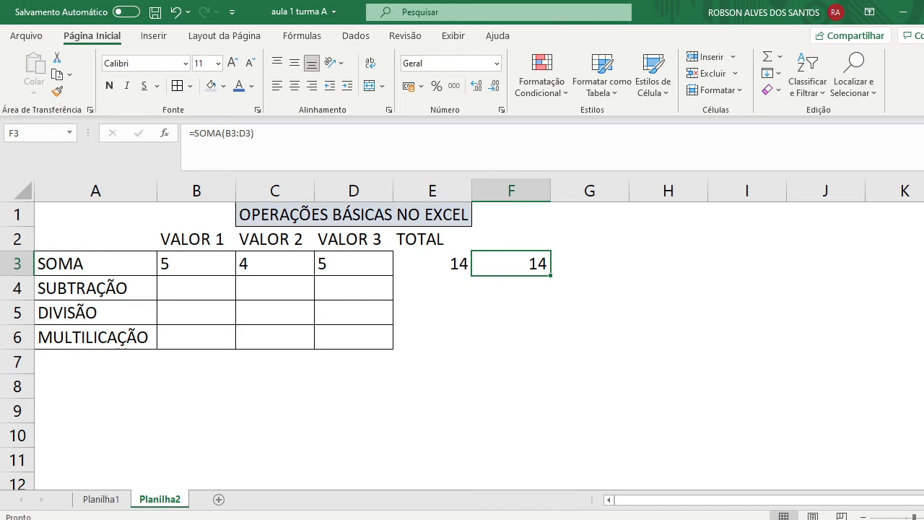
# Step: Switch to the Teams meeting window to check the participants and the meeting chat, and return to the spreadsheet
pyautogui.click(549, 519)
pyautogui.click(549, 462)
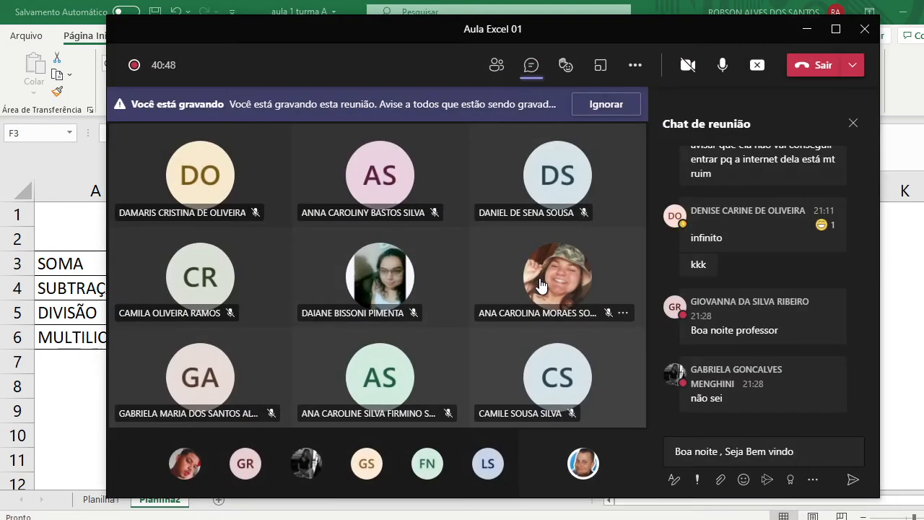
pyautogui.moveTo(542, 285)
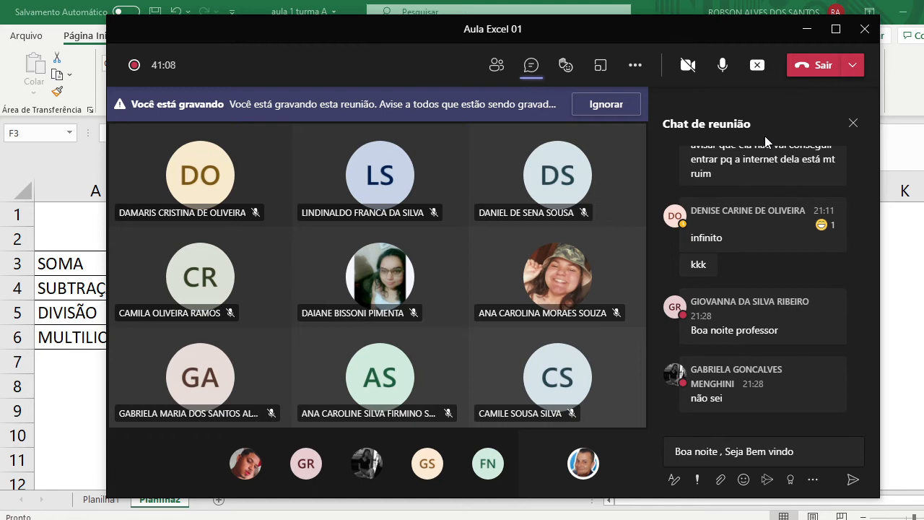
pyautogui.moveTo(542, 175)
pyautogui.click(814, 36)
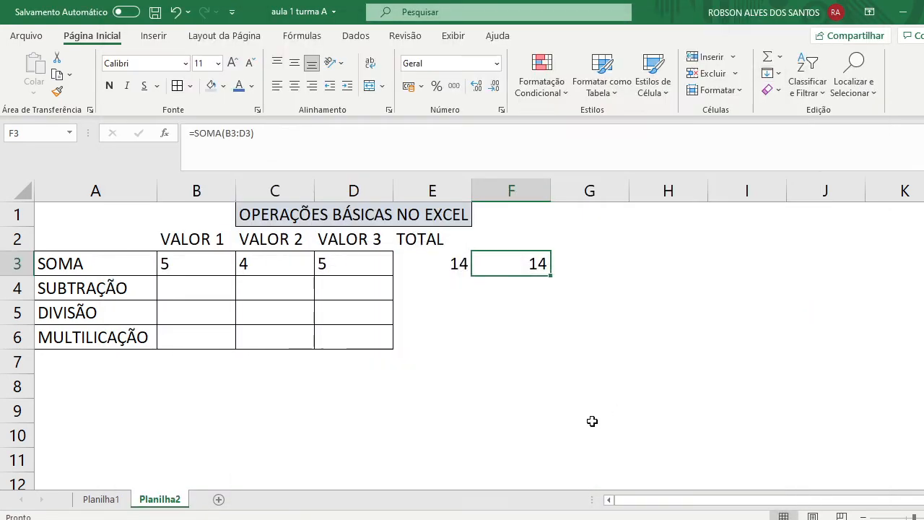
pyautogui.click(475, 310)
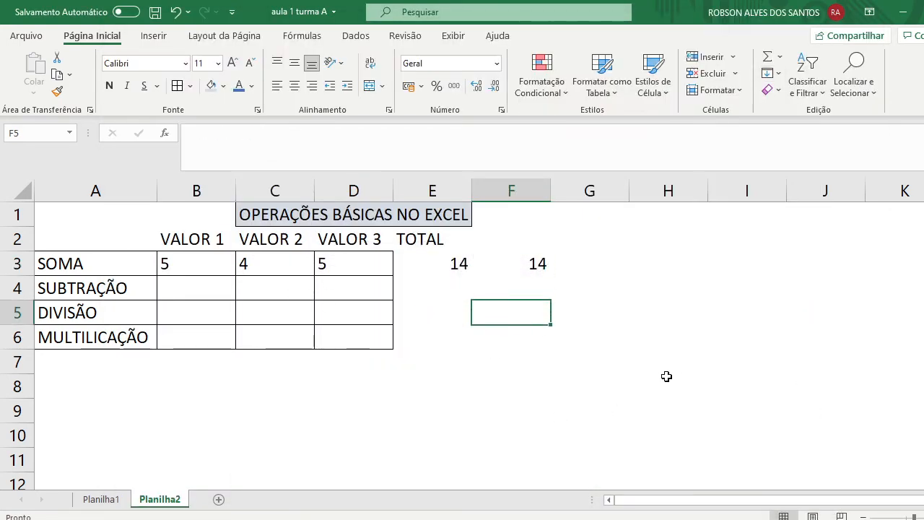
pyautogui.click(619, 272)
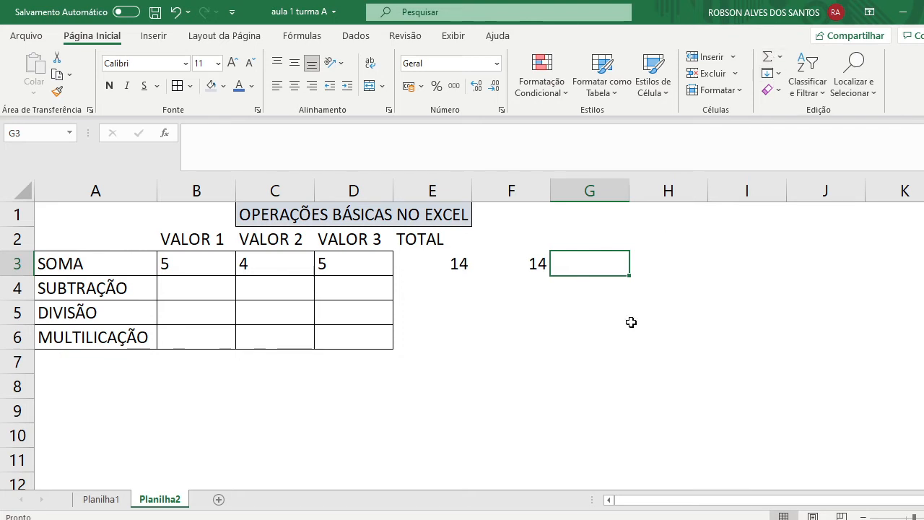
pyautogui.hotkey('alt', '=')
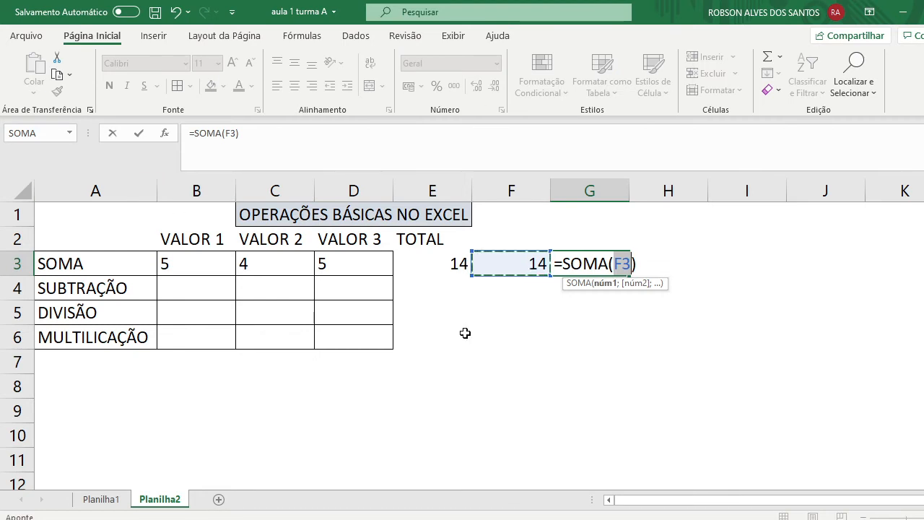
pyautogui.press('Down')
pyautogui.press('Down')
pyautogui.press('Down')
pyautogui.click(408, 263)
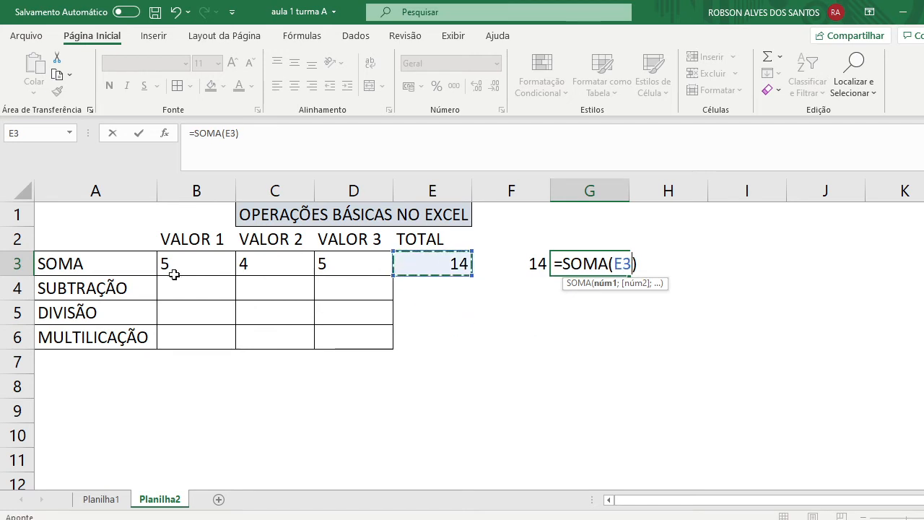
pyautogui.moveTo(180, 270); pyautogui.dragTo(442, 264)
pyautogui.click(471, 321)
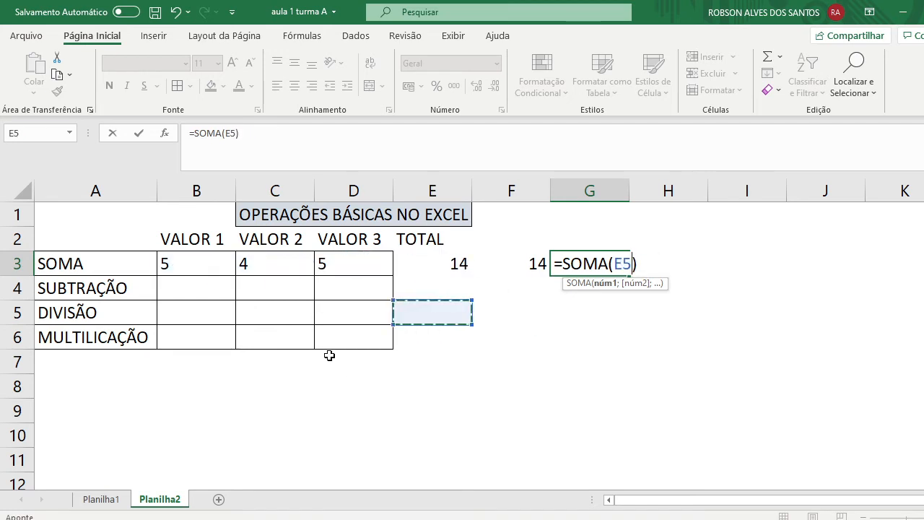
pyautogui.click(292, 287)
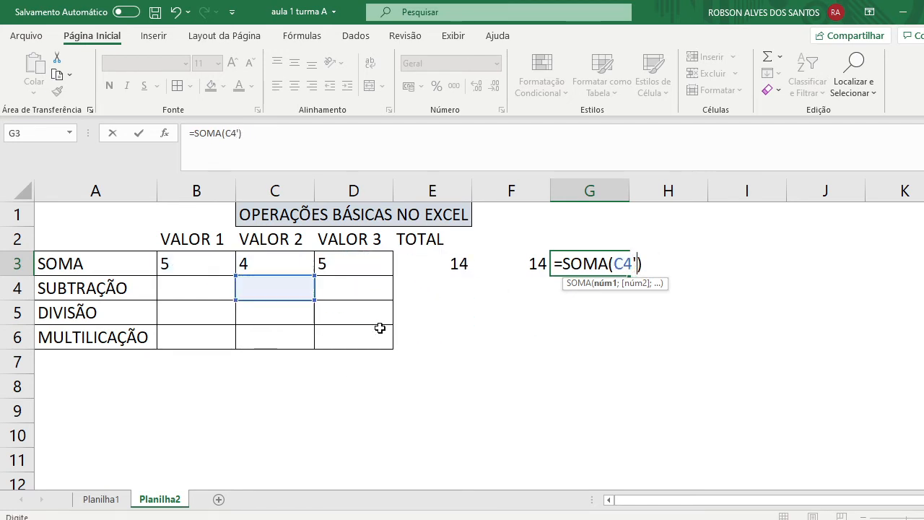
pyautogui.press('Escape')
# Step: Fill the VALOR 2 column for SUBTRAÇÃO, DIVISÃO and MULTILICAÇÃO (C4:C6) with 5, 6 and 8
pyautogui.click(276, 289)
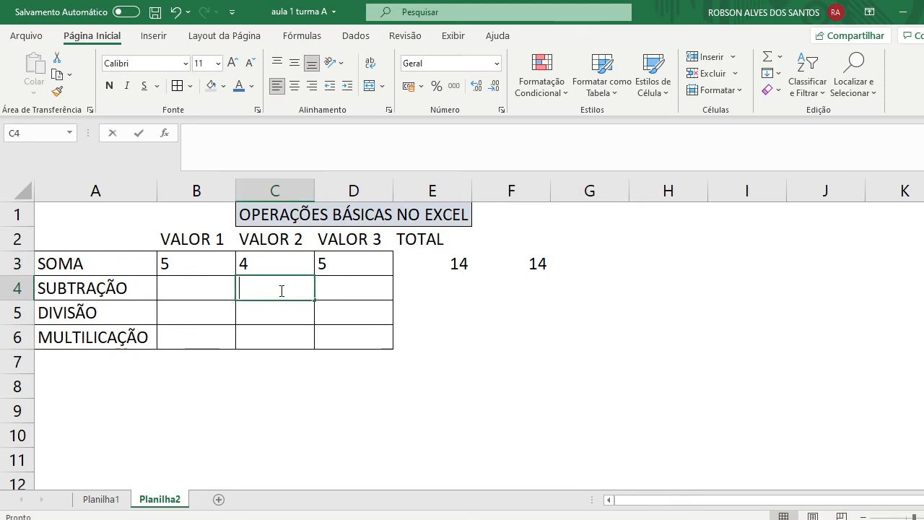
pyautogui.write('5')
pyautogui.press('Return')
pyautogui.write('6')
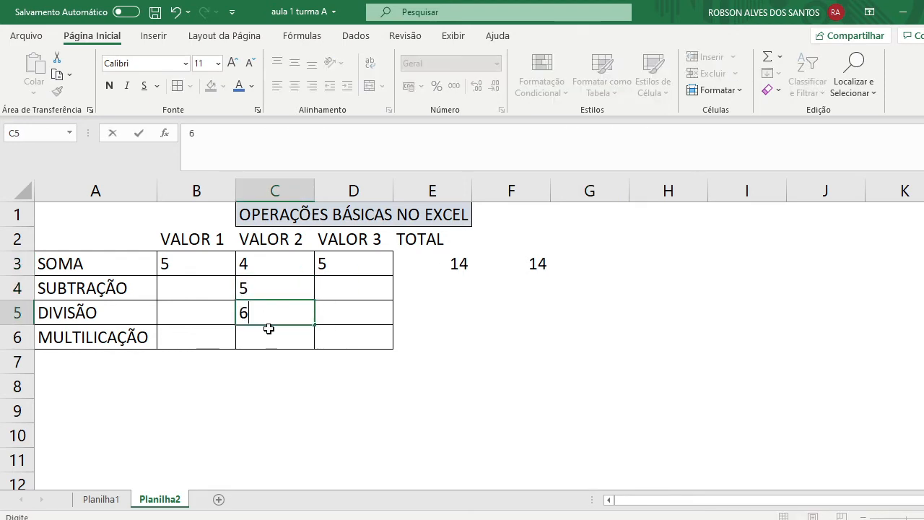
pyautogui.press('Return')
pyautogui.write('8')
pyautogui.press('Return')
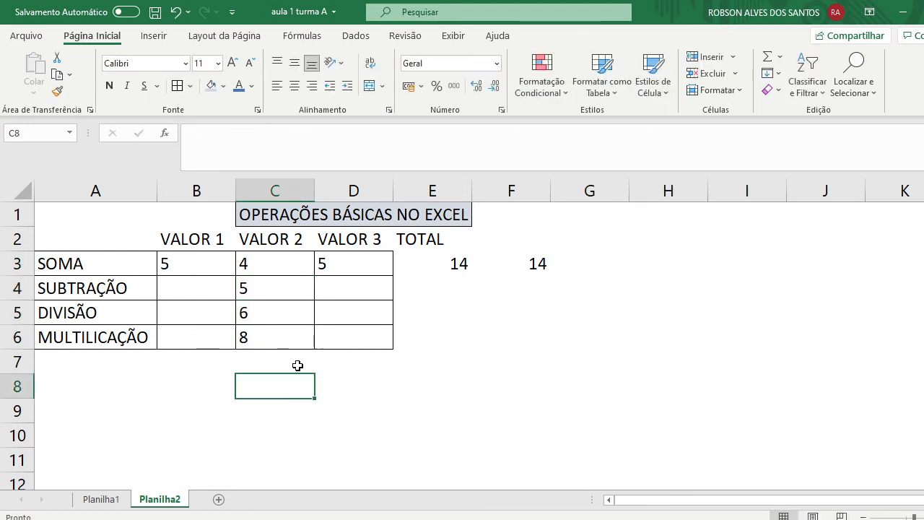
# Step: Total the VALOR 2 column in cell C7 with AutoSum over the range C3:C6
pyautogui.click(779, 57)
pyautogui.click(786, 75)
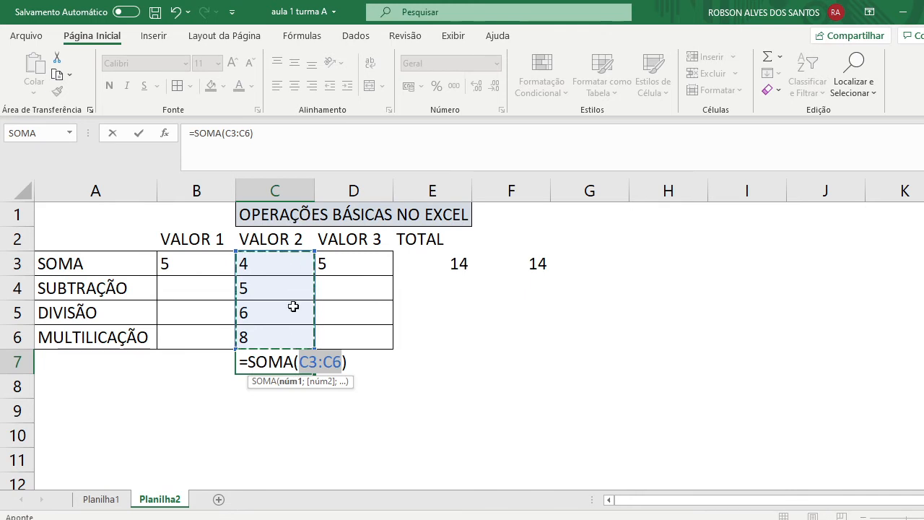
pyautogui.press('Tab')
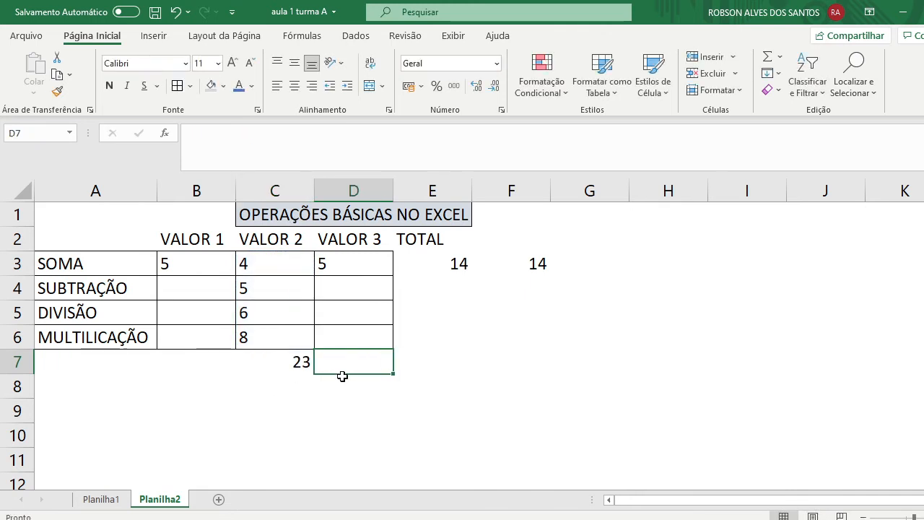
pyautogui.click(261, 369)
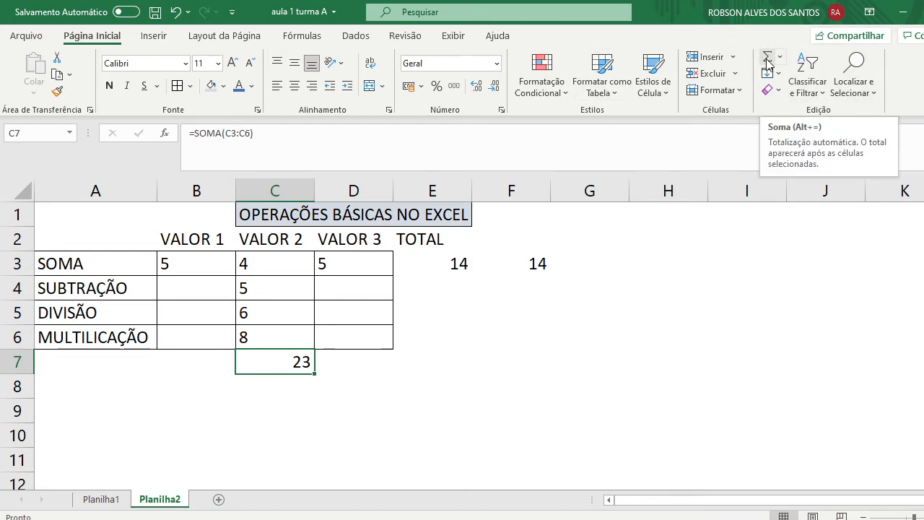
pyautogui.click(325, 401)
# Step: Clear cell C7 and re-create its total with AutoSum as =SOMA(C3:C6)
pyautogui.click(287, 365)
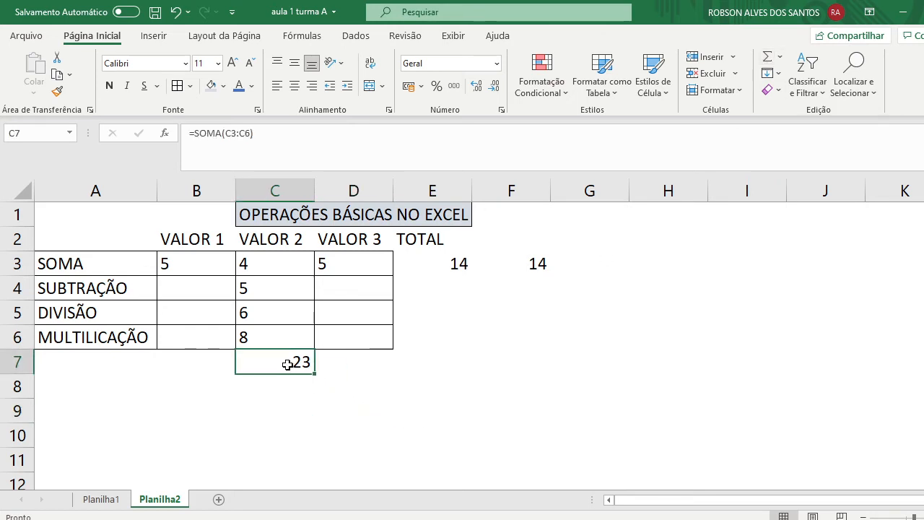
pyautogui.press('Delete')
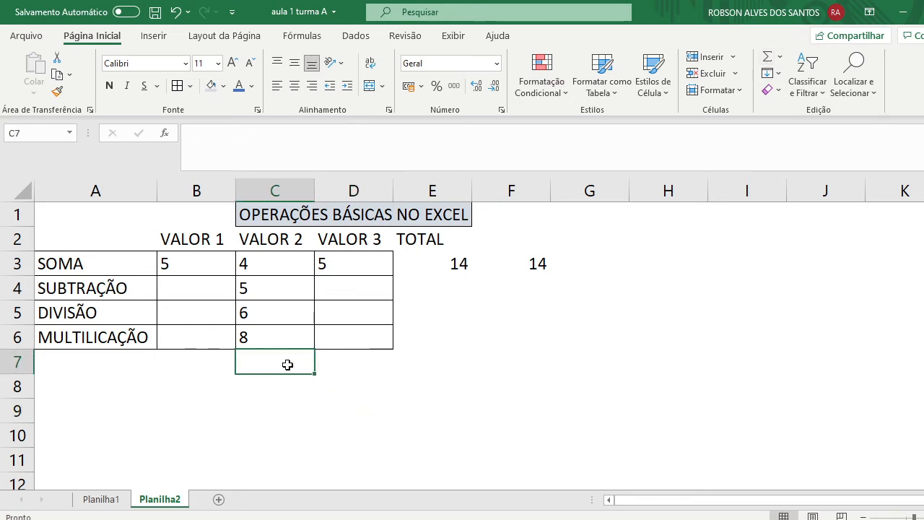
pyautogui.hotkey('alt', '=')
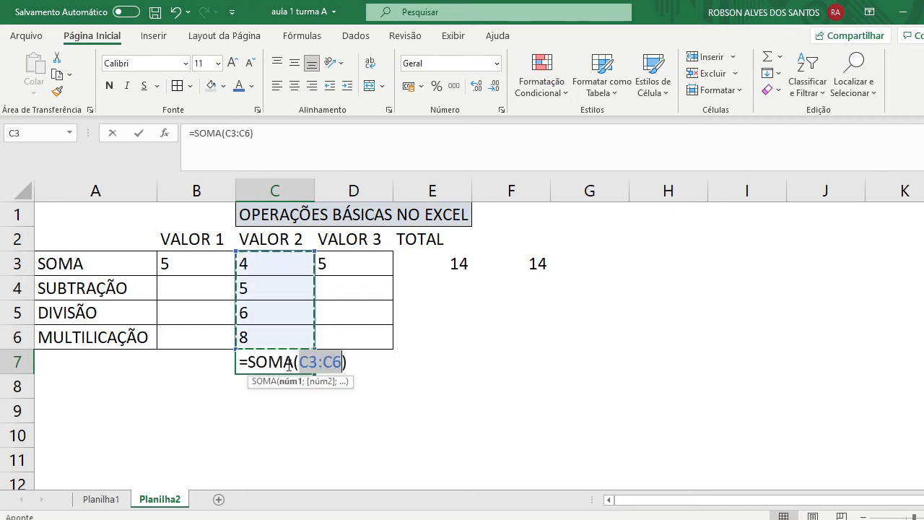
pyautogui.press('Tab')
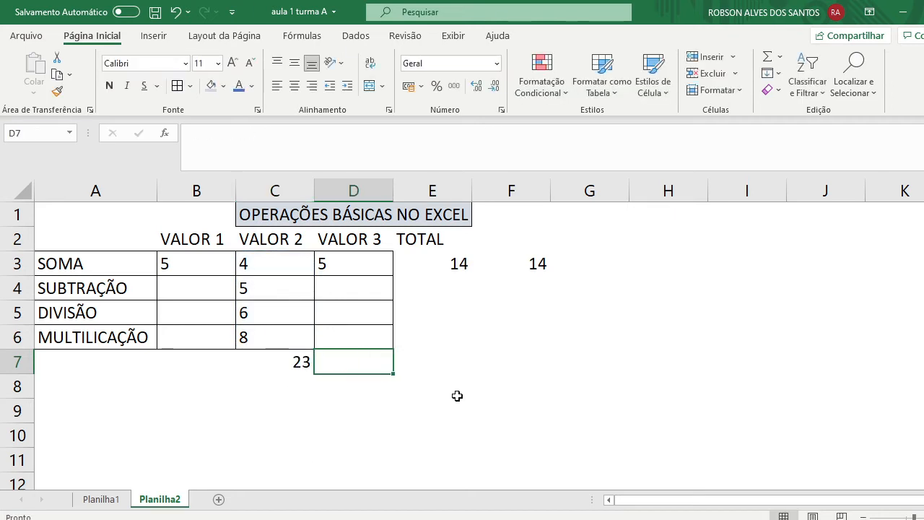
# Step: Delete the AutoSum total below the VALOR 2 column in cell C7
pyautogui.click(458, 396)
pyautogui.click(280, 367)
pyautogui.press('Delete')
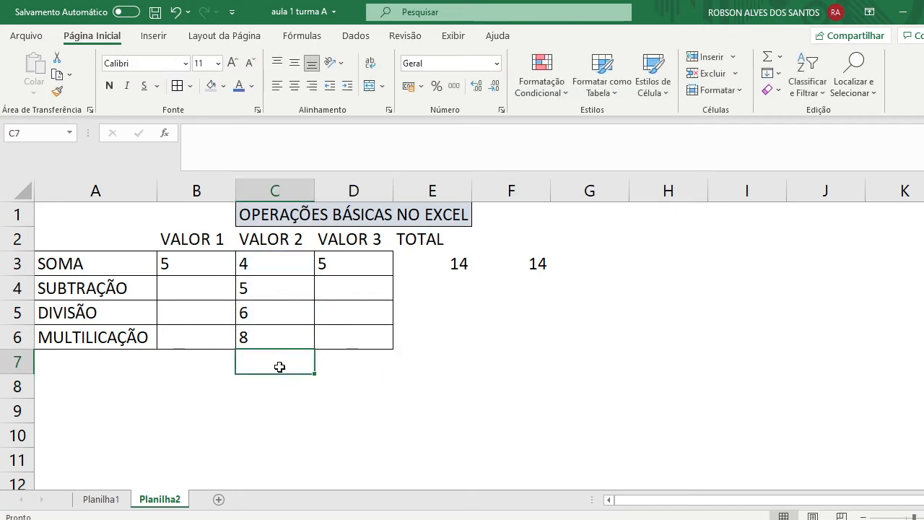
# Step: Enter 4 as the SUBTRAÇÃO row's VALOR 1 in cell B4
pyautogui.click(214, 292)
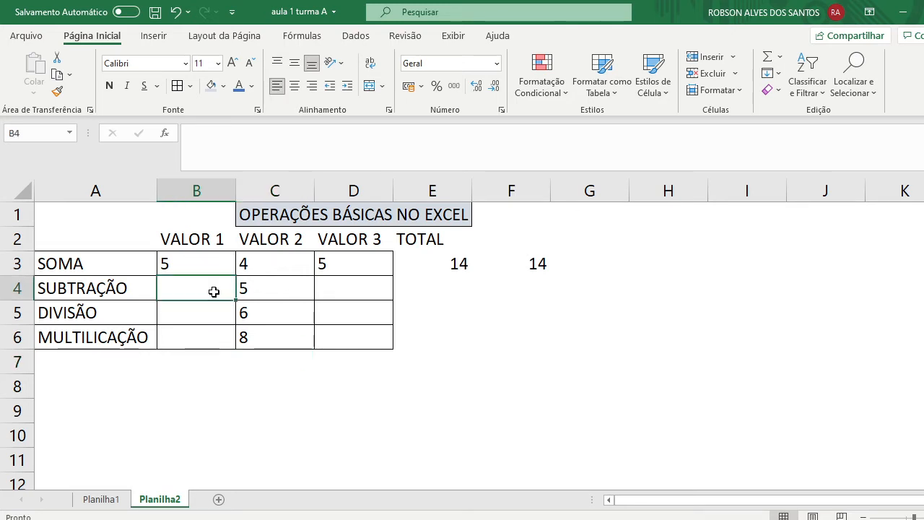
pyautogui.write('4')
pyautogui.press('Tab')
pyautogui.click(366, 287)
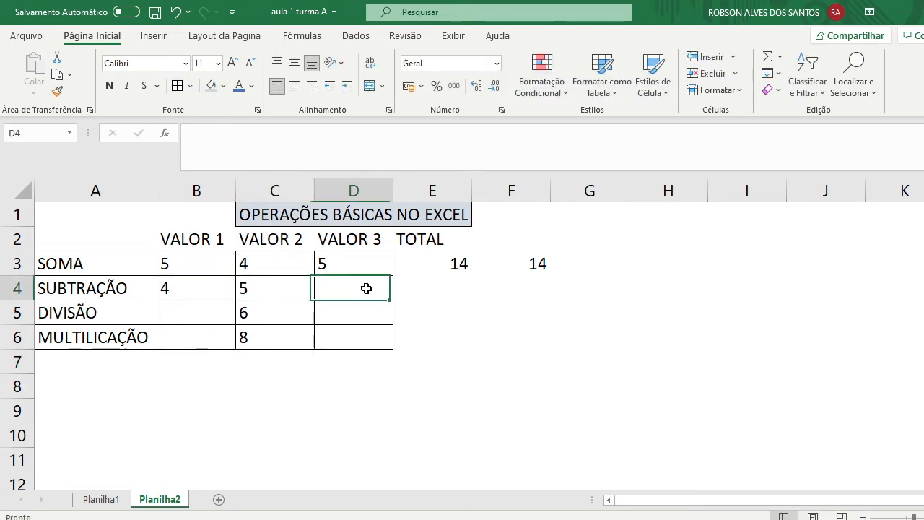
# Step: Clear the SOMA row's addition formula from the TOTAL cell E3
pyautogui.moveTo(423, 261); pyautogui.dragTo(504, 275)
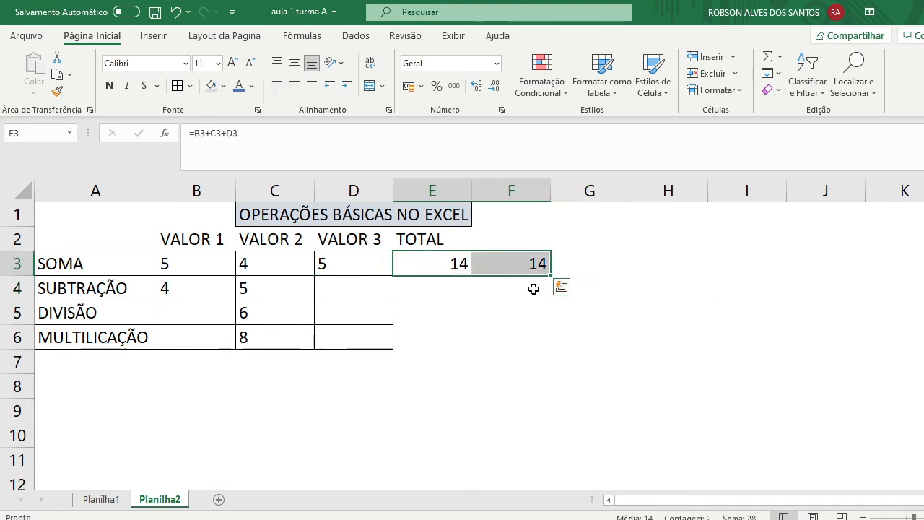
pyautogui.press('BackSpace')
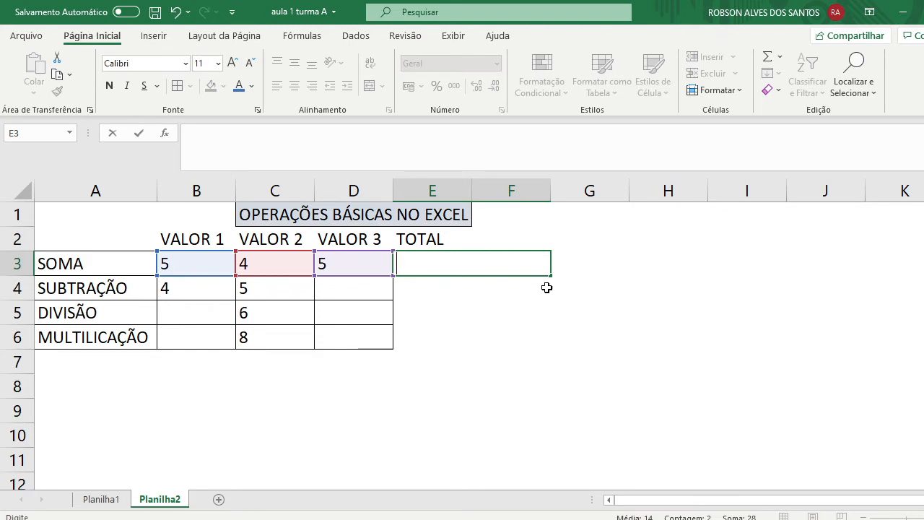
pyautogui.click(355, 294)
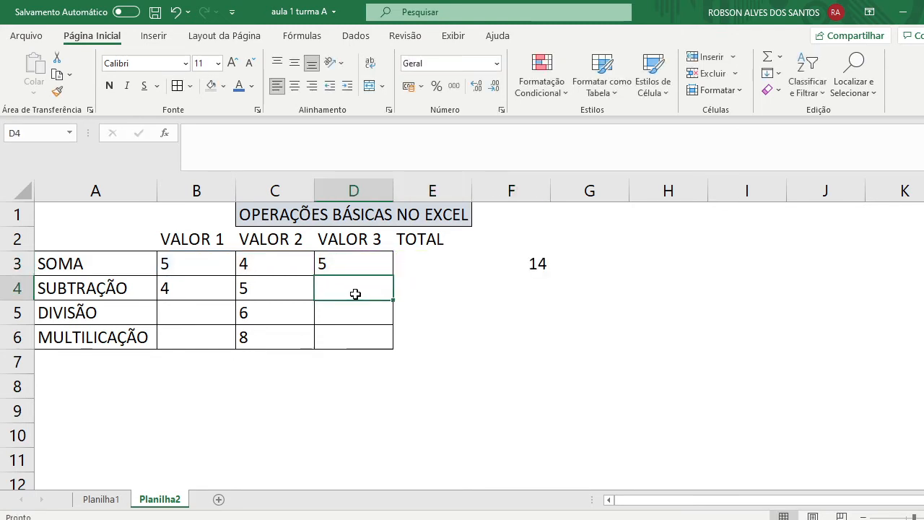
# Step: Enter a subtraction formula in cell D4 that takes VALOR 2 from VALOR 1: =B4-C4
pyautogui.write('=')
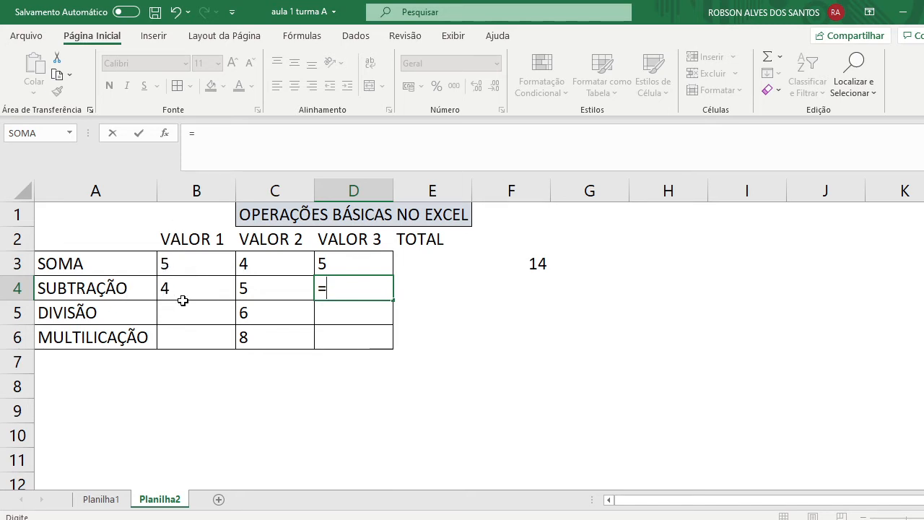
pyautogui.write('B4')
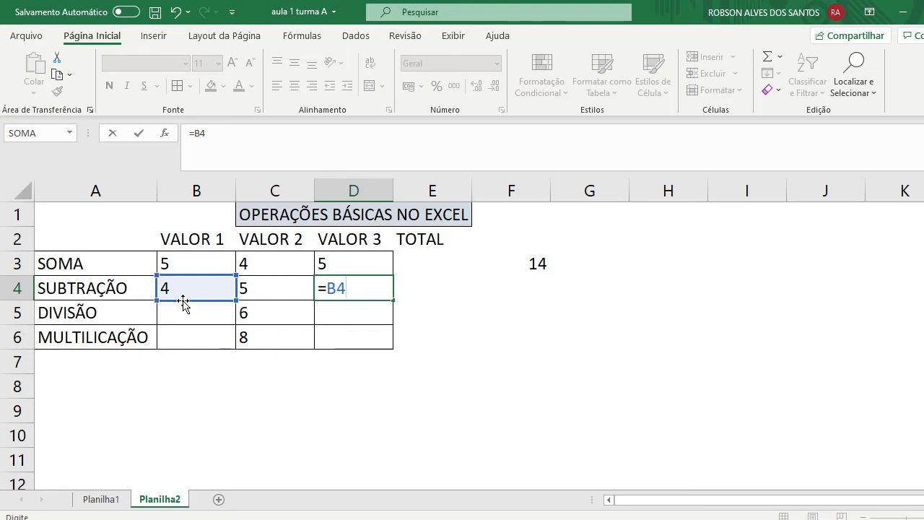
pyautogui.write('-')
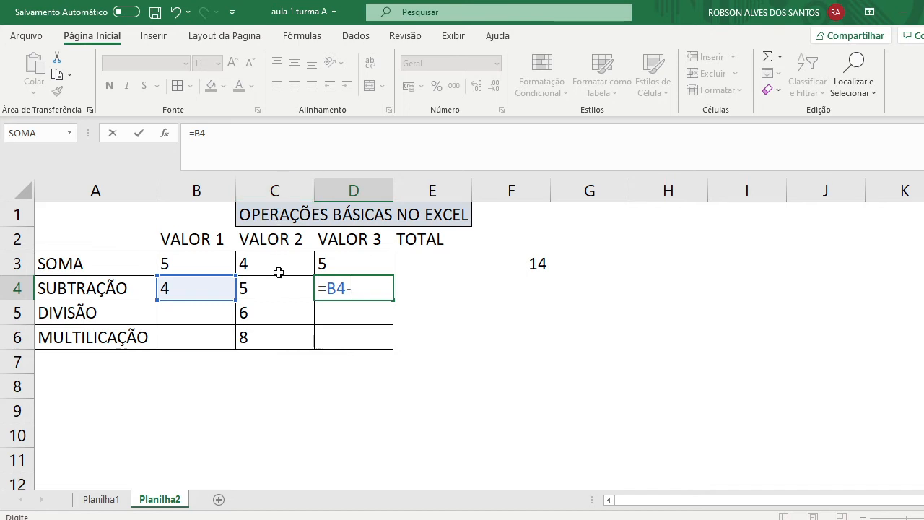
pyautogui.click(250, 290)
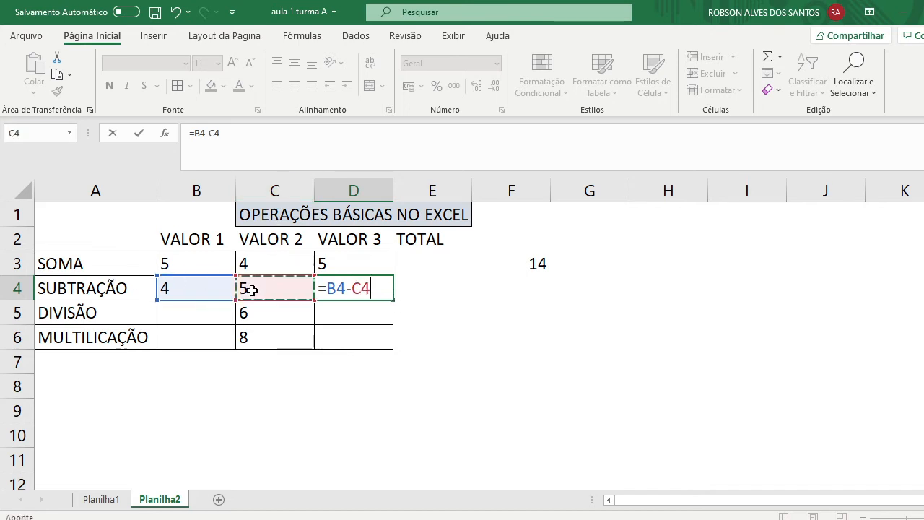
pyautogui.press('Tab')
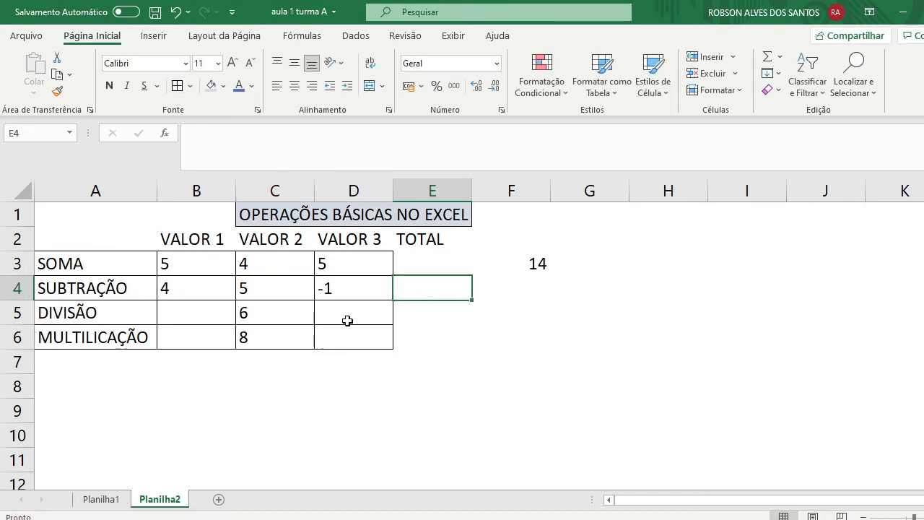
# Step: Change the SUBTRAÇÃO row's VALOR 1 in B4 to 9 and check the formula in D4
pyautogui.click(201, 296)
pyautogui.click(239, 295)
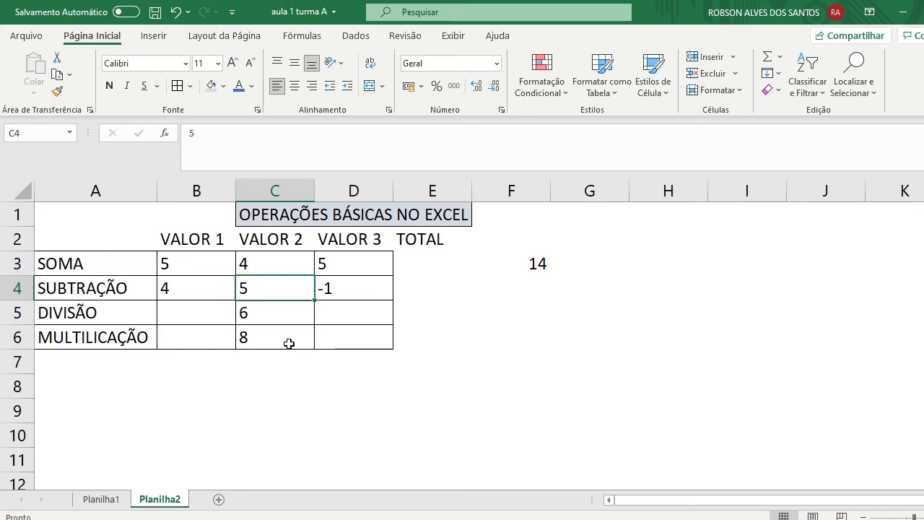
pyautogui.click(205, 296)
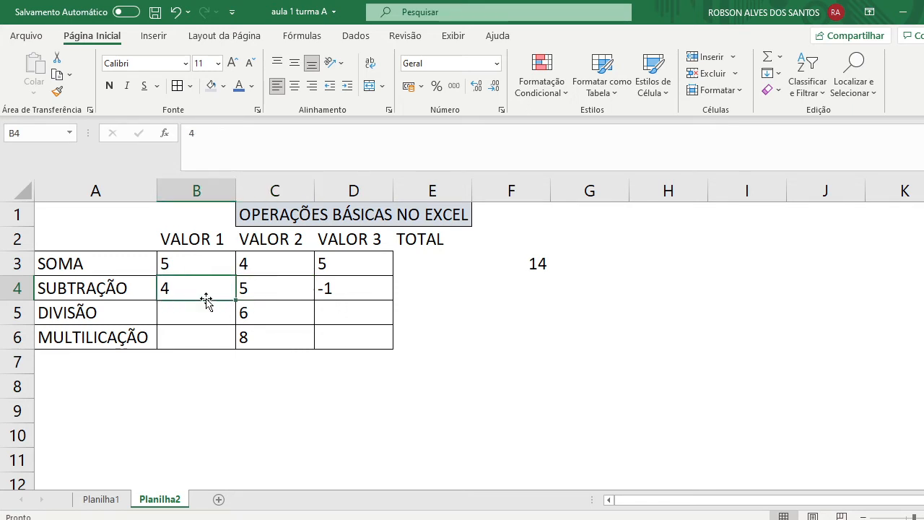
pyautogui.write('9')
pyautogui.press('Return')
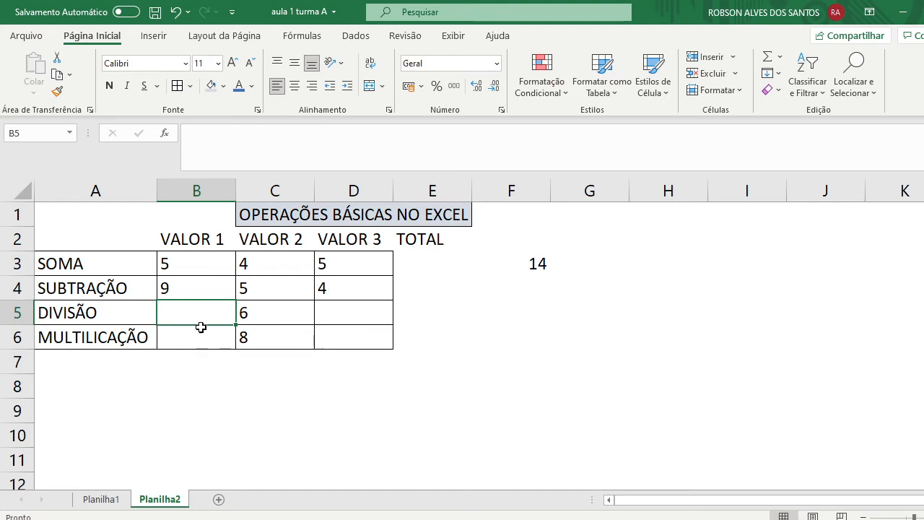
pyautogui.click(213, 289)
pyautogui.click(339, 292)
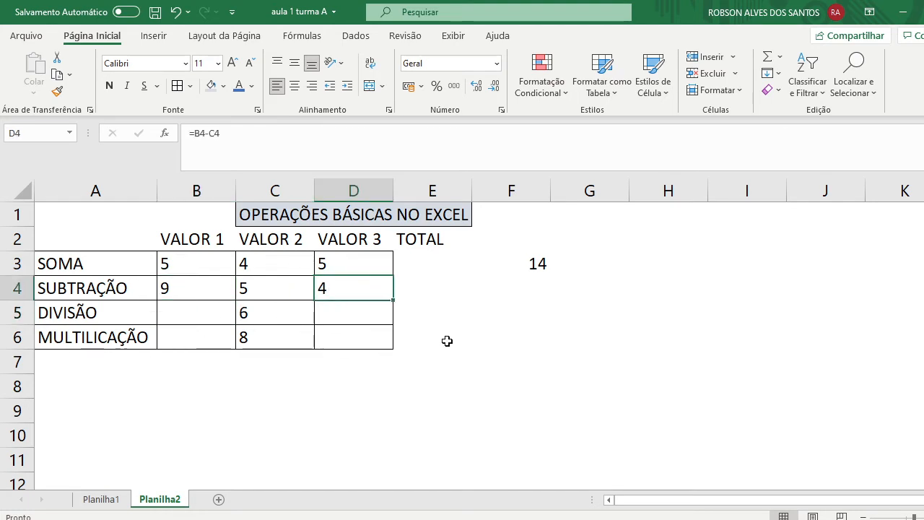
# Step: Switch to the Teams meeting window to read the chat, and return to the spreadsheet at the DIVISÃO row's VALOR 1 cell B5
pyautogui.click(549, 519)
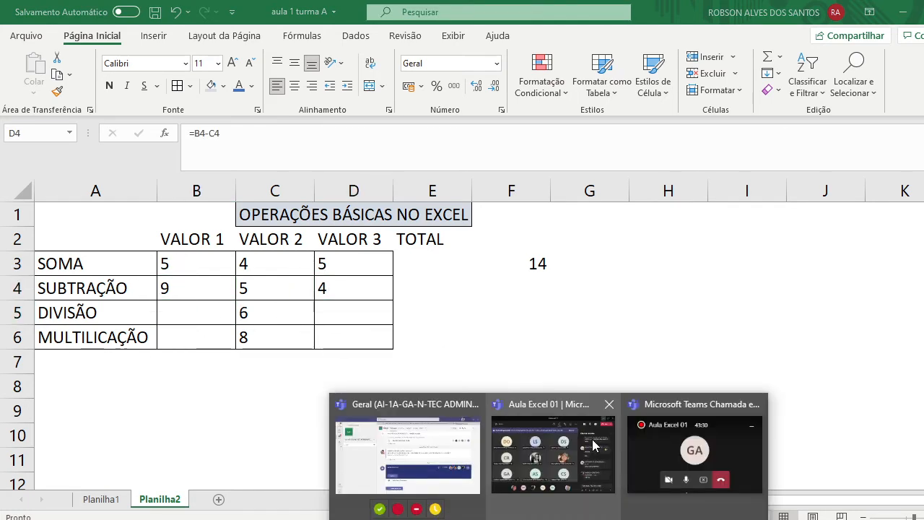
pyautogui.click(541, 452)
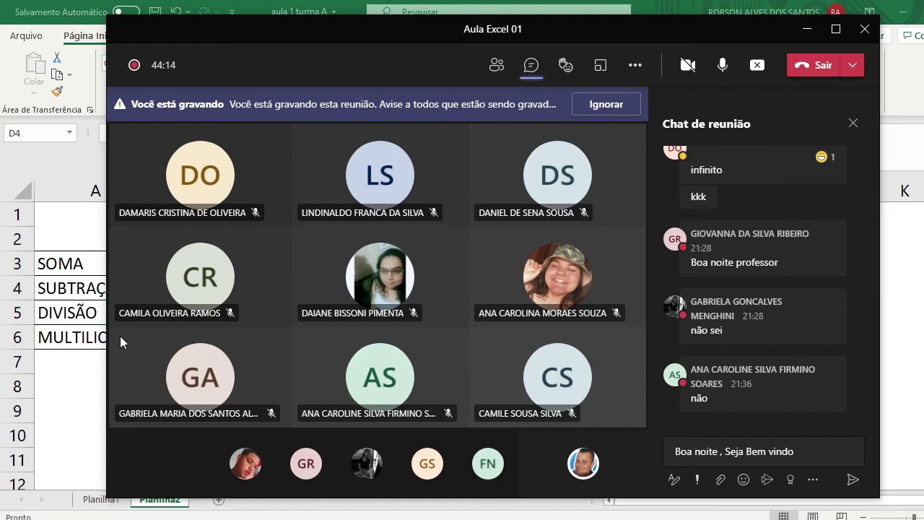
pyautogui.click(804, 35)
pyautogui.click(372, 315)
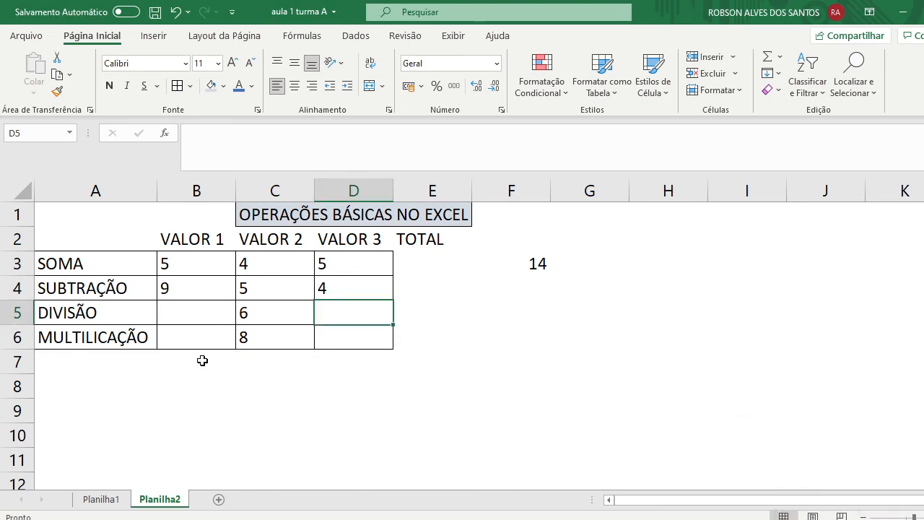
pyautogui.click(202, 312)
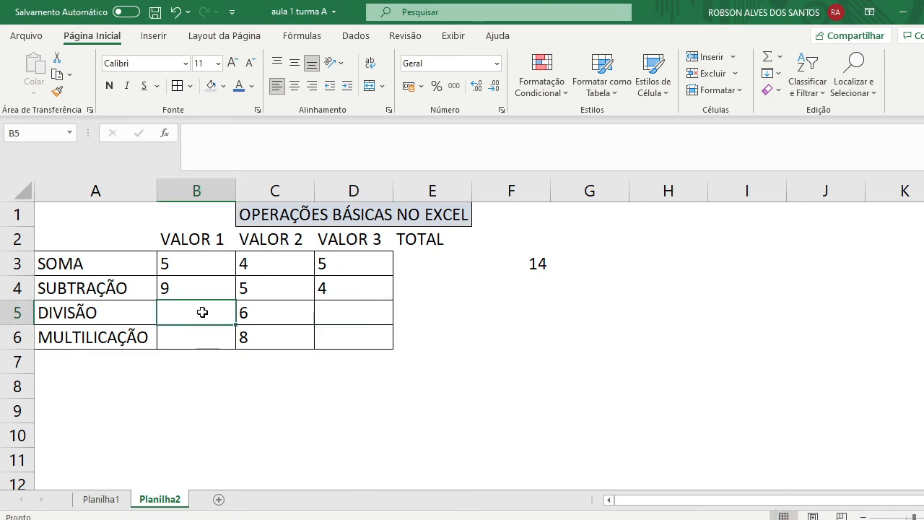
# Step: Enter 24 as the DIVISÃO row's VALOR 1 in B5 and the division formula =B5/C5 in D5
pyautogui.write('24')
pyautogui.click(350, 309)
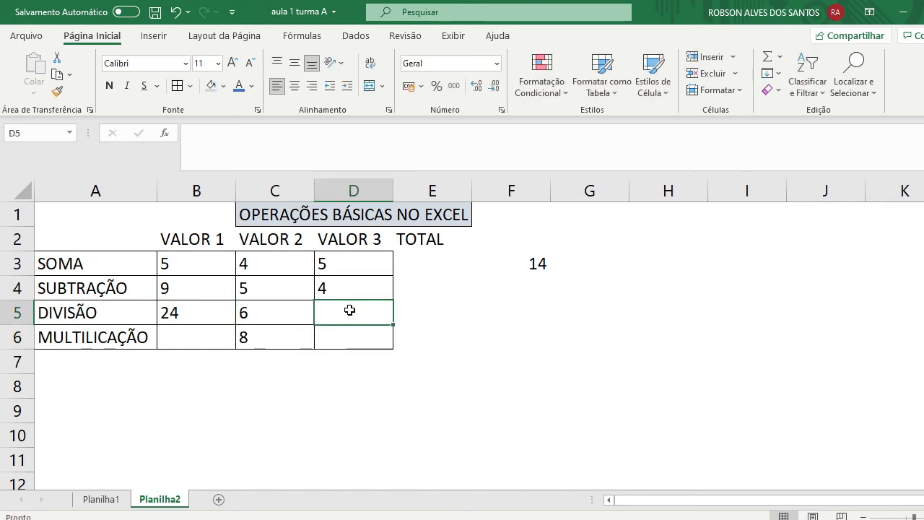
pyautogui.write('=')
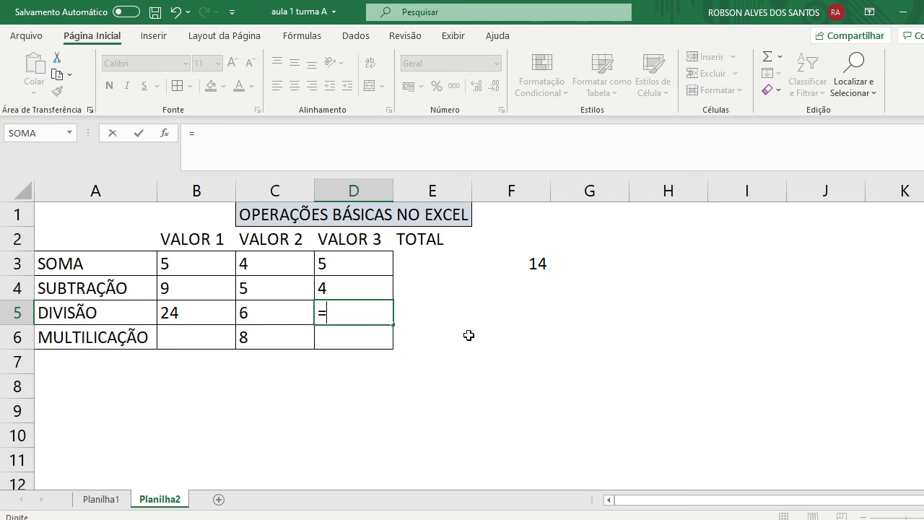
pyautogui.click(199, 325)
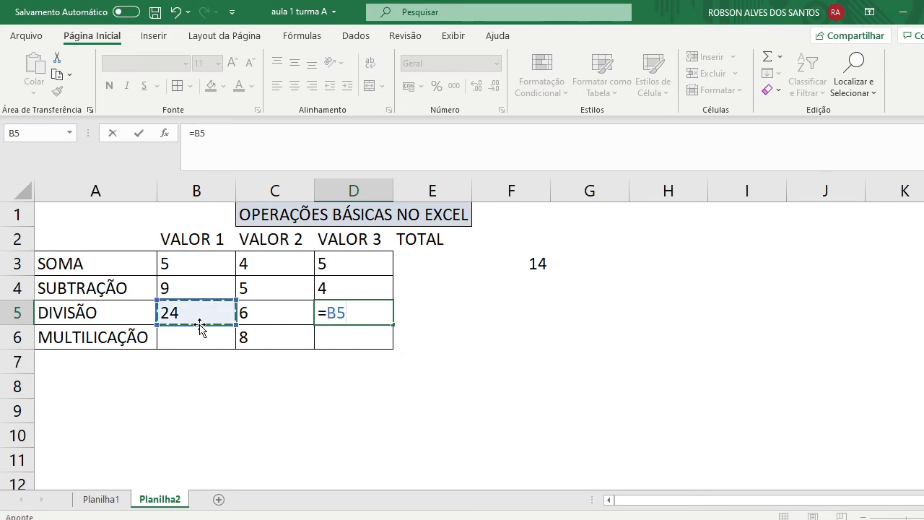
pyautogui.write('/')
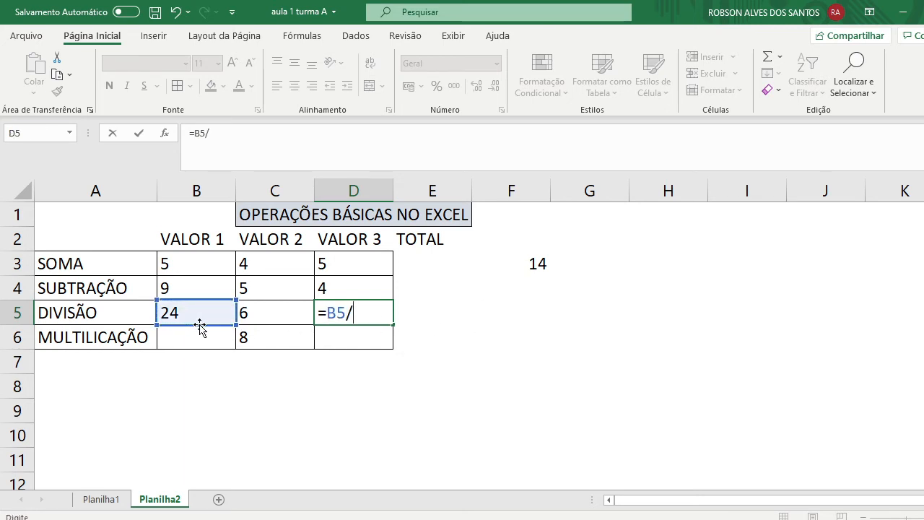
pyautogui.click(253, 309)
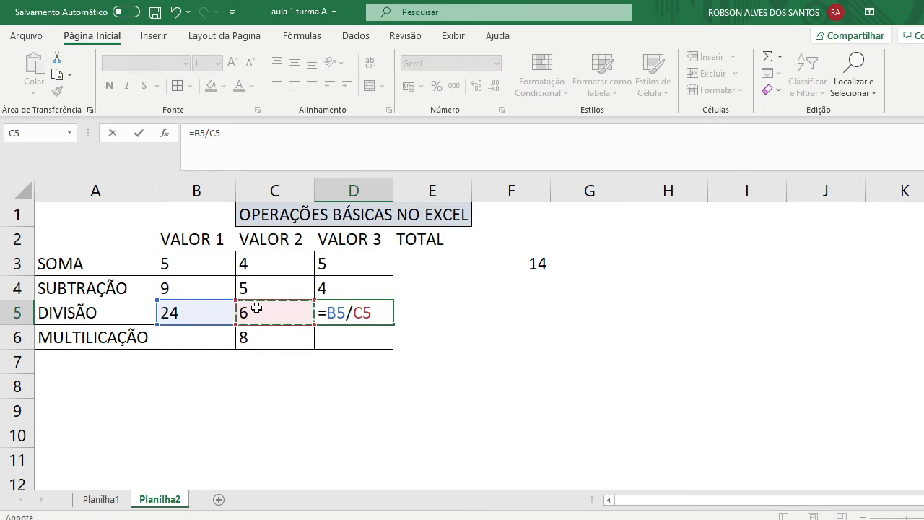
pyautogui.press('Return')
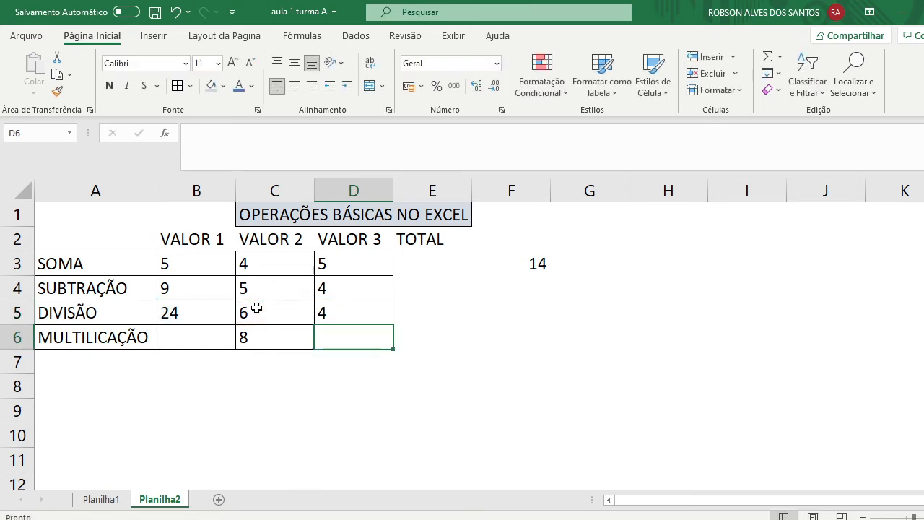
# Step: Change the DIVISÃO row's VALOR 1 in B5 to 56 and check the formula in D5
pyautogui.click(217, 311)
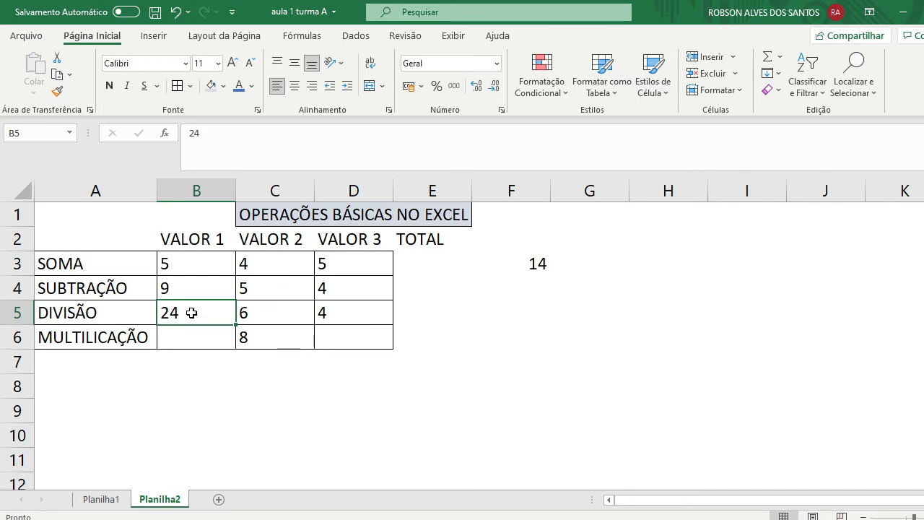
pyautogui.write('56')
pyautogui.press('Return')
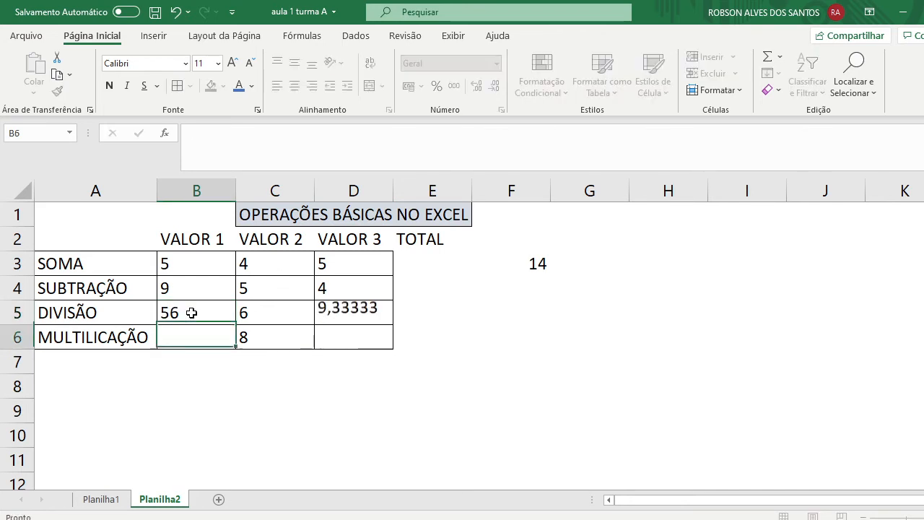
pyautogui.click(339, 312)
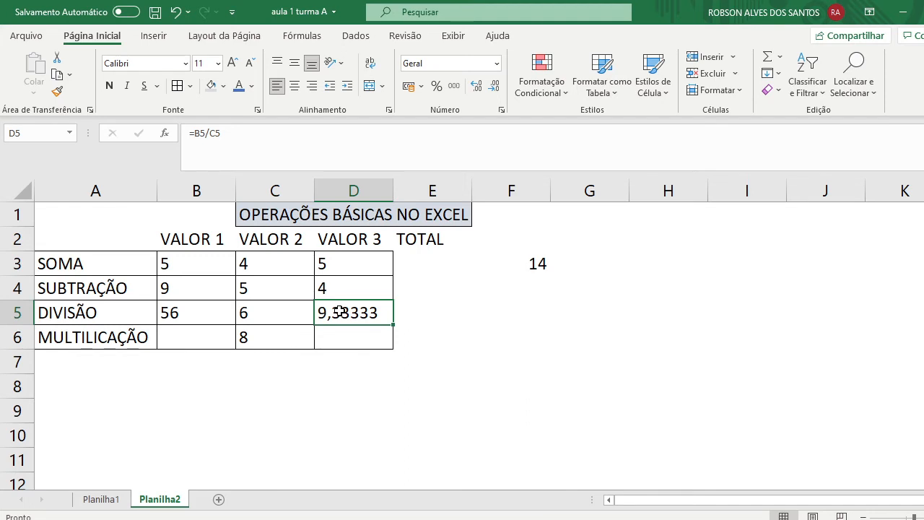
# Step: Enter 5 as the MULTILICAÇÃO row's VALOR 1 in B6 and the multiplication formula =B6*C6 in D6
pyautogui.click(184, 345)
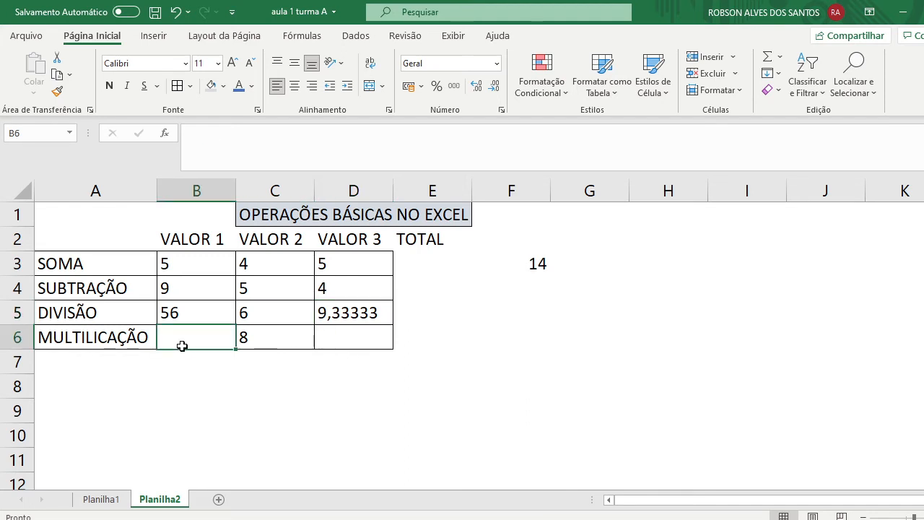
pyautogui.write('5')
pyautogui.click(369, 344)
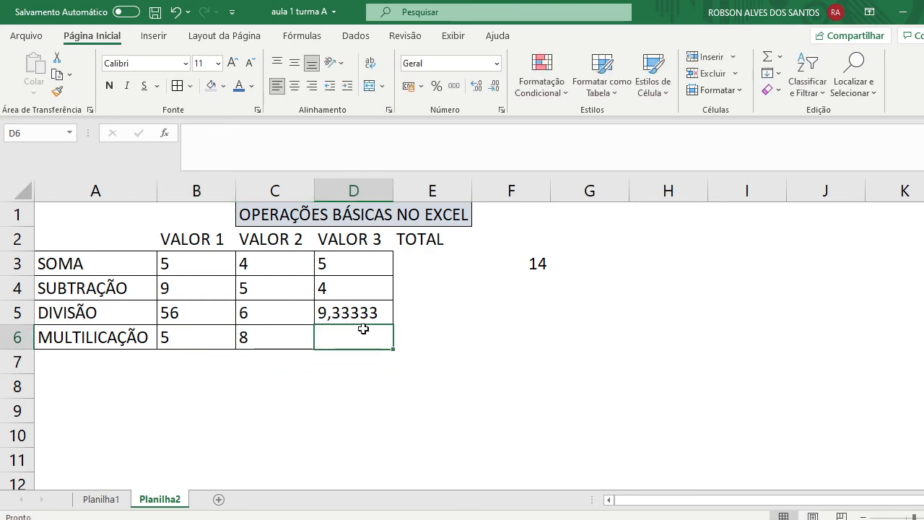
pyautogui.write('=')
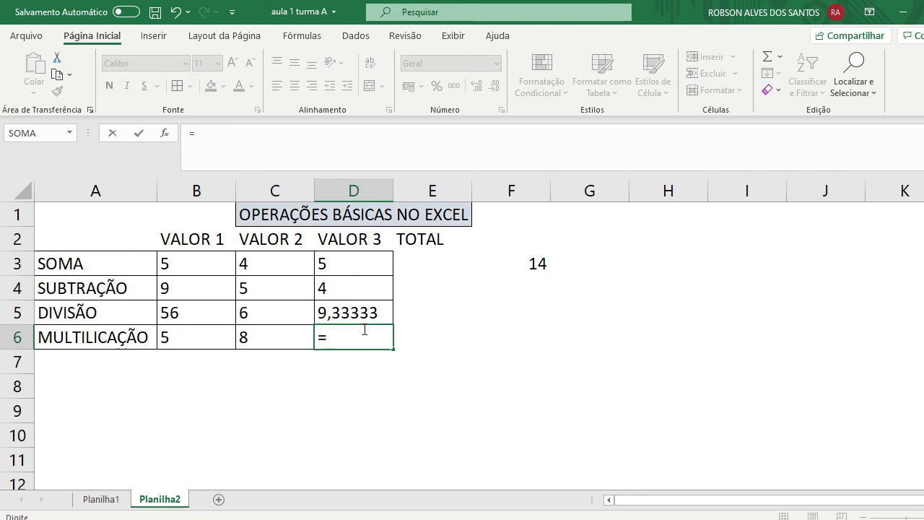
pyautogui.click(202, 337)
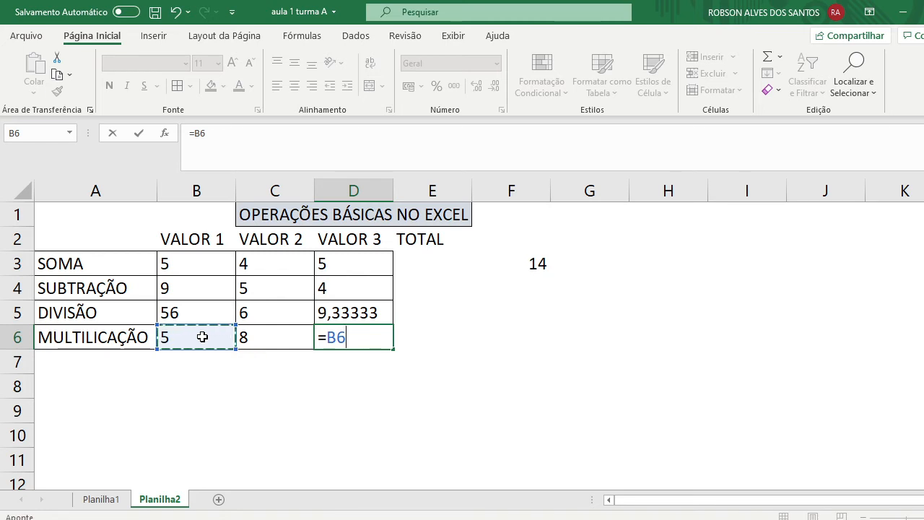
pyautogui.write('*')
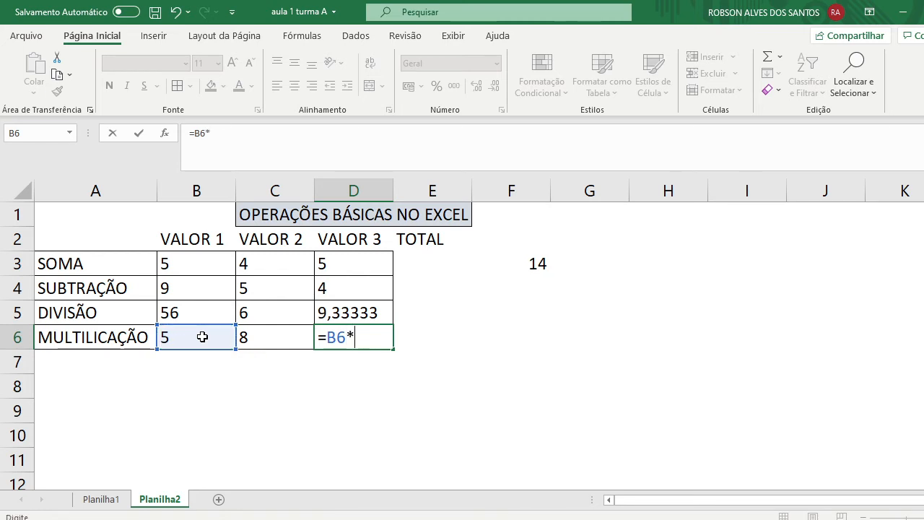
pyautogui.click(278, 344)
pyautogui.press('Tab')
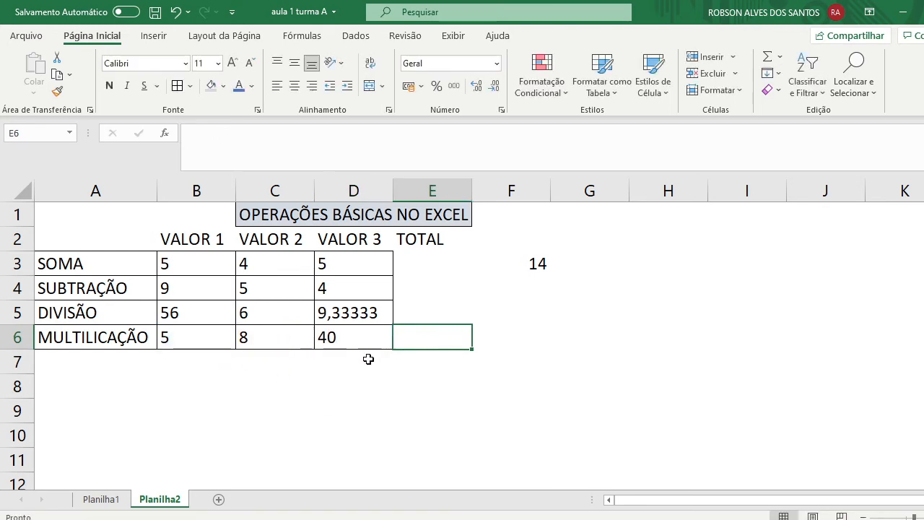
pyautogui.click(364, 339)
pyautogui.click(419, 343)
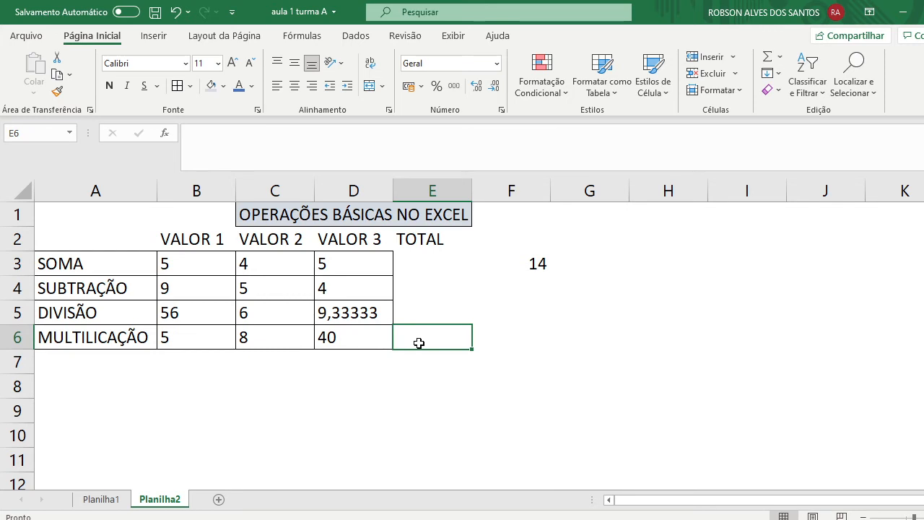
pyautogui.write('MUL')
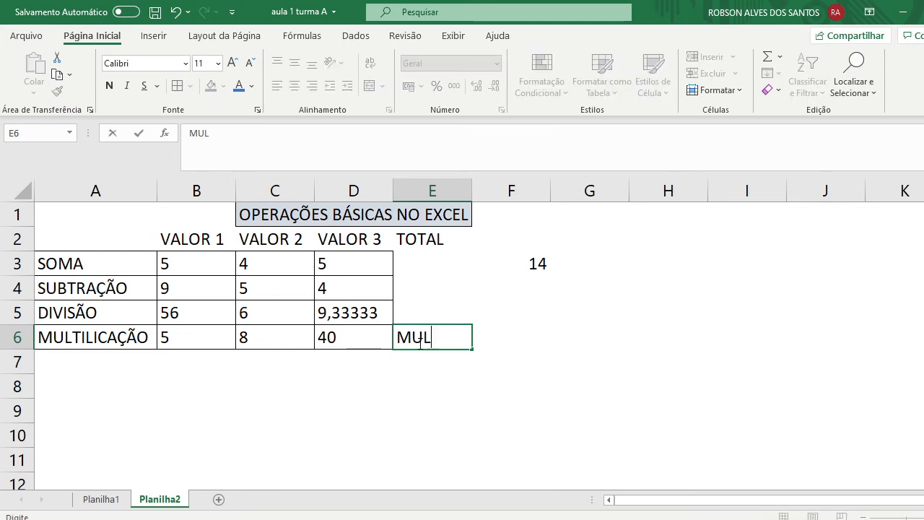
pyautogui.press('BackSpace')
pyautogui.press('BackSpace')
pyautogui.press('BackSpace')
pyautogui.write('=')
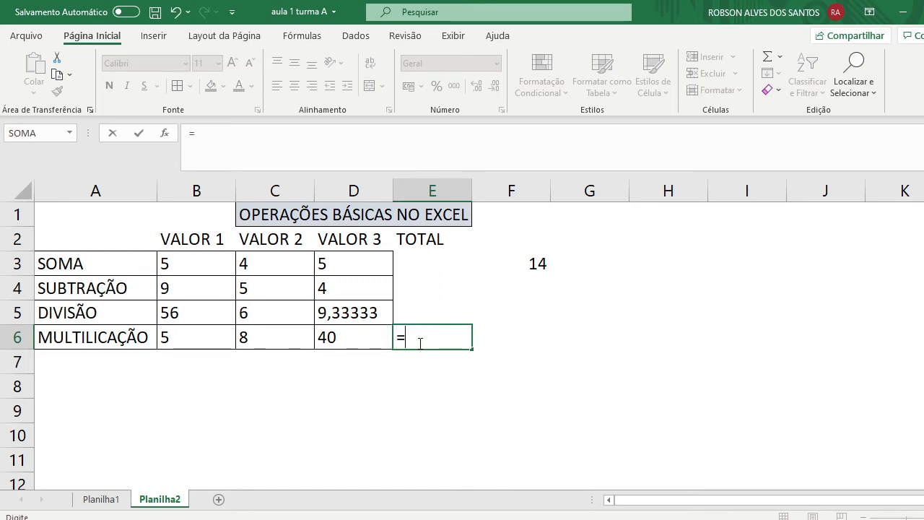
pyautogui.write('MUL')
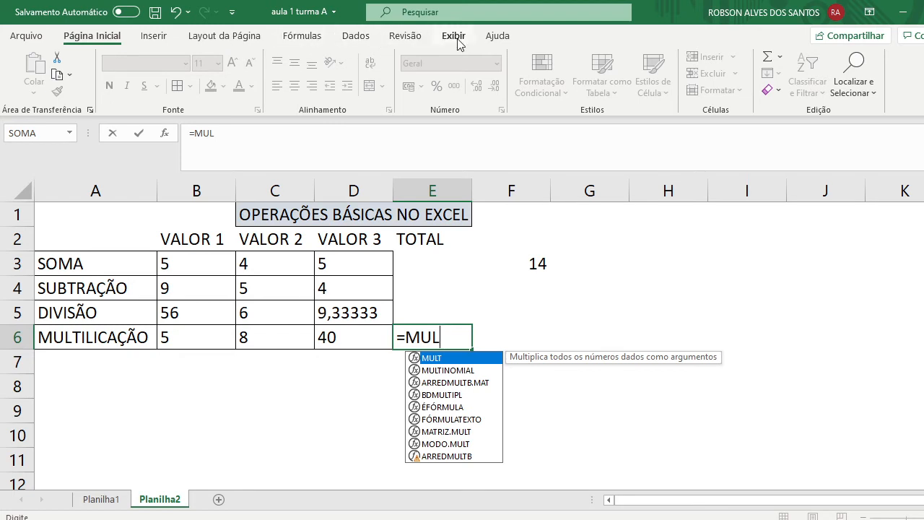
pyautogui.click(303, 36)
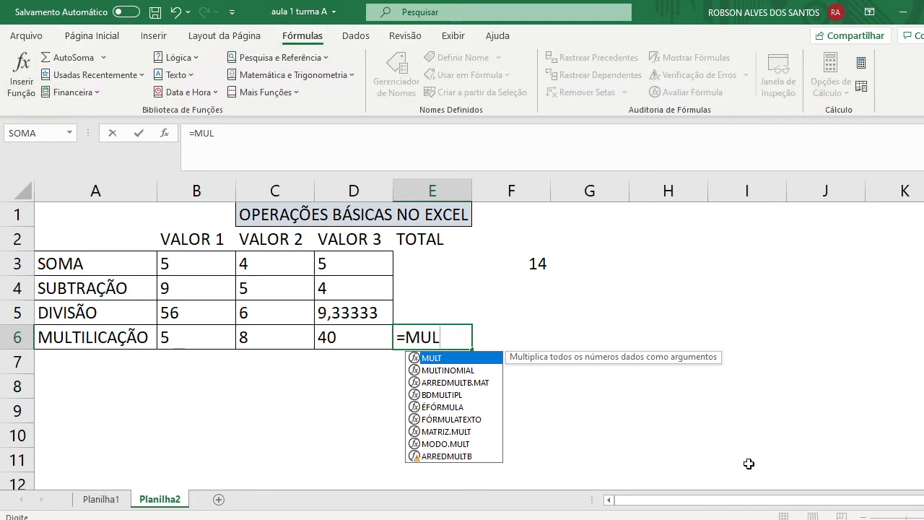
pyautogui.press('BackSpace')
pyautogui.press('Escape')
pyautogui.press('Escape')
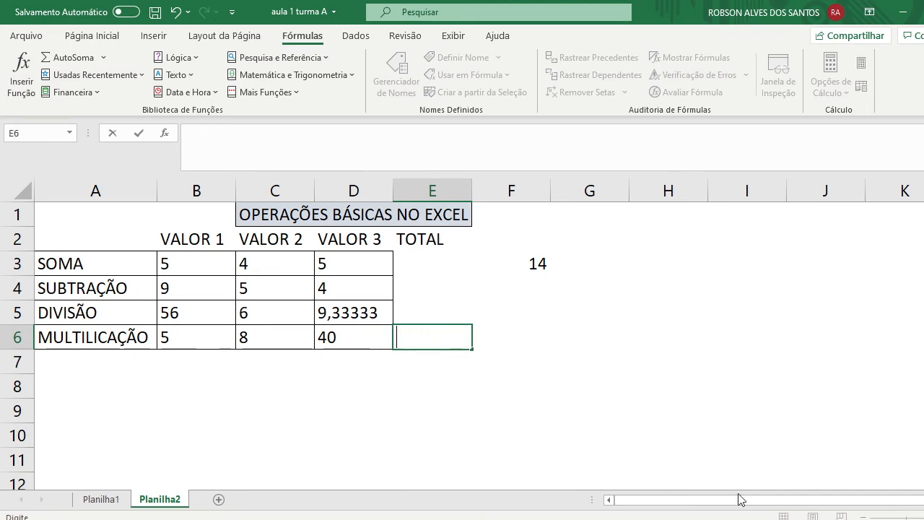
# Step: Search the function library for MULT and insert that function into the MULTILICAÇÃO row's TOTAL cell E6
pyautogui.click(20, 79)
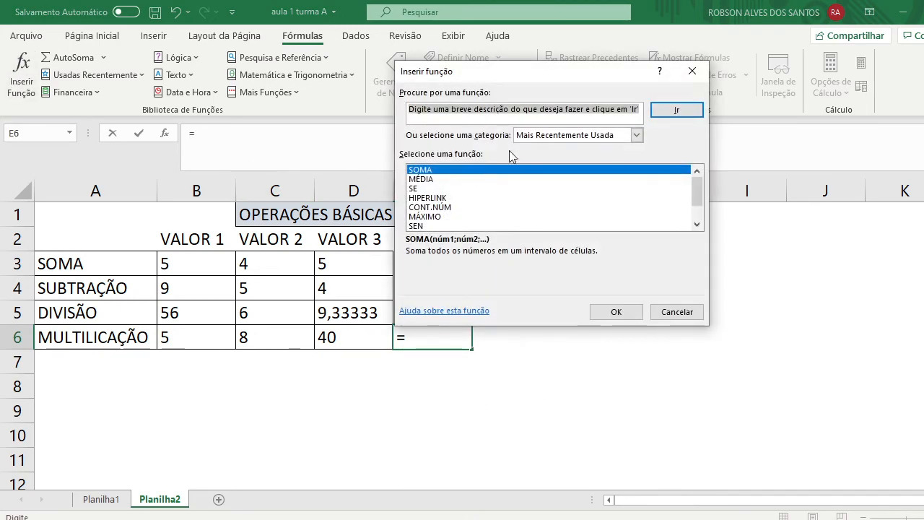
pyautogui.click(508, 117)
pyautogui.moveTo(636, 109); pyautogui.dragTo(314, 116)
pyautogui.write('MUL')
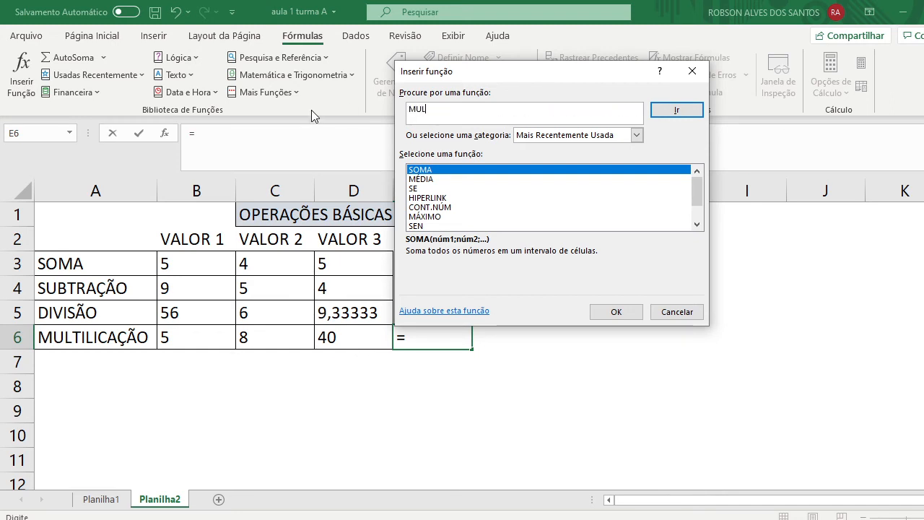
pyautogui.write('T')
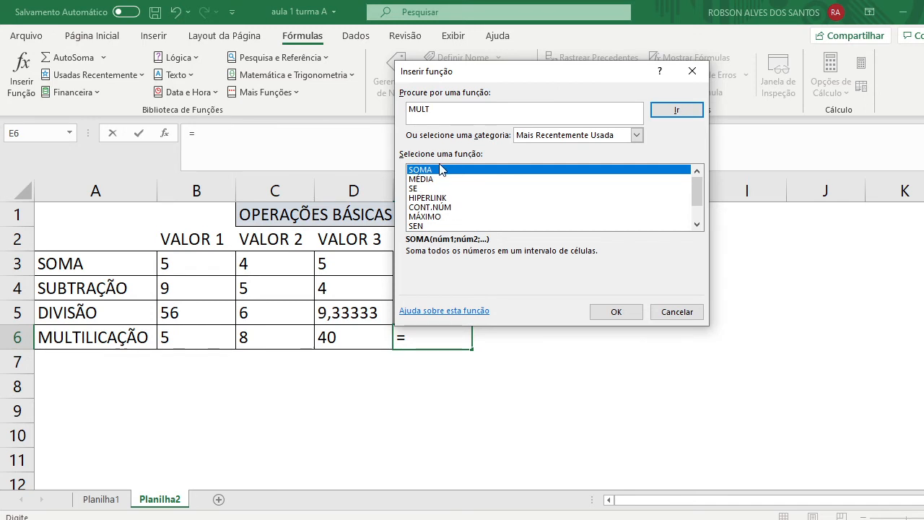
pyautogui.click(682, 113)
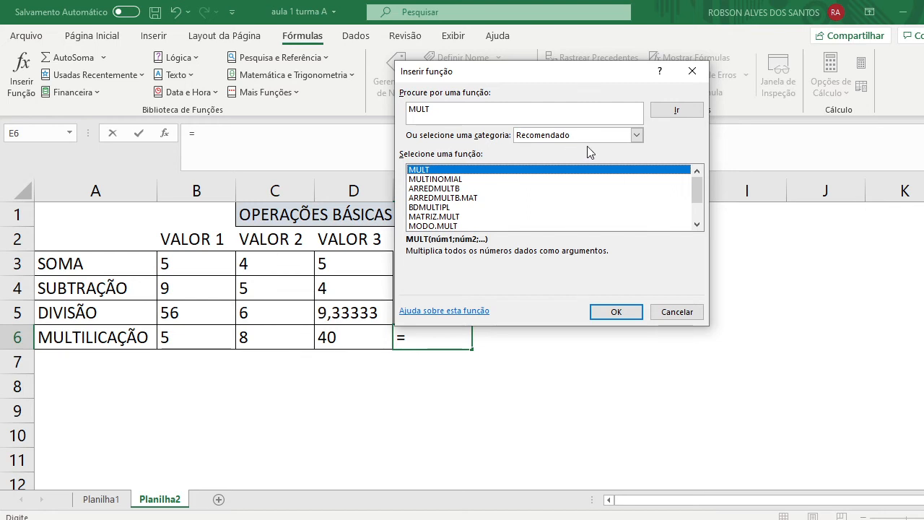
pyautogui.click(628, 315)
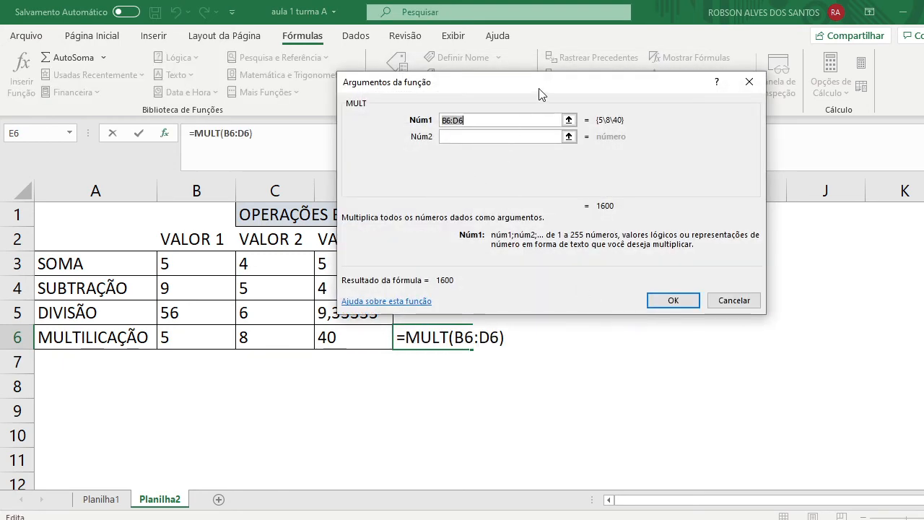
# Step: Replace the suggested range in the MULT function with B6 as Núm1 and C6 as Núm2, and confirm the formula
pyautogui.moveTo(541, 92); pyautogui.dragTo(700, 95)
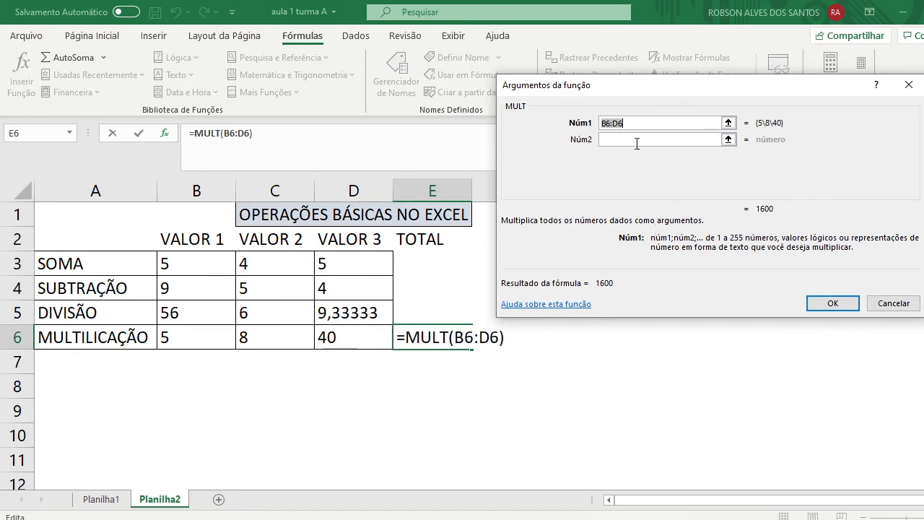
pyautogui.press('BackSpace')
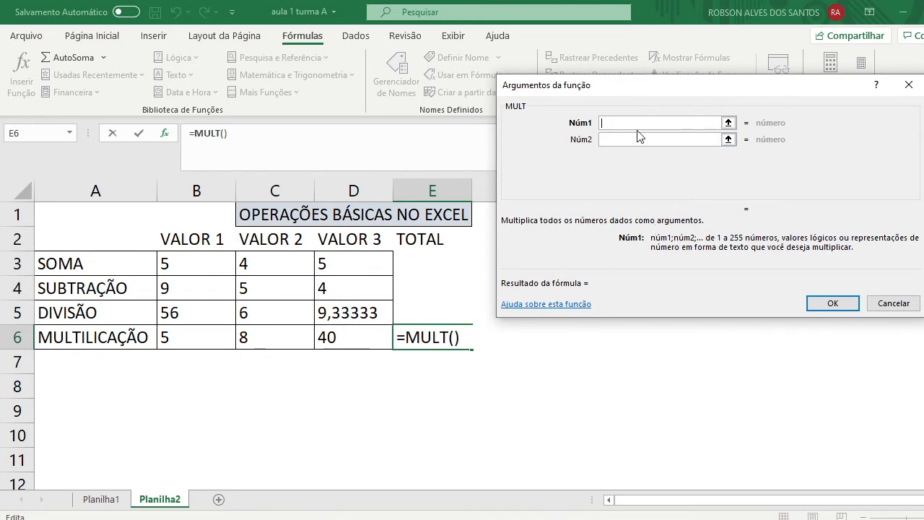
pyautogui.click(206, 341)
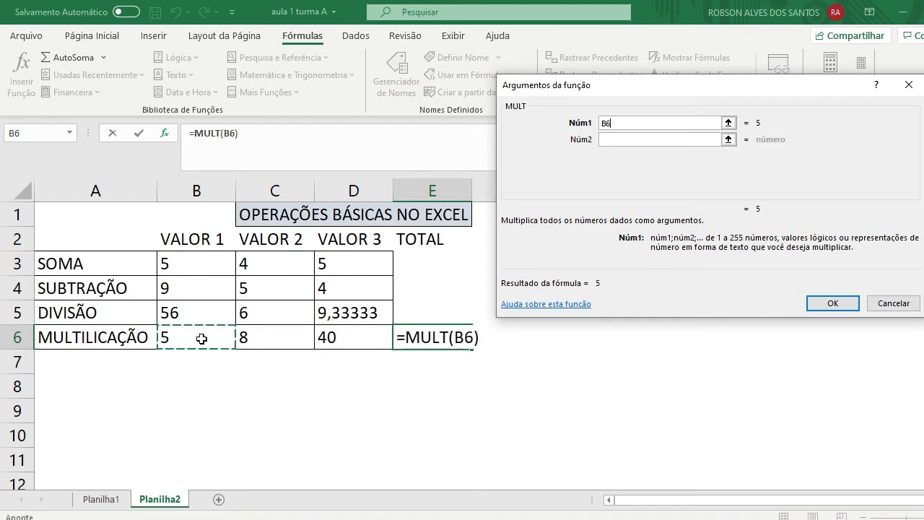
pyautogui.click(626, 140)
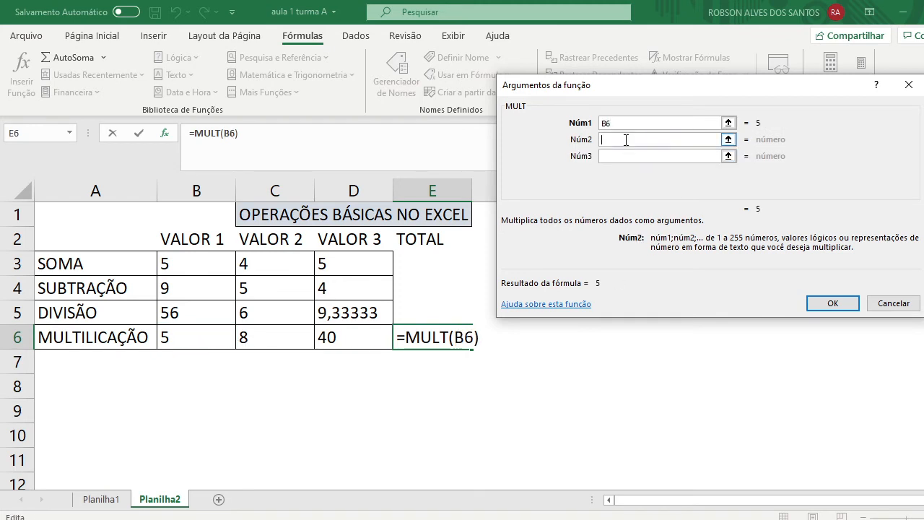
pyautogui.click(274, 338)
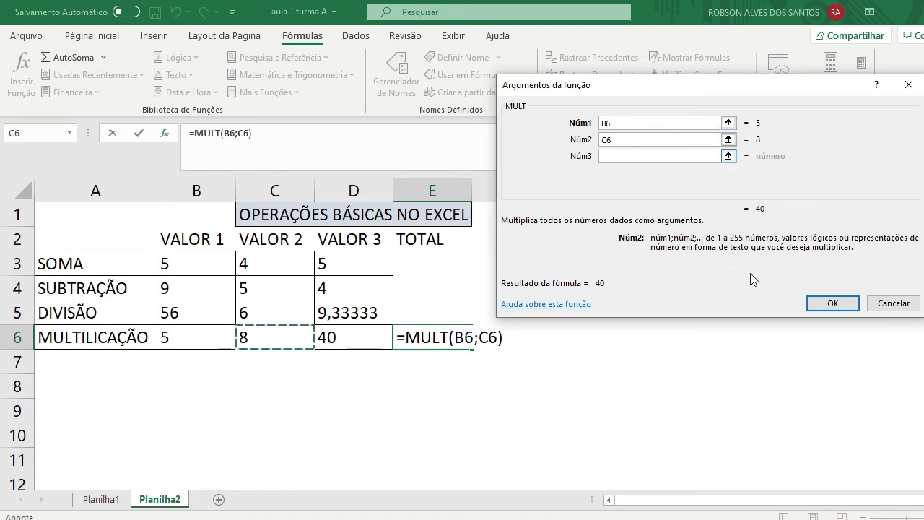
pyautogui.click(835, 304)
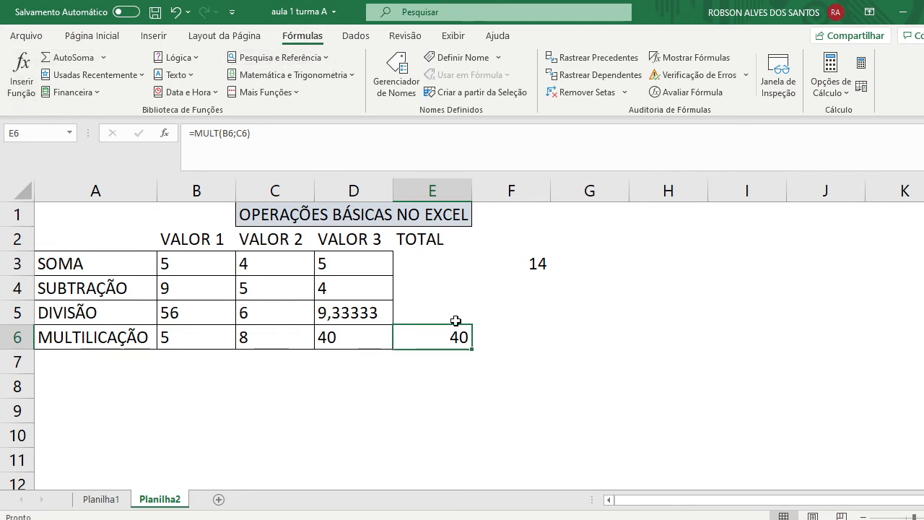
# Step: Clear the MULT formula from the MULTILICAÇÃO row's TOTAL cell E6
pyautogui.click(75, 36)
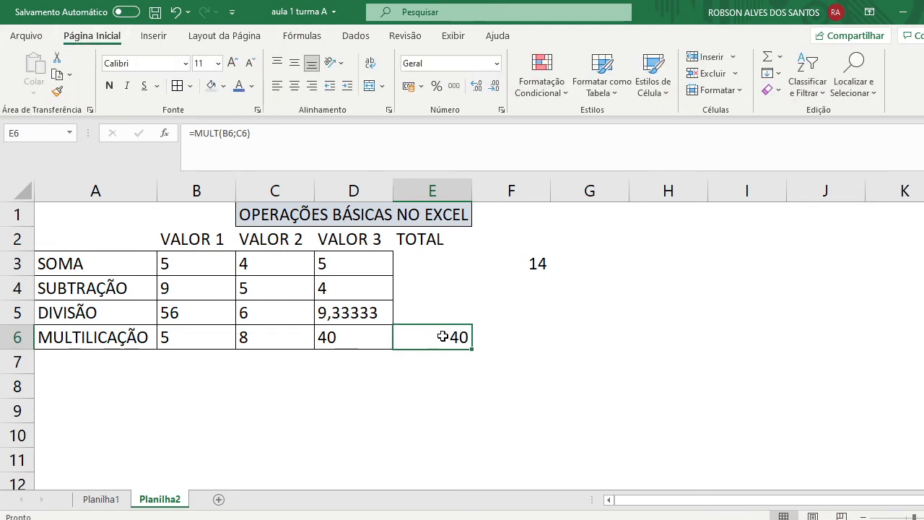
pyautogui.click(458, 387)
pyautogui.click(439, 341)
pyautogui.doubleClick(438, 337)
pyautogui.press('BackSpace')
pyautogui.press('BackSpace')
pyautogui.press('BackSpace')
pyautogui.press('BackSpace')
pyautogui.press('BackSpace')
pyautogui.press('BackSpace')
pyautogui.press('BackSpace')
pyautogui.press('BackSpace')
pyautogui.press('BackSpace')
pyautogui.press('BackSpace')
pyautogui.press('BackSpace')
pyautogui.press('BackSpace')
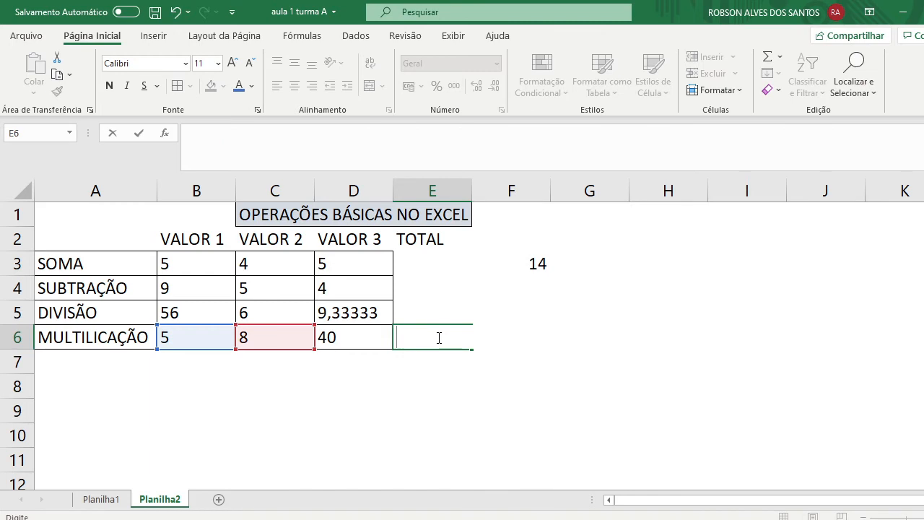
# Step: Enter the formula =MULT(B6:C6) in the MULTILICAÇÃO row's TOTAL cell E6
pyautogui.write('=MUL')
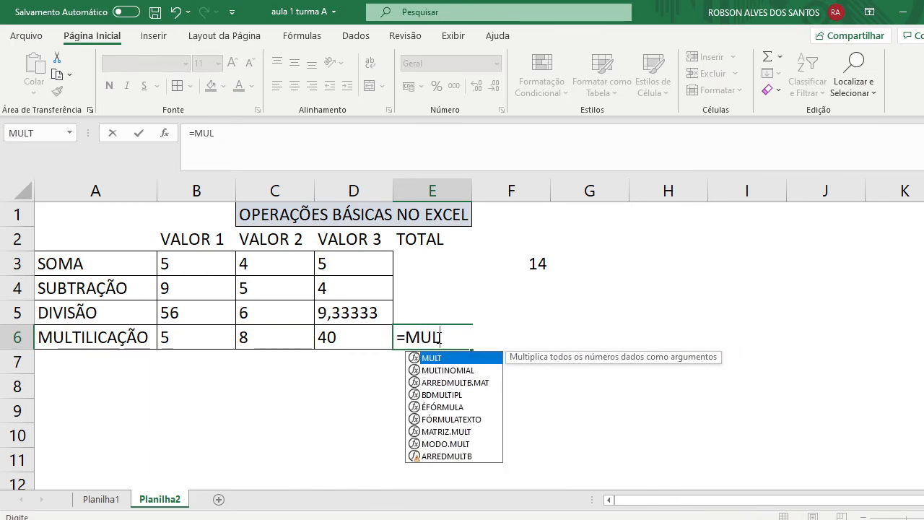
pyautogui.press('Tab')
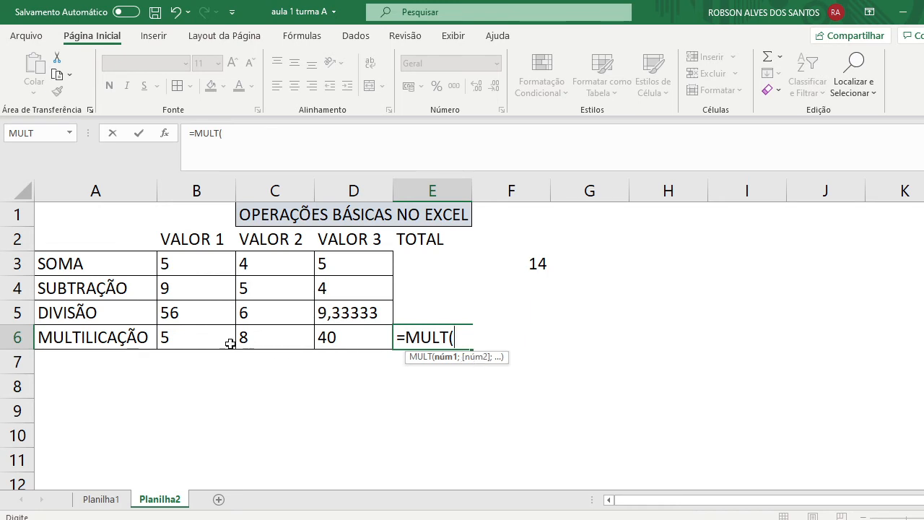
pyautogui.moveTo(189, 342); pyautogui.dragTo(271, 349)
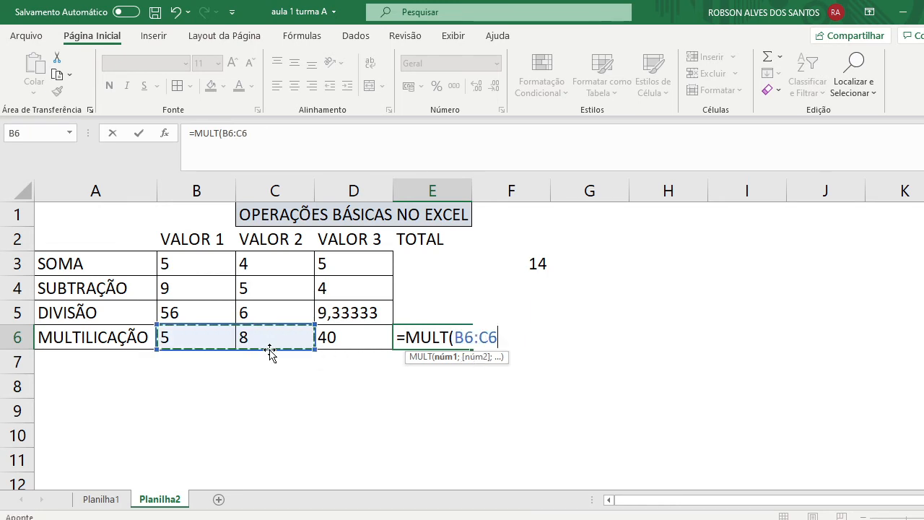
pyautogui.press('Tab')
pyautogui.click(421, 340)
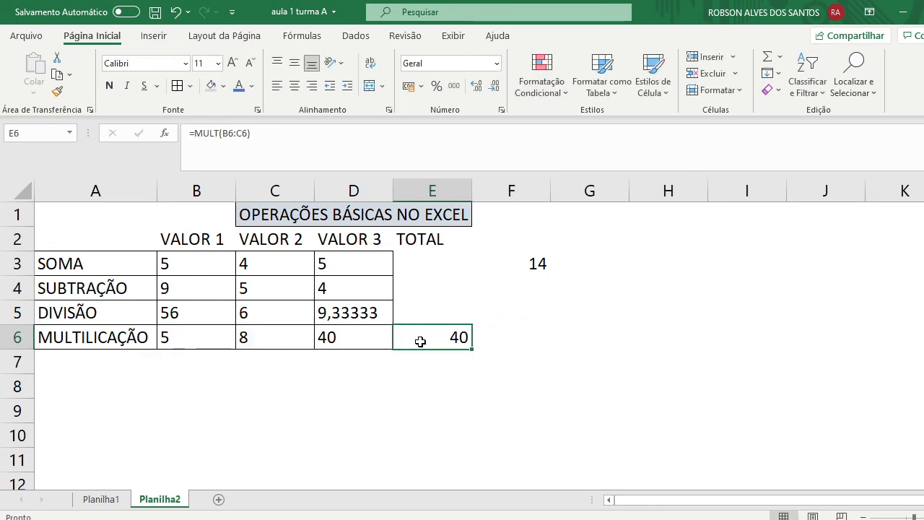
# Step: Check the online meeting window and its chat, and minimize it to return to the worksheet
pyautogui.click(462, 414)
pyautogui.click(407, 336)
pyautogui.click(522, 433)
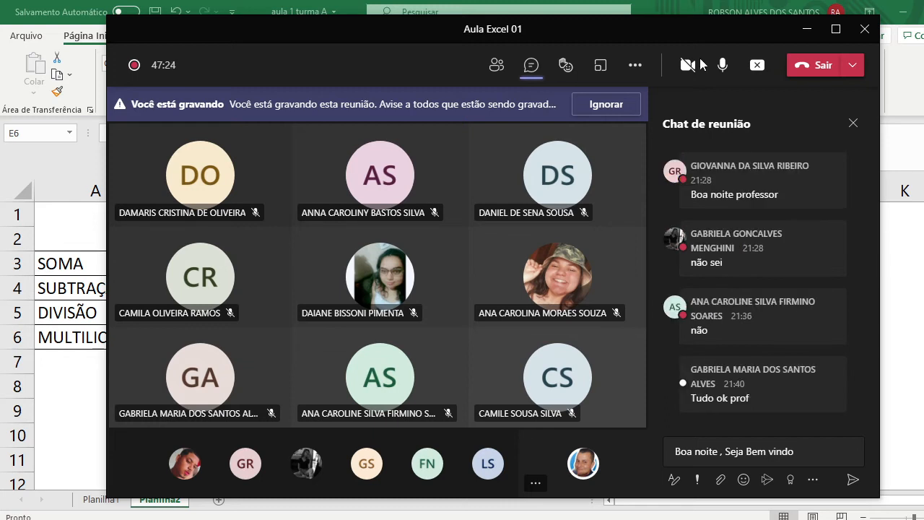
pyautogui.click(818, 32)
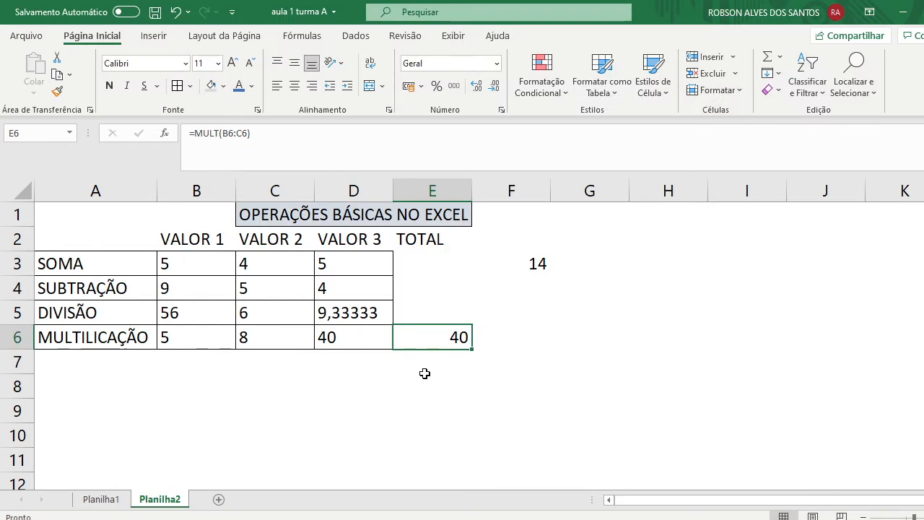
# Step: Add the row label RAIZ QUADRADA in A7, below MULTILICAÇÃO
pyautogui.click(126, 363)
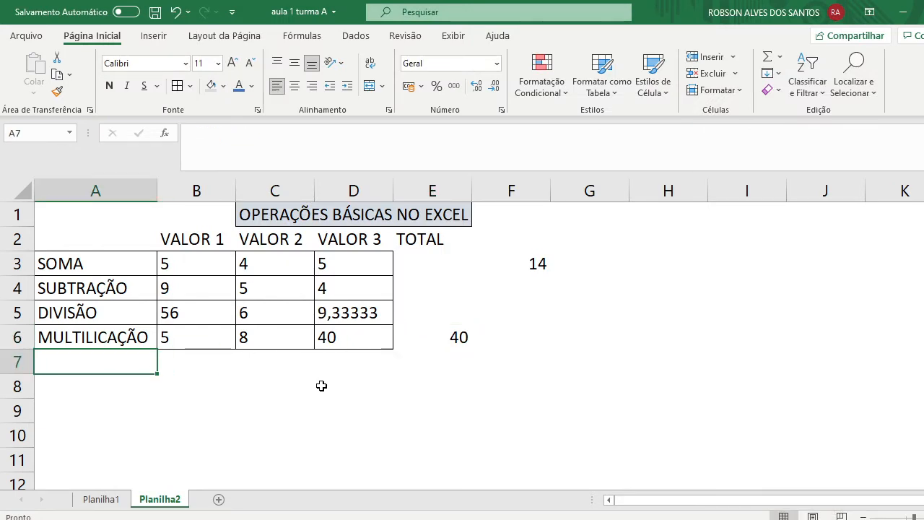
pyautogui.write('RAIZ ')
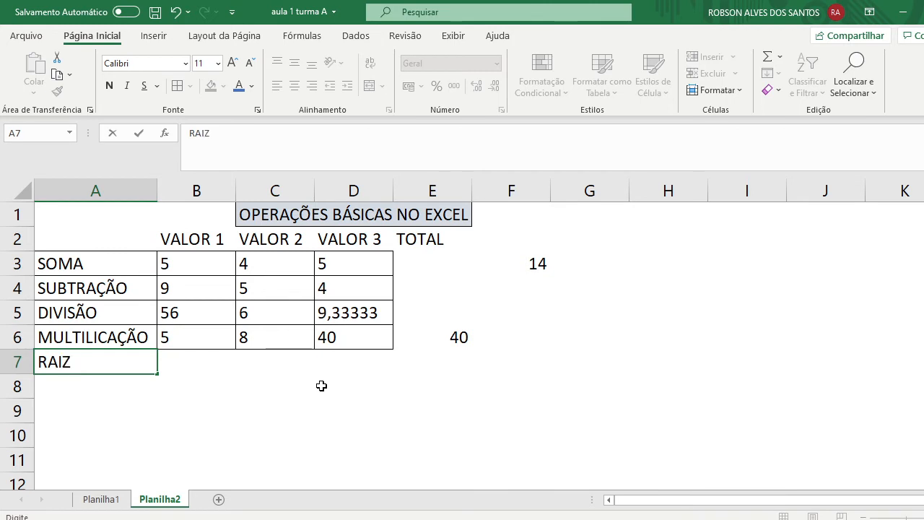
pyautogui.write('QUADRAD')
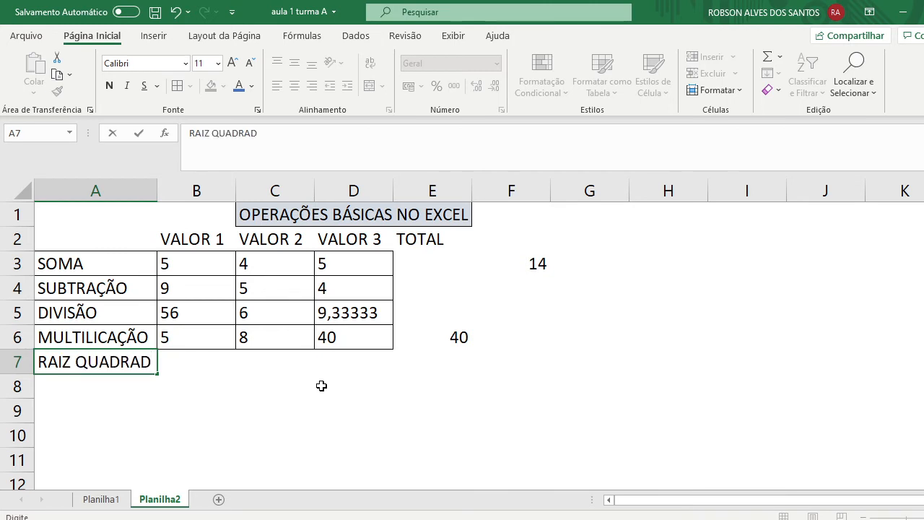
pyautogui.write('A')
pyautogui.press('F2')
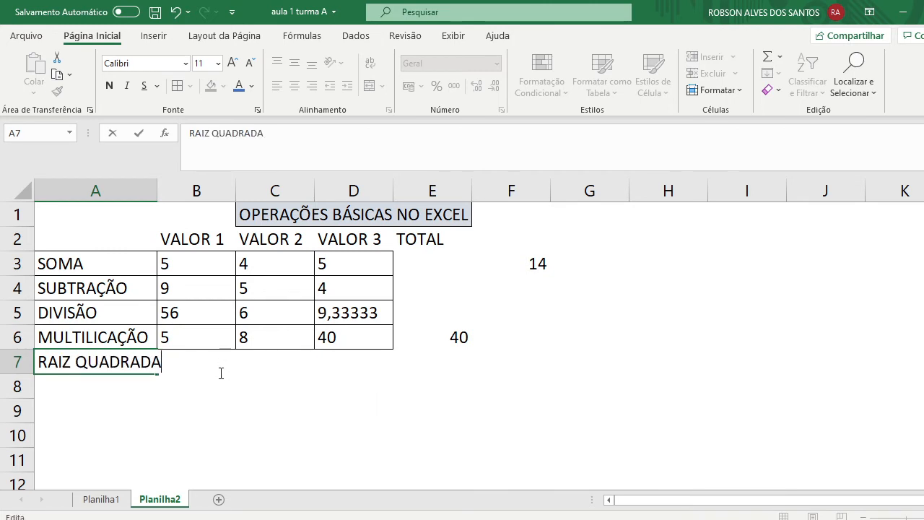
pyautogui.click(156, 208)
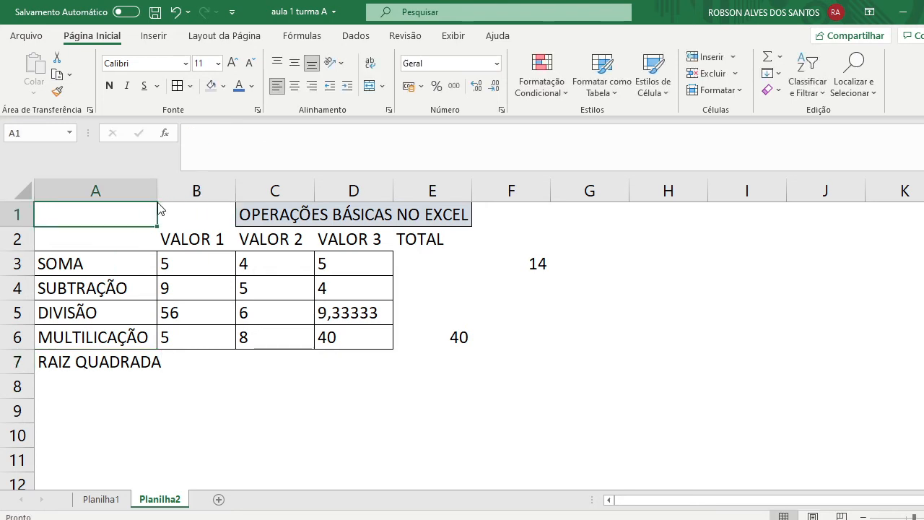
# Step: Fill in the RAIZ QUADRADA row with 25 as VALOR 1 in B7 and 5 as VALOR 2 in C7
pyautogui.click(205, 362)
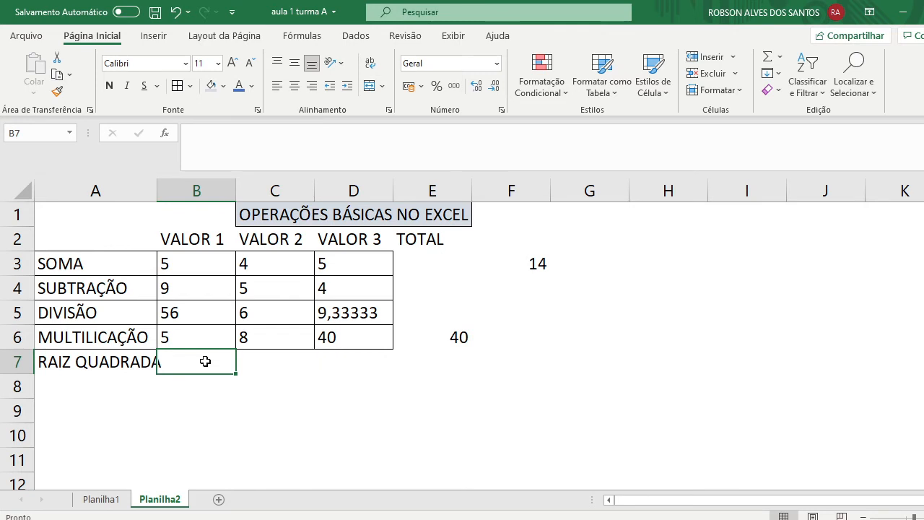
pyautogui.write('25')
pyautogui.click(269, 367)
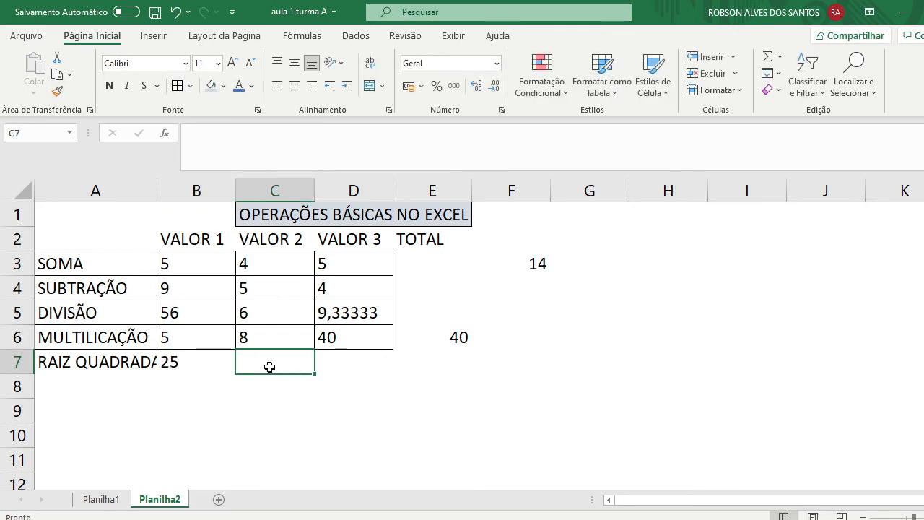
pyautogui.write('5')
pyautogui.click(362, 364)
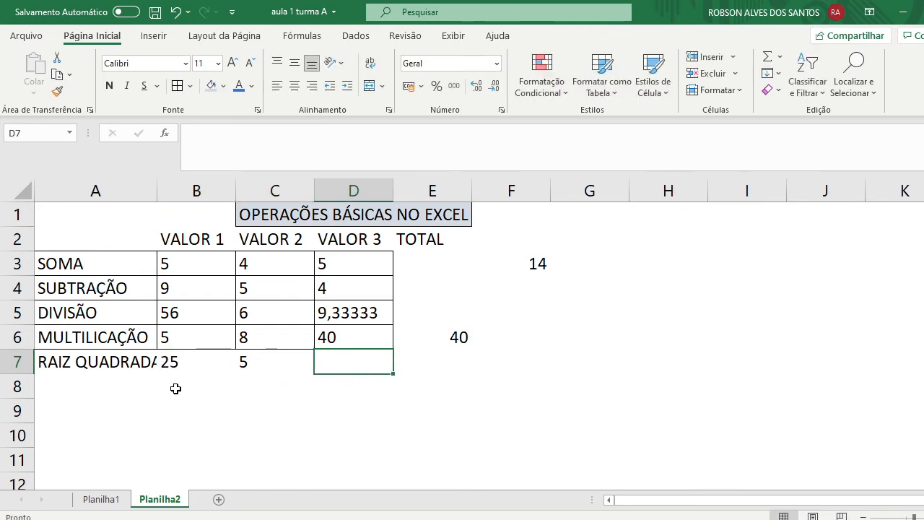
# Step: Autofit column A to its longest label and apply cell borders to the RAIZ QUADRADA row, A7:D7
pyautogui.doubleClick(156, 195)
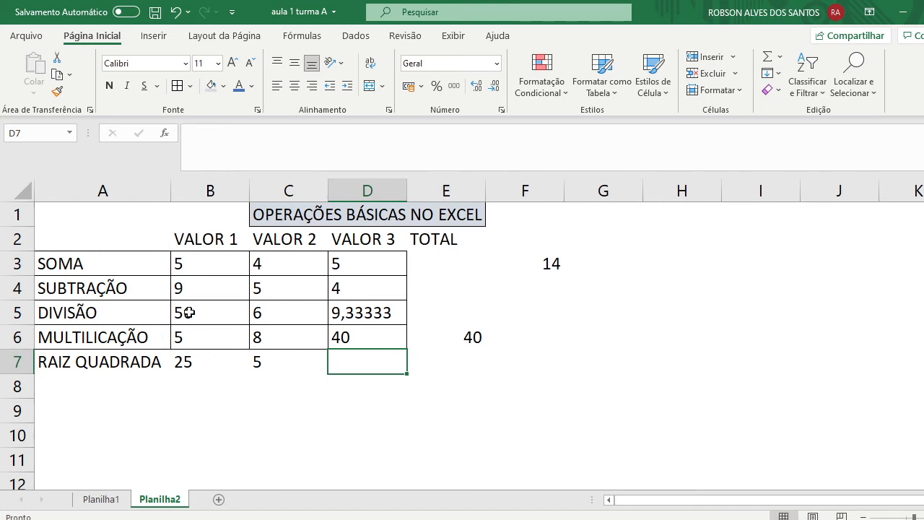
pyautogui.click(180, 337)
pyautogui.moveTo(136, 369); pyautogui.dragTo(373, 361)
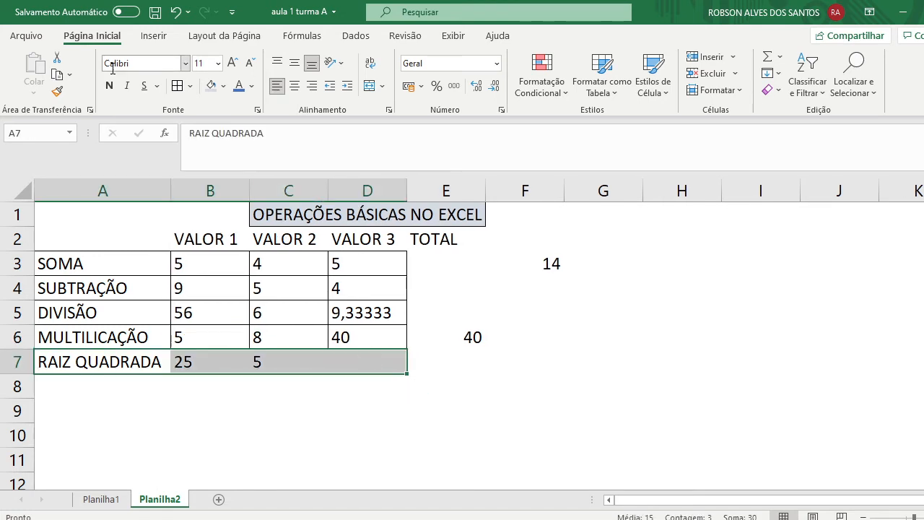
pyautogui.click(177, 86)
pyautogui.click(437, 458)
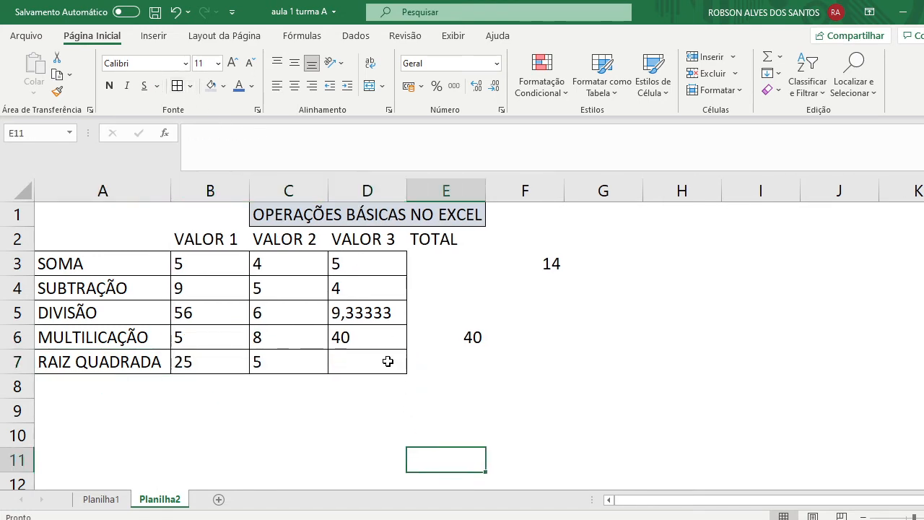
# Step: Enter the formula =B7^C7 in the RAIZ QUADRADA row's VALOR 3 cell D7 and check it
pyautogui.click(388, 362)
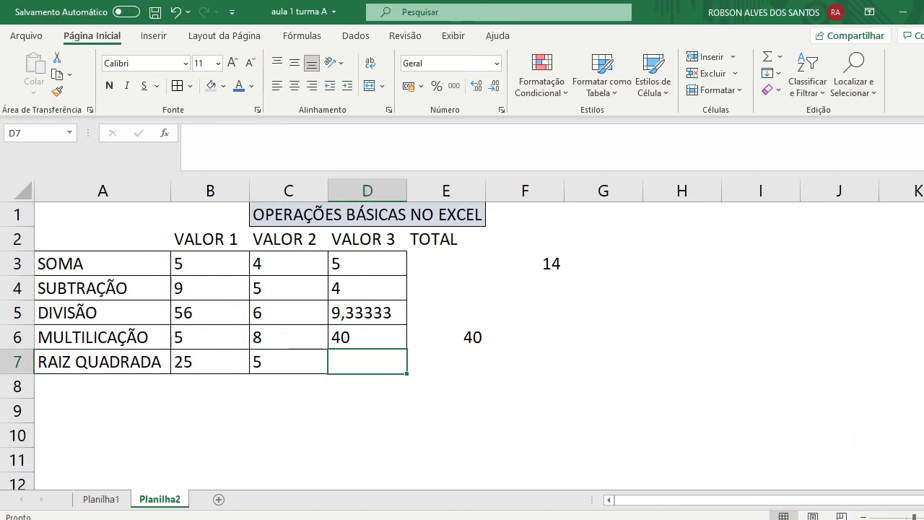
pyautogui.click(52, 388)
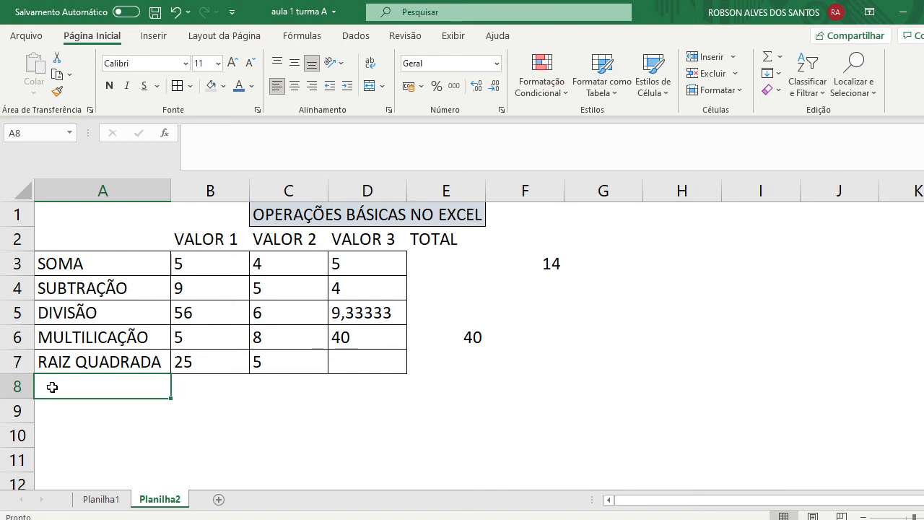
pyautogui.click(340, 362)
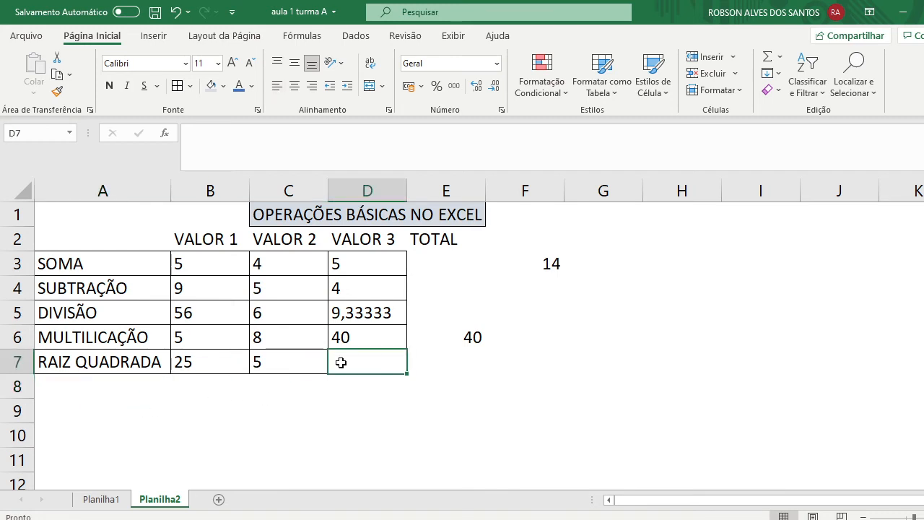
pyautogui.write('=')
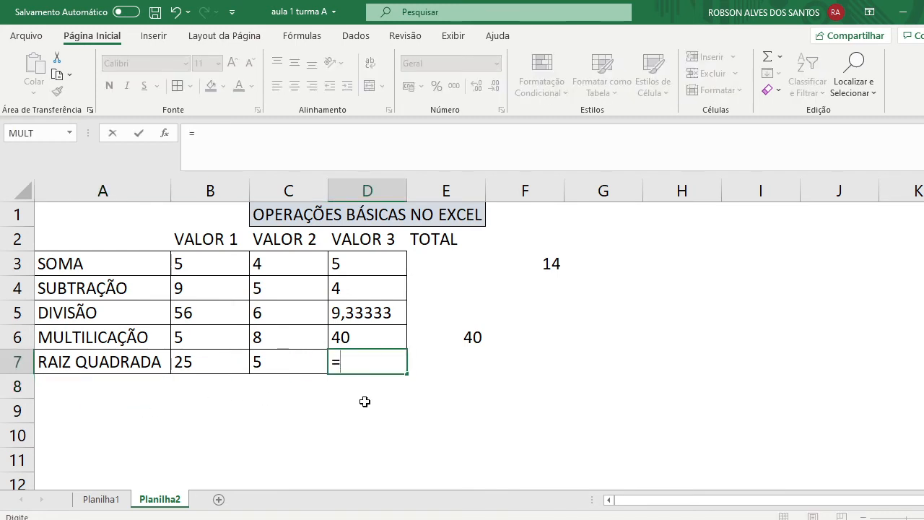
pyautogui.click(228, 361)
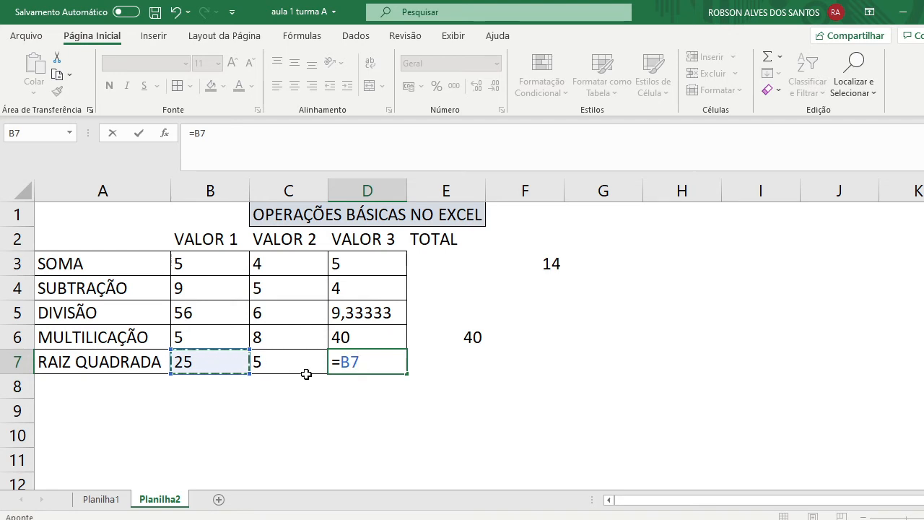
pyautogui.write('^^')
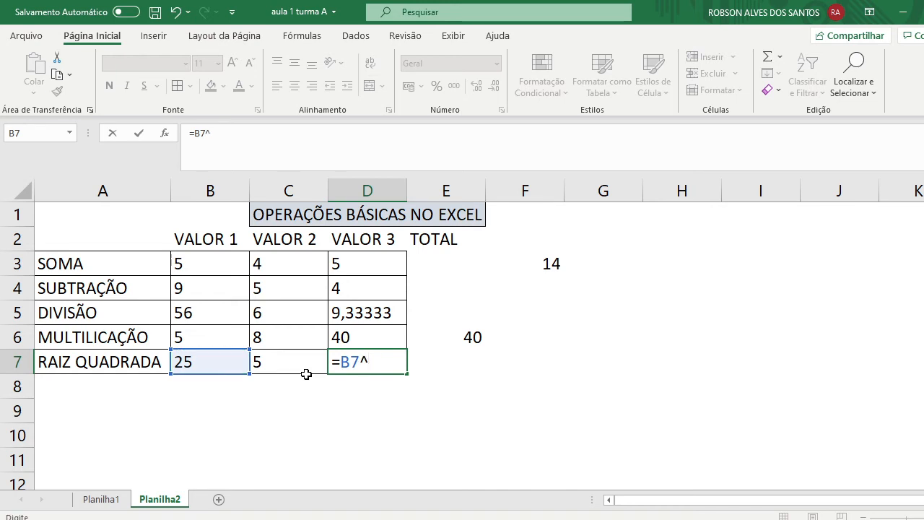
pyautogui.click(257, 360)
pyautogui.press('Tab')
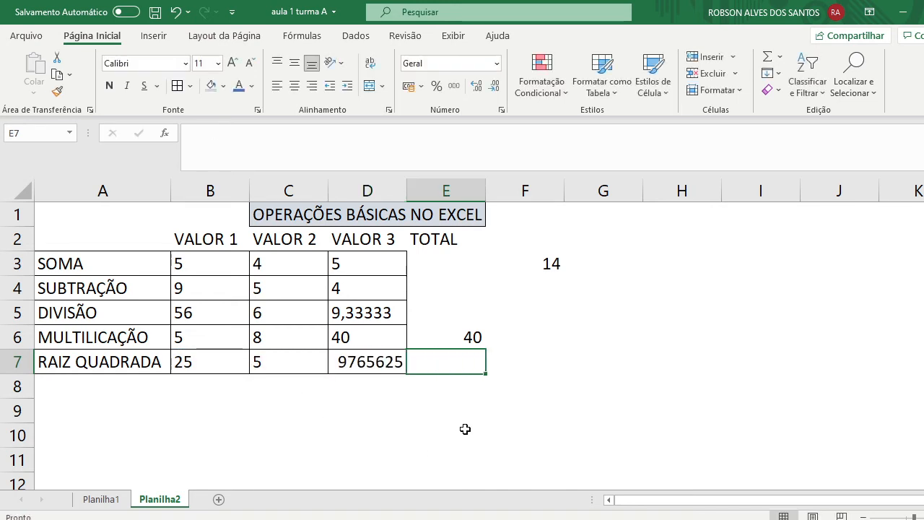
pyautogui.click(388, 376)
pyautogui.doubleClick(383, 374)
pyautogui.click(379, 364)
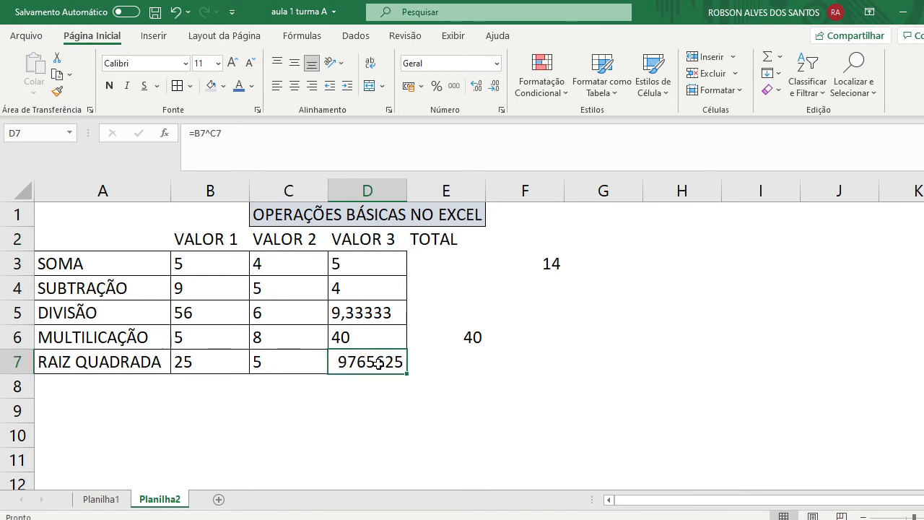
# Step: Add the row label EXPONENCIAÇÃO in A8, below RAIZ QUADRADA
pyautogui.click(56, 392)
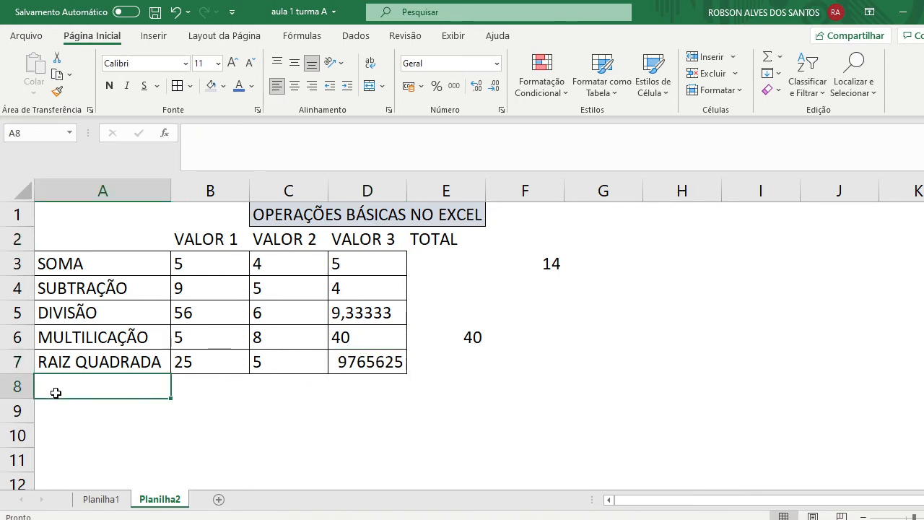
pyautogui.write('EXPO')
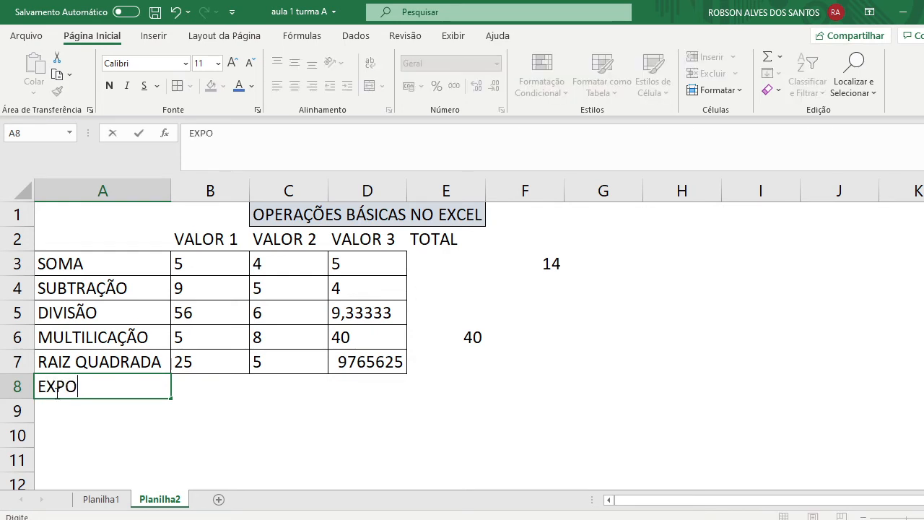
pyautogui.write('NENCI')
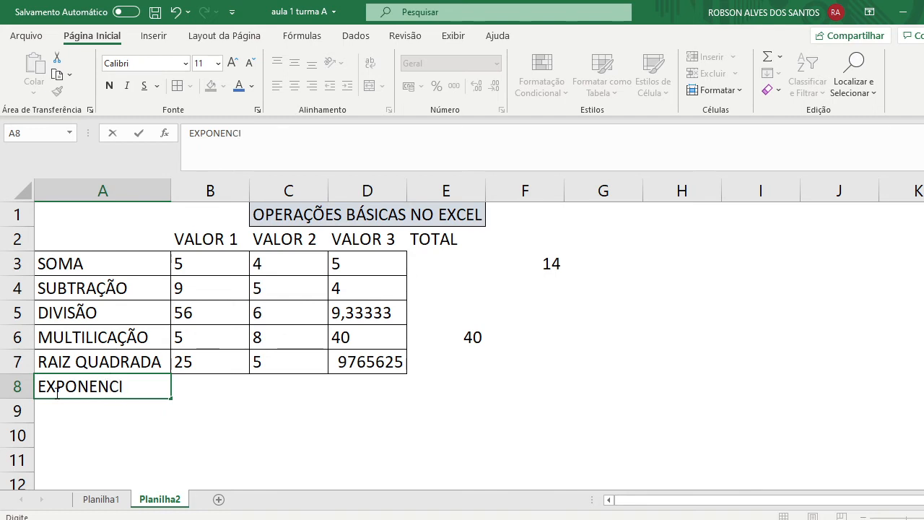
pyautogui.write('AÇÃO')
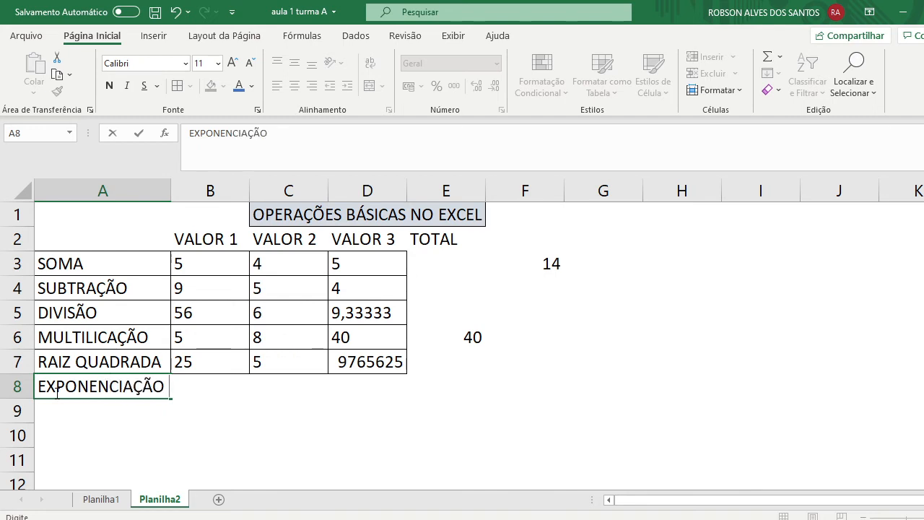
pyautogui.press('F2')
pyautogui.moveTo(259, 396); pyautogui.dragTo(264, 406)
# Step: Fill in the EXPONENCIAÇÃO row with 3 as VALOR 1 in B8 and 3 as VALOR 2 in C8
pyautogui.click(190, 384)
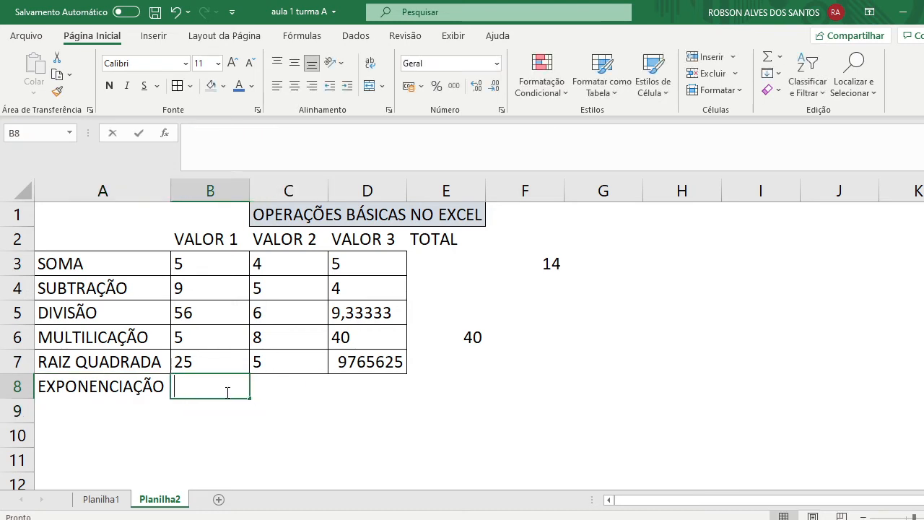
pyautogui.write('3')
pyautogui.click(309, 390)
pyautogui.write('3')
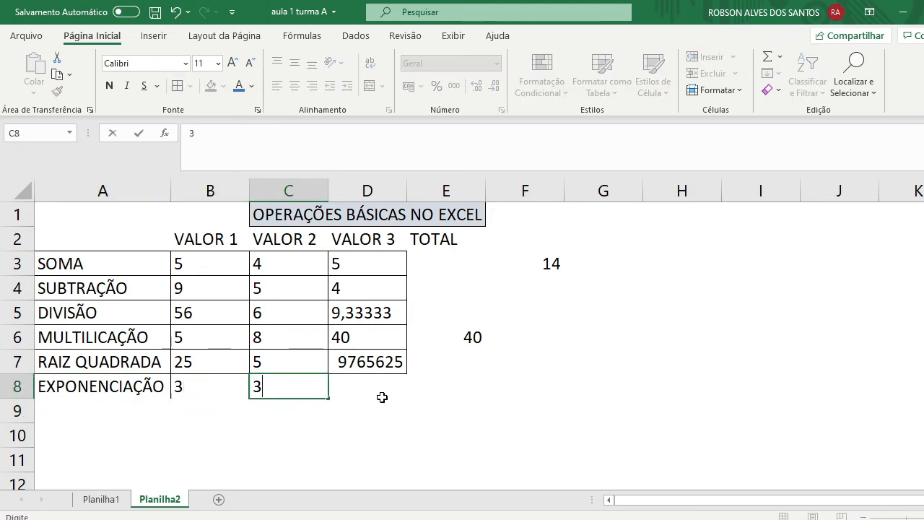
# Step: Enter the formula =B9^C8 in the EXPONENCIAÇÃO row's VALOR 3 cell D8
pyautogui.click(381, 391)
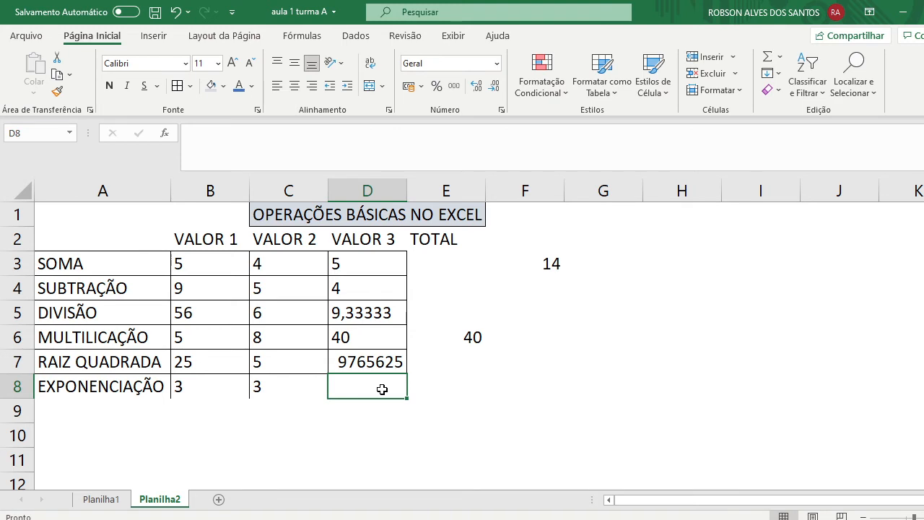
pyautogui.write('=')
pyautogui.click(215, 409)
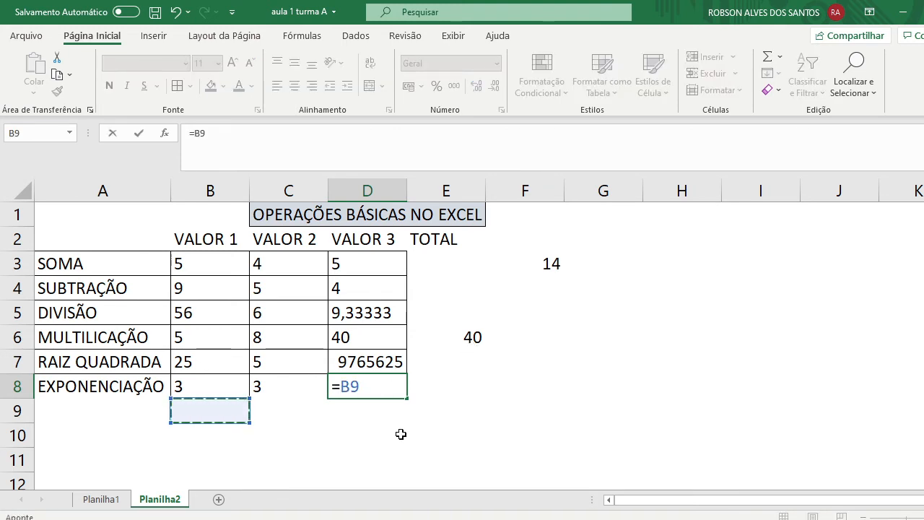
pyautogui.write('^')
pyautogui.click(261, 391)
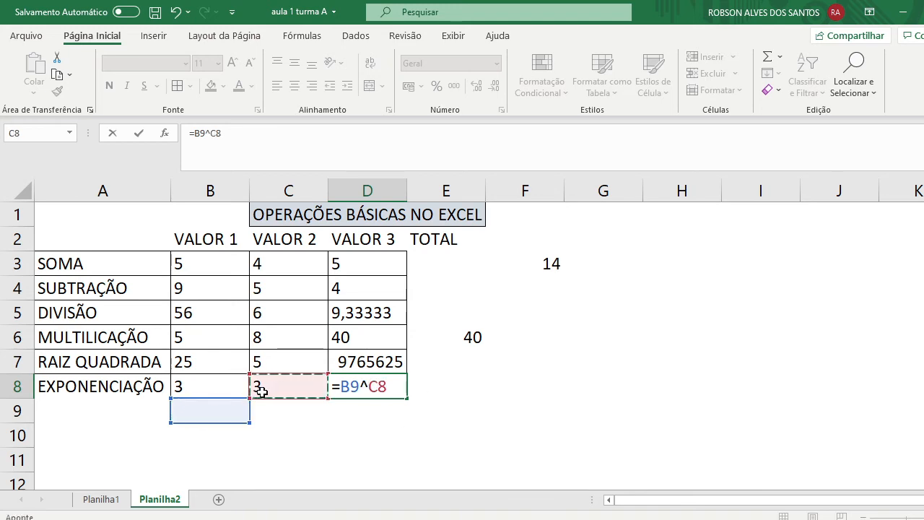
pyautogui.press('Tab')
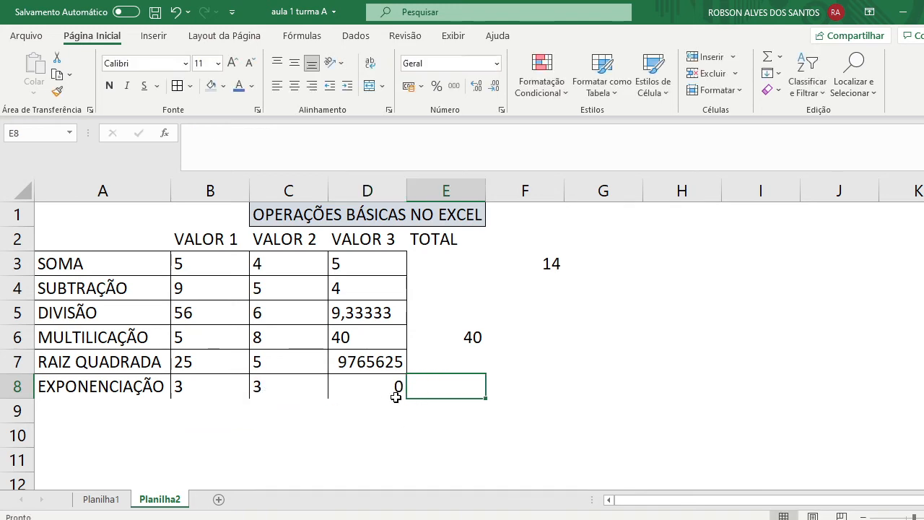
# Step: Try the Número format on the EXPONENCIAÇÃO row's VALOR 3 cell D8 and undo the format change
pyautogui.click(394, 396)
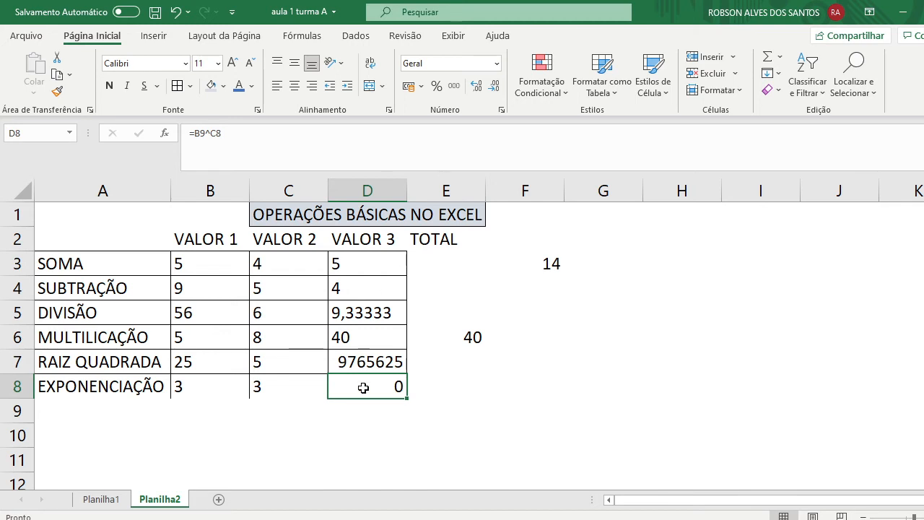
pyautogui.click(364, 409)
pyautogui.click(361, 386)
pyautogui.click(495, 66)
pyautogui.click(473, 130)
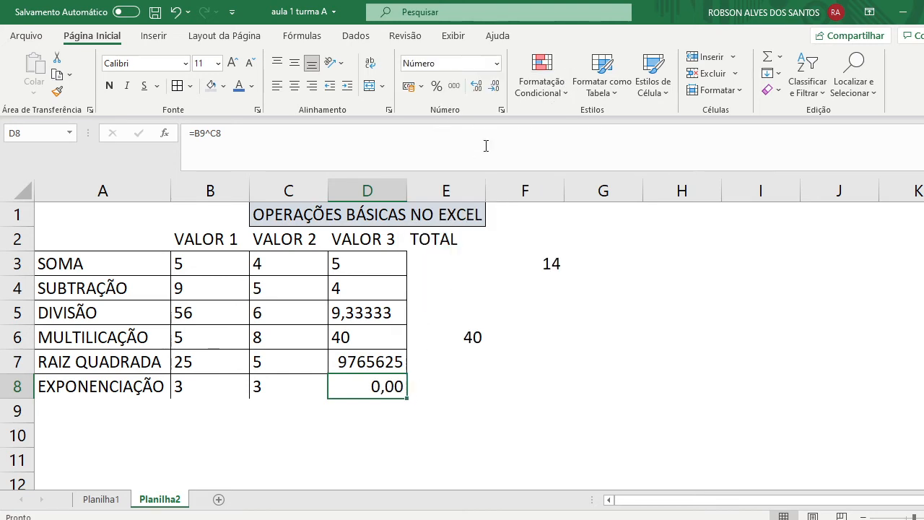
pyautogui.click(497, 63)
pyautogui.click(446, 130)
pyautogui.click(274, 382)
pyautogui.click(351, 385)
pyautogui.click(175, 12)
pyautogui.click(254, 460)
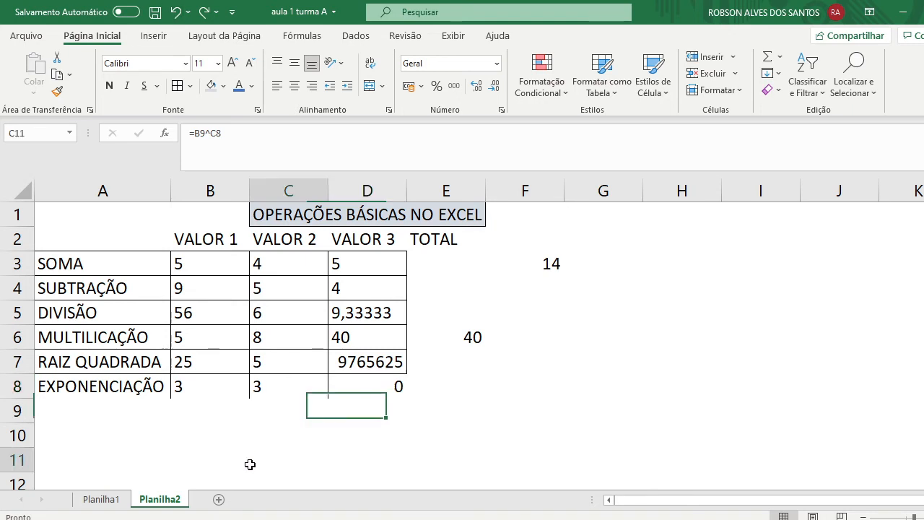
# Step: Replace the formula in the EXPONENCIAÇÃO row's VALOR 3 cell D8 with =B8^C8
pyautogui.click(195, 388)
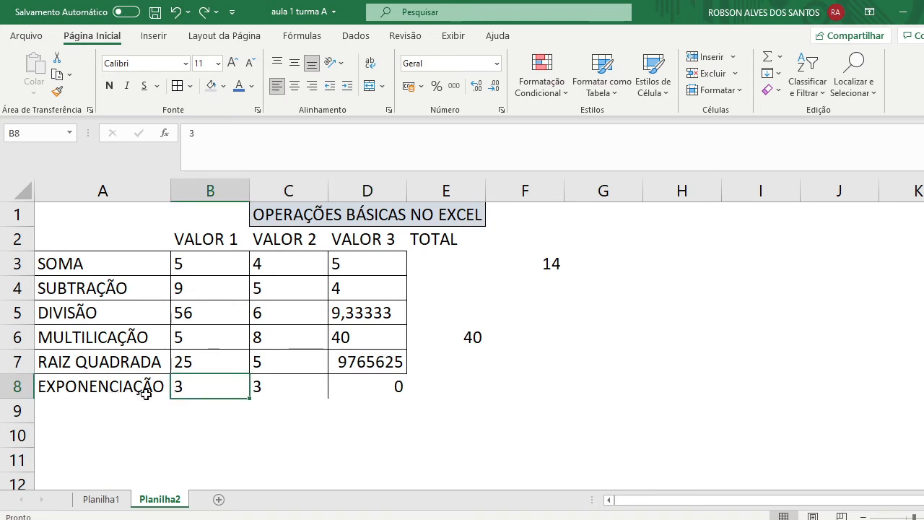
pyautogui.click(367, 389)
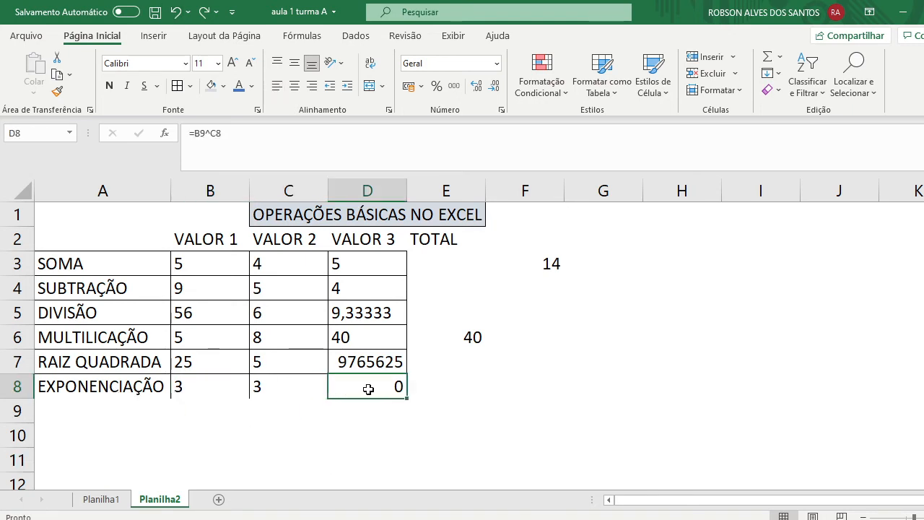
pyautogui.write('=')
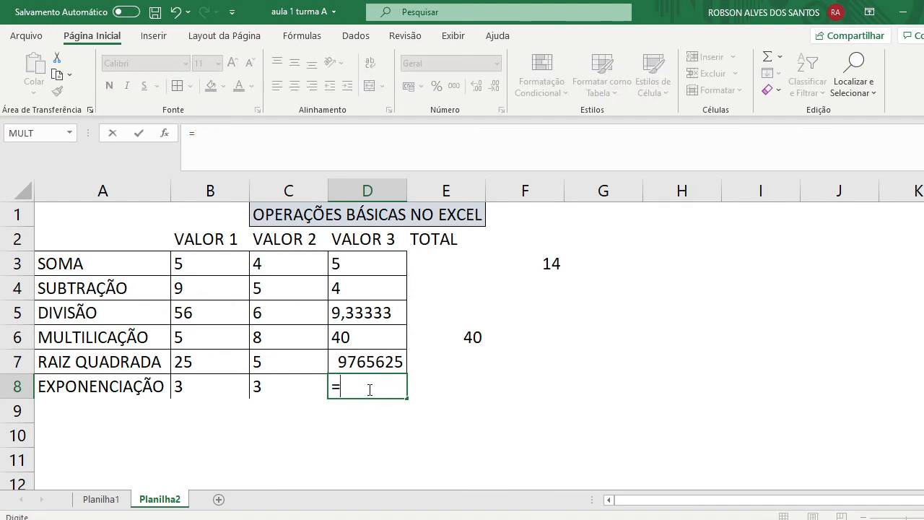
pyautogui.click(217, 390)
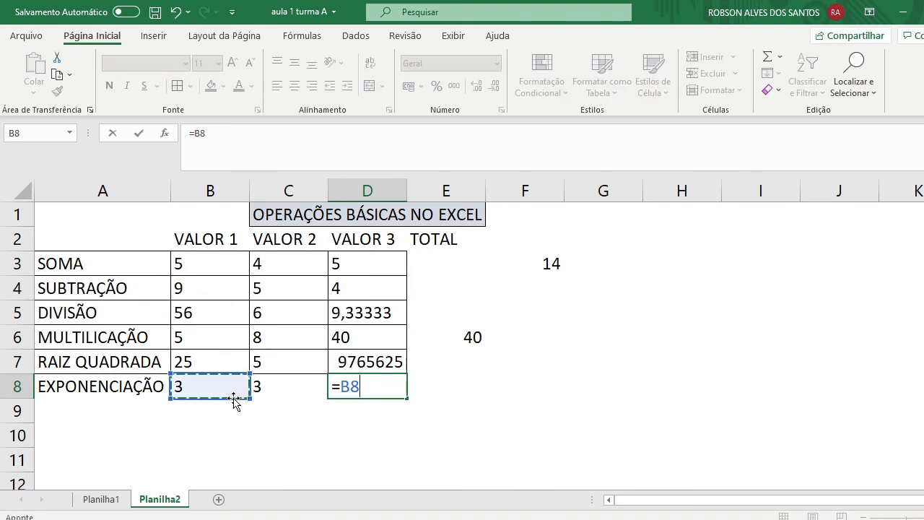
pyautogui.write('^')
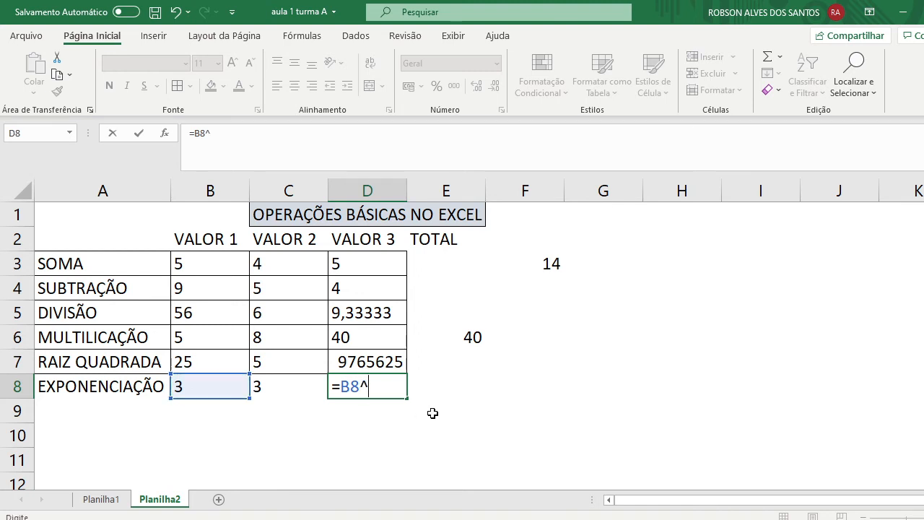
pyautogui.click(278, 386)
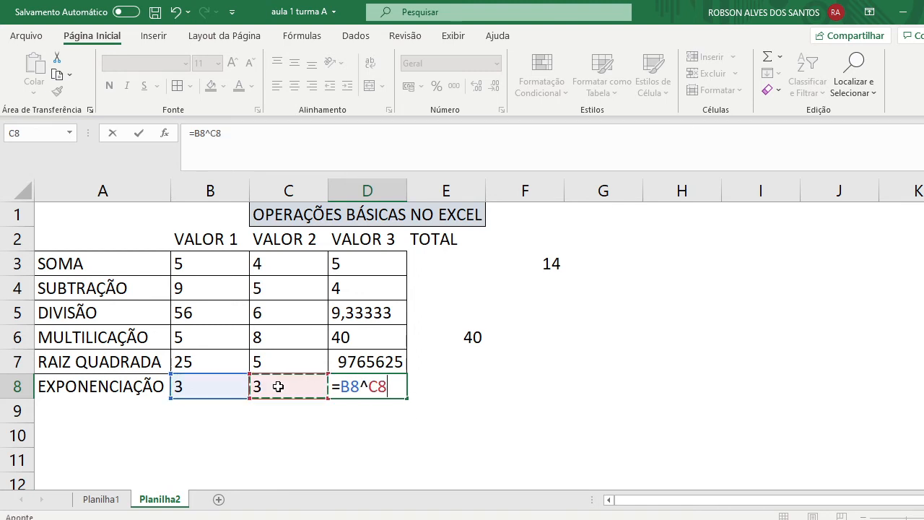
pyautogui.press('Return')
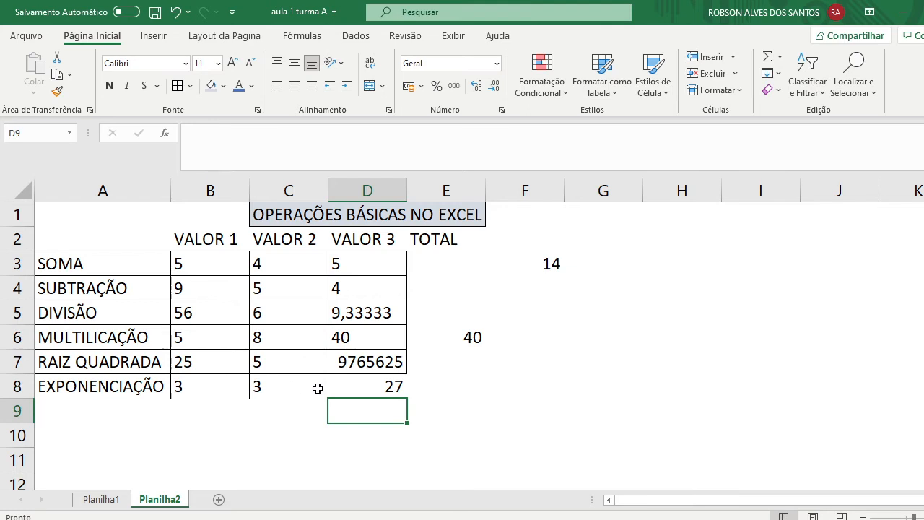
# Step: Apply all borders to the EXPONENCIAÇÃO row, A8:D8, and check the formula in D8 against its input value in B8
pyautogui.click(349, 386)
pyautogui.click(293, 453)
pyautogui.moveTo(200, 381); pyautogui.dragTo(262, 381)
pyautogui.moveTo(58, 388); pyautogui.dragTo(383, 387)
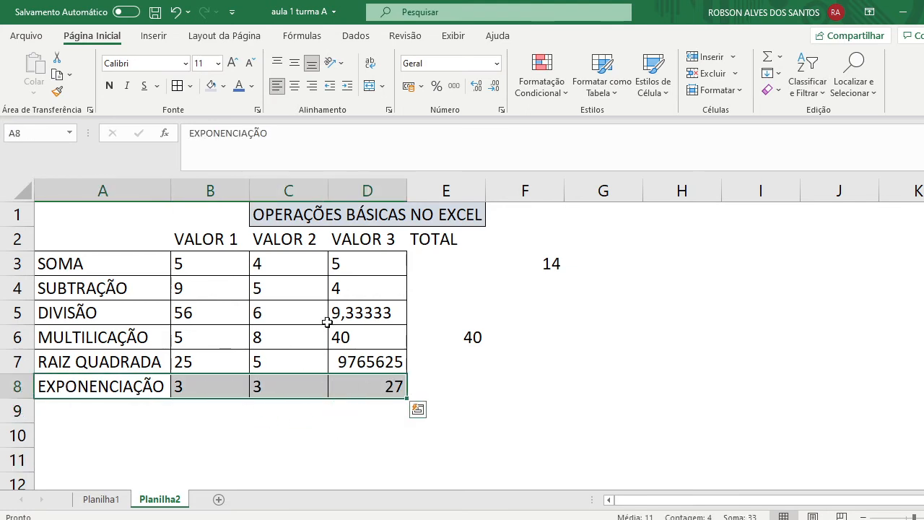
pyautogui.click(177, 85)
pyautogui.click(539, 417)
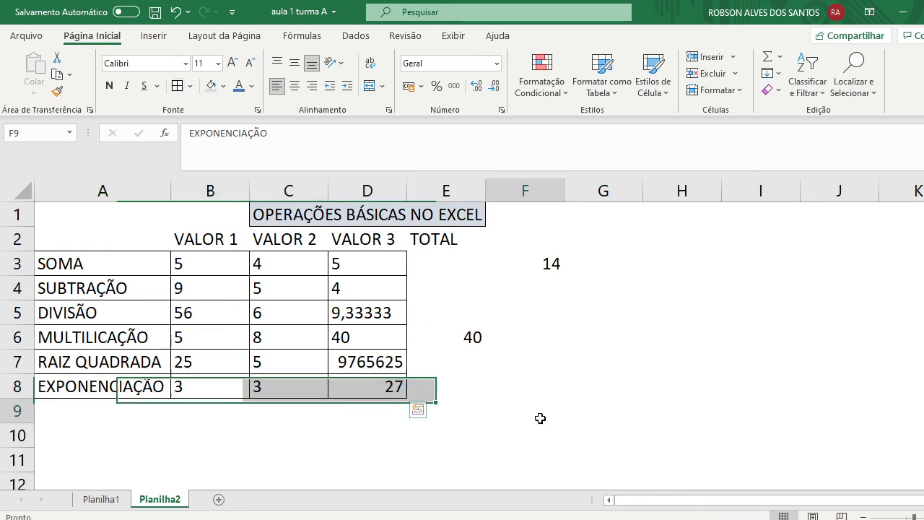
pyautogui.click(379, 425)
pyautogui.click(397, 387)
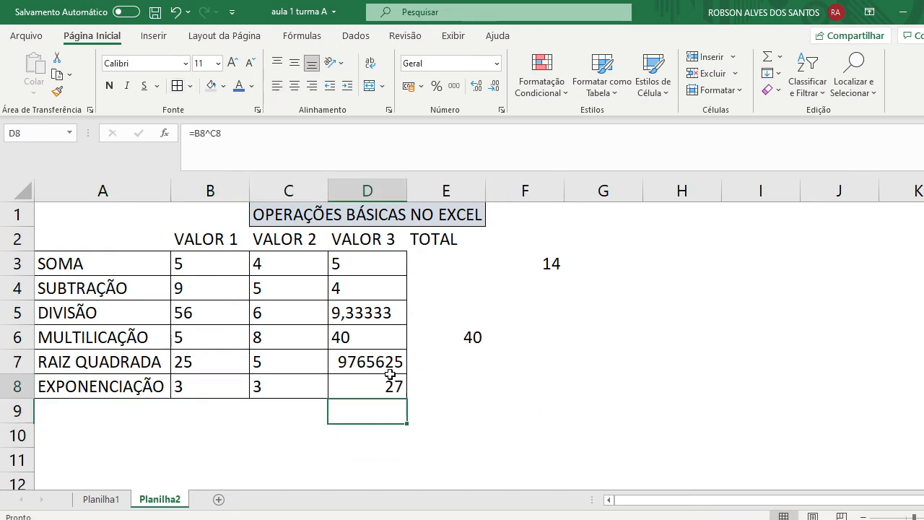
pyautogui.click(205, 390)
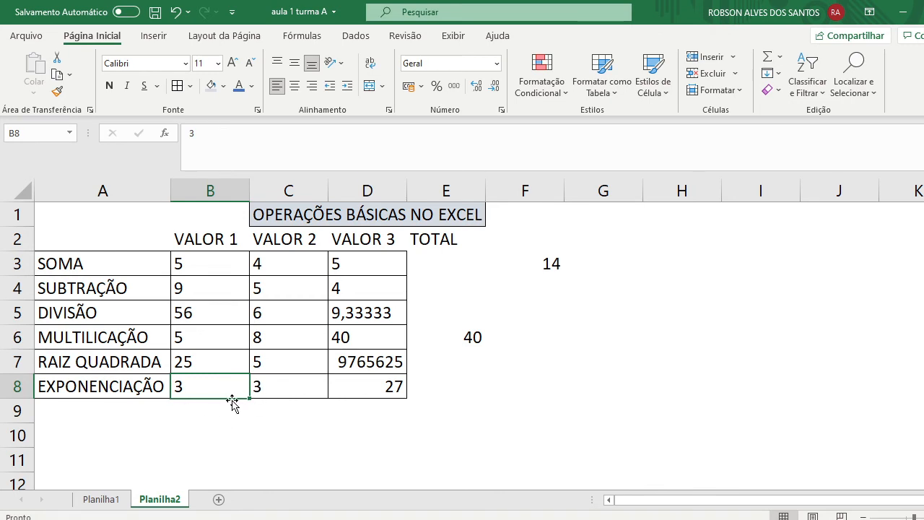
pyautogui.click(397, 387)
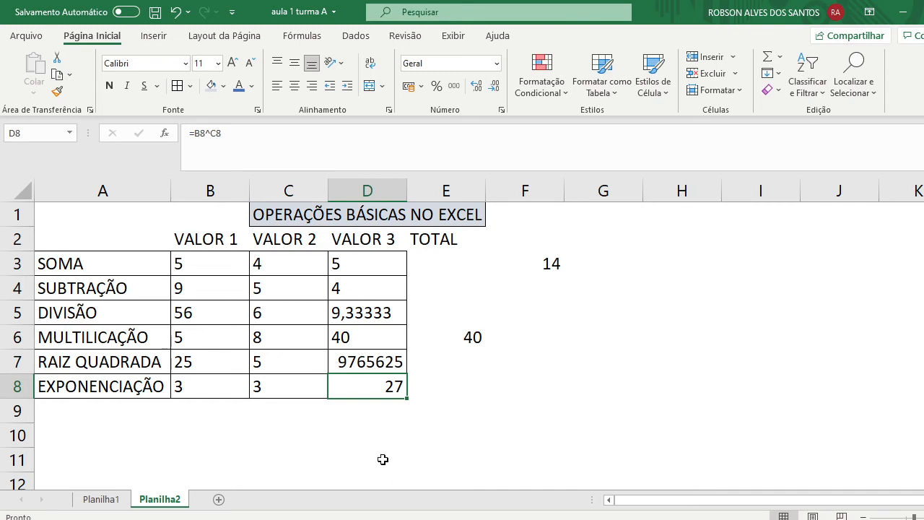
# Step: Clear the RAIZ QUADRADA row's VALOR 3 cell D7 and enter the formula =RAIZ(B7) there
pyautogui.click(378, 366)
pyautogui.press('Delete')
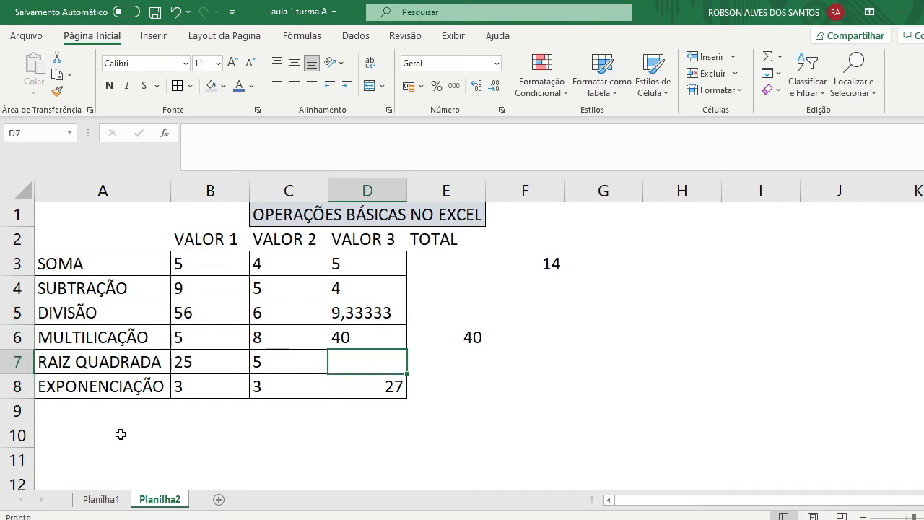
pyautogui.write('=R')
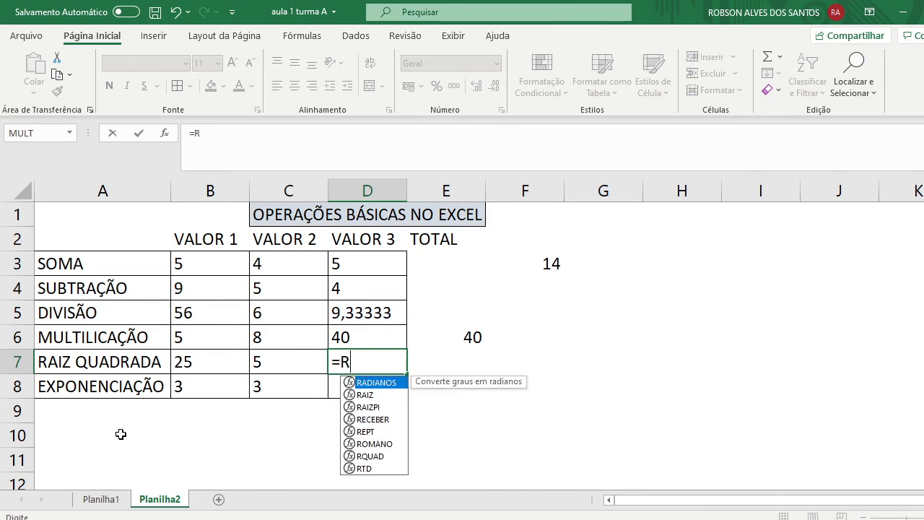
pyautogui.write('AIZ')
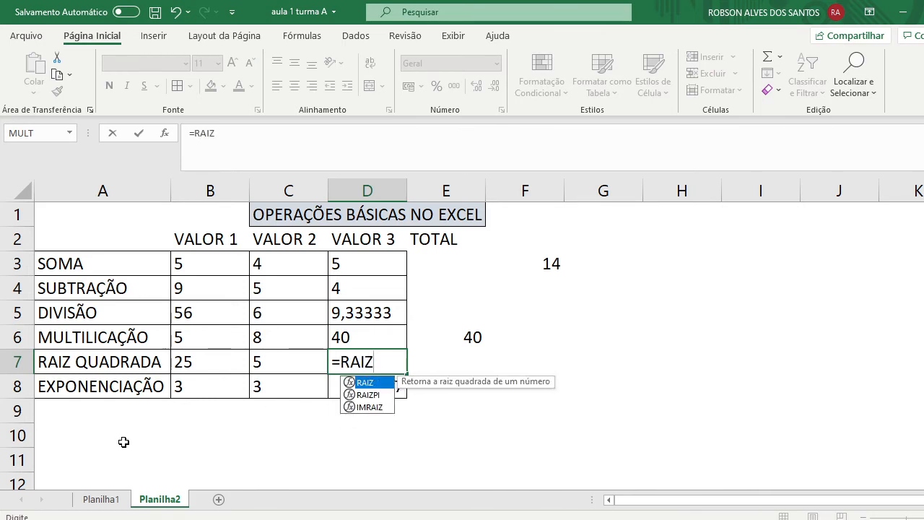
pyautogui.write('(')
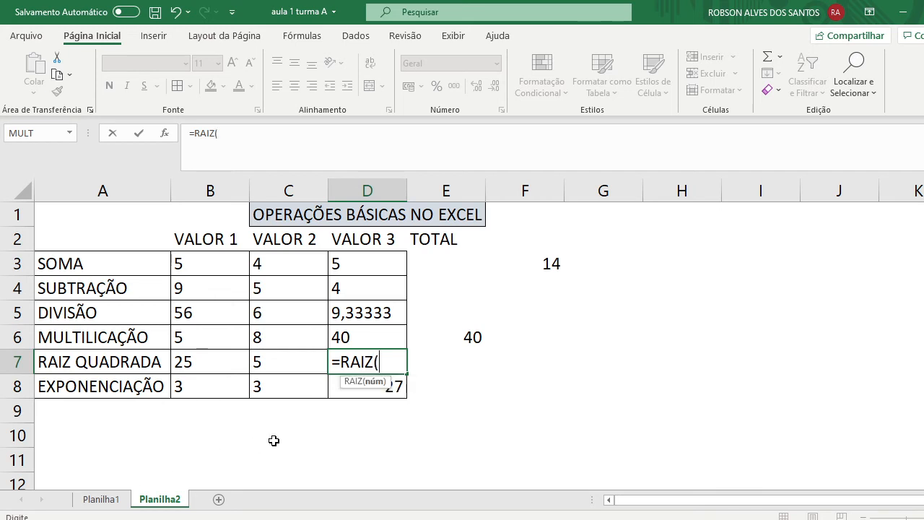
pyautogui.click(206, 361)
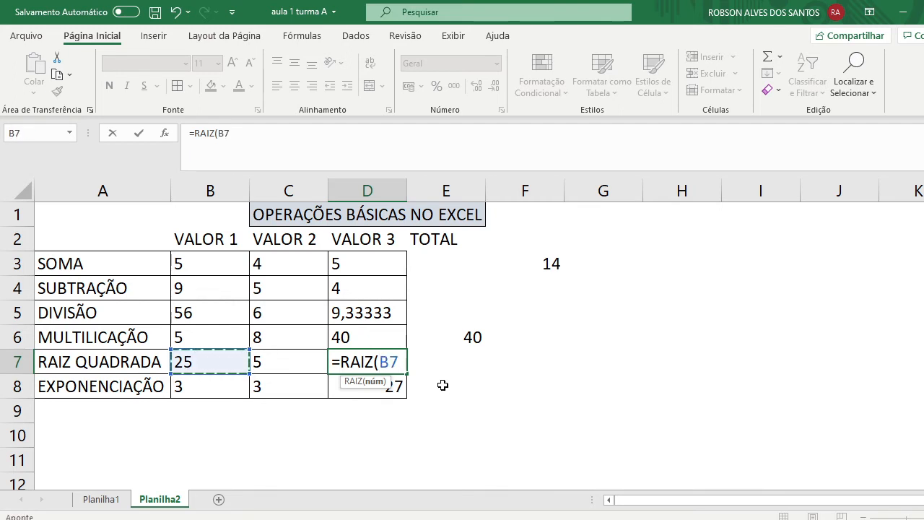
pyautogui.press('Tab')
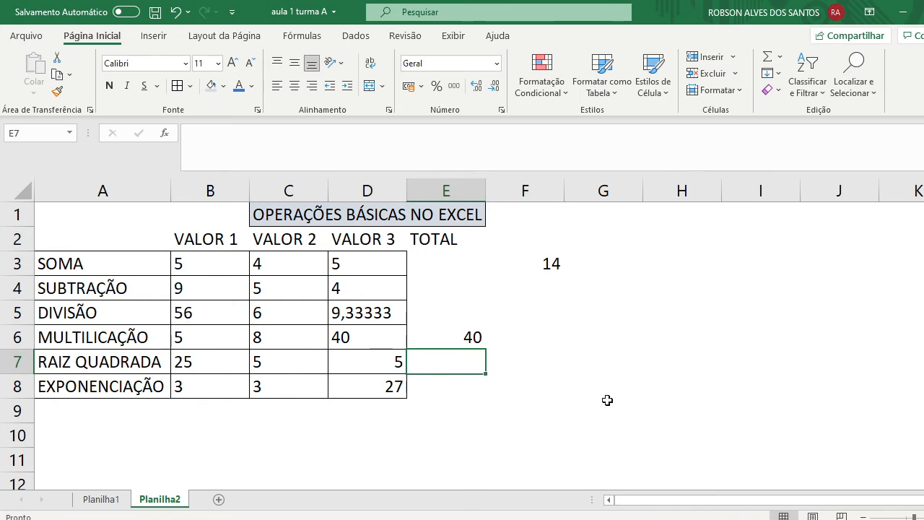
pyautogui.write('=RAI')
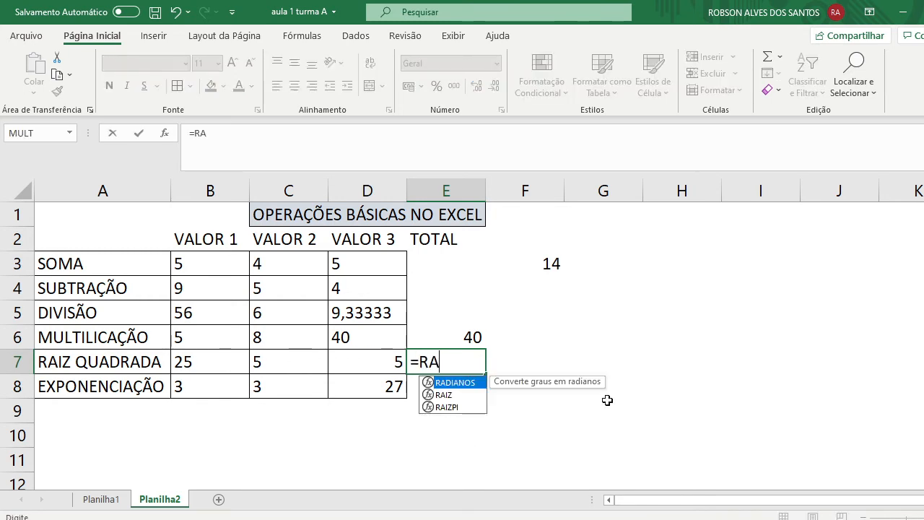
pyautogui.click(288, 361)
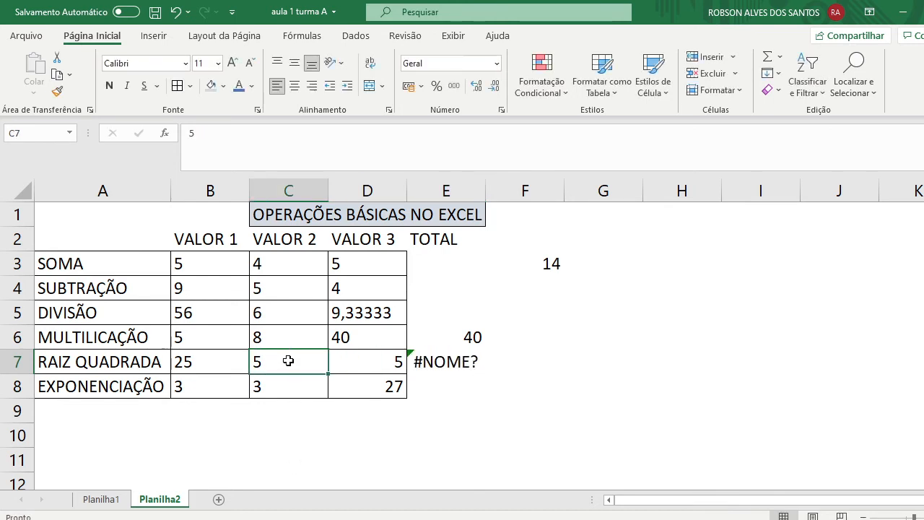
pyautogui.click(458, 361)
pyautogui.press('Delete')
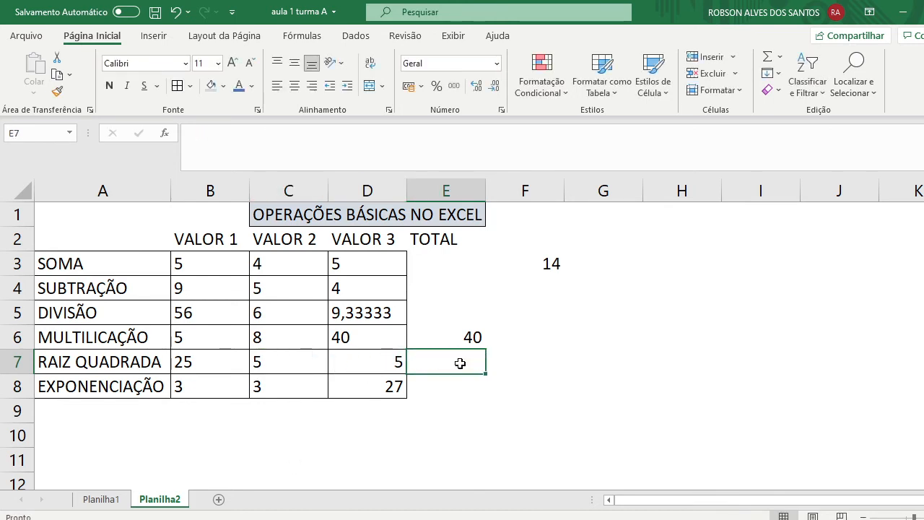
# Step: Try the formula =RAIZ(D7) in the RAIZ QUADRADA row's TOTAL cell E7, check it and clear the cell
pyautogui.write('=RA')
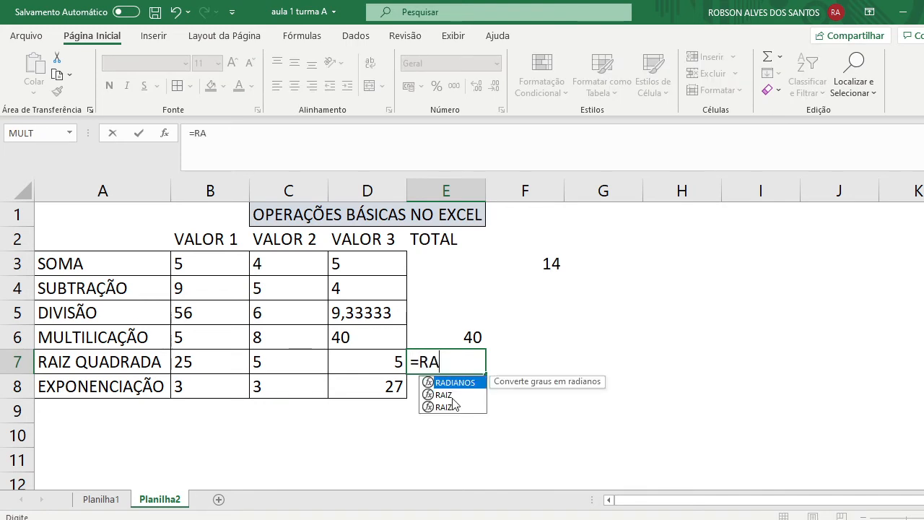
pyautogui.doubleClick(445, 395)
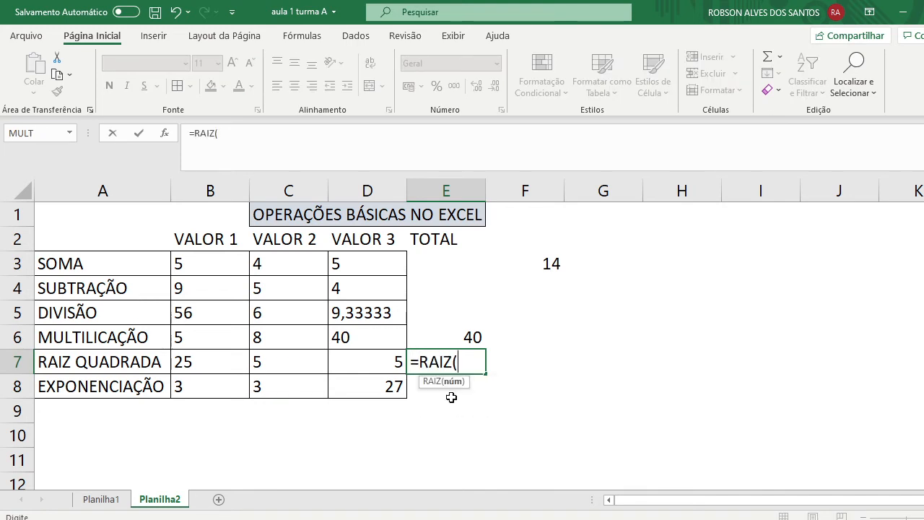
pyautogui.click(377, 368)
pyautogui.press('Tab')
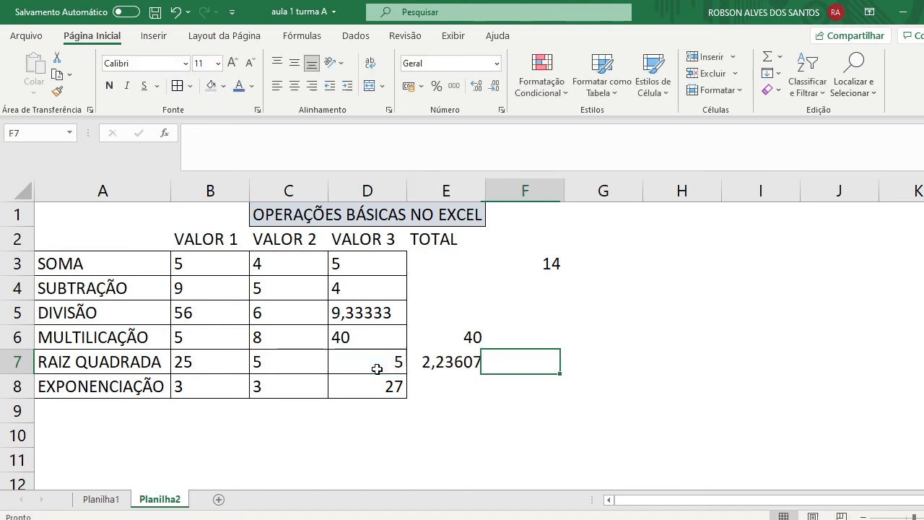
pyautogui.click(471, 369)
pyautogui.click(463, 403)
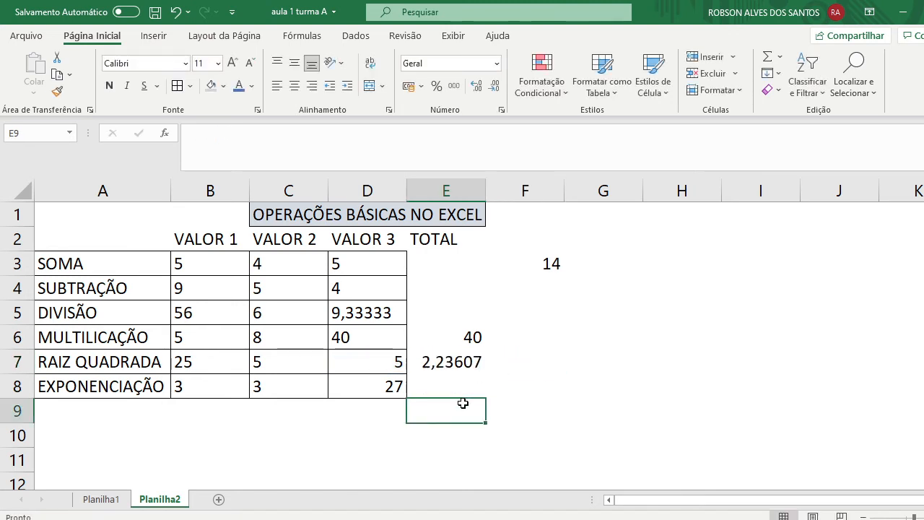
pyautogui.click(449, 367)
pyautogui.press('Delete')
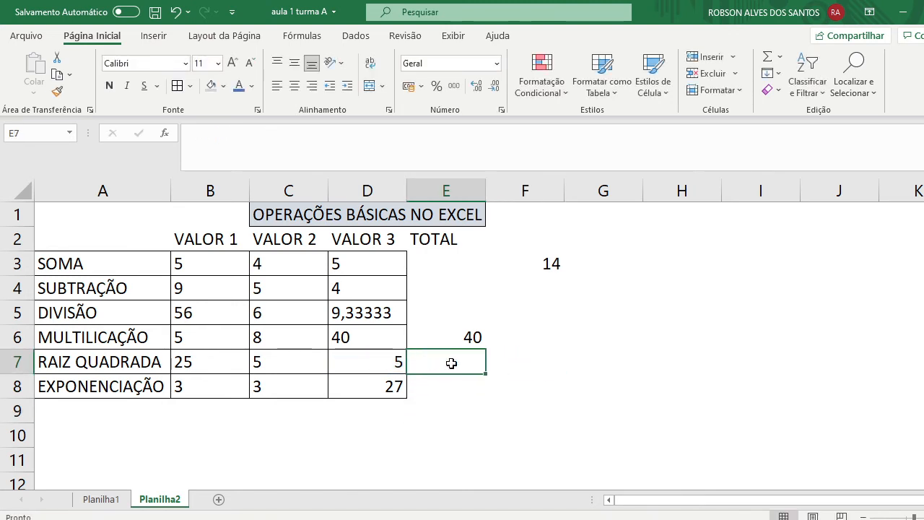
pyautogui.click(481, 455)
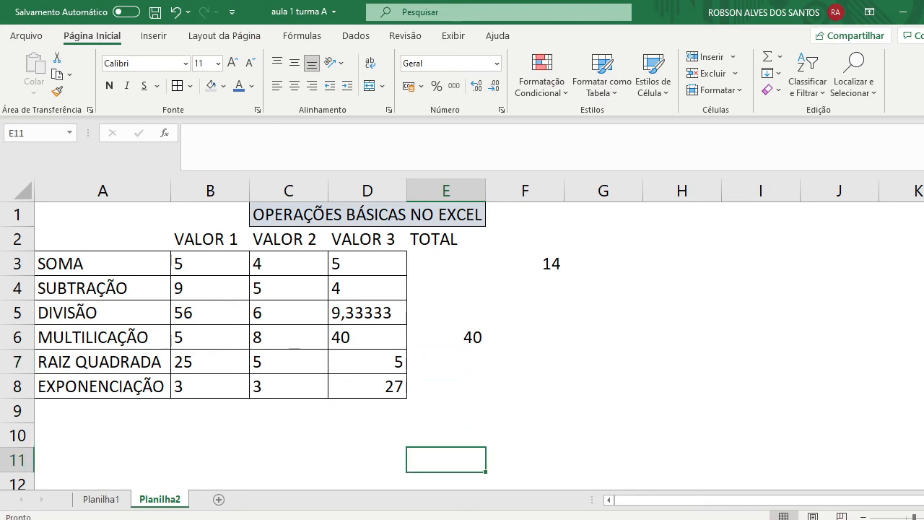
pyautogui.click(548, 464)
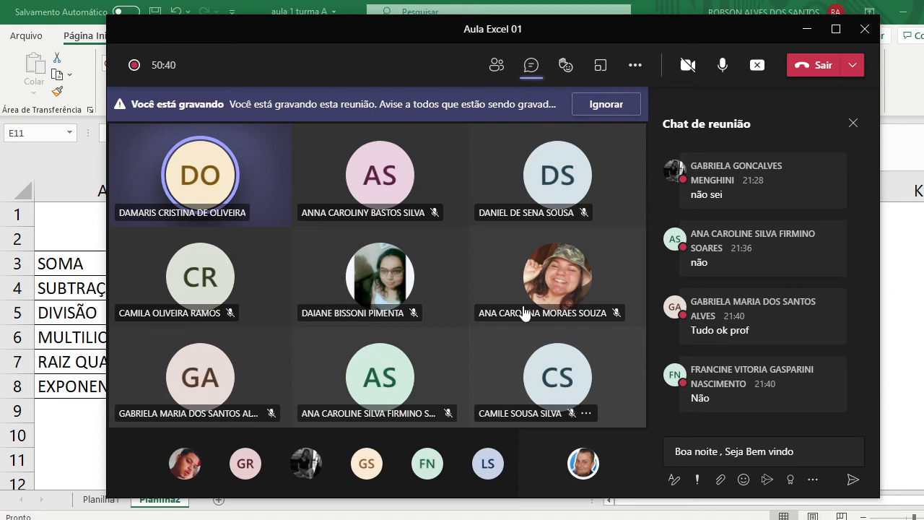
pyautogui.click(804, 29)
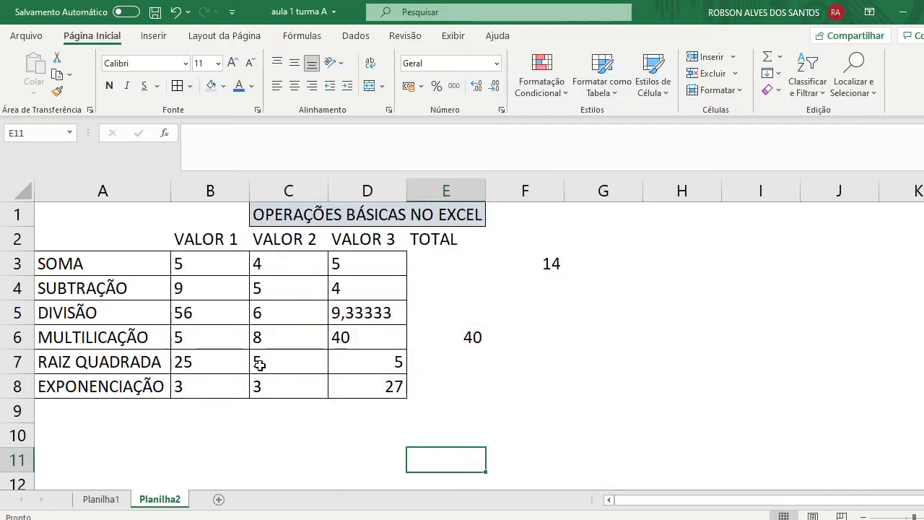
pyautogui.click(84, 430)
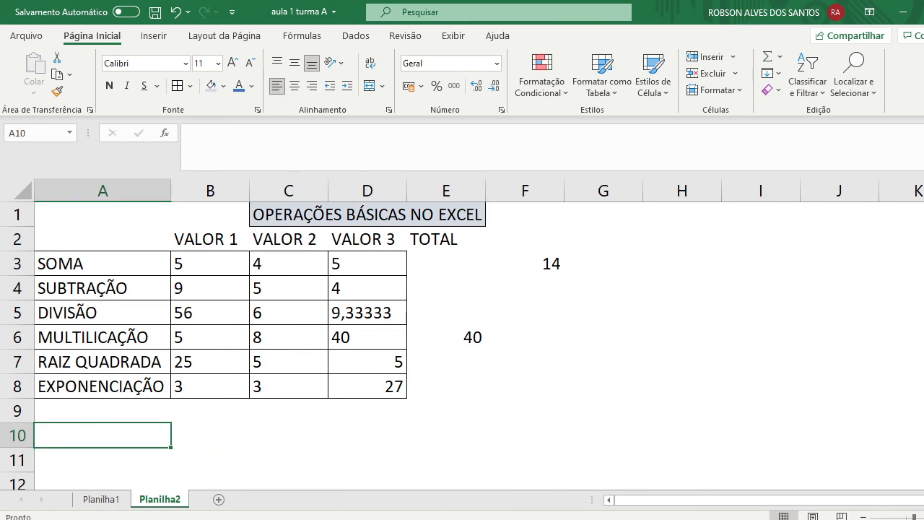
pyautogui.click(139, 413)
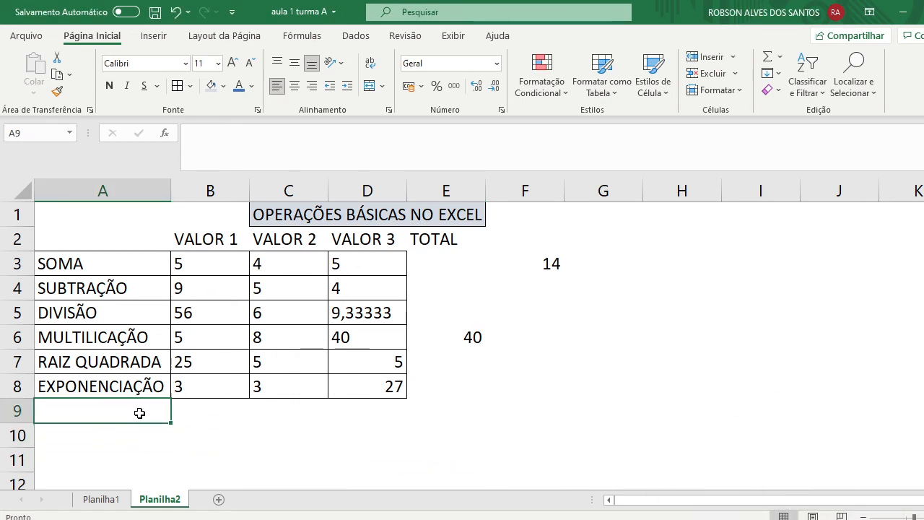
pyautogui.click(248, 417)
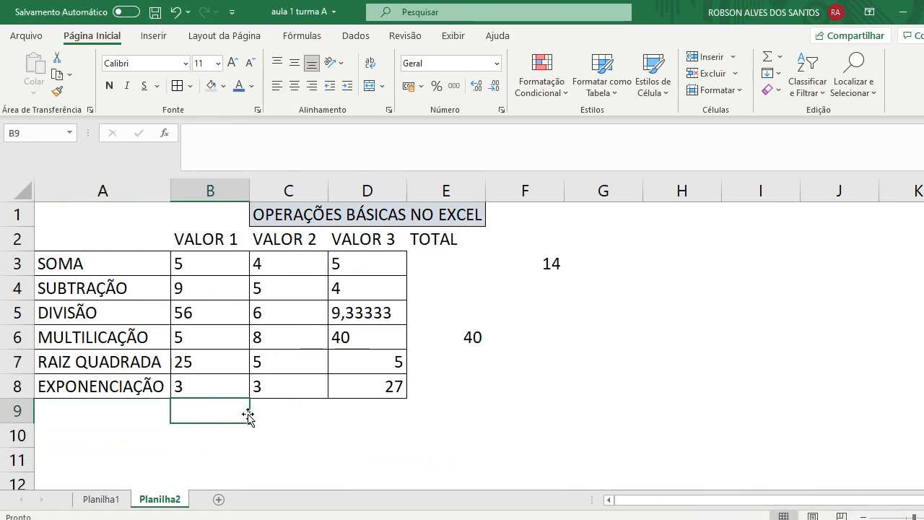
# Step: Enter 124 in the VALOR 1 cell B9 below the EXPONENCIAÇÃO row and correct it to 125
pyautogui.write('124')
pyautogui.click(115, 418)
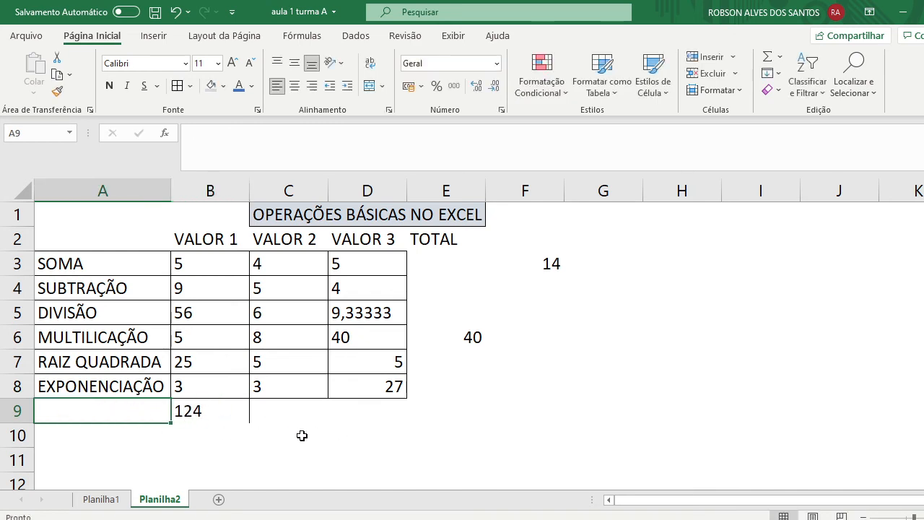
pyautogui.click(216, 409)
pyautogui.write('125')
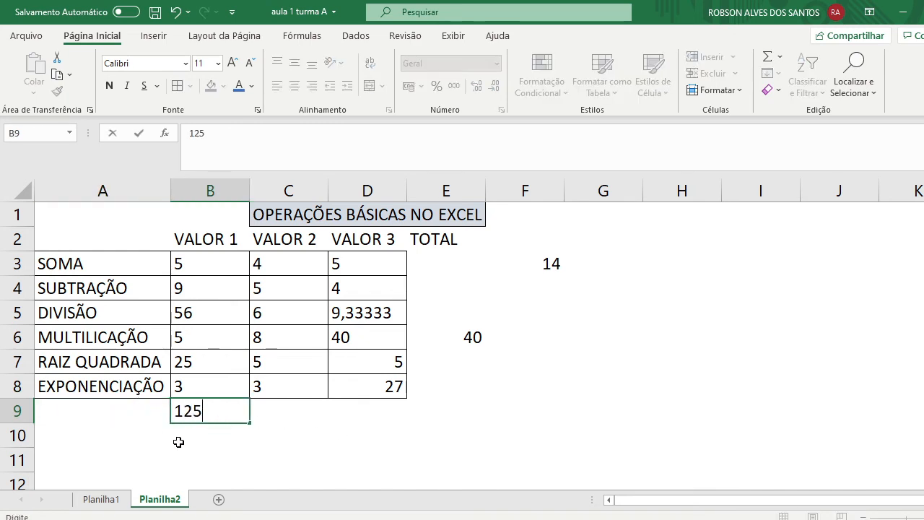
pyautogui.click(118, 427)
# Step: Label the new row's cell A9 as RAIZ CUBICA
pyautogui.click(87, 408)
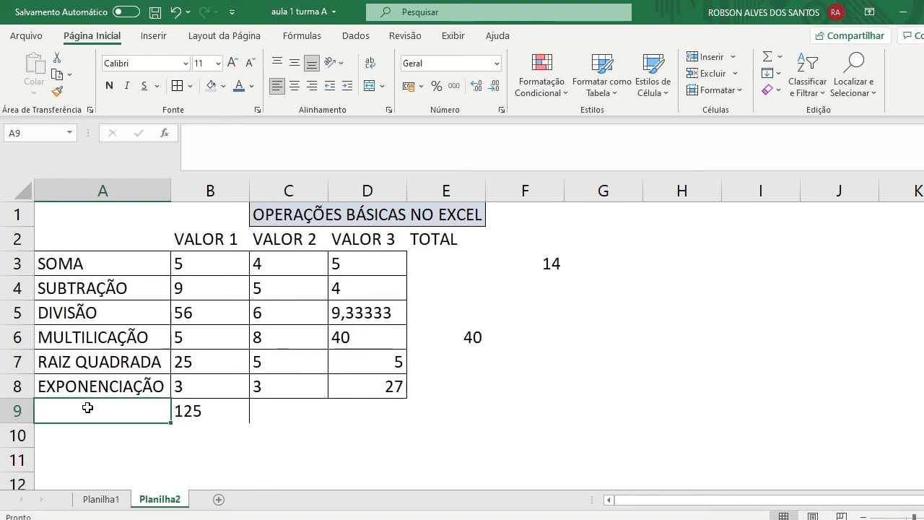
pyautogui.write('RAIZ QUADRADA')
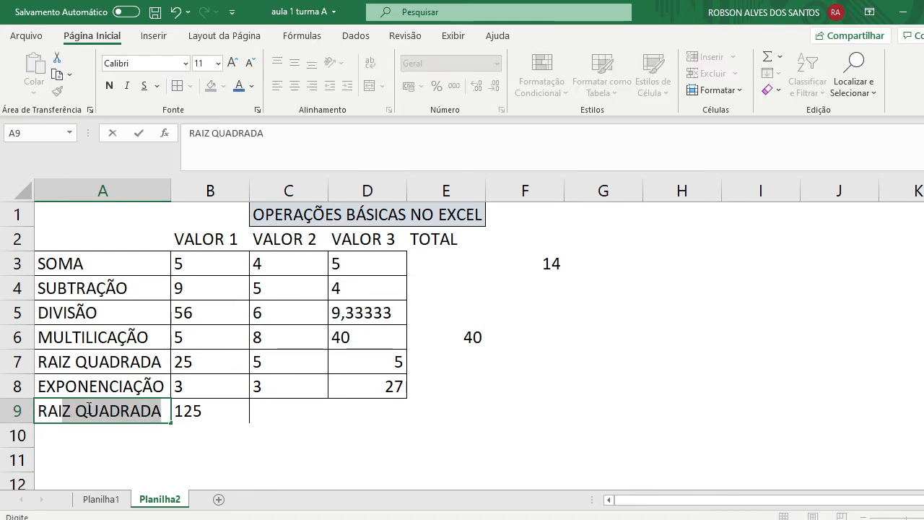
pyautogui.click(88, 409)
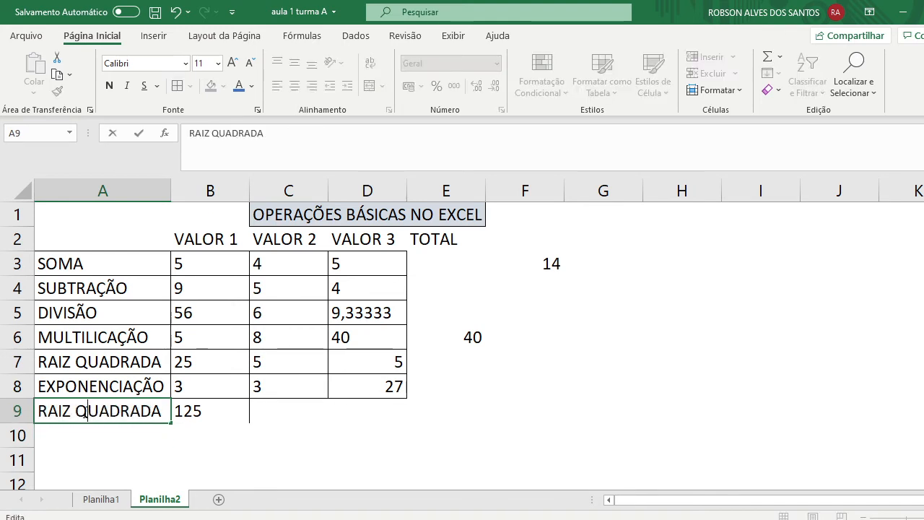
pyautogui.moveTo(77, 411); pyautogui.dragTo(162, 409)
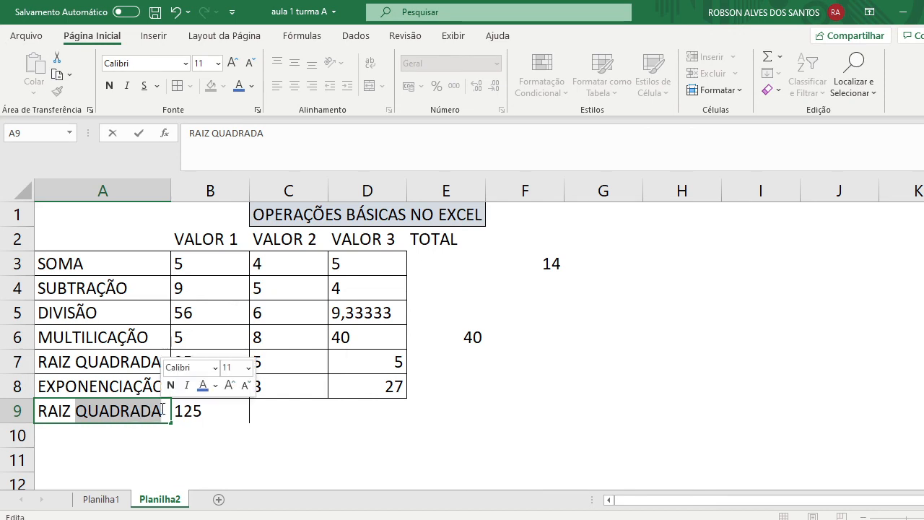
pyautogui.write('C')
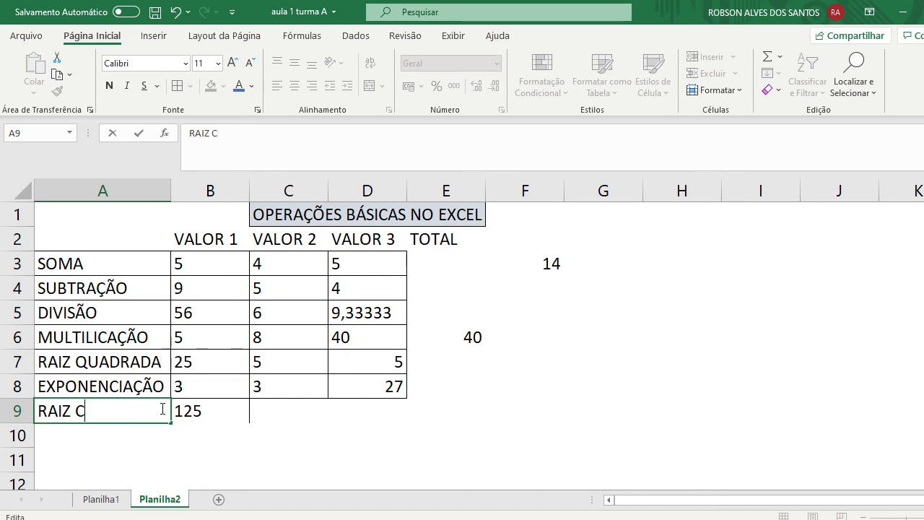
pyautogui.write('UBICA')
# Step: Enter the cube root formula =B9^(1/3) in the RAIZ CUBICA row's VALOR 3 cell D9 and check it
pyautogui.click(304, 404)
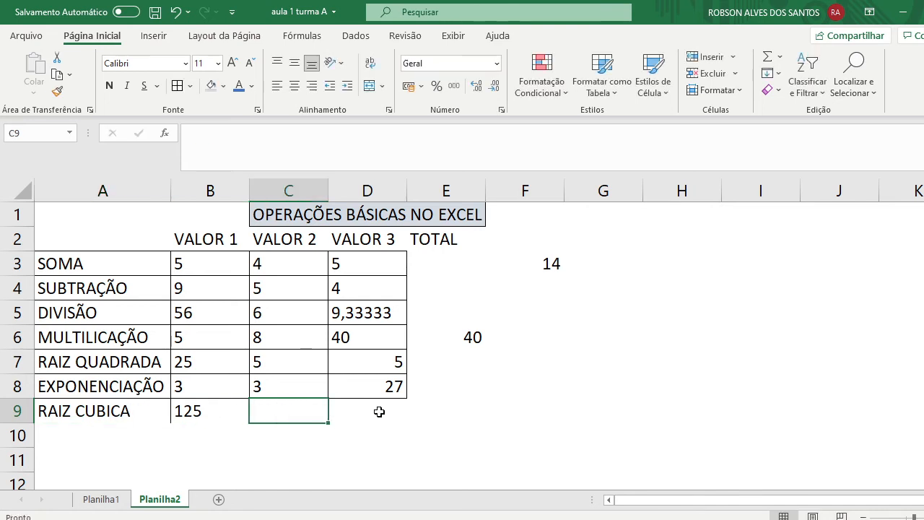
pyautogui.click(380, 412)
pyautogui.write('=')
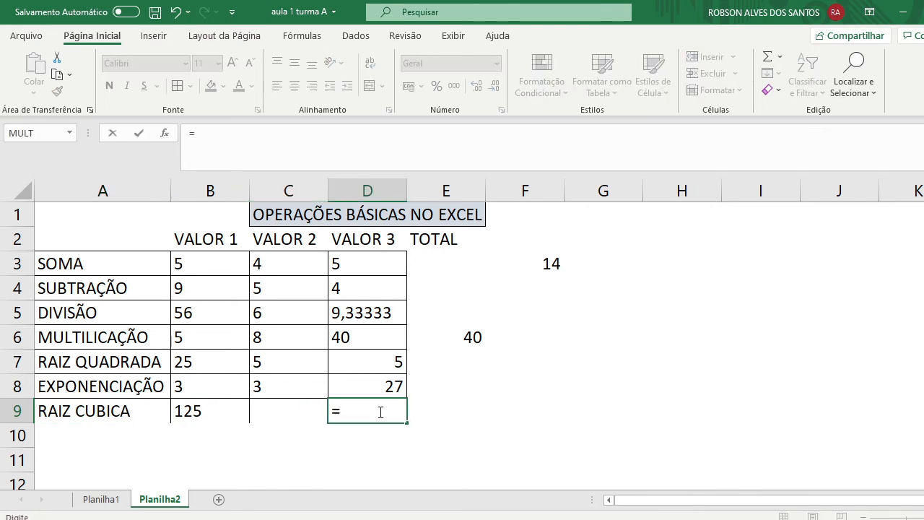
pyautogui.click(194, 417)
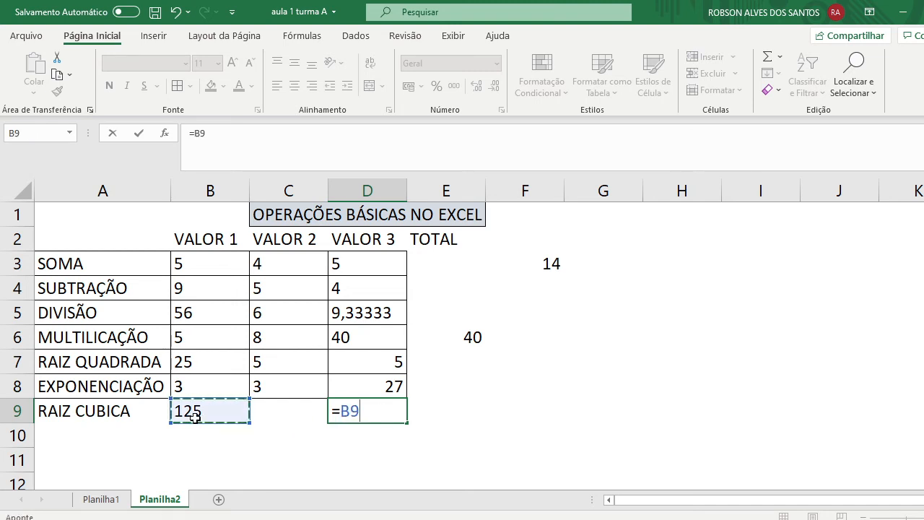
pyautogui.write('^')
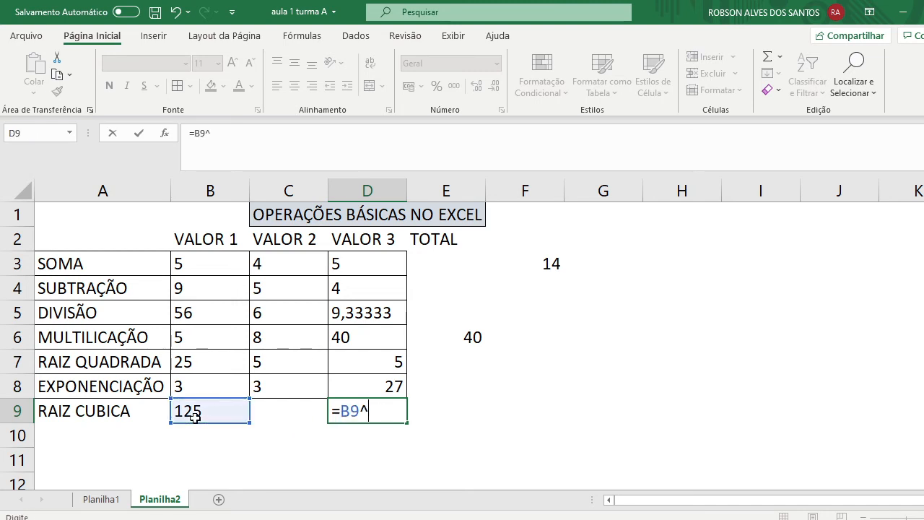
pyautogui.write('(1/3')
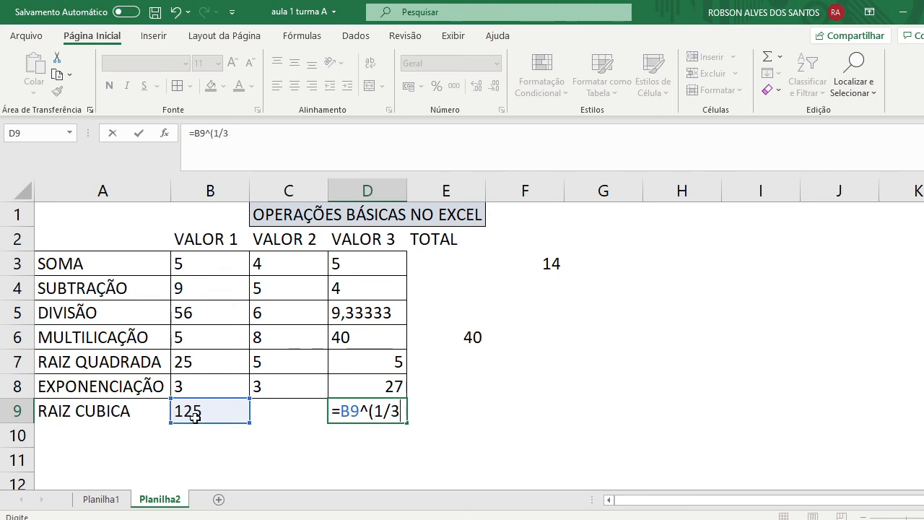
pyautogui.write(')')
pyautogui.press('Return')
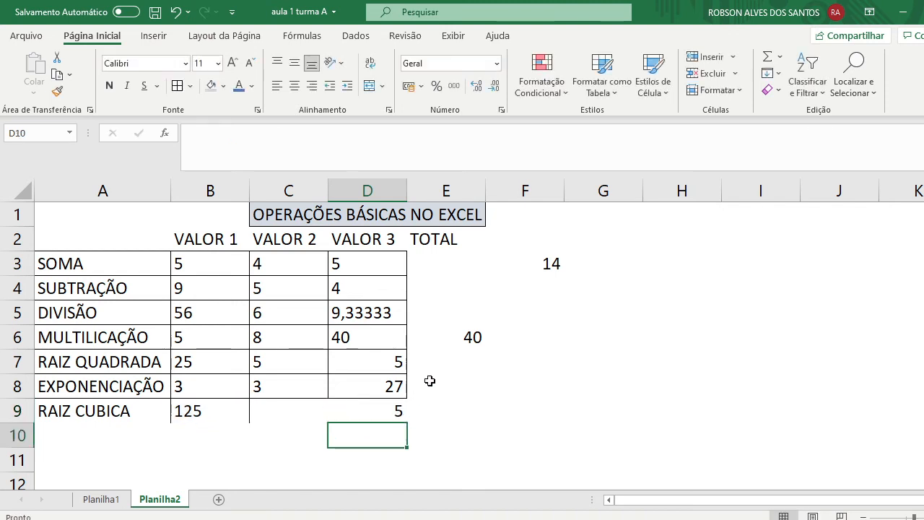
pyautogui.click(402, 409)
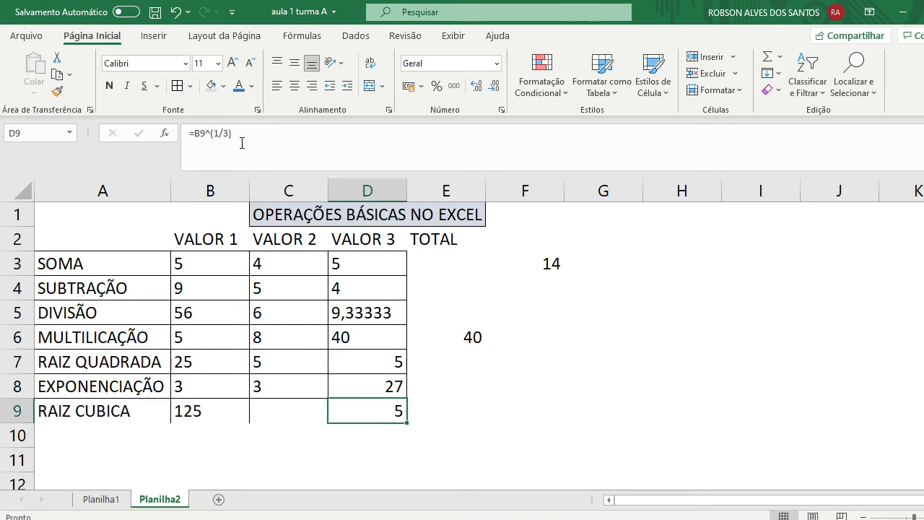
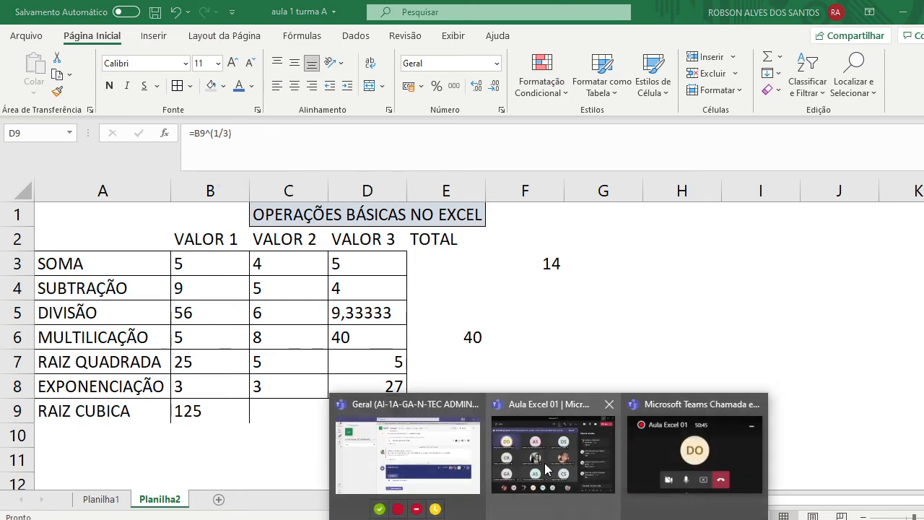
# Step: Check the Teams meeting chat, and switch to the CALCULOS BASICOS sheet of the TABELAS AULAS workbook in Excel
pyautogui.click(543, 462)
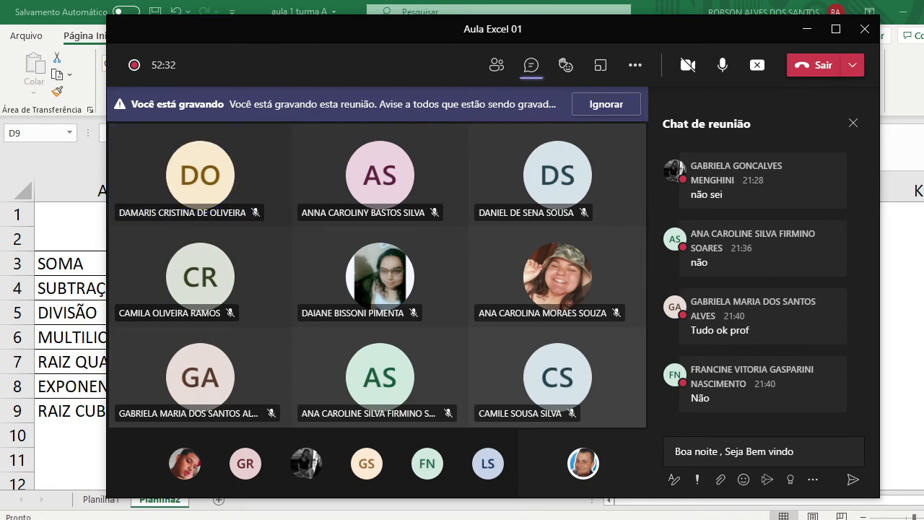
pyautogui.click(806, 29)
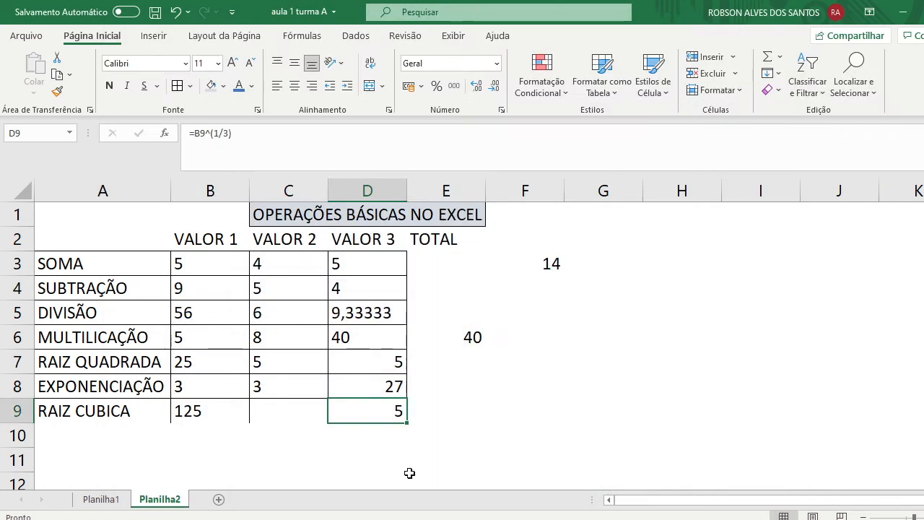
pyautogui.click(514, 519)
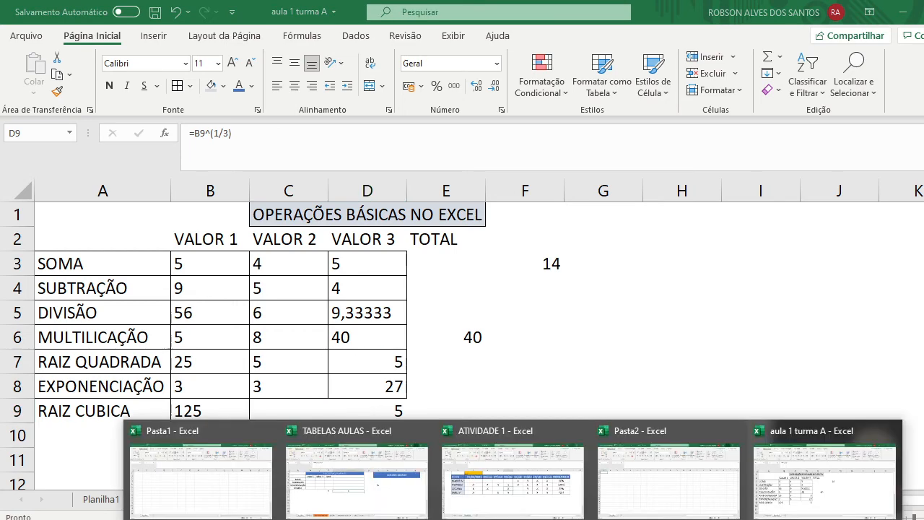
pyautogui.moveTo(512, 480)
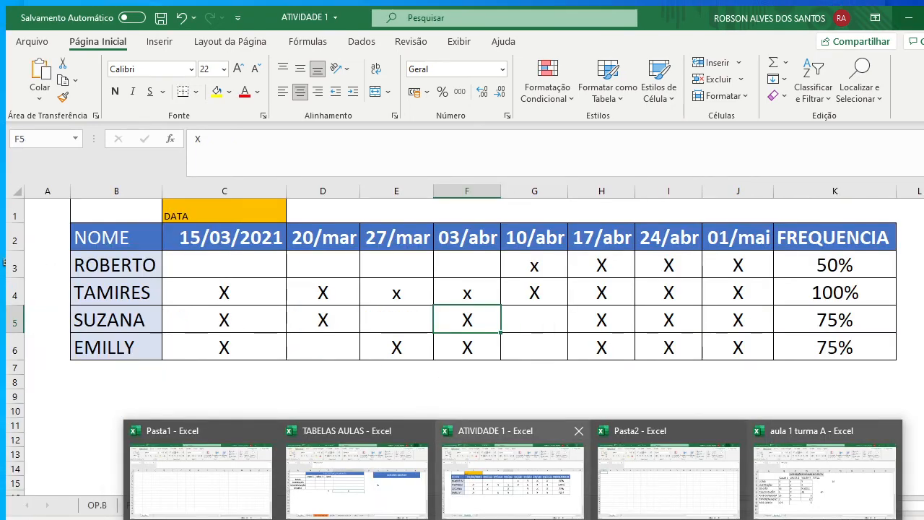
pyautogui.click(387, 495)
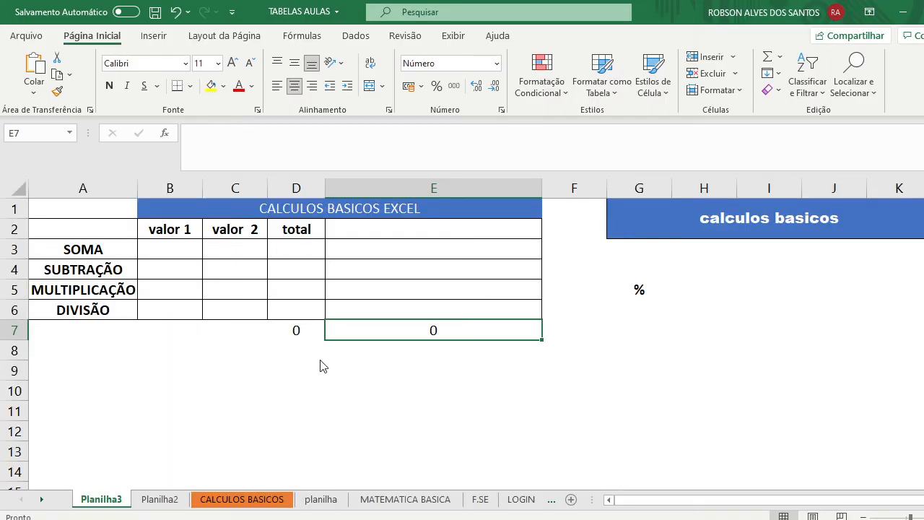
pyautogui.click(268, 498)
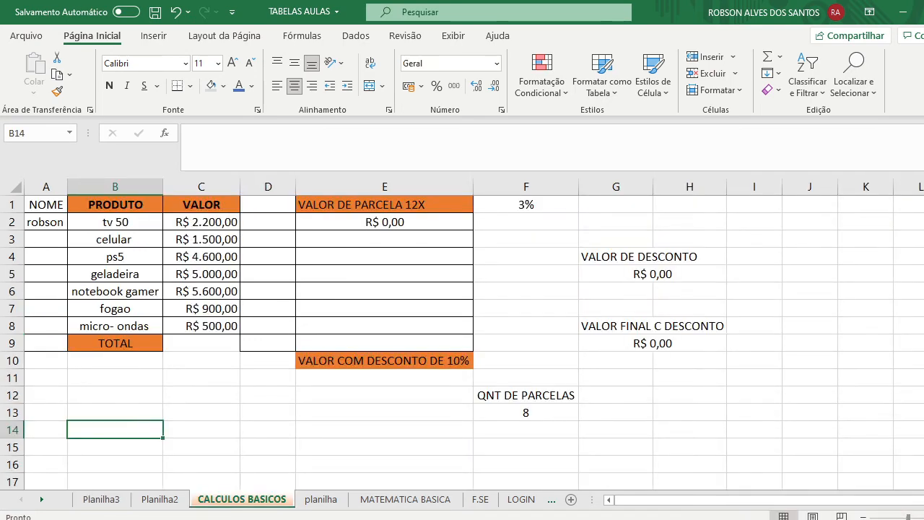
# Step: Clear the product prices in C2:C9 and enter 2800 as the VALOR of tv 50 in C2
pyautogui.keyDown('ctrl'); pyautogui.scroll(2, 821, 470); pyautogui.keyUp('ctrl')
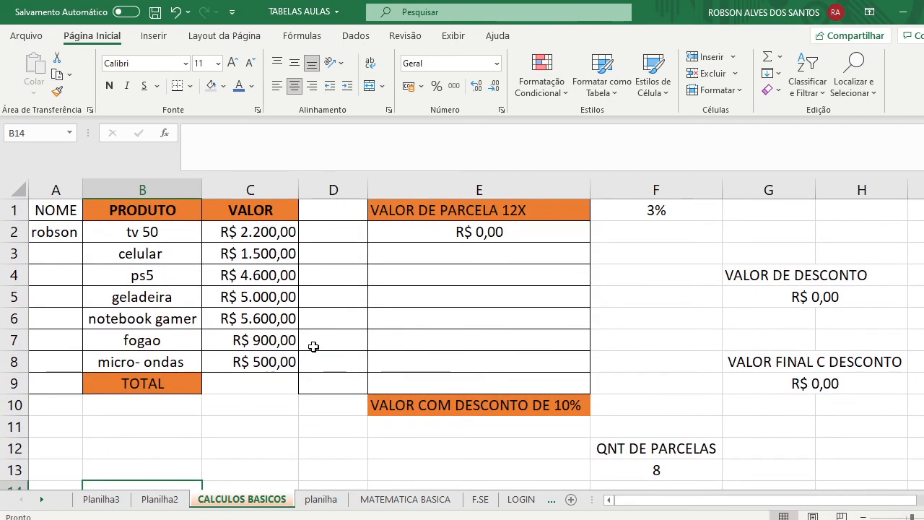
pyautogui.moveTo(250, 232); pyautogui.dragTo(272, 383)
pyautogui.press('Delete')
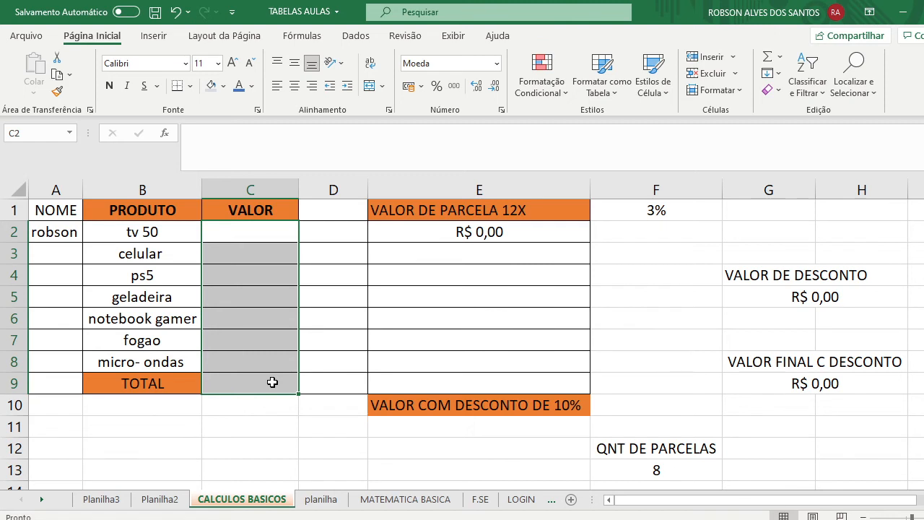
pyautogui.click(257, 238)
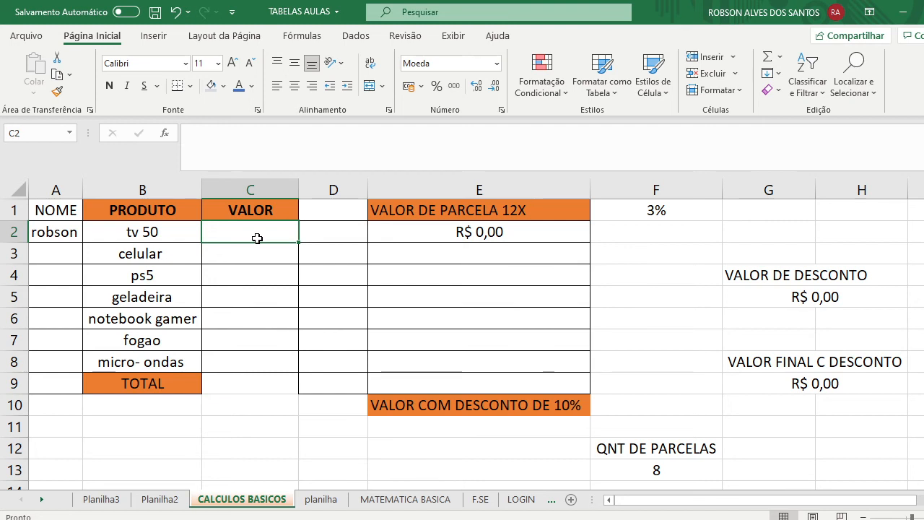
pyautogui.write('2800')
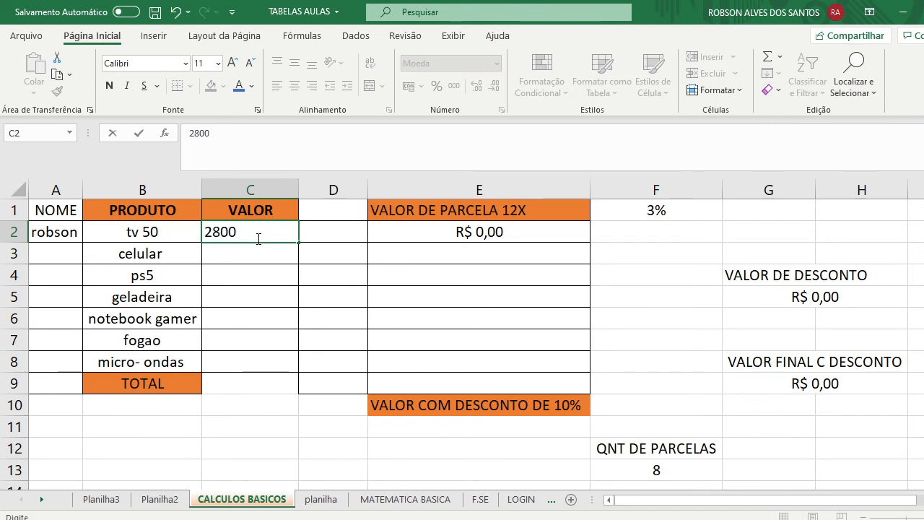
pyautogui.press('Return')
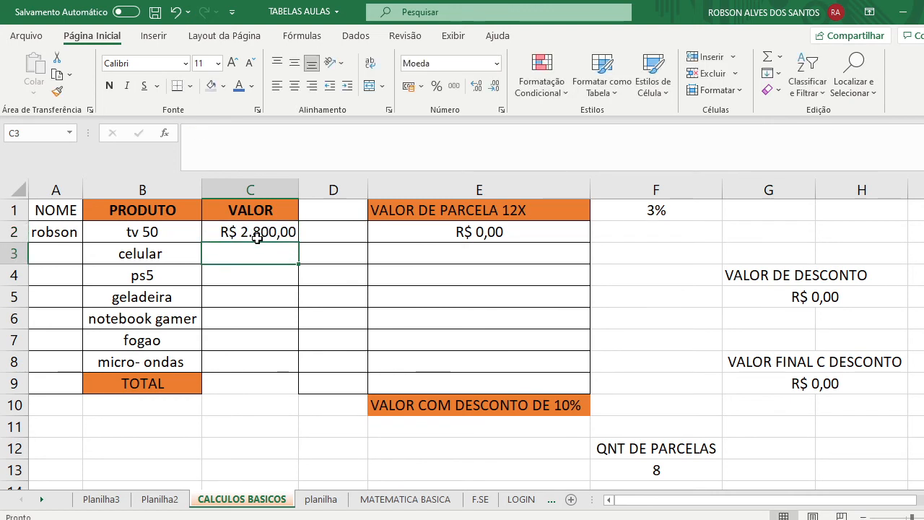
# Step: Try the Geral number format on the whole VALOR column C and set it back to Moeda
pyautogui.click(258, 193)
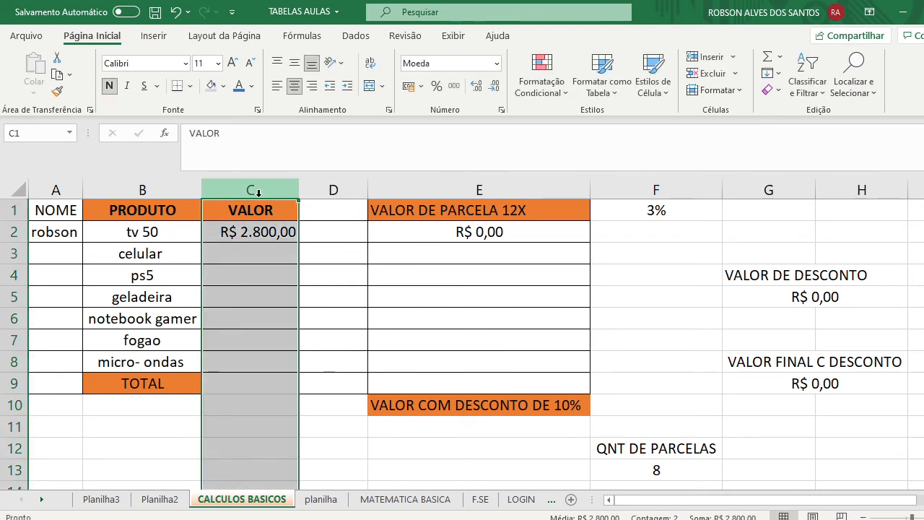
pyautogui.click(496, 63)
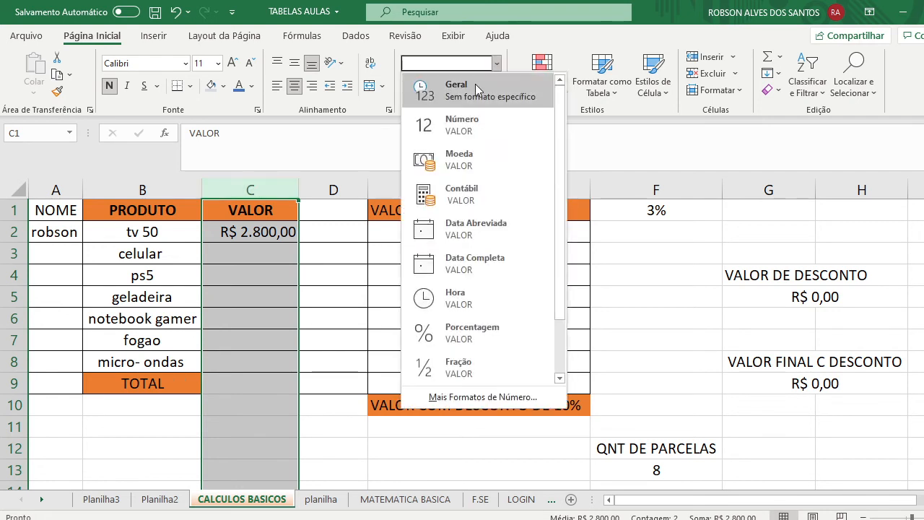
pyautogui.click(477, 88)
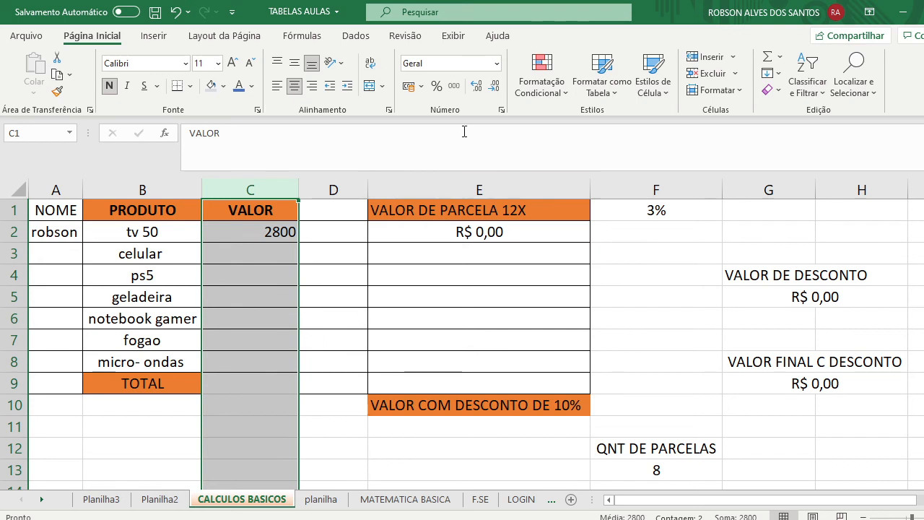
pyautogui.click(497, 64)
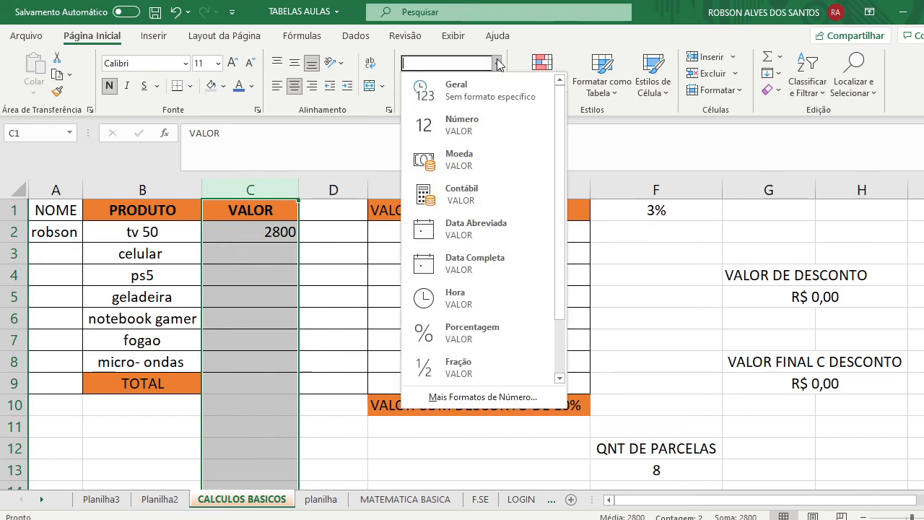
pyautogui.click(490, 166)
pyautogui.click(283, 313)
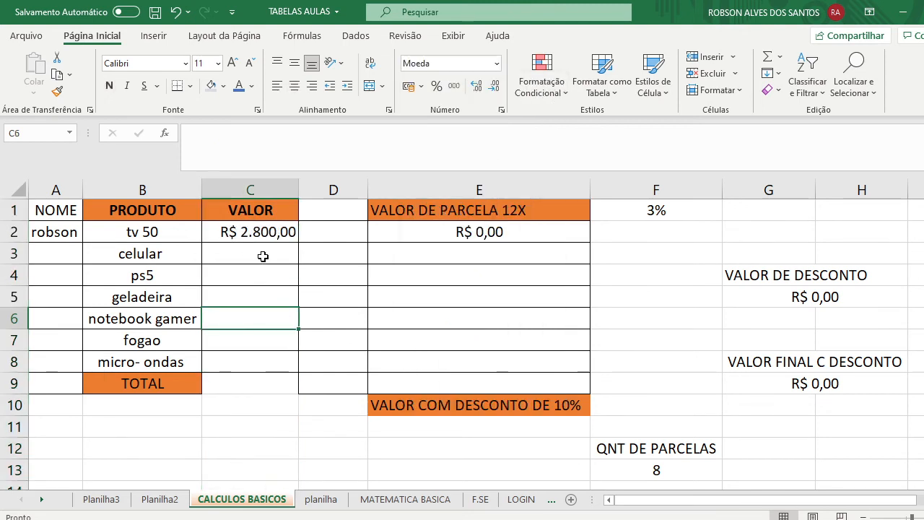
# Step: Try the value 34 in the celular row's VALOR cell C3 to test the column's currency format, and clear it
pyautogui.click(264, 257)
pyautogui.click(268, 190)
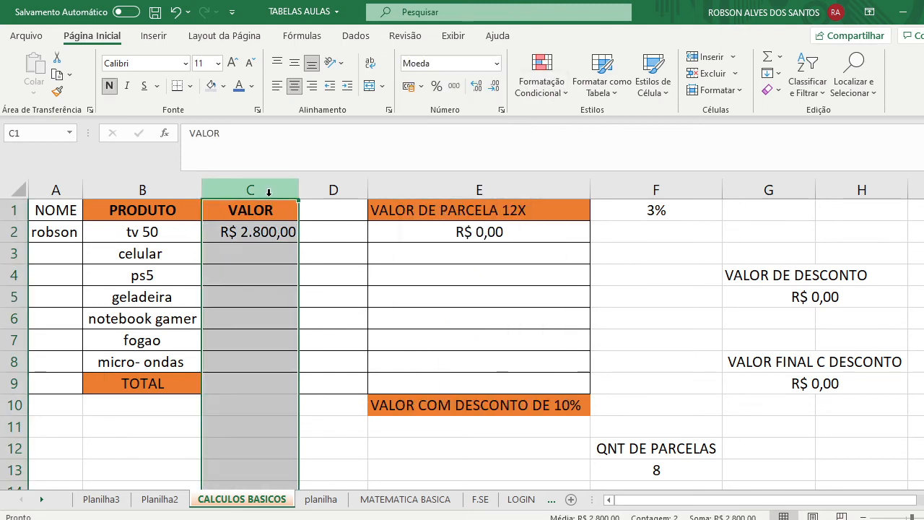
pyautogui.click(256, 254)
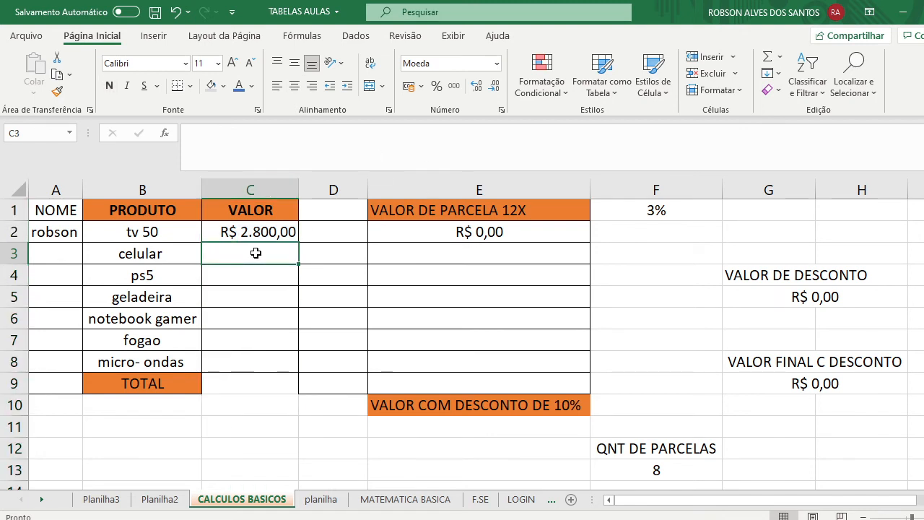
pyautogui.write('34')
pyautogui.press('Return')
pyautogui.click(256, 253)
pyautogui.press('Delete')
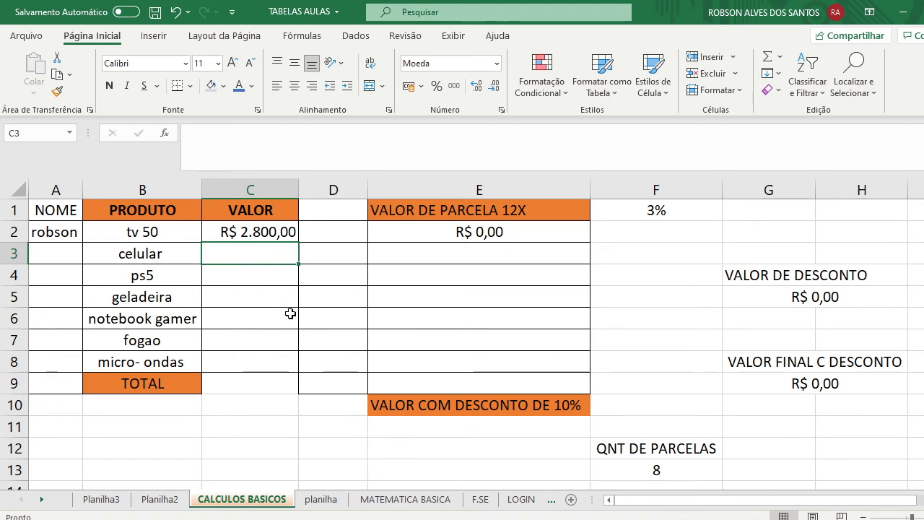
pyautogui.click(157, 259)
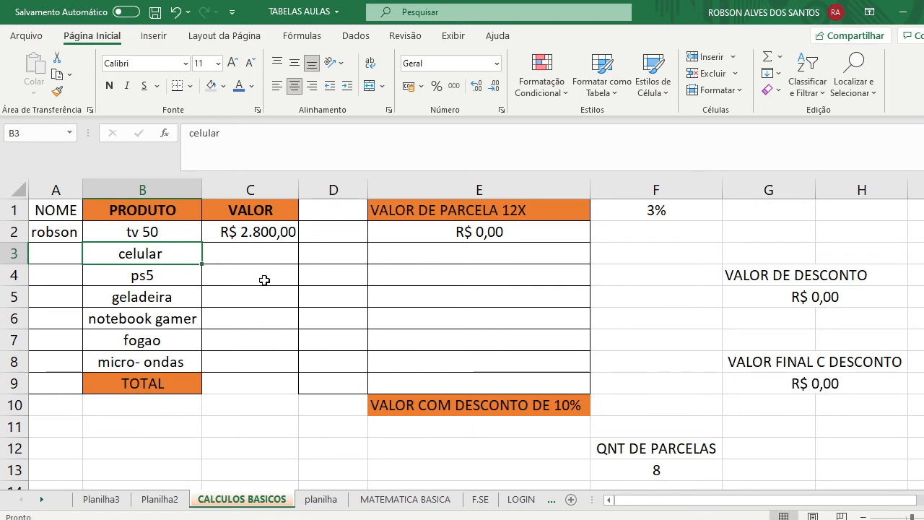
# Step: Enter the VALOR prices 2200 for celular, 5000 for ps5 and 3720 for geladeira in C3:C5
pyautogui.click(280, 260)
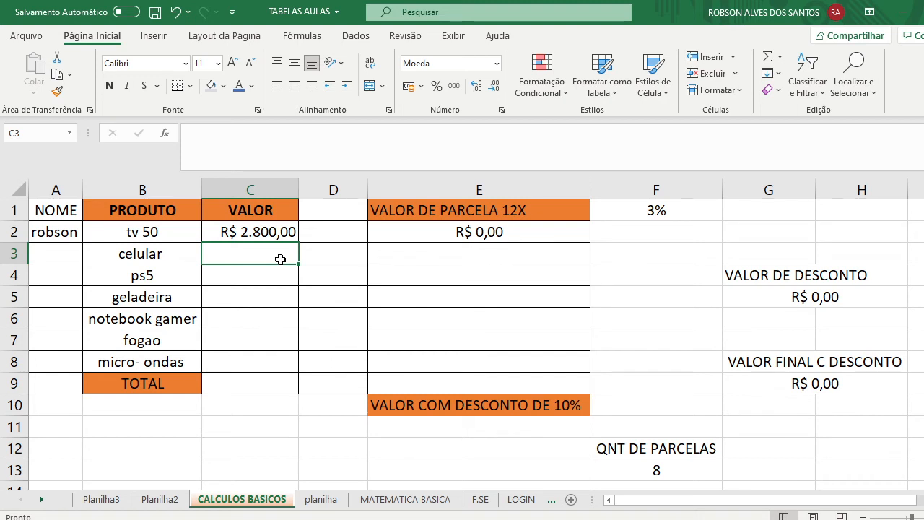
pyautogui.write('2.20')
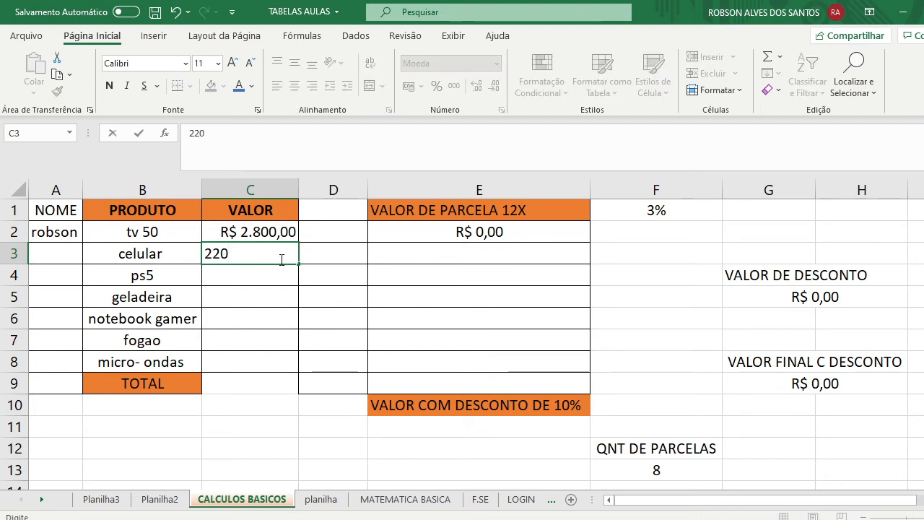
pyautogui.write('0')
pyautogui.press('Return')
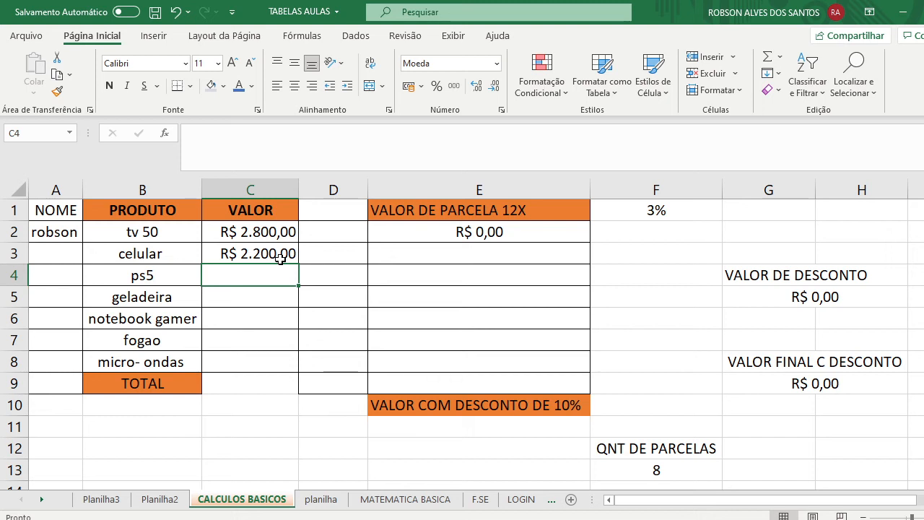
pyautogui.write('5000')
pyautogui.press('Return')
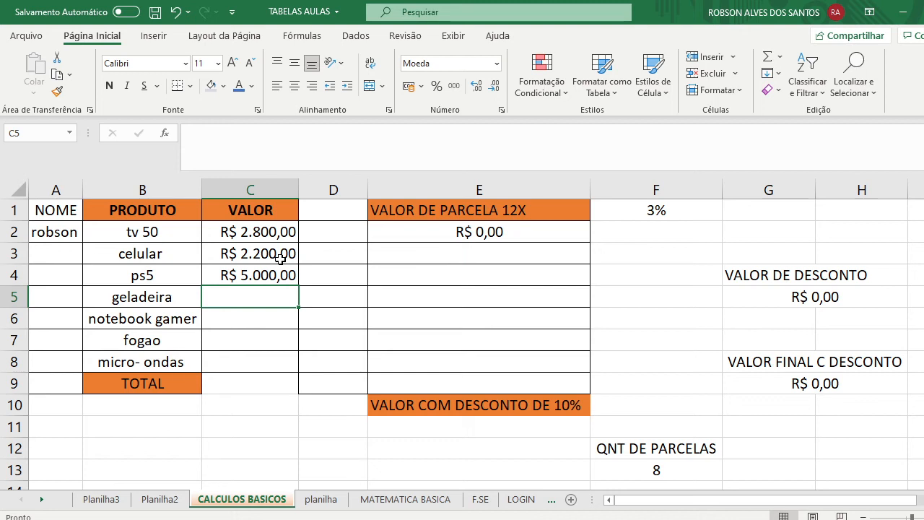
pyautogui.write('3.7')
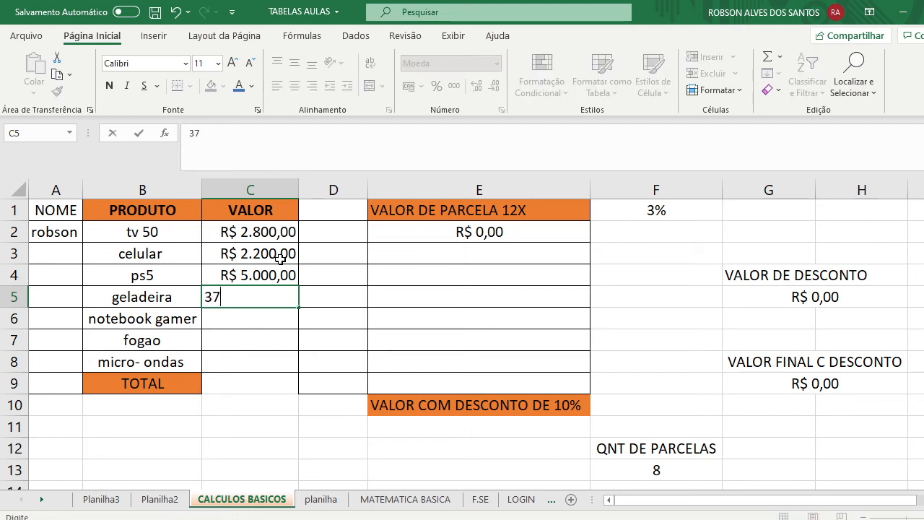
pyautogui.write('20')
pyautogui.press('Return')
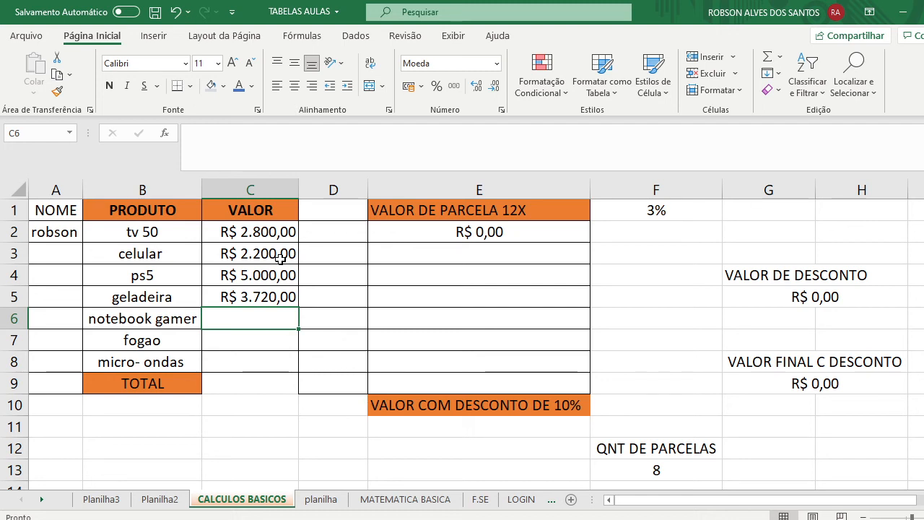
# Step: Enter the VALOR prices 6000 for notebook gamer, 800 for fogao and 400 for micro-ondas in C6:C8
pyautogui.write('6000')
pyautogui.press('Return')
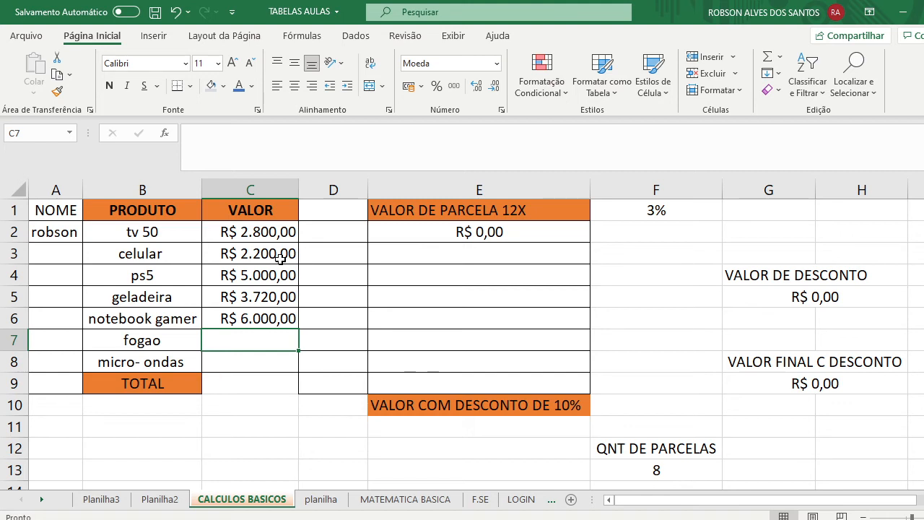
pyautogui.write('800')
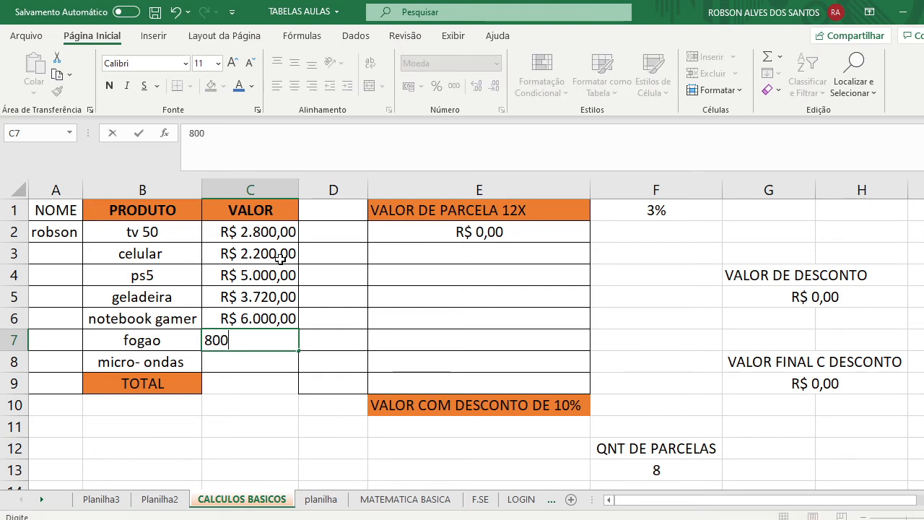
pyautogui.press('Return')
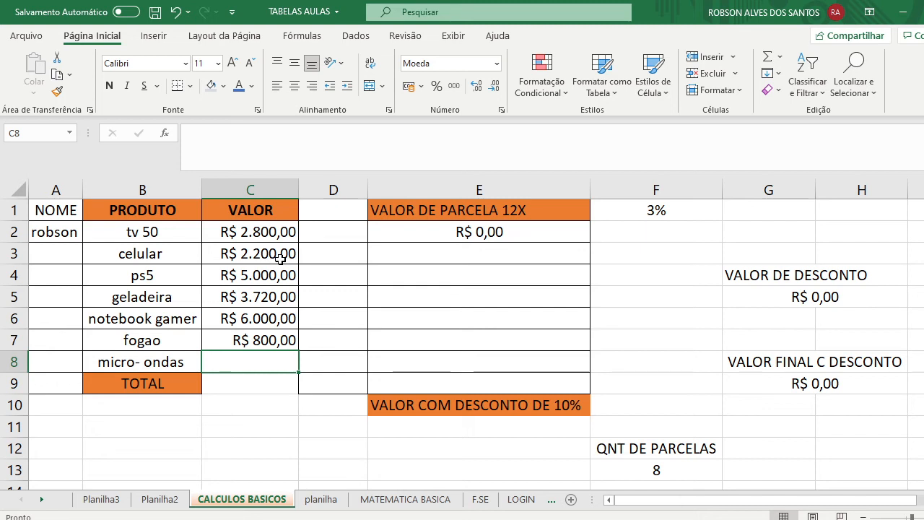
pyautogui.write('400')
pyautogui.press('Return')
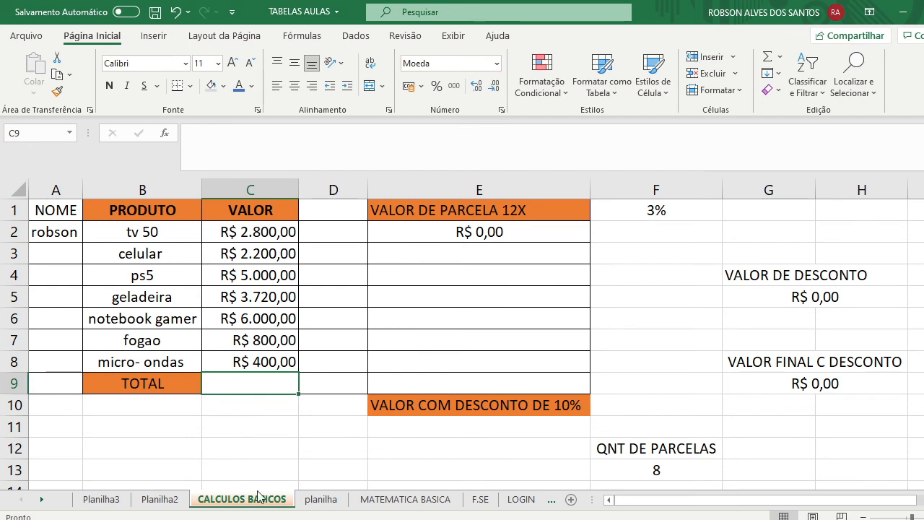
# Step: Switch to the Teams meeting, view its participant list, and return to the Excel sheet with the TOTAL cell C9 selected
pyautogui.click(257, 419)
pyautogui.click(249, 399)
pyautogui.click(247, 384)
pyautogui.click(549, 519)
pyautogui.click(534, 458)
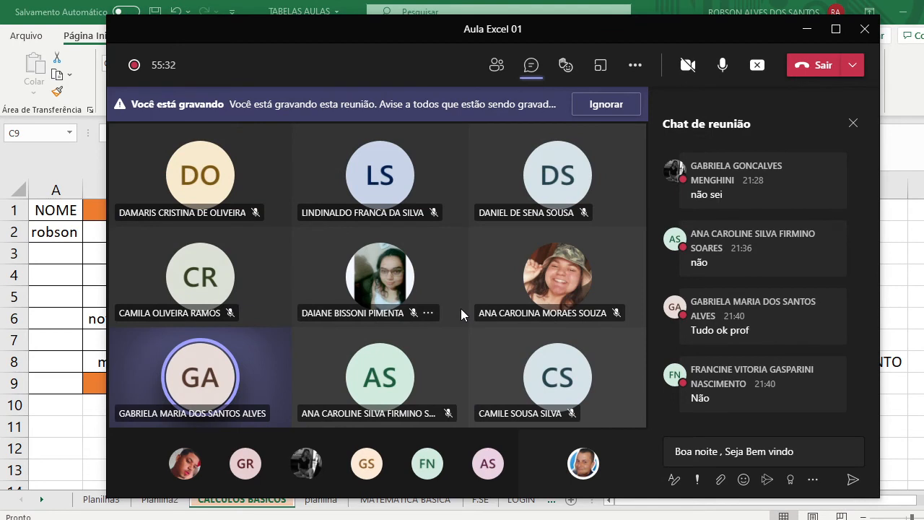
pyautogui.click(489, 74)
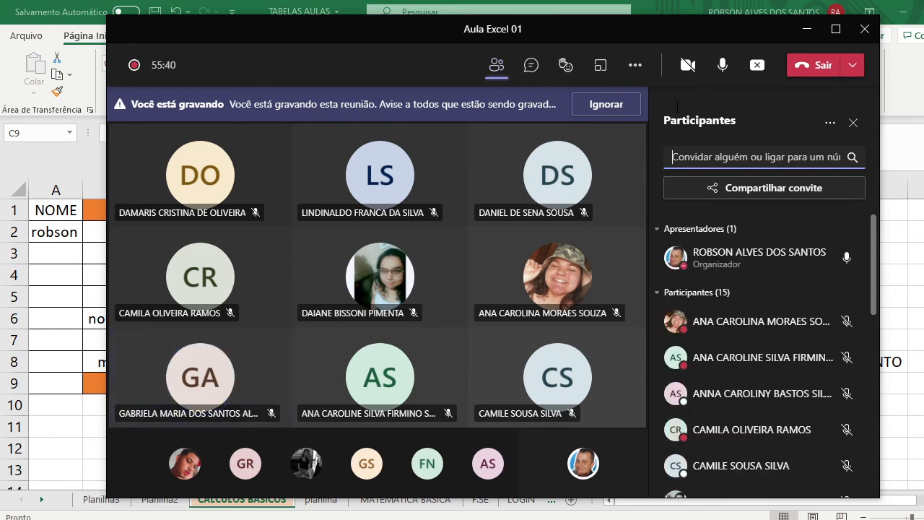
pyautogui.click(807, 29)
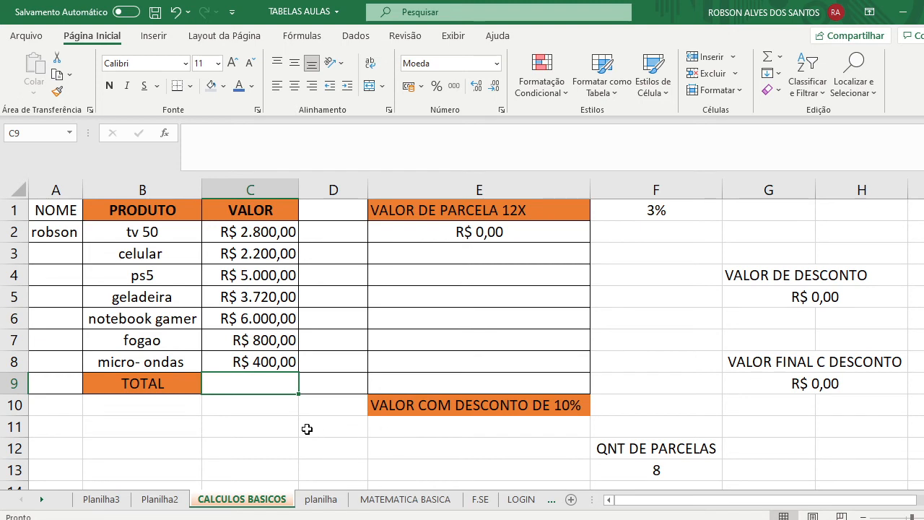
# Step: Sum the product prices in the TOTAL cell C9 with the formula =SOMA(C2:C8)
pyautogui.write('=')
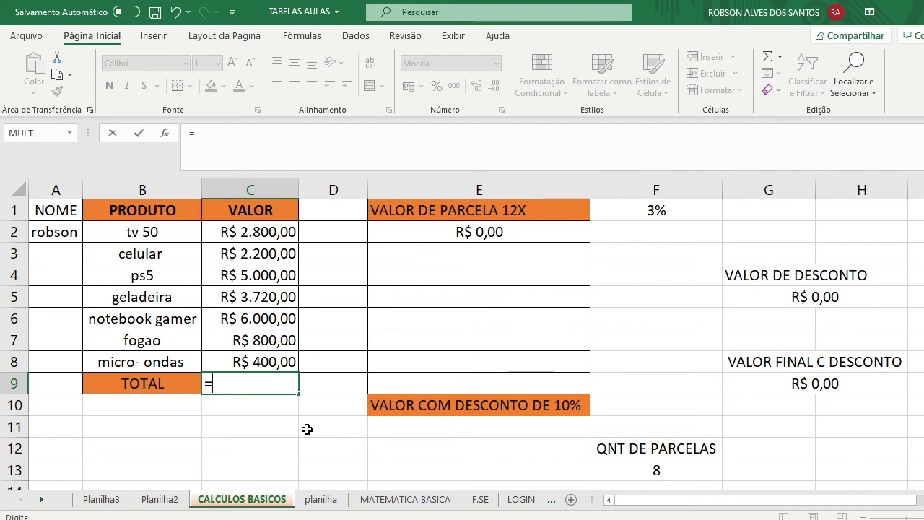
pyautogui.write('SI')
pyautogui.press('BackSpace')
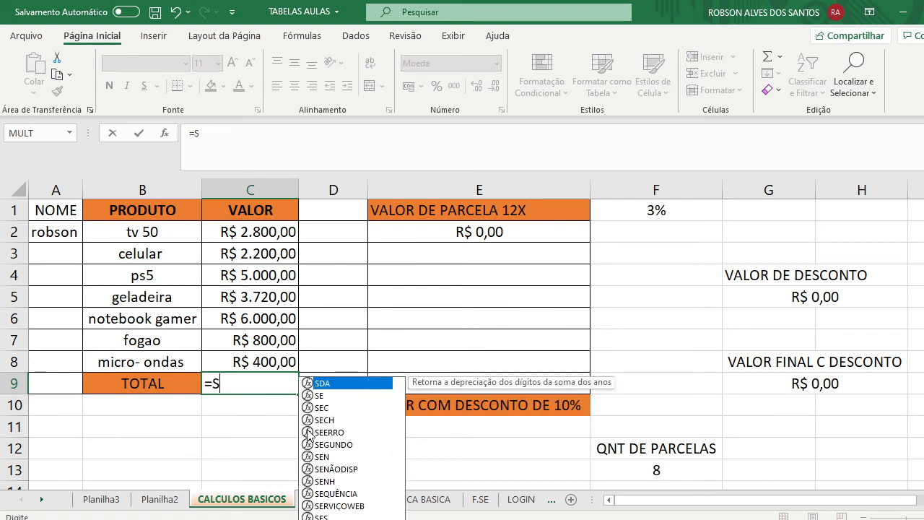
pyautogui.write('OMA(')
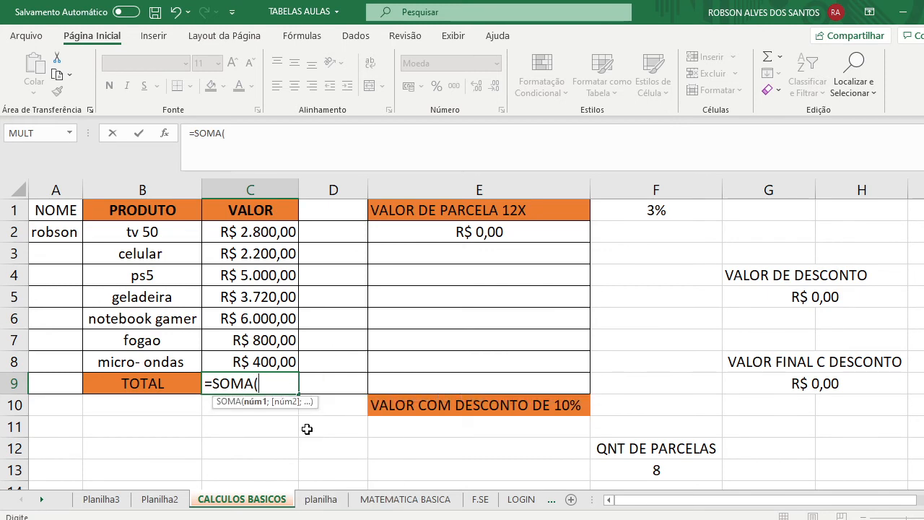
pyautogui.click(234, 236)
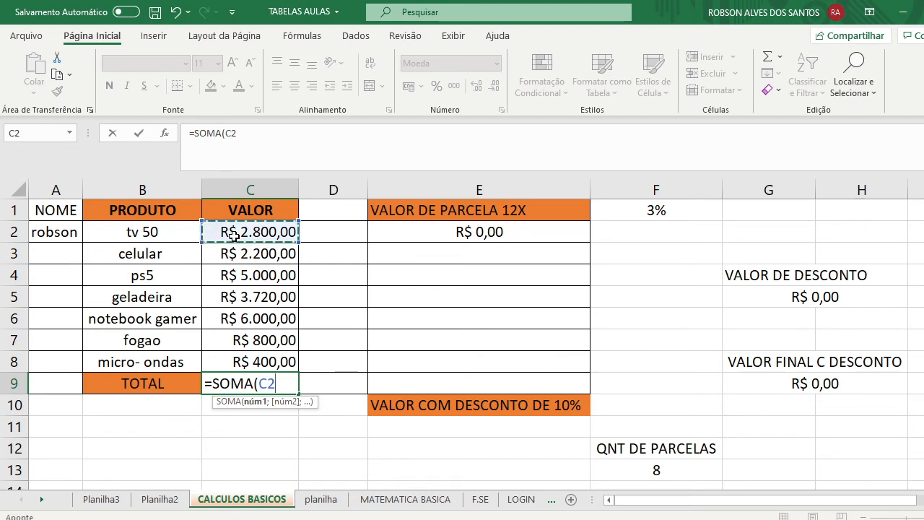
pyautogui.moveTo(234, 235); pyautogui.dragTo(243, 352)
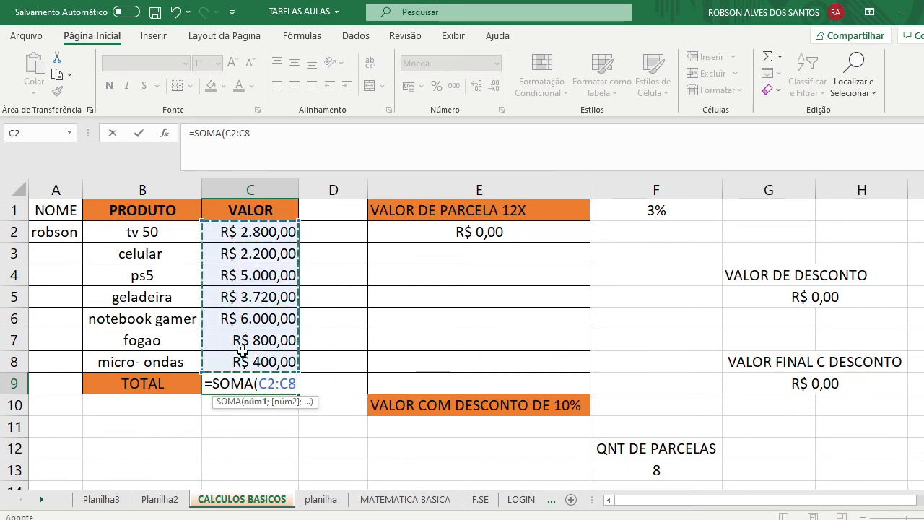
pyautogui.press('Return')
# Step: Try =TOTAL and a bare =SOMA without a range in C9, and clear the cell
pyautogui.click(268, 386)
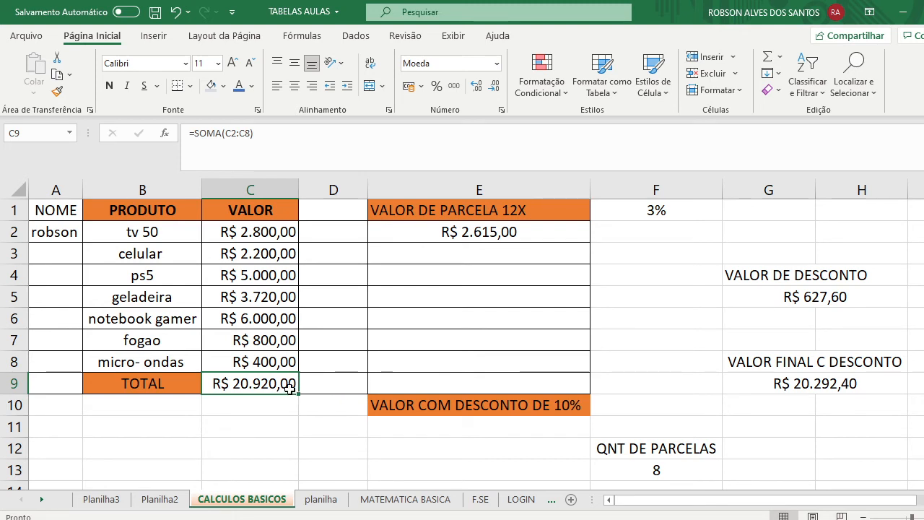
pyautogui.write('=')
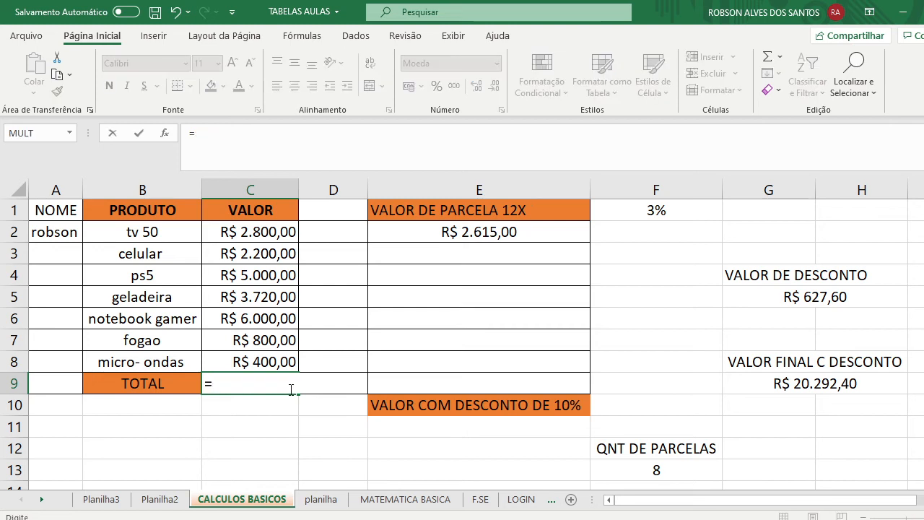
pyautogui.write('TOTAL')
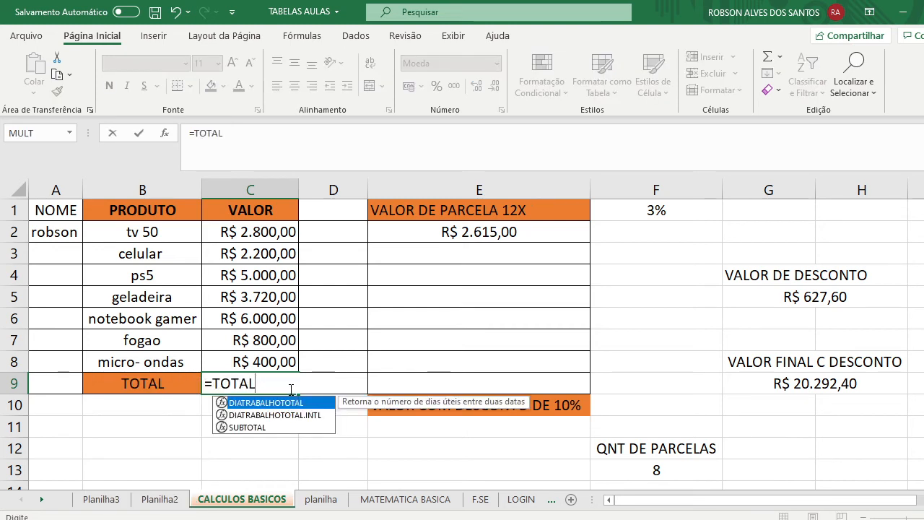
pyautogui.press('BackSpace')
pyautogui.press('BackSpace')
pyautogui.press('BackSpace')
pyautogui.press('BackSpace')
pyautogui.press('BackSpace')
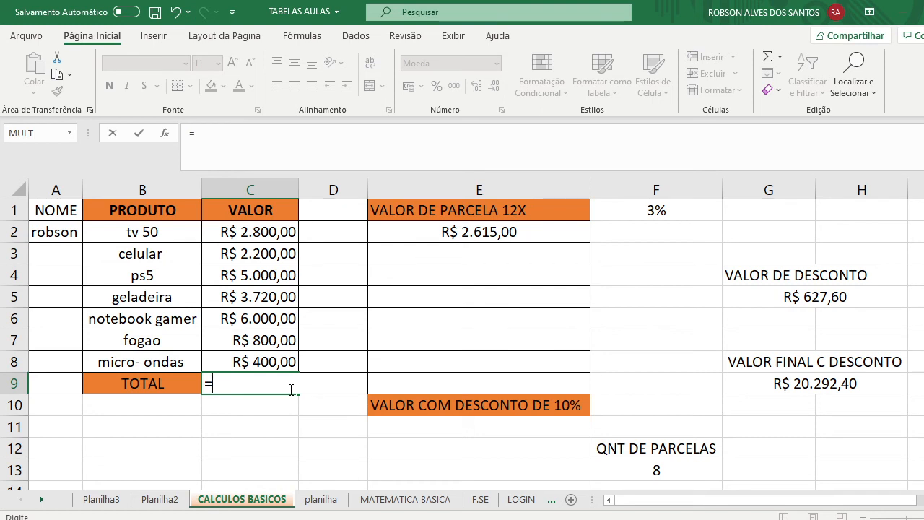
pyautogui.write('SOMA')
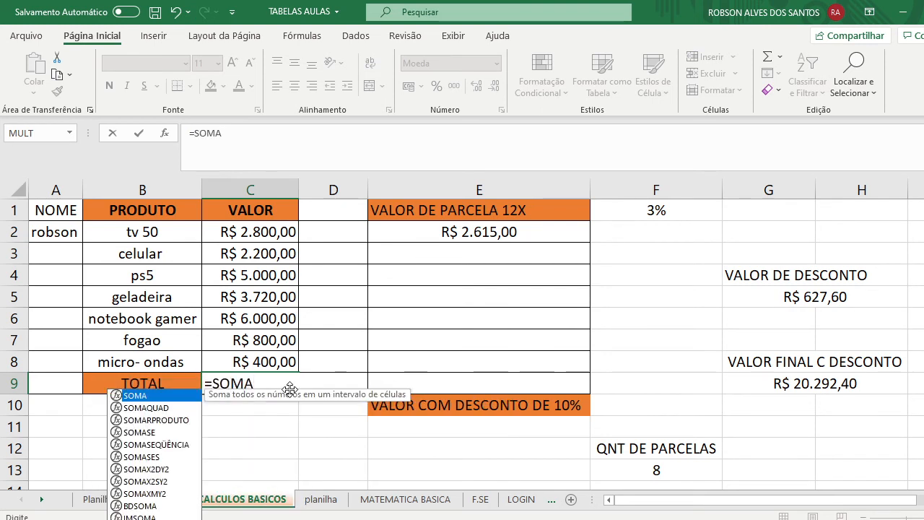
pyautogui.click(310, 442)
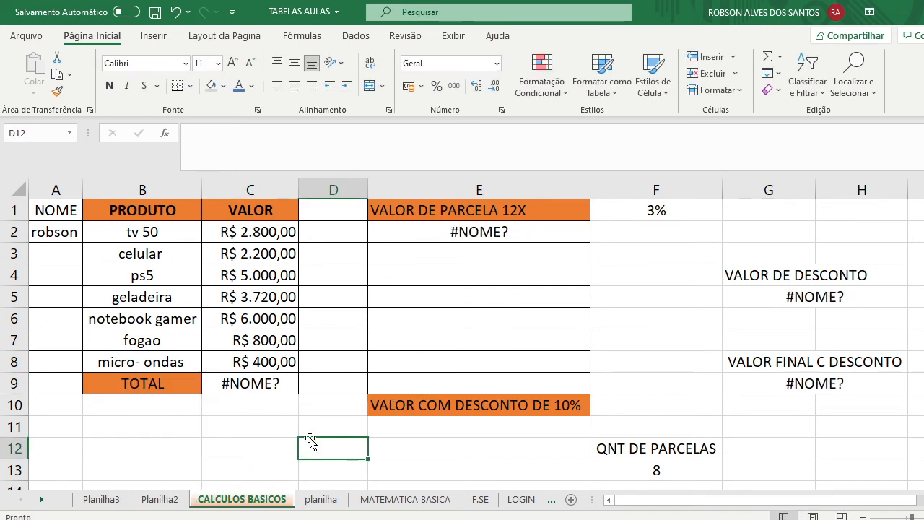
pyautogui.click(279, 381)
pyautogui.write('=')
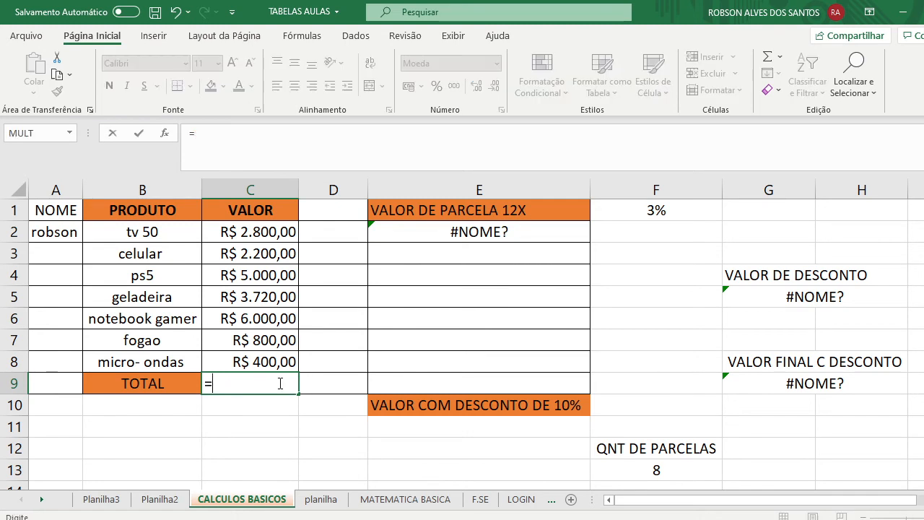
pyautogui.press('Escape')
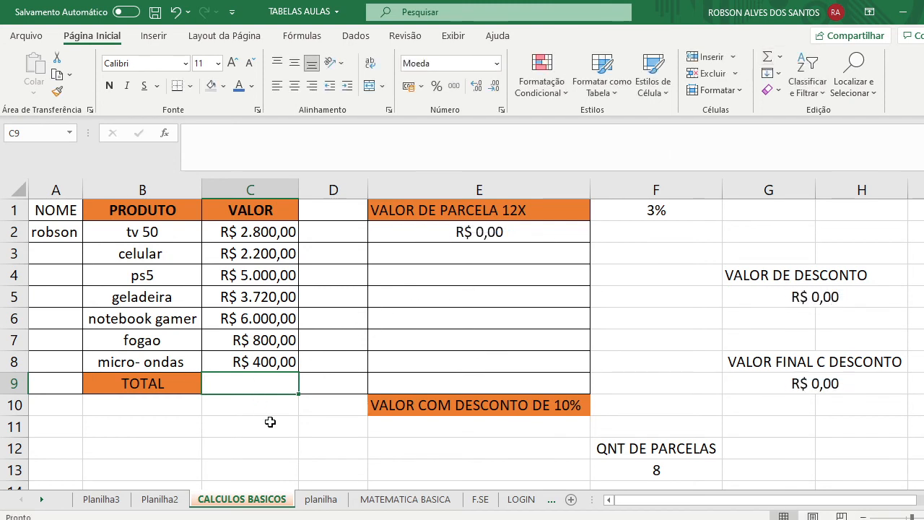
# Step: Insert an AutoSum of the prices C2:C8 in the TOTAL cell C9
pyautogui.click(242, 422)
pyautogui.click(252, 385)
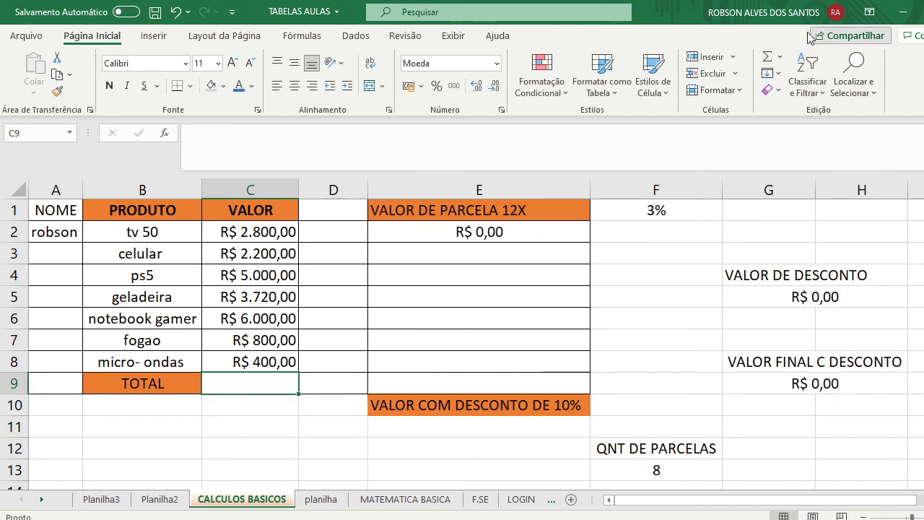
pyautogui.click(770, 56)
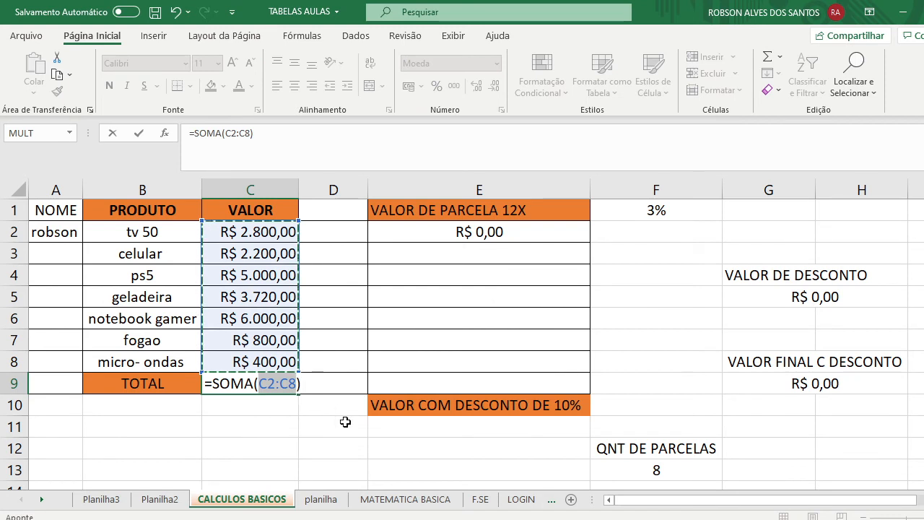
pyautogui.press('Tab')
pyautogui.click(295, 442)
pyautogui.click(259, 376)
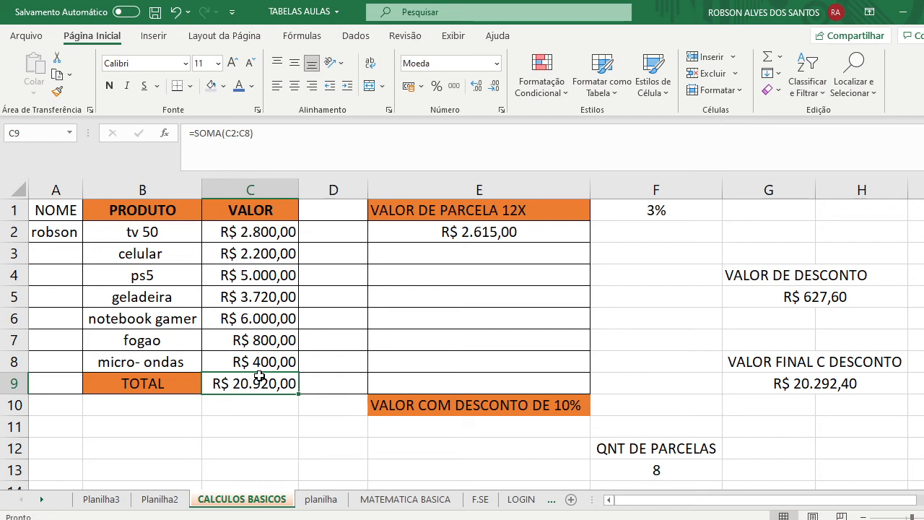
pyautogui.click(265, 408)
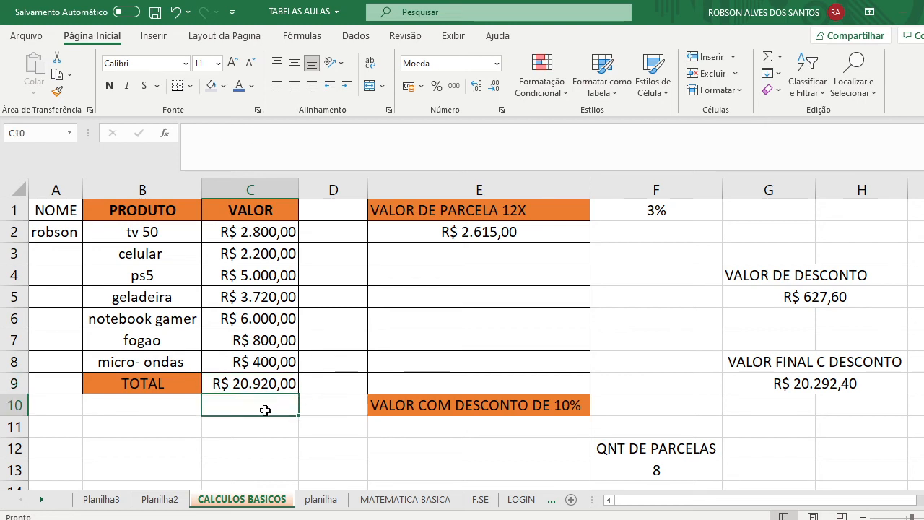
pyautogui.click(261, 385)
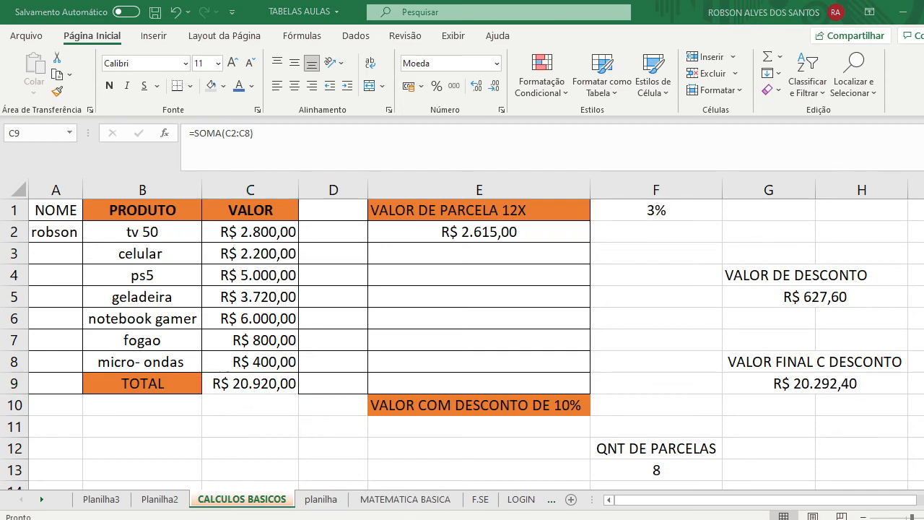
# Step: Check the Teams meeting window and return to the price table in Excel
pyautogui.moveTo(534, 517)
pyautogui.click(538, 470)
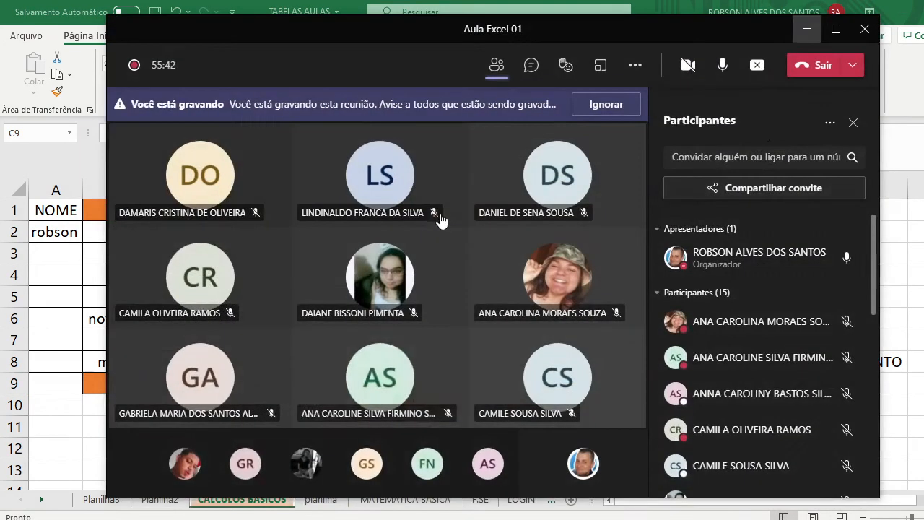
pyautogui.click(805, 30)
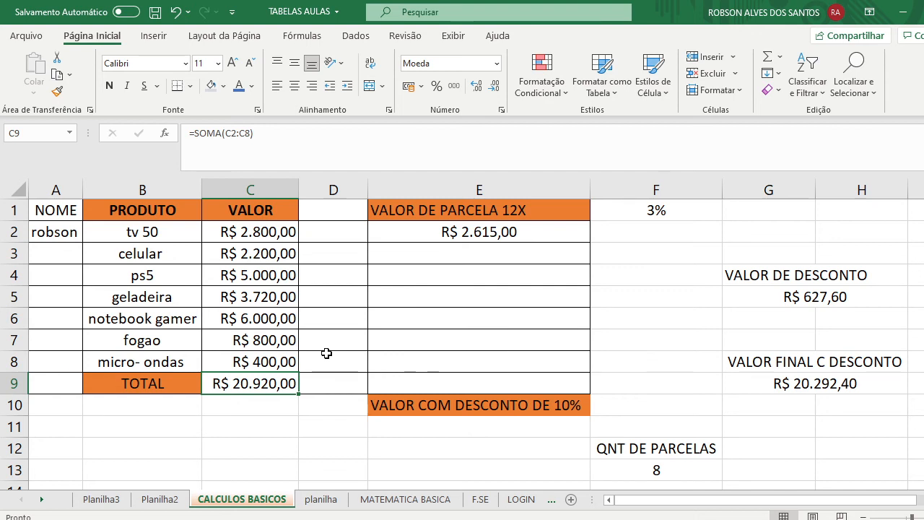
# Step: Calculate the 12-installment value in E3 by dividing the TOTAL cell with the formula =C9/12
pyautogui.click(458, 253)
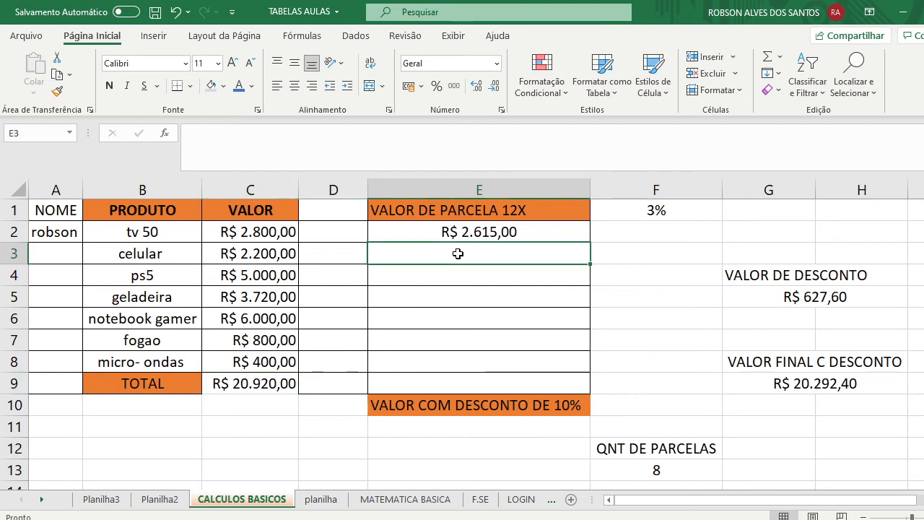
pyautogui.write('=')
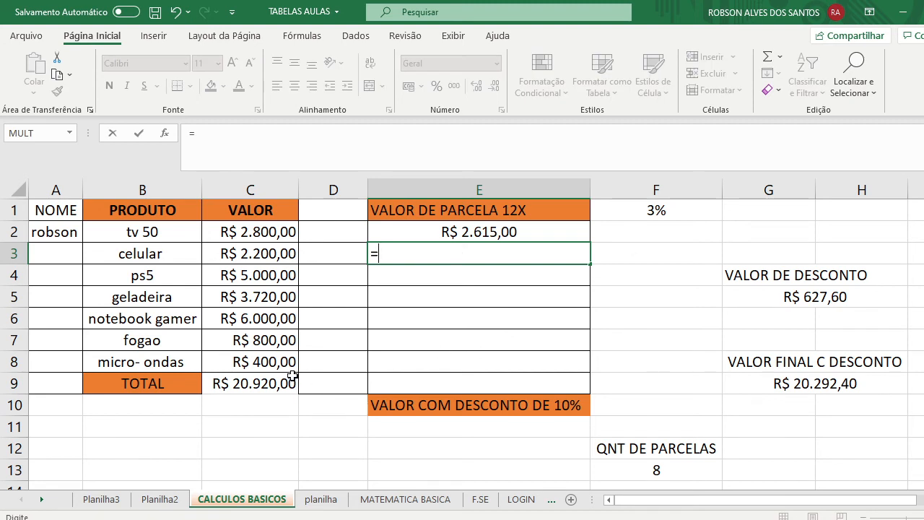
pyautogui.click(258, 391)
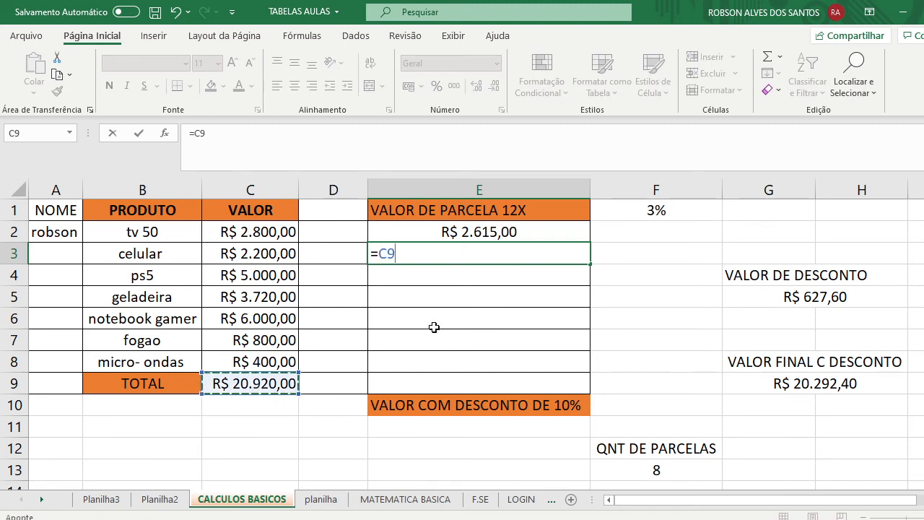
pyautogui.write('/')
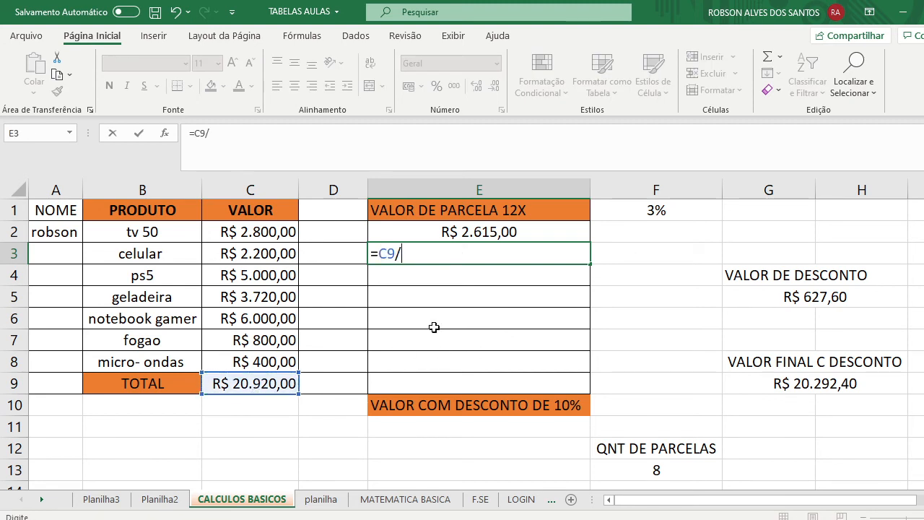
pyautogui.write('12')
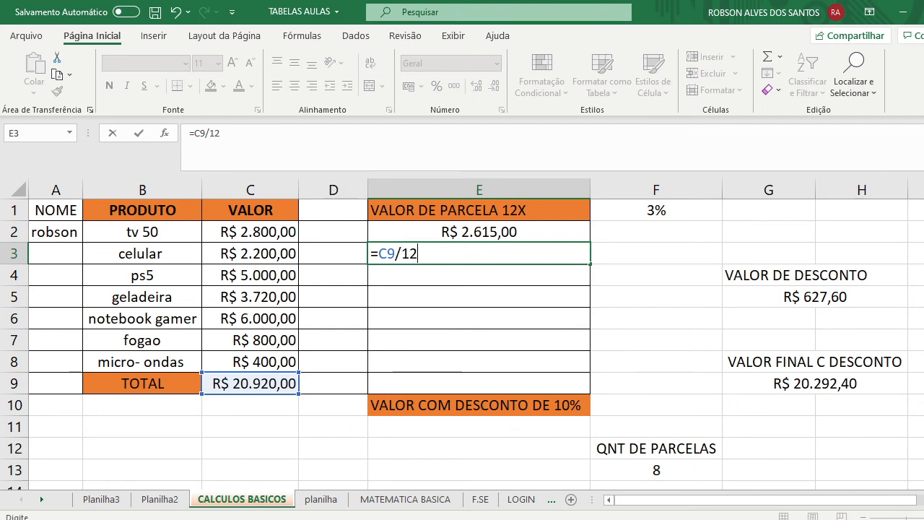
pyautogui.press('Return')
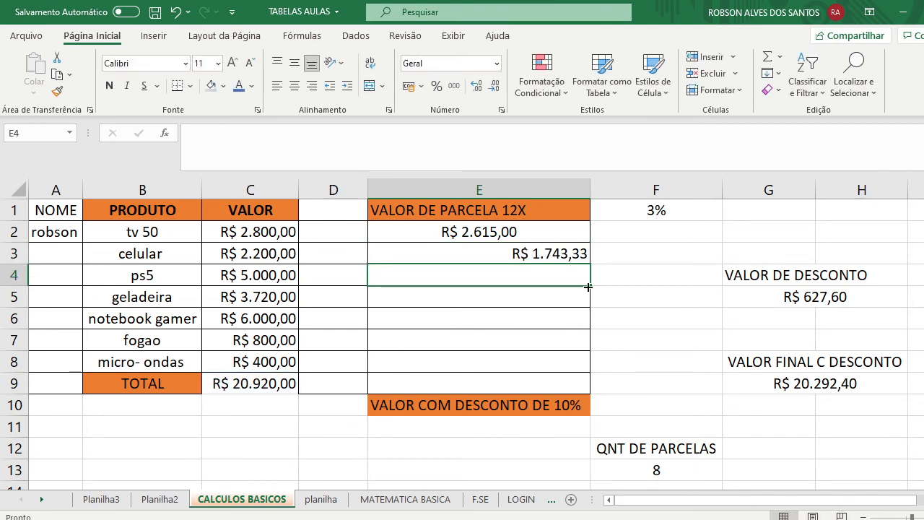
# Step: Change the divisor of the installment formula in E3 to 10
pyautogui.click(562, 256)
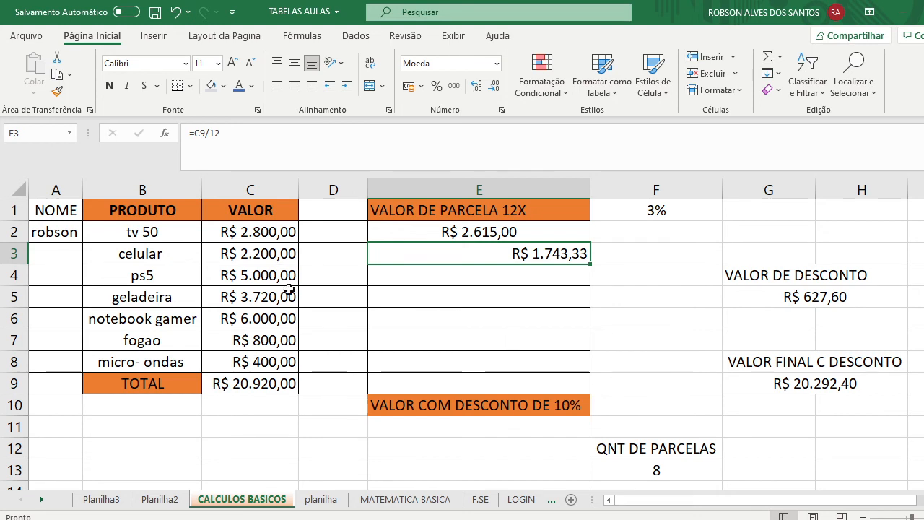
pyautogui.click(257, 130)
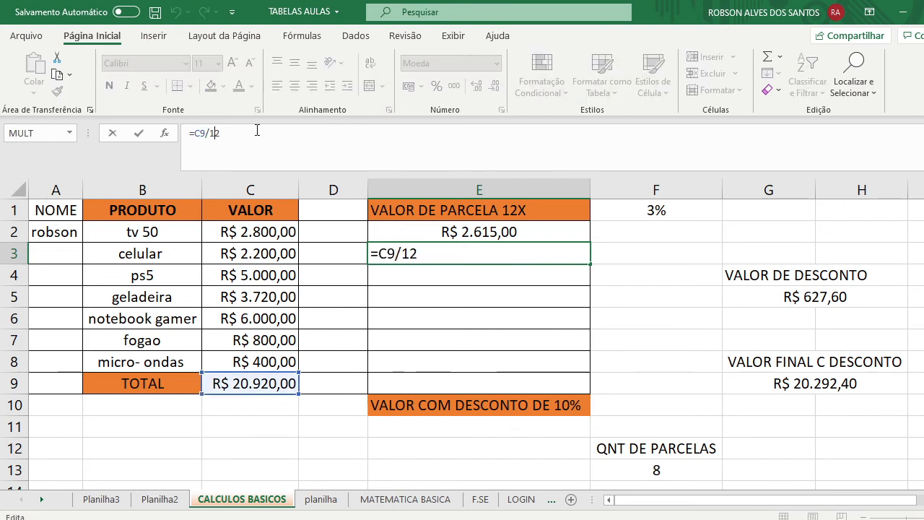
pyautogui.press('BackSpace')
pyautogui.press('BackSpace')
pyautogui.write('10')
pyautogui.press('Return')
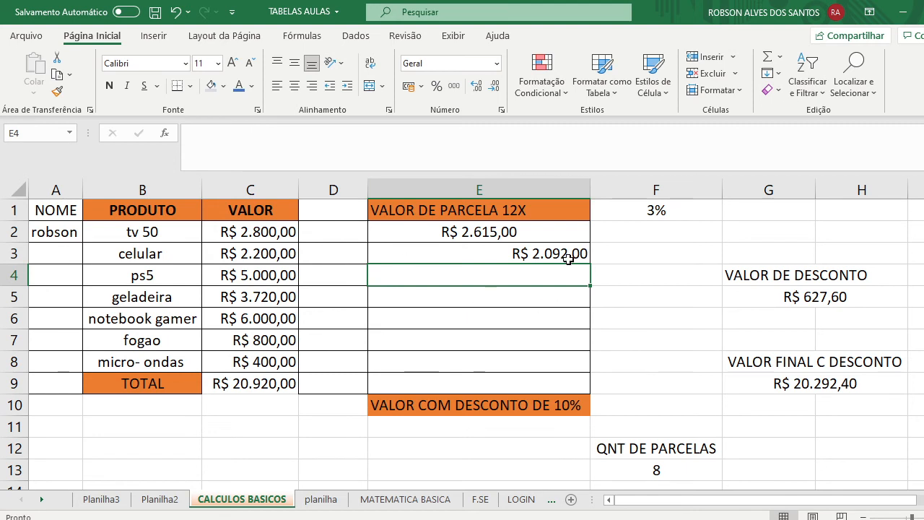
pyautogui.click(569, 259)
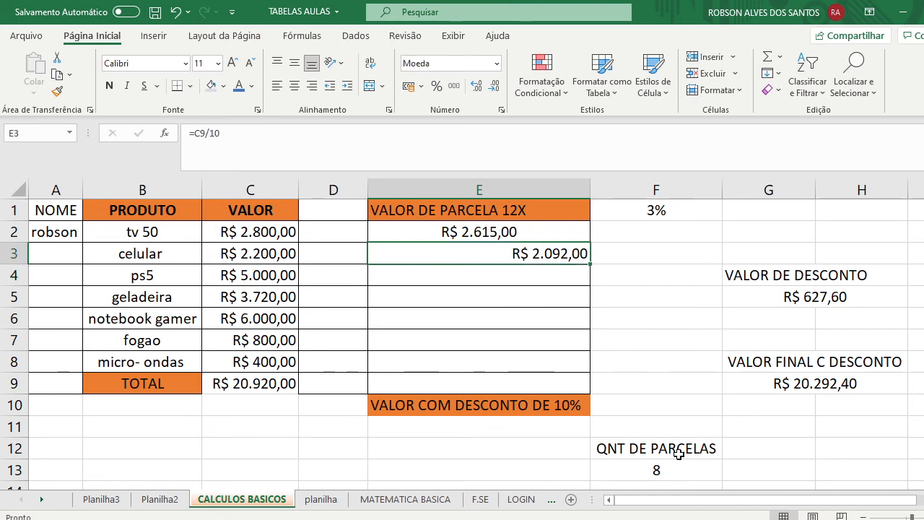
# Step: Replace the fixed divisor in E3 with the QNT DE PARCELAS cell, making the formula =C9/F13
pyautogui.click(663, 470)
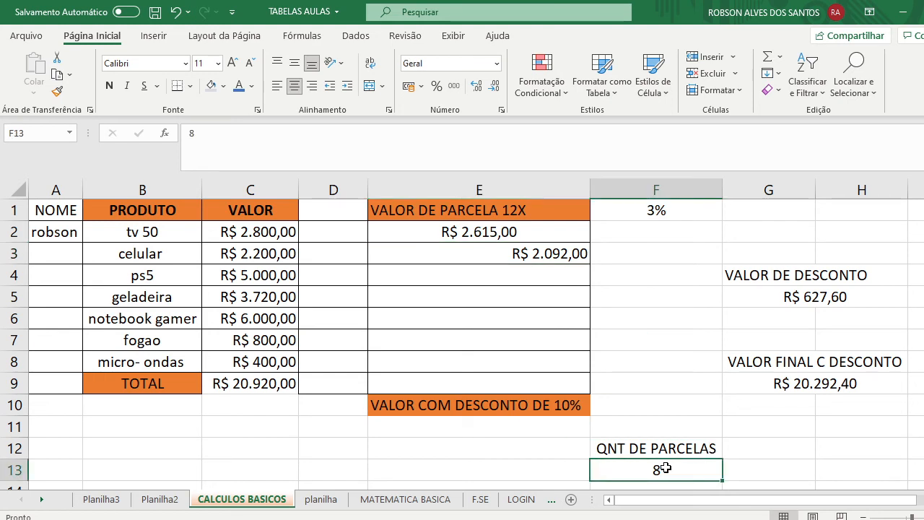
pyautogui.click(768, 466)
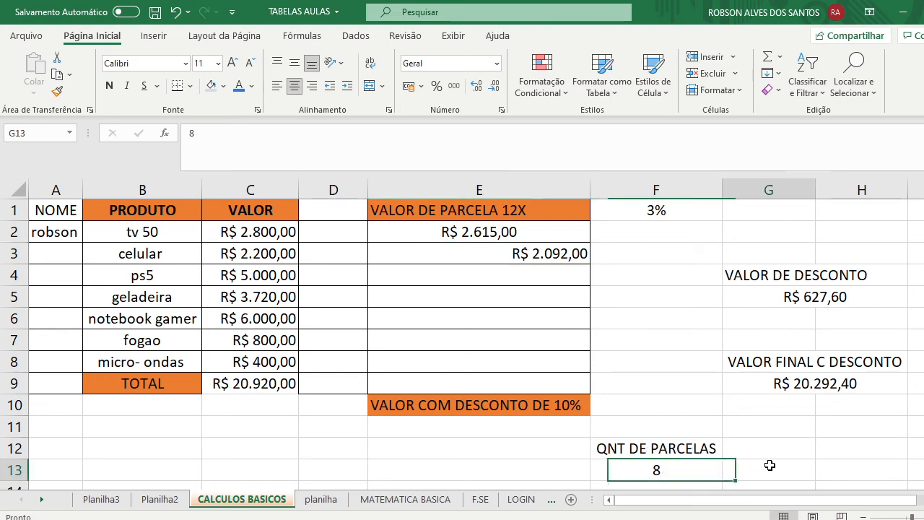
pyautogui.click(638, 470)
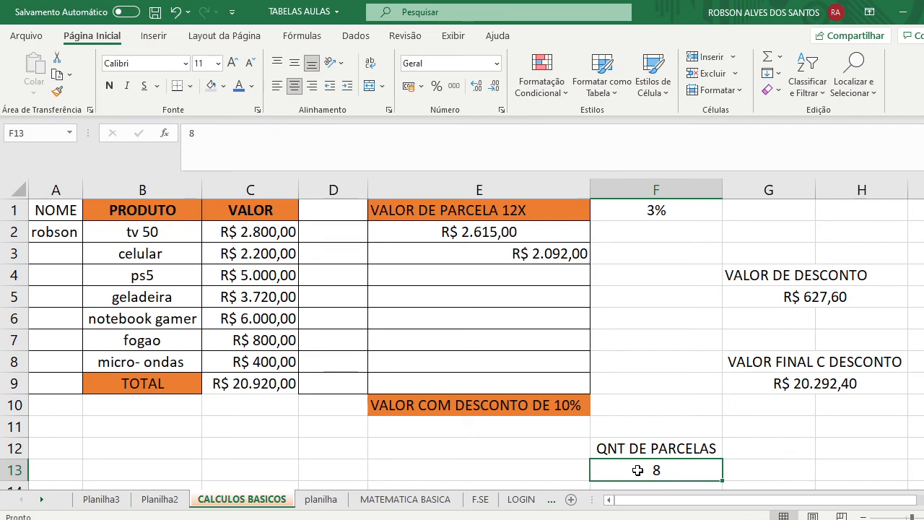
pyautogui.click(535, 252)
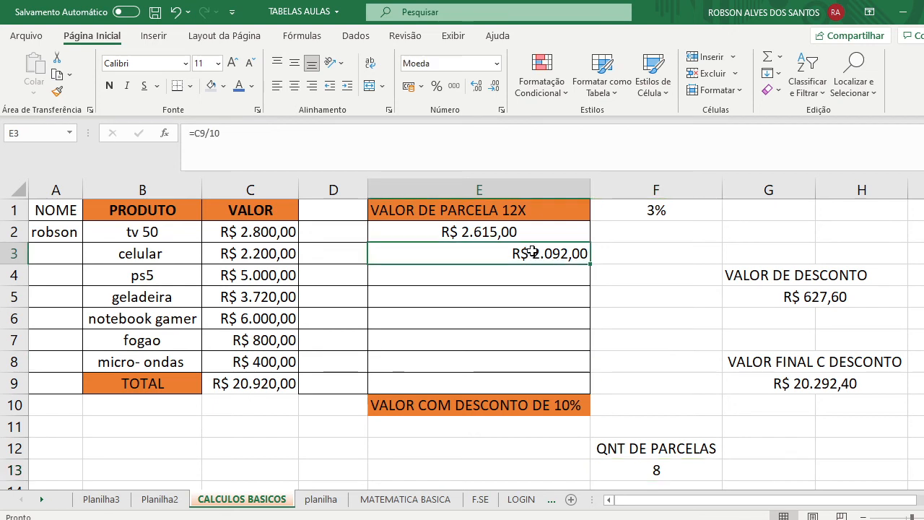
pyautogui.doubleClick(535, 252)
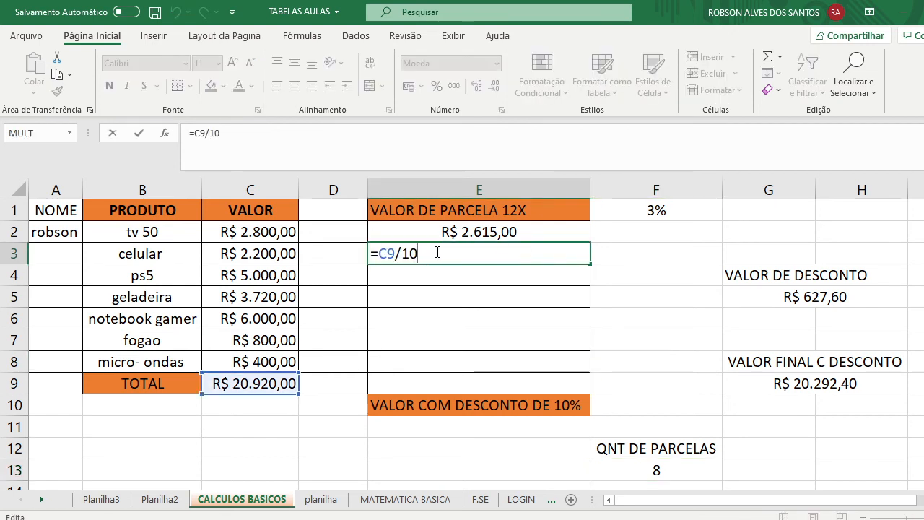
pyautogui.press('BackSpace')
pyautogui.press('BackSpace')
pyautogui.press('BackSpace')
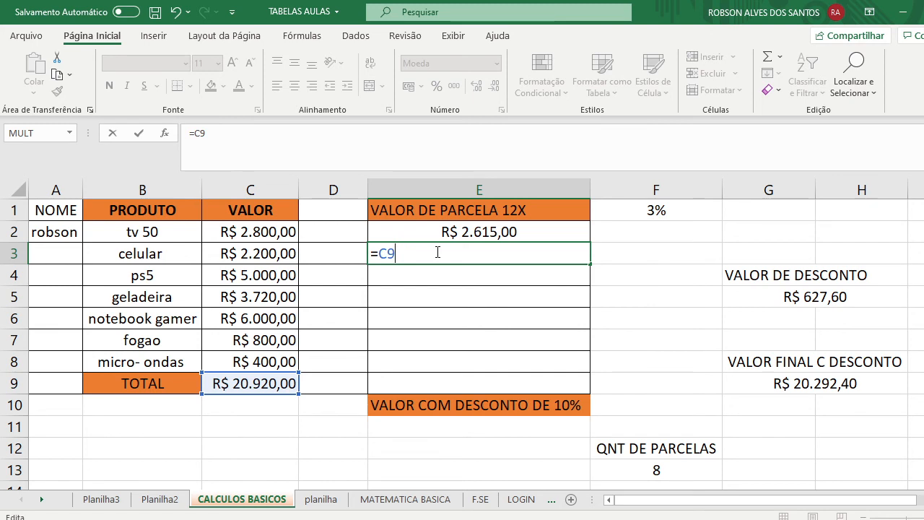
pyautogui.write('/')
pyautogui.click(669, 475)
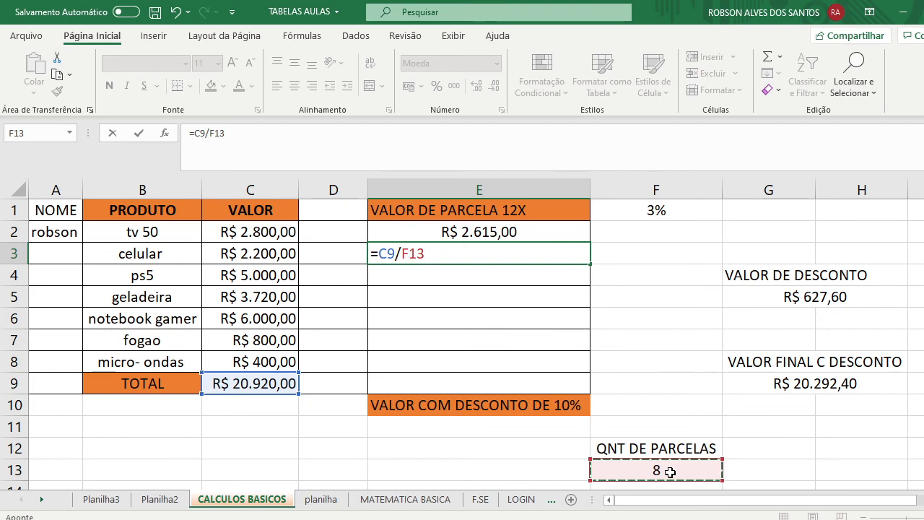
pyautogui.press('Return')
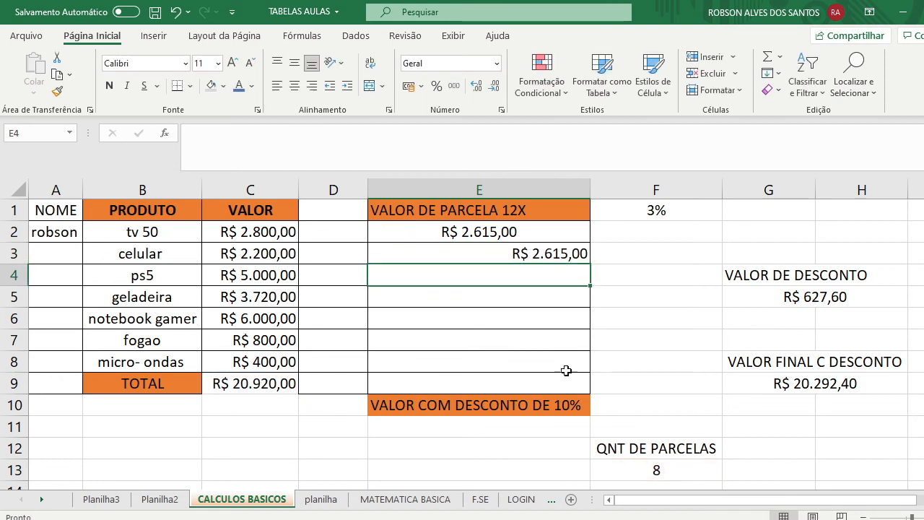
# Step: Set QNT DE PARCELAS in F13 to 12 and check the installment value in E3
pyautogui.click(545, 259)
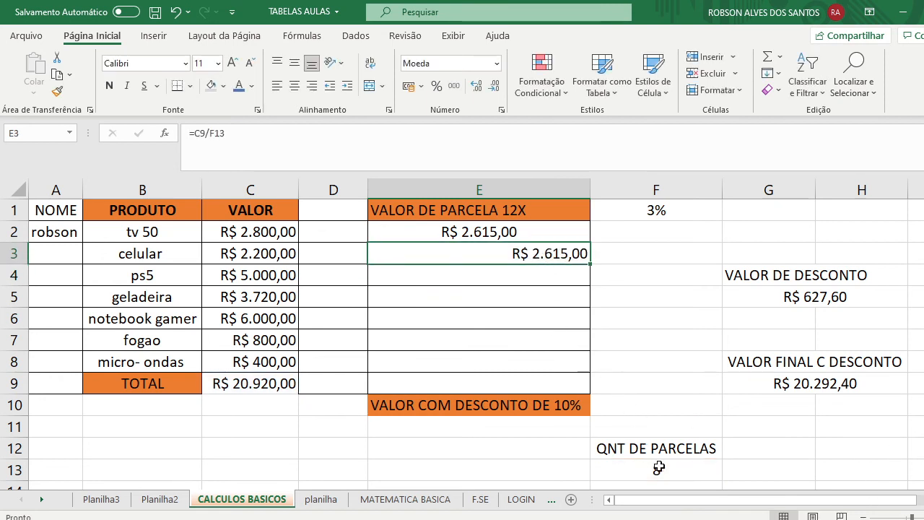
pyautogui.click(660, 468)
pyautogui.write('12')
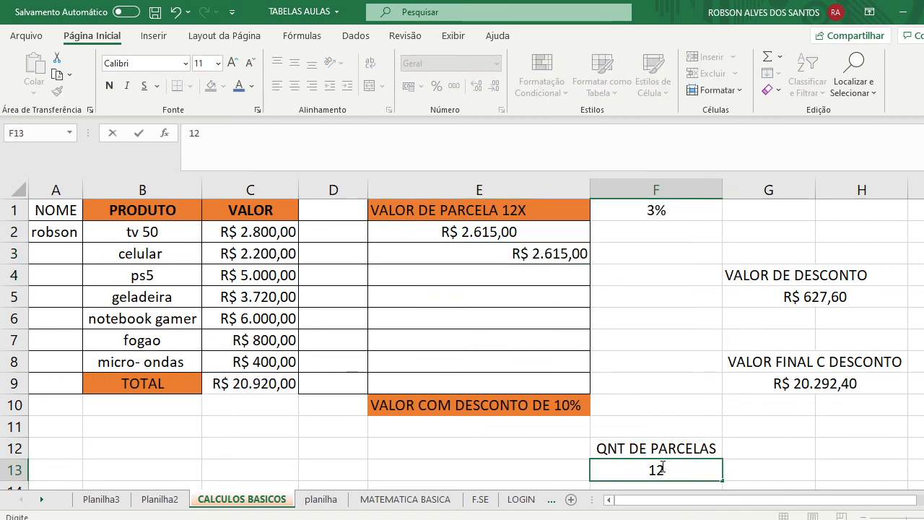
pyautogui.press('Return')
pyautogui.scroll(1, 788, 349)
pyautogui.click(521, 257)
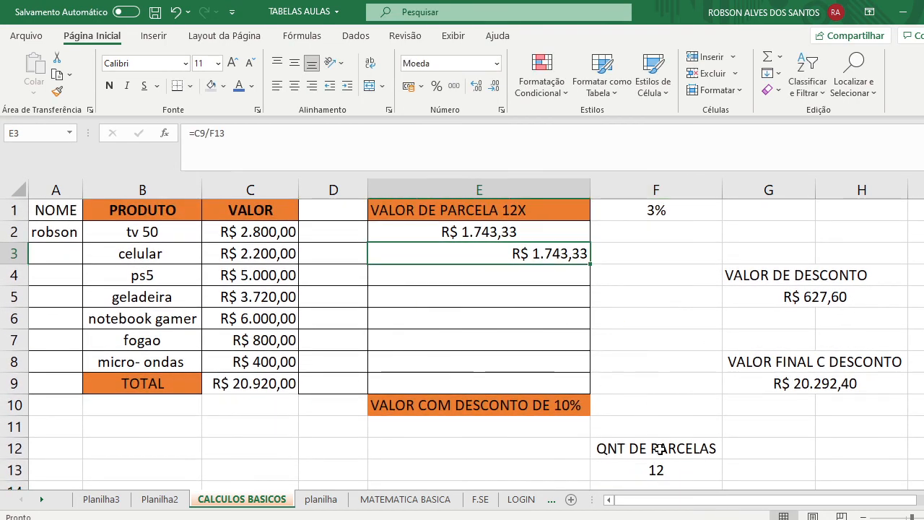
# Step: Set the number of installments in F13 to 6
pyautogui.click(672, 478)
pyautogui.doubleClick(685, 476)
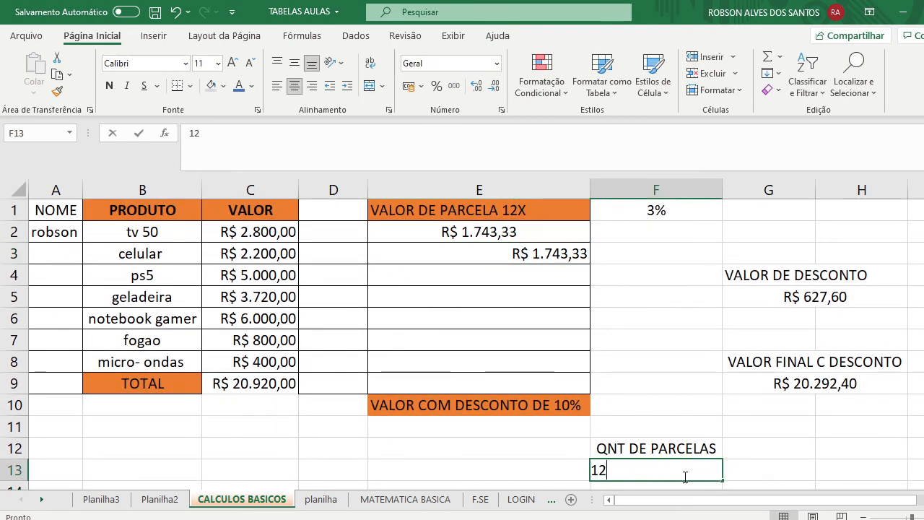
pyautogui.press('BackSpace')
pyautogui.press('BackSpace')
pyautogui.write('6')
pyautogui.press('Return')
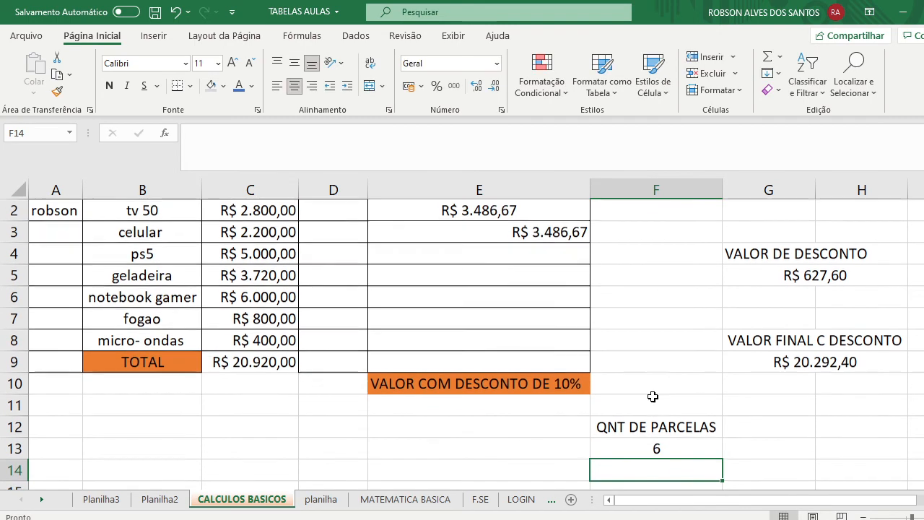
pyautogui.scroll(1, 653, 397)
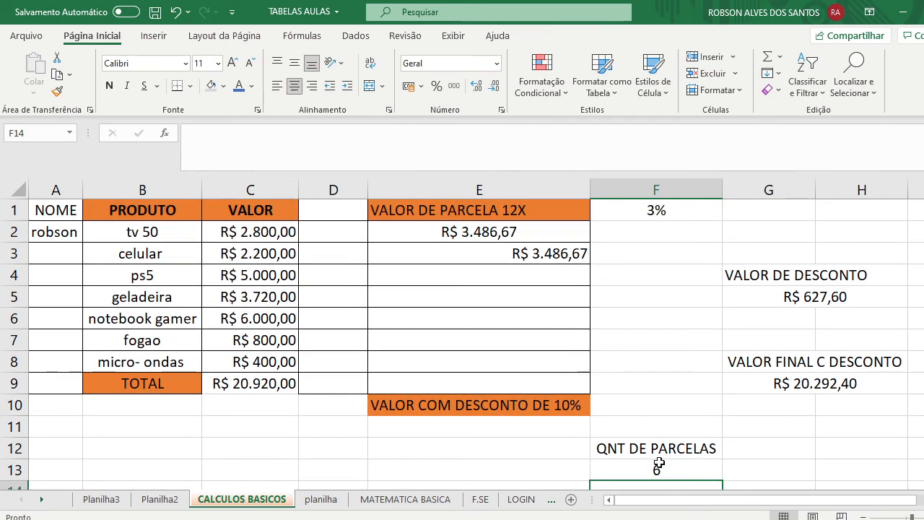
# Step: Review the installment count in F13, the formula in E3 and the TOTAL formula in C9
pyautogui.click(666, 466)
pyautogui.click(864, 518)
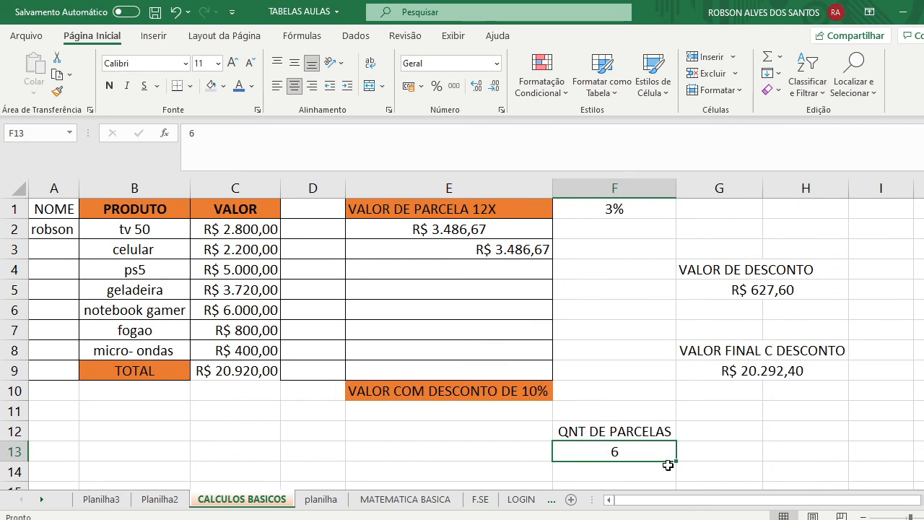
pyautogui.click(531, 250)
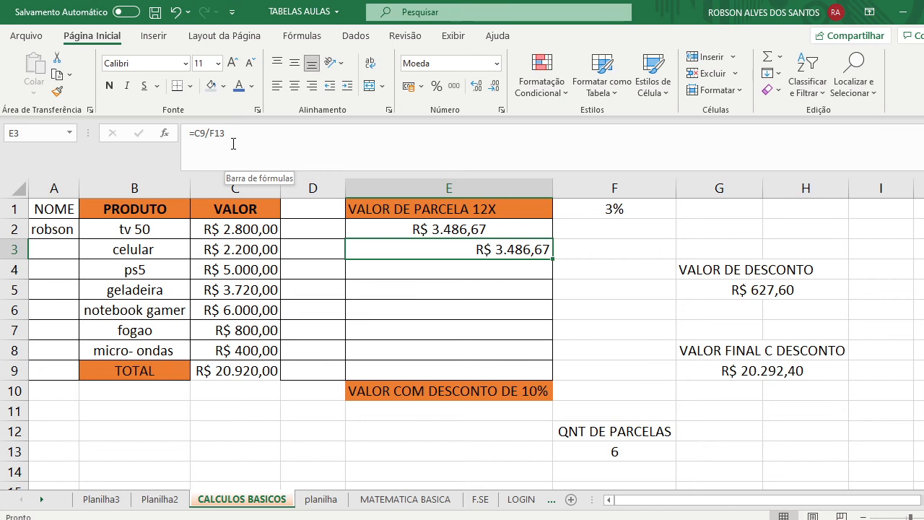
pyautogui.click(247, 370)
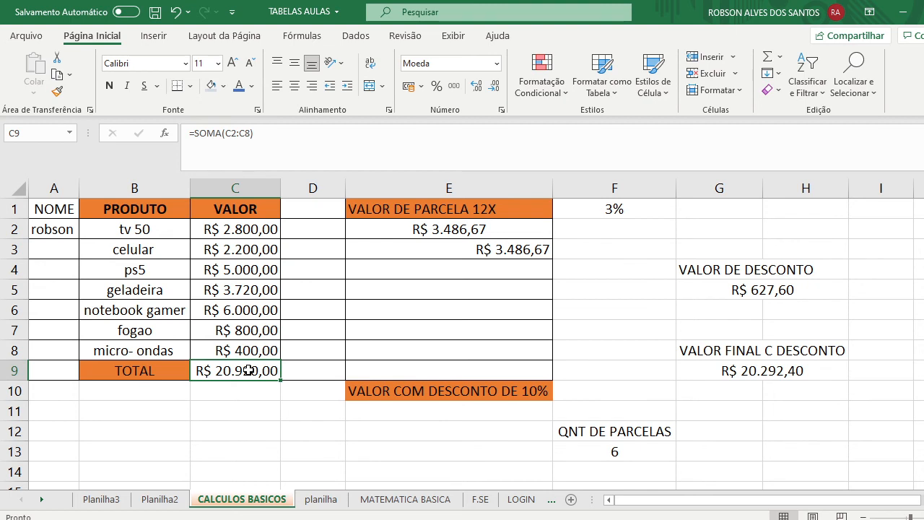
# Step: Clear the discount labels and amounts in columns G and H and the percentage in F1
pyautogui.moveTo(681, 268); pyautogui.dragTo(860, 403)
pyautogui.press('Delete')
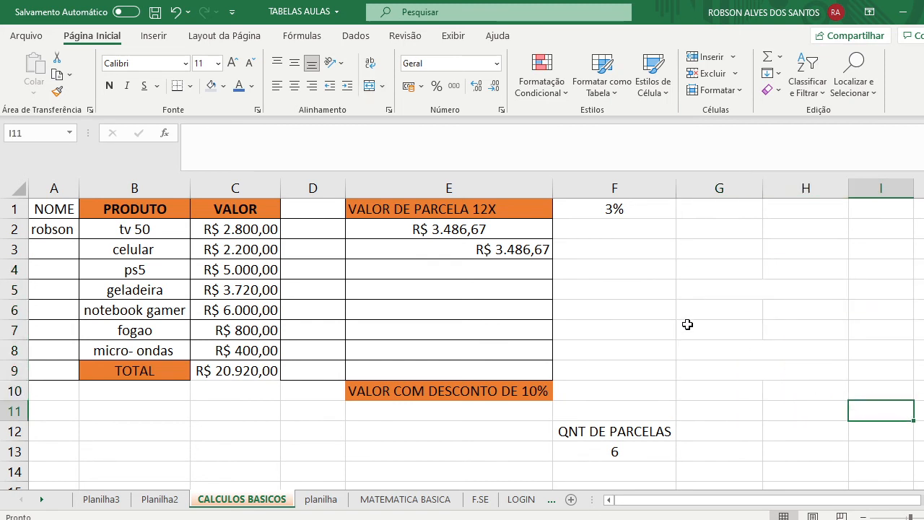
pyautogui.click(610, 209)
pyautogui.press('Delete')
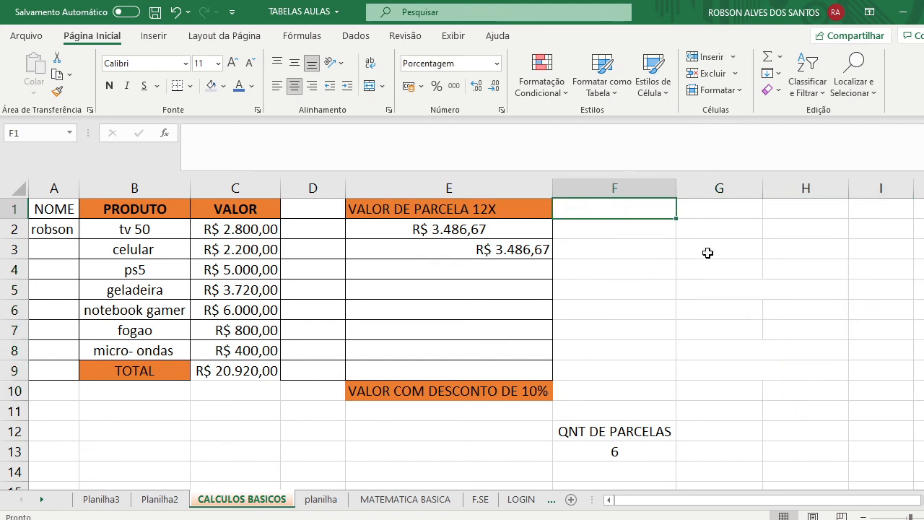
pyautogui.click(759, 388)
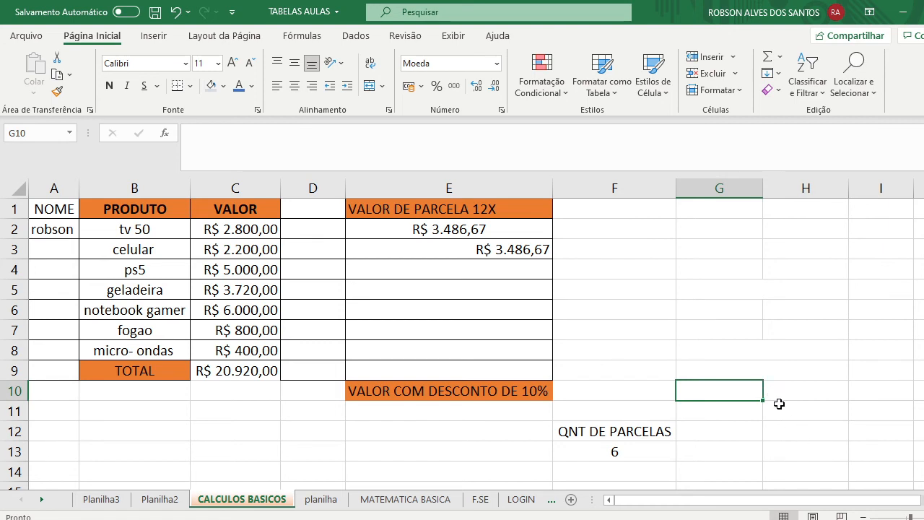
# Step: Clear the duplicate installment calculation in E2
pyautogui.click(468, 229)
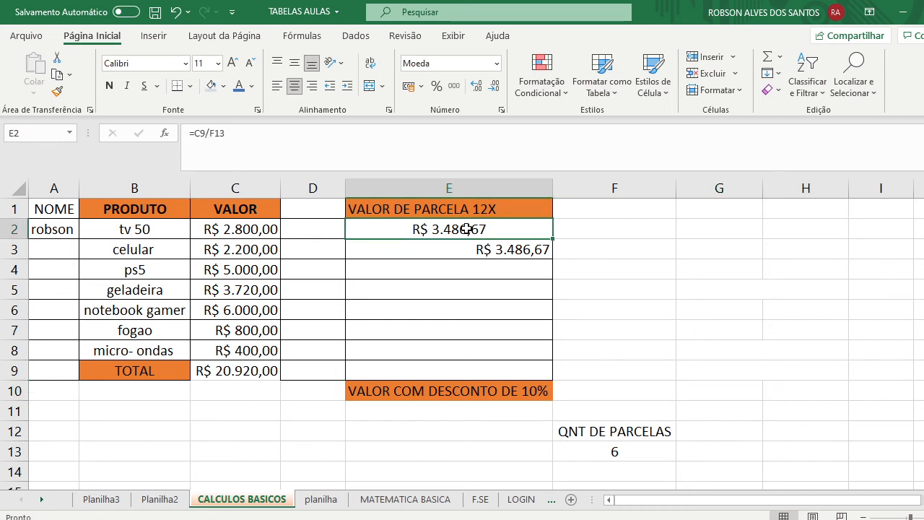
pyautogui.press('Delete')
pyautogui.click(611, 282)
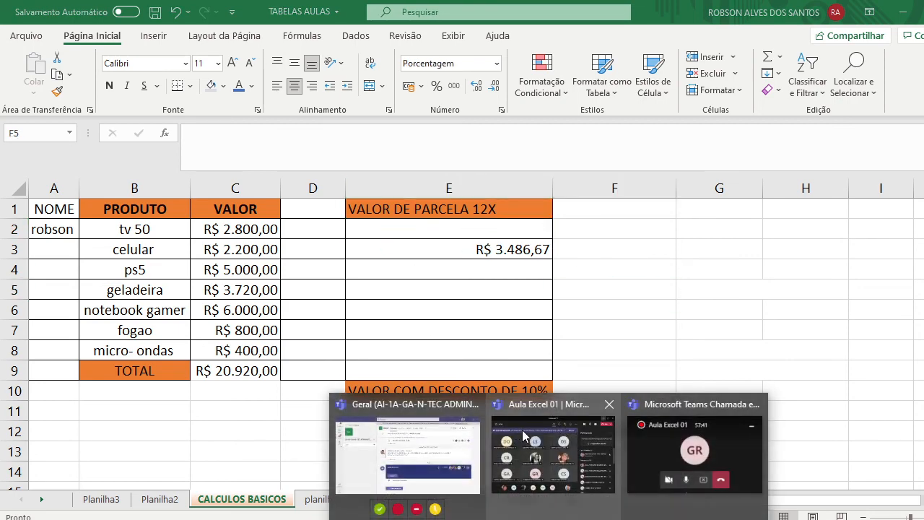
# Step: Look at the Aula Excel 01 meeting window in Teams and go back to the Excel worksheet
pyautogui.click(523, 432)
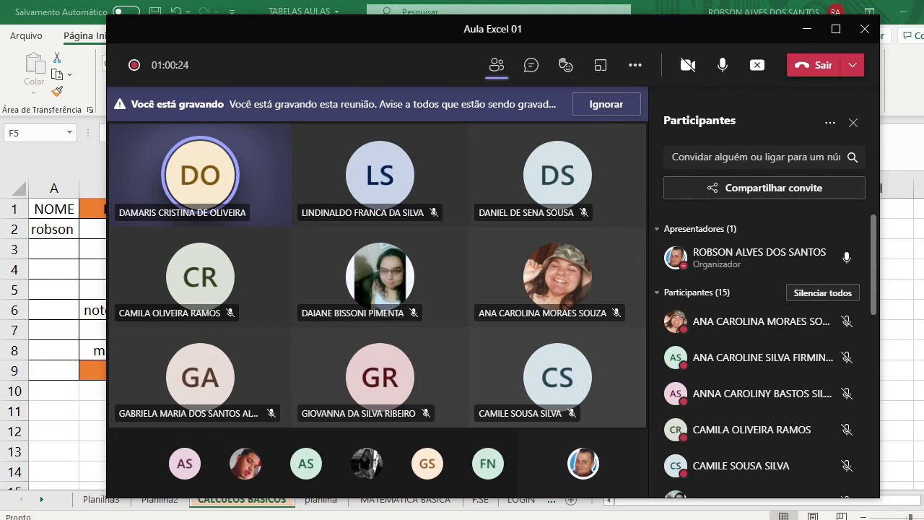
pyautogui.click(809, 30)
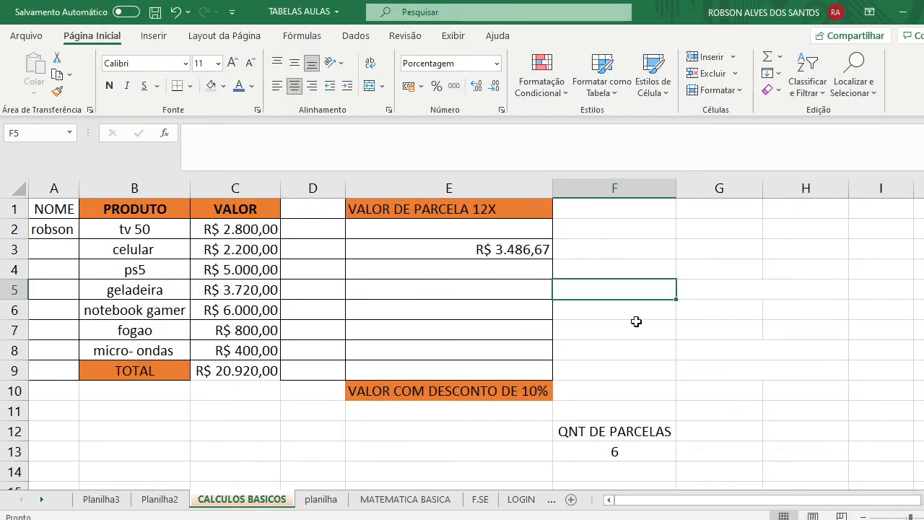
pyautogui.click(689, 346)
pyautogui.click(723, 315)
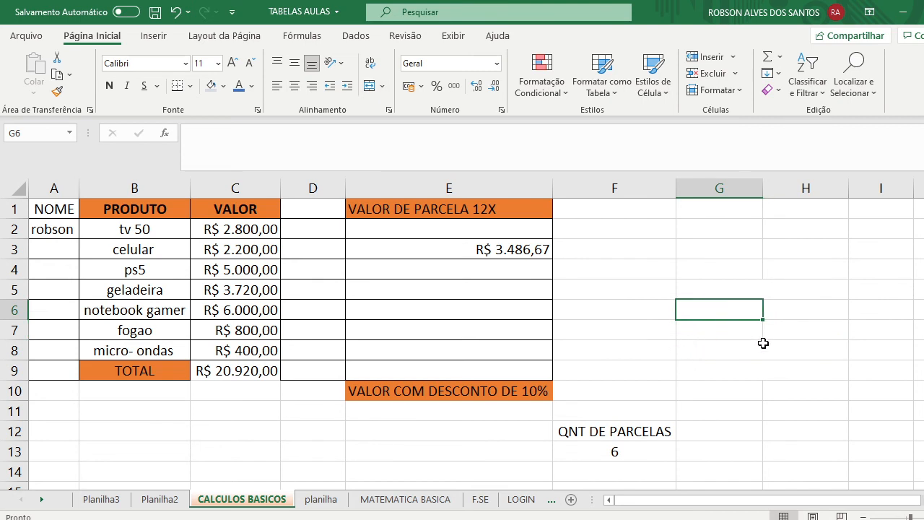
# Step: Calculate 10% of the TOTAL in G6 with the formula =C9*10/100
pyautogui.write('=')
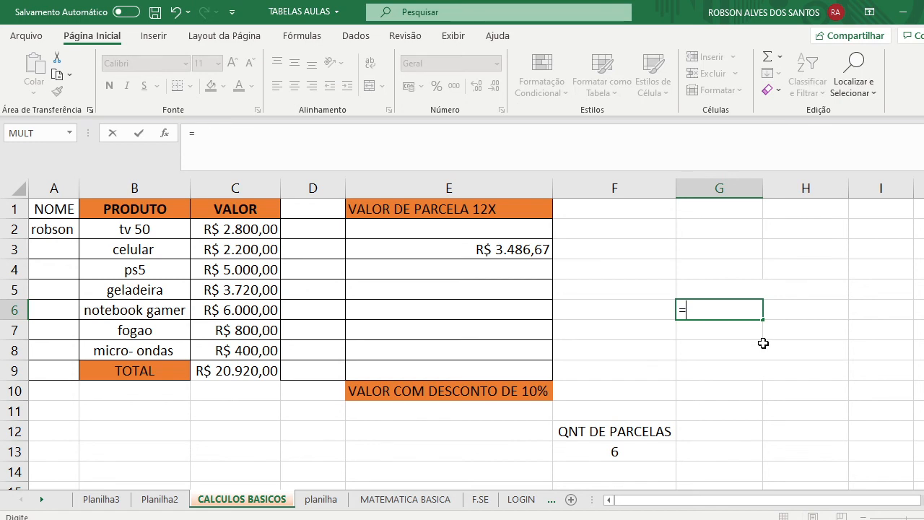
pyautogui.click(263, 371)
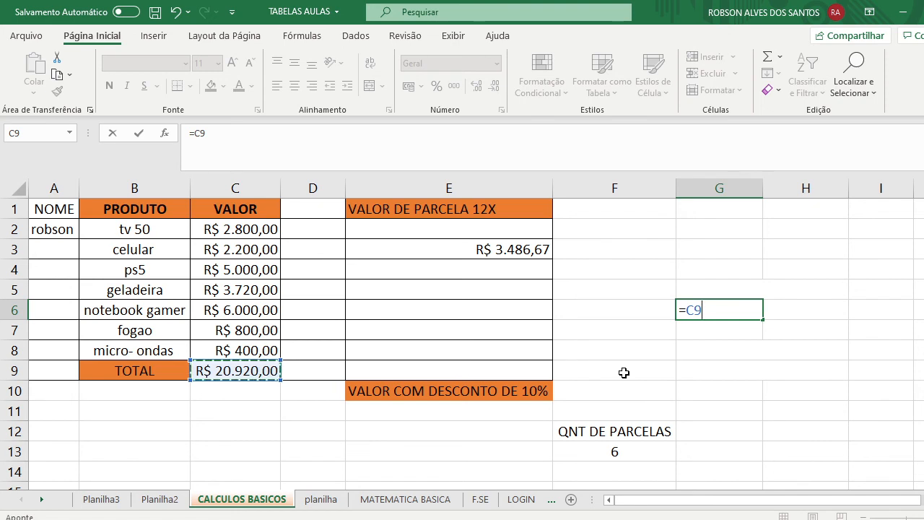
pyautogui.write('*10')
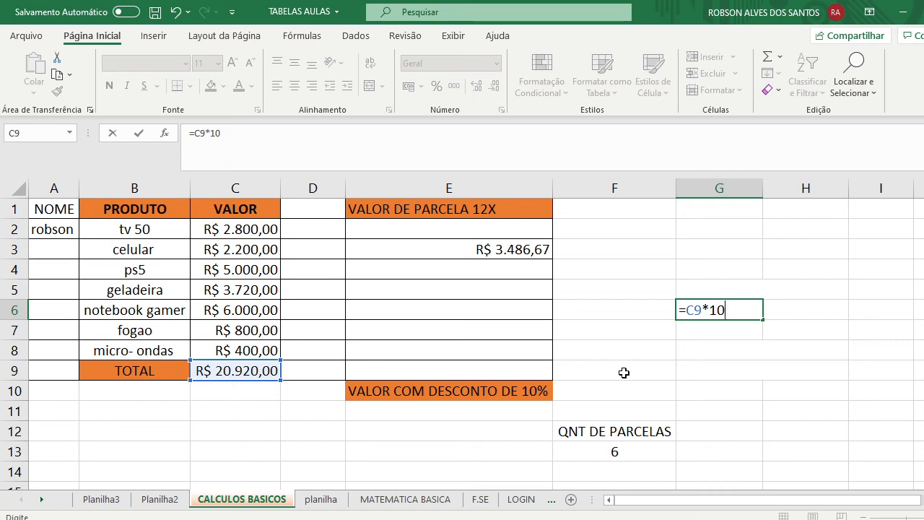
pyautogui.write('%/100')
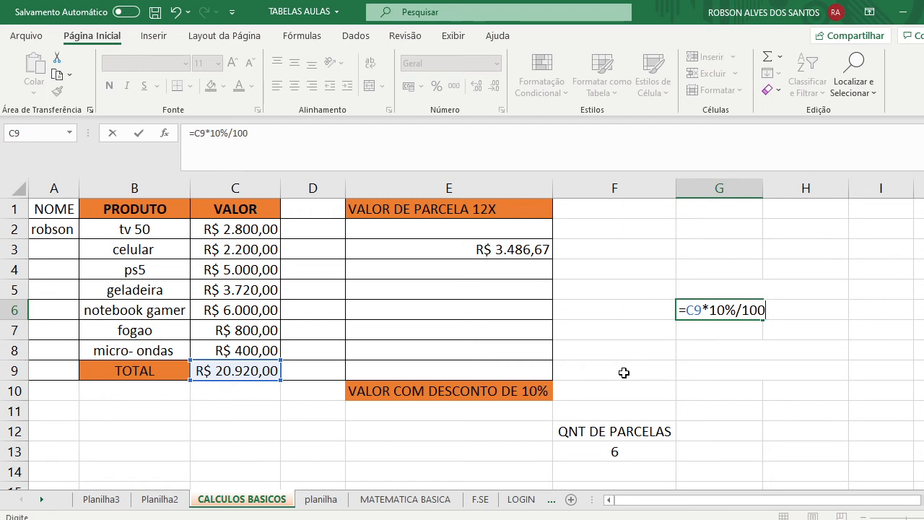
pyautogui.press('BackSpace')
pyautogui.press('BackSpace')
pyautogui.press('BackSpace')
pyautogui.press('BackSpace')
pyautogui.press('BackSpace')
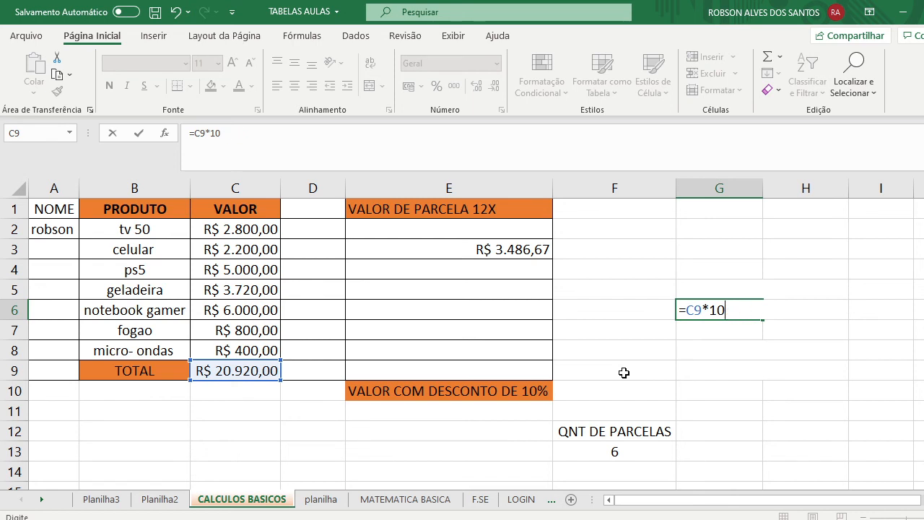
pyautogui.write('/100')
pyautogui.press('Return')
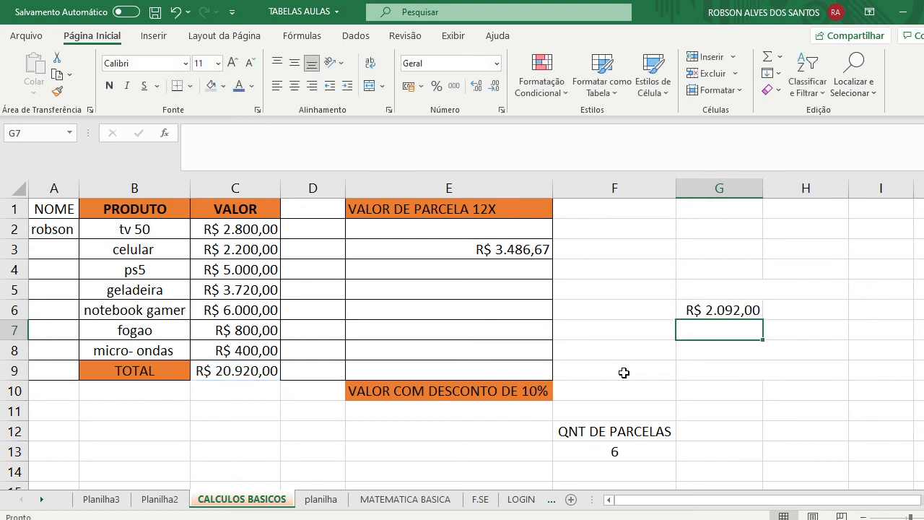
pyautogui.click(720, 313)
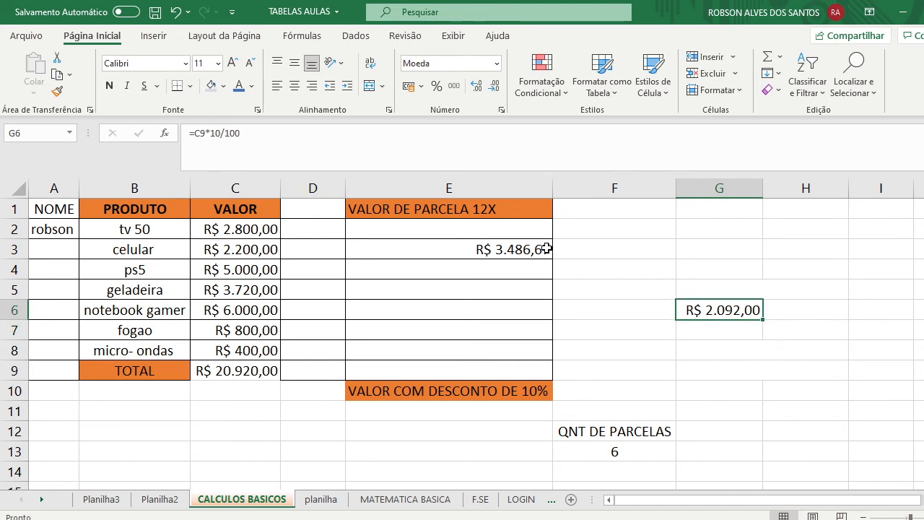
# Step: Calculate the decimal form of 10% in G3 with the formula =10/100
pyautogui.click(734, 247)
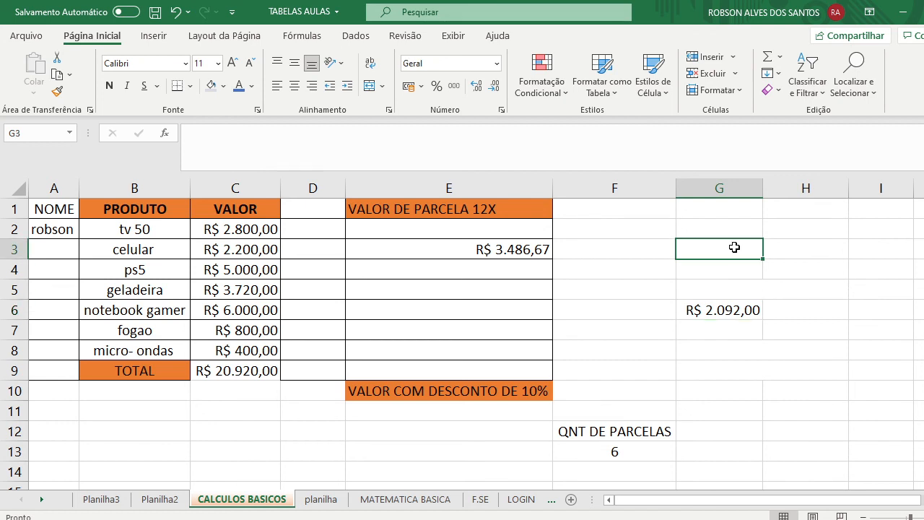
pyautogui.write('10')
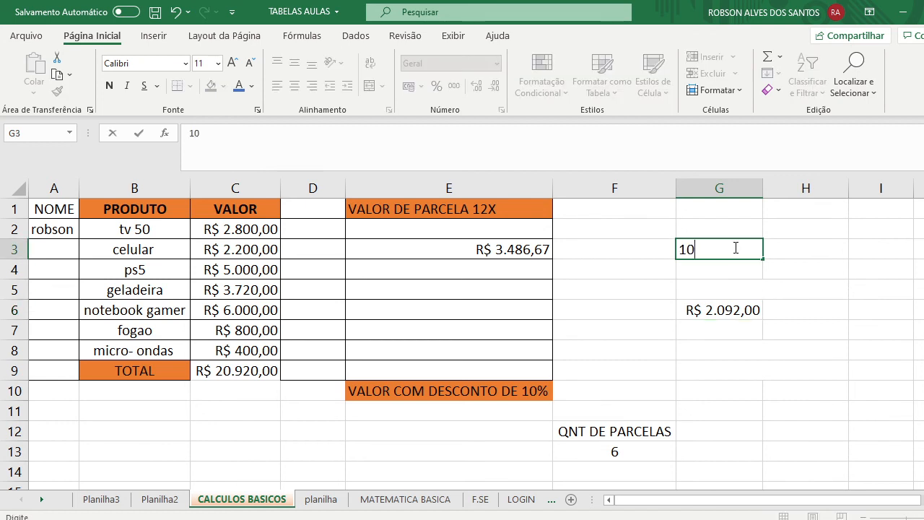
pyautogui.write('/100')
pyautogui.press('Return')
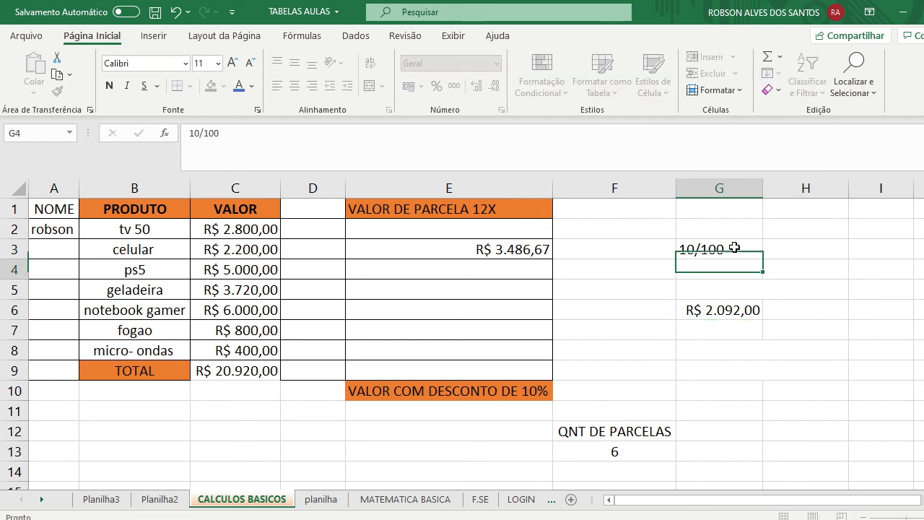
pyautogui.click(767, 247)
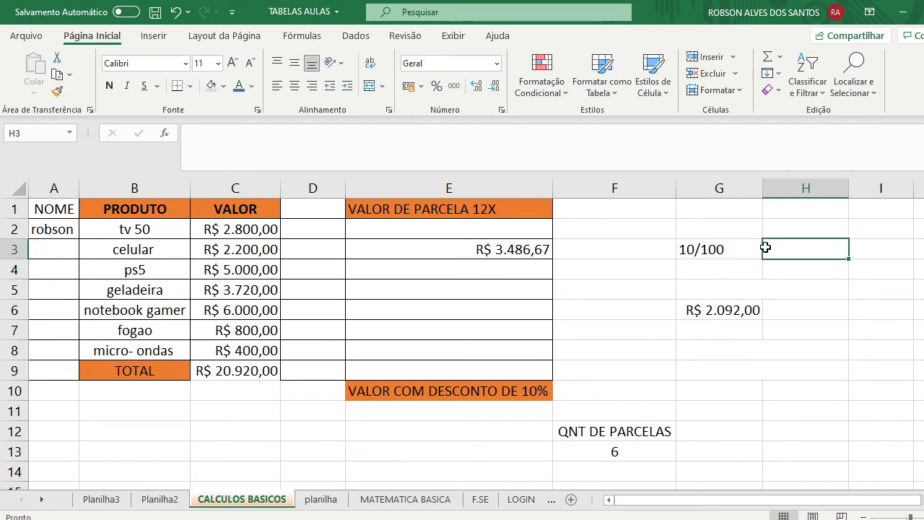
pyautogui.click(701, 248)
pyautogui.click(192, 132)
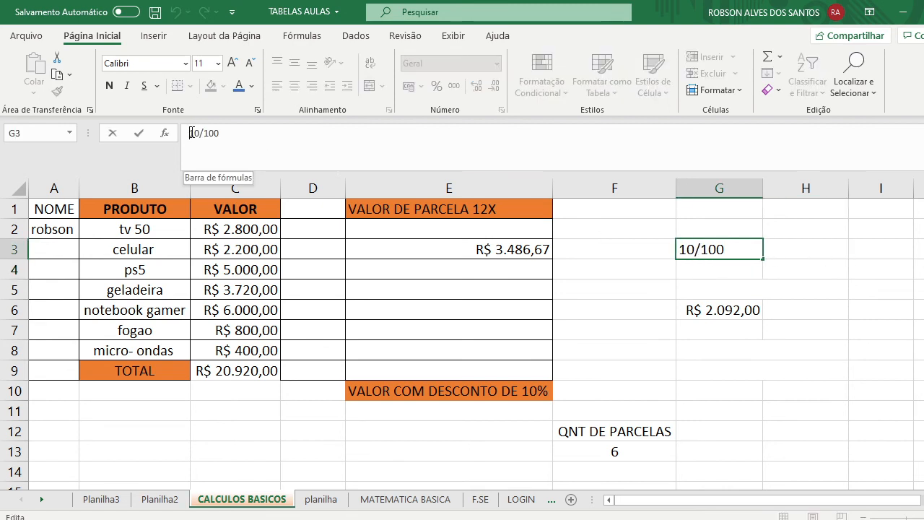
pyautogui.write('=')
pyautogui.press('Return')
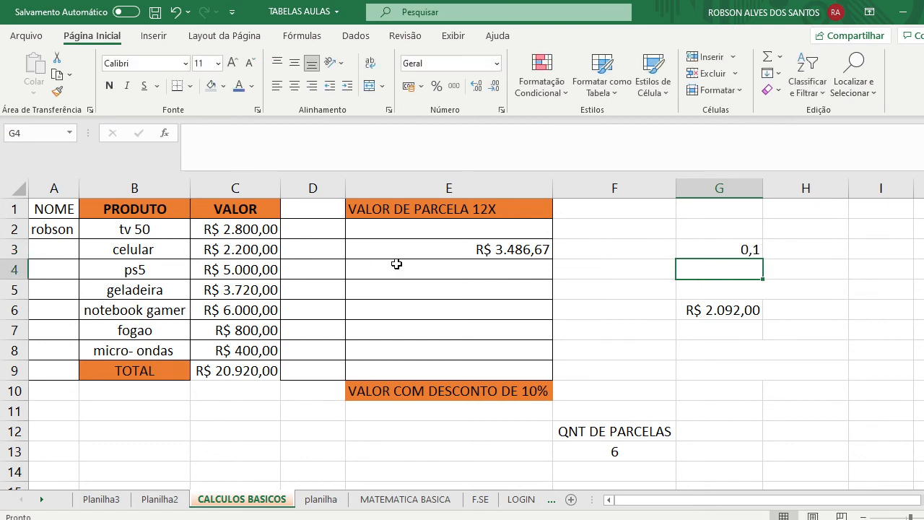
pyautogui.click(728, 253)
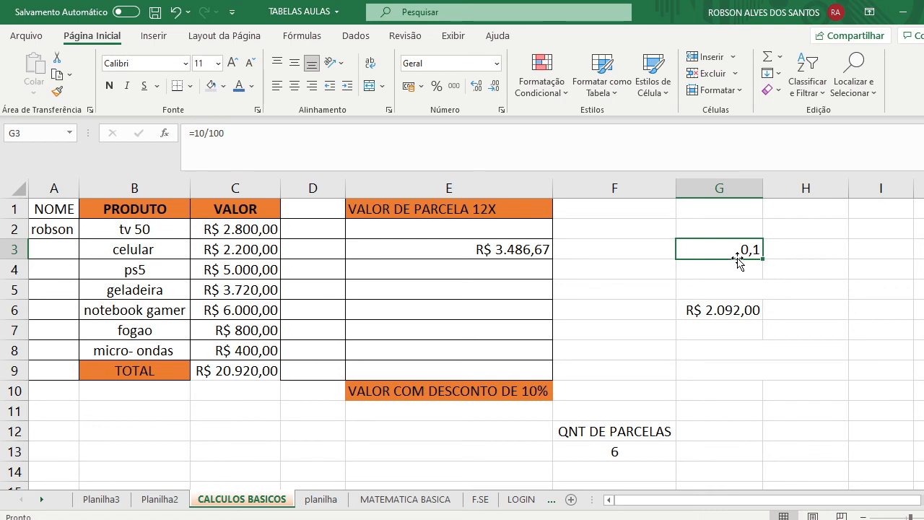
# Step: Replace 10/100 with 0,1 in the G6 discount formula so it reads =C9*0,1
pyautogui.click(755, 309)
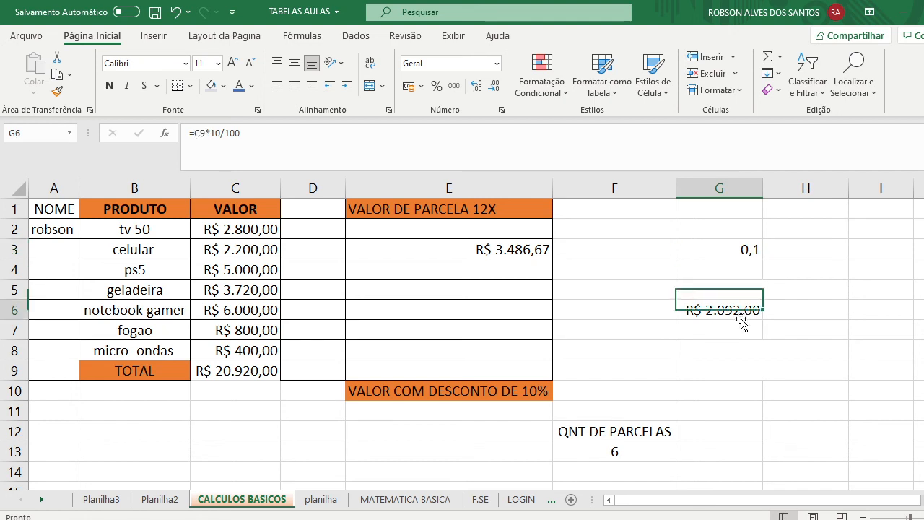
pyautogui.moveTo(211, 137); pyautogui.dragTo(282, 137)
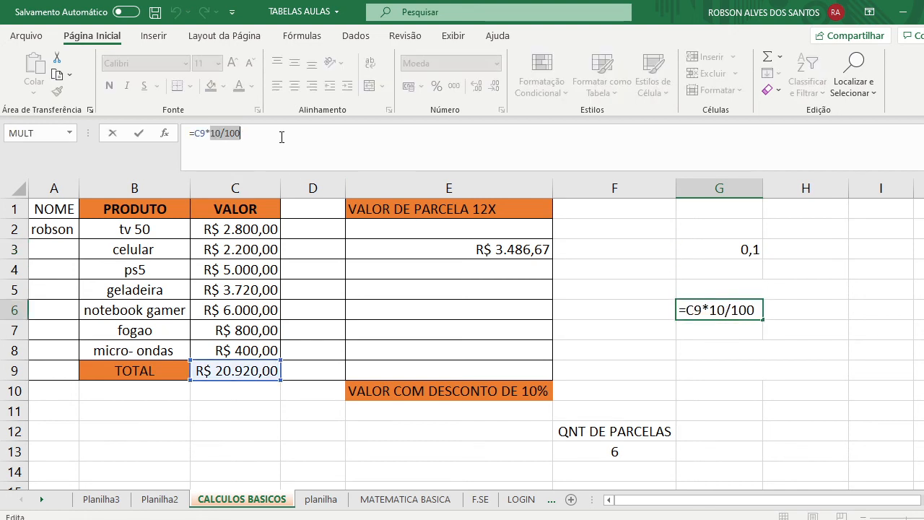
pyautogui.write('0,1')
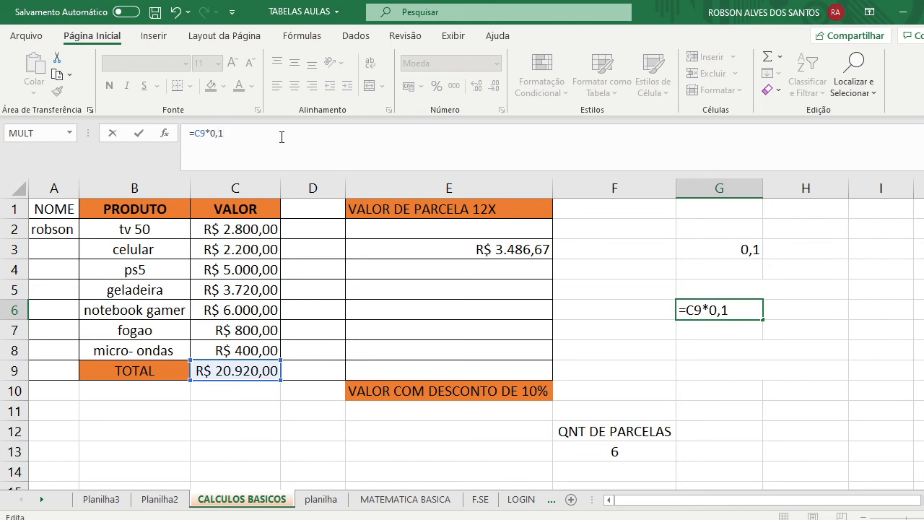
pyautogui.press('Return')
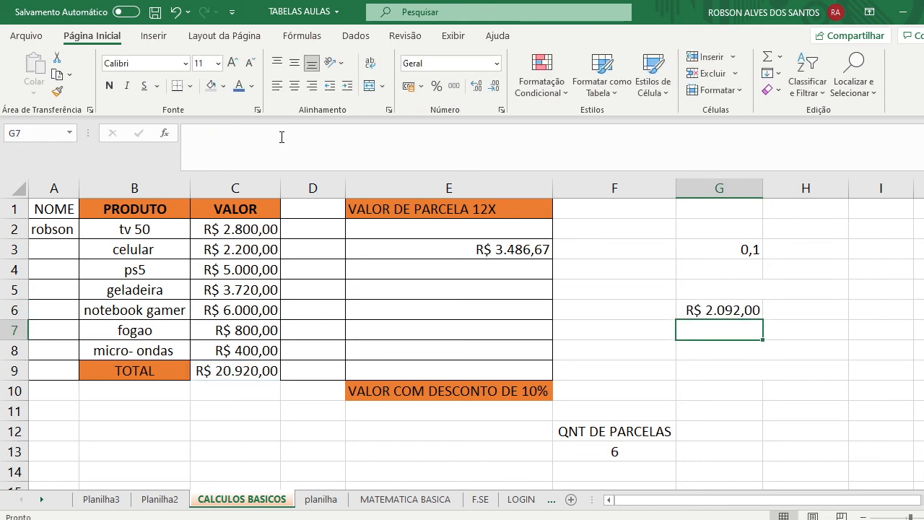
pyautogui.click(739, 312)
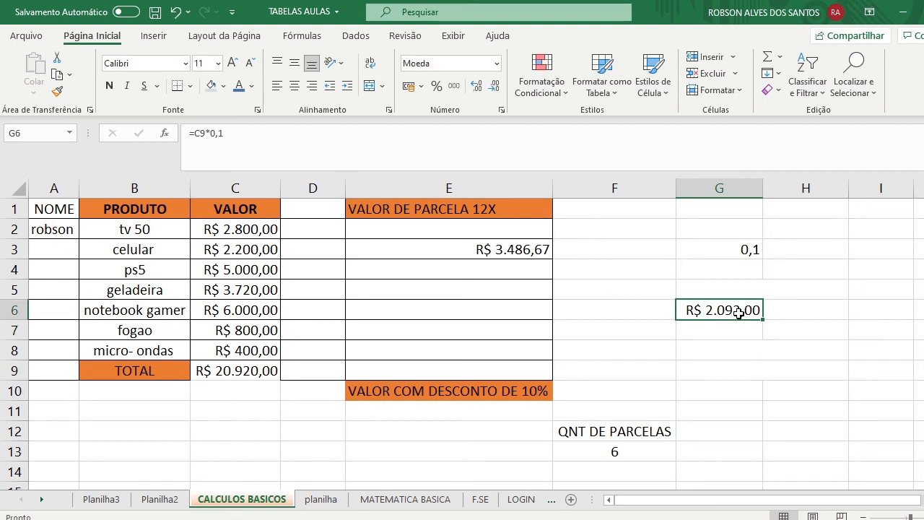
pyautogui.click(715, 331)
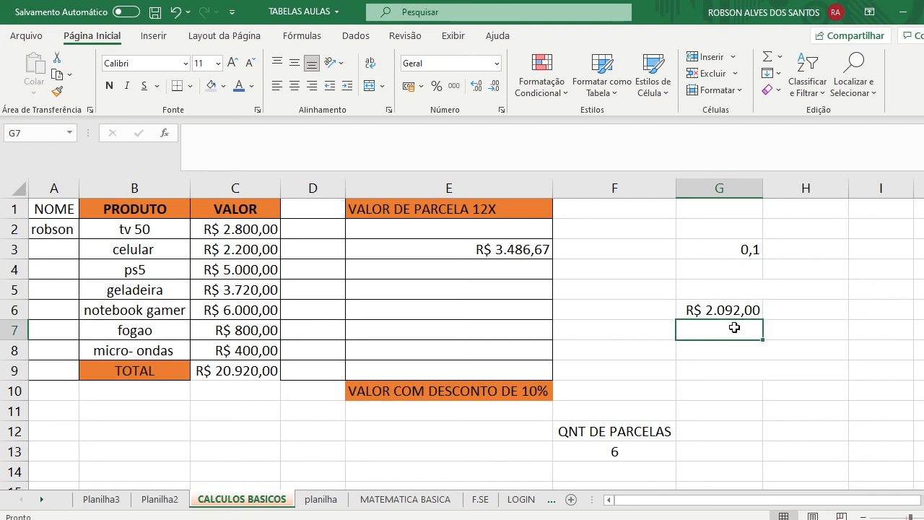
pyautogui.click(712, 310)
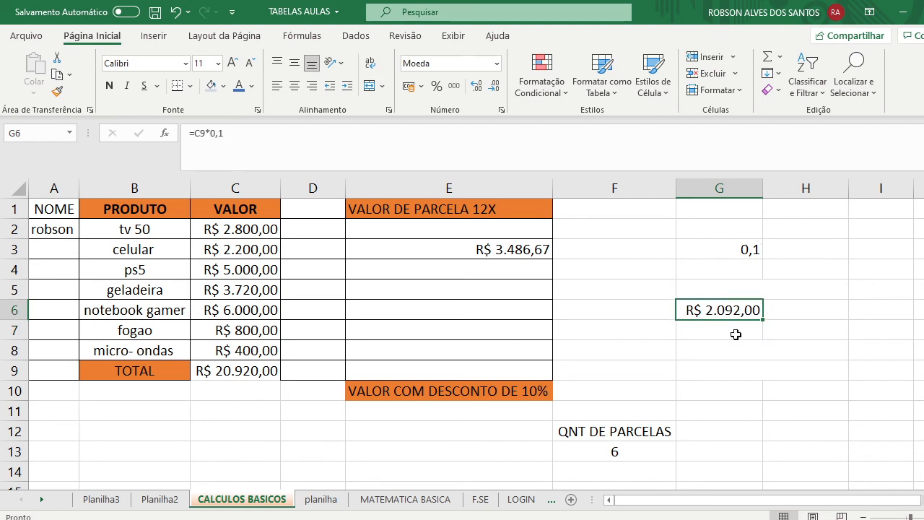
# Step: Subtract the discount amount from the TOTAL in merged cell G9 with the formula =C9-G6
pyautogui.click(744, 365)
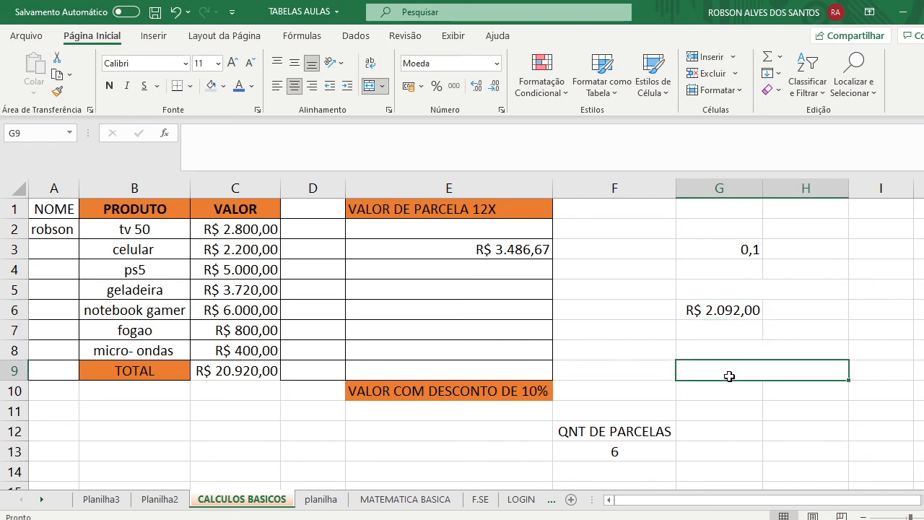
pyautogui.write('=')
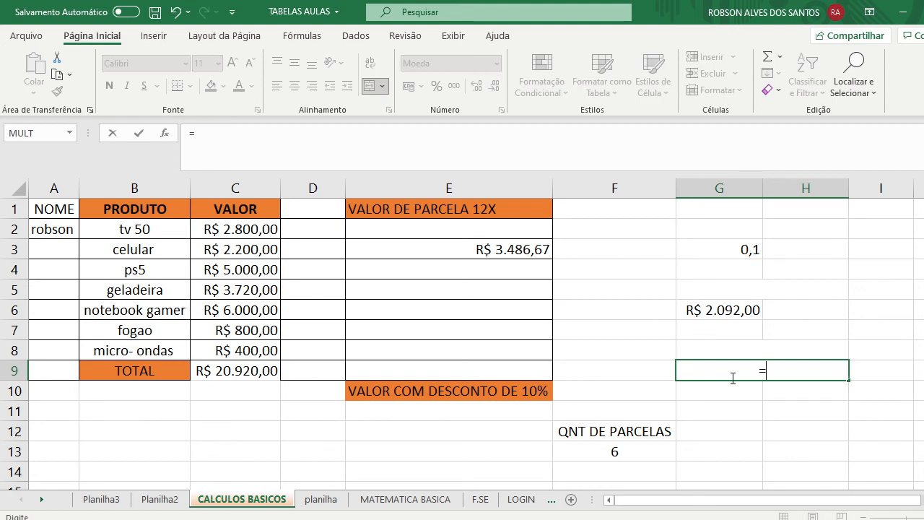
pyautogui.click(265, 371)
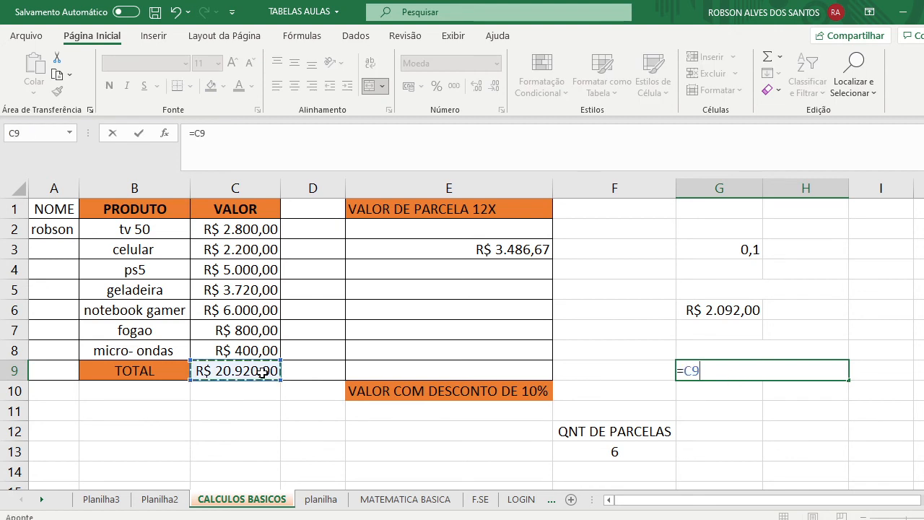
pyautogui.write('-')
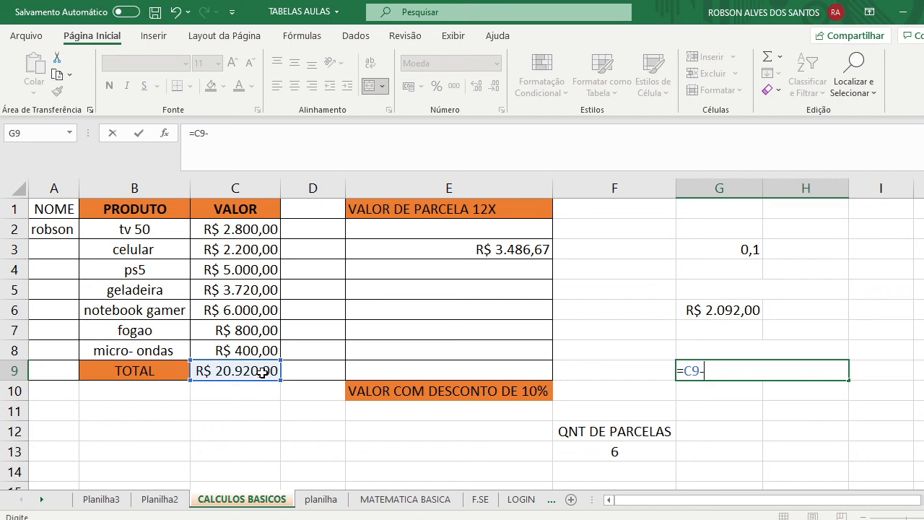
pyautogui.click(755, 312)
pyautogui.press('Return')
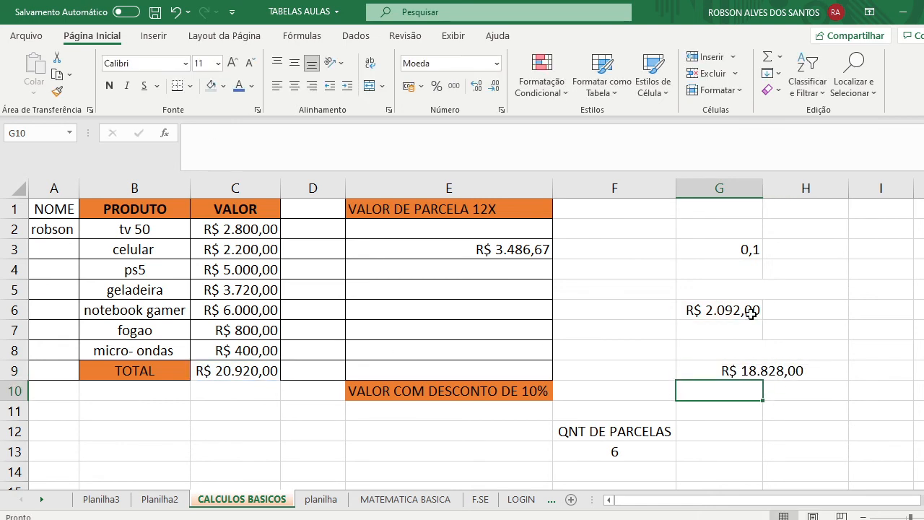
pyautogui.click(776, 367)
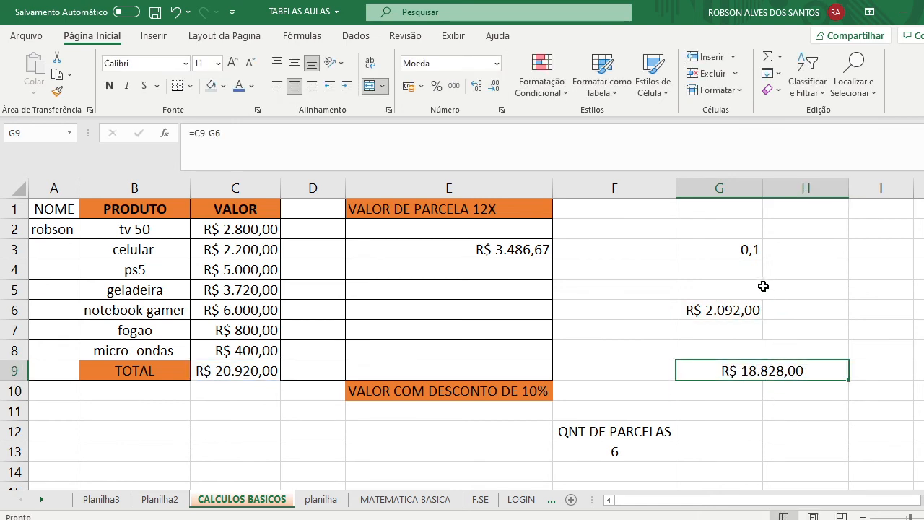
# Step: Replace the content of G3 with the direct discounted-total formula =C9*0,9
pyautogui.click(751, 250)
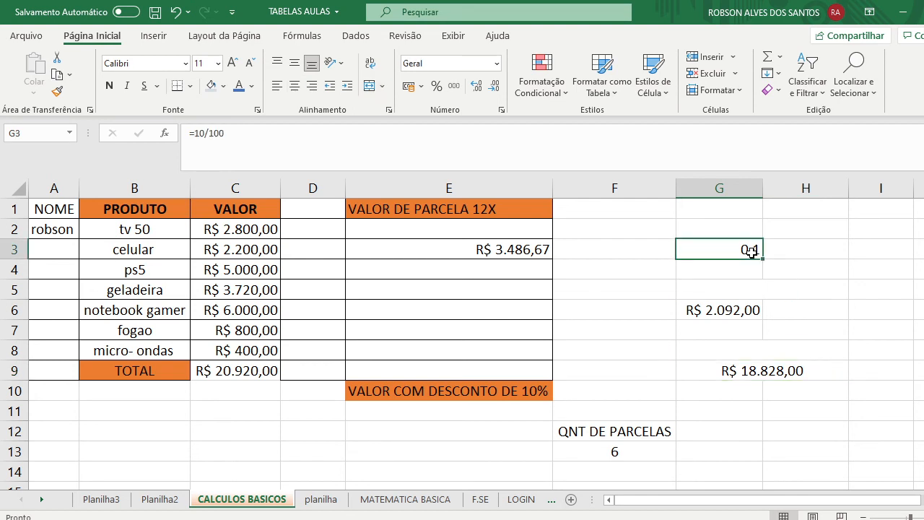
pyautogui.press('Delete')
pyautogui.write('=')
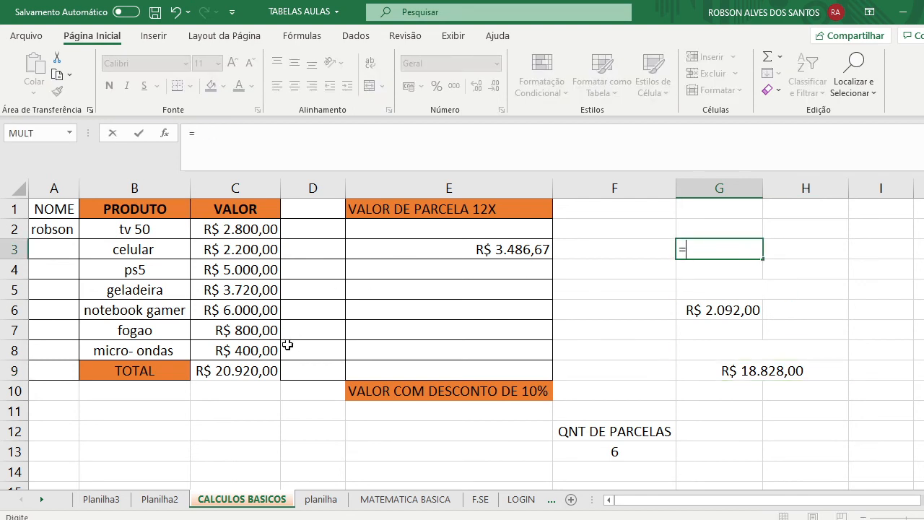
pyautogui.click(269, 373)
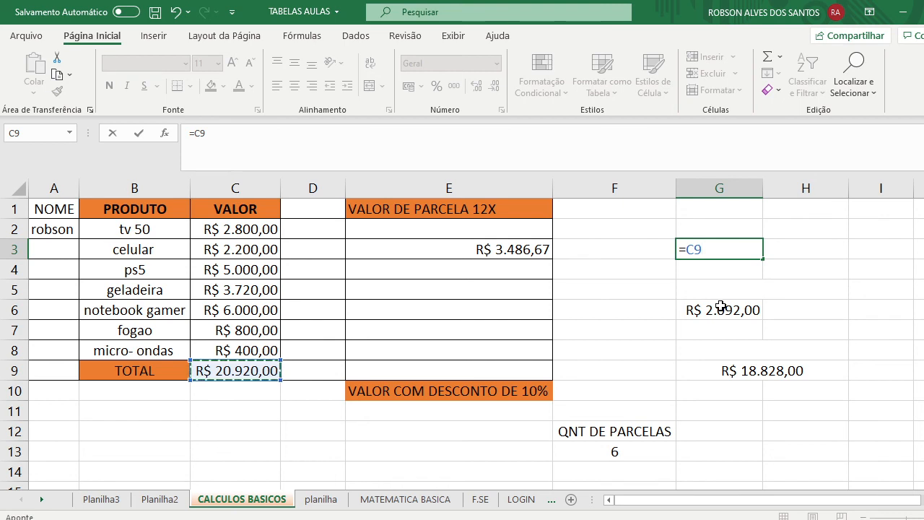
pyautogui.write('*0,9')
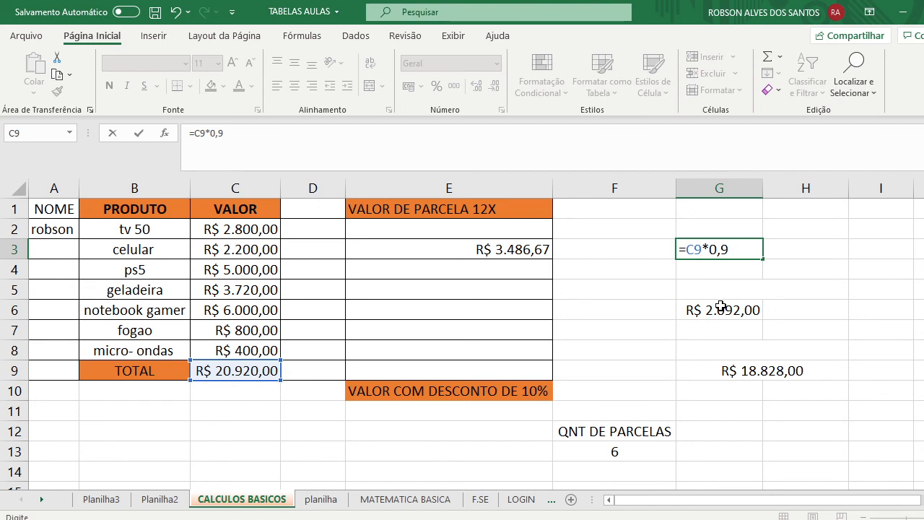
pyautogui.press('Return')
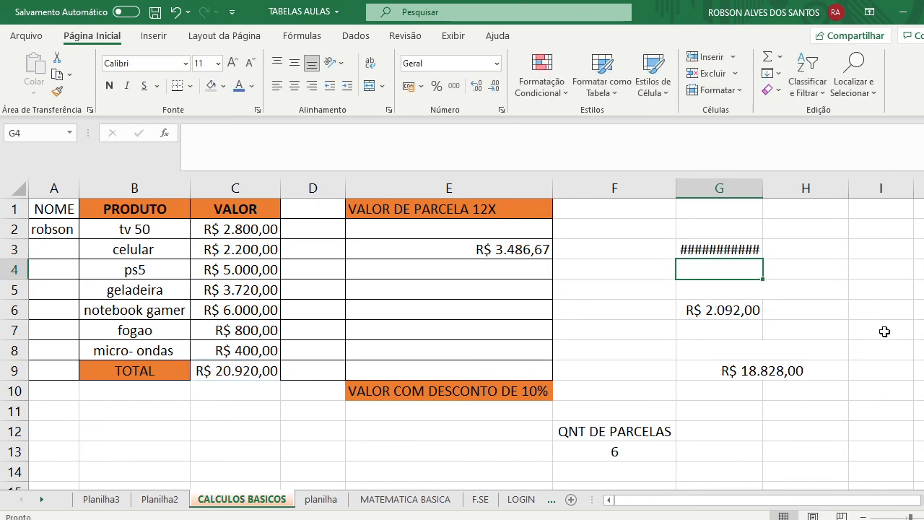
# Step: Autofit the width of column G to the discounted total in G3
pyautogui.click(718, 251)
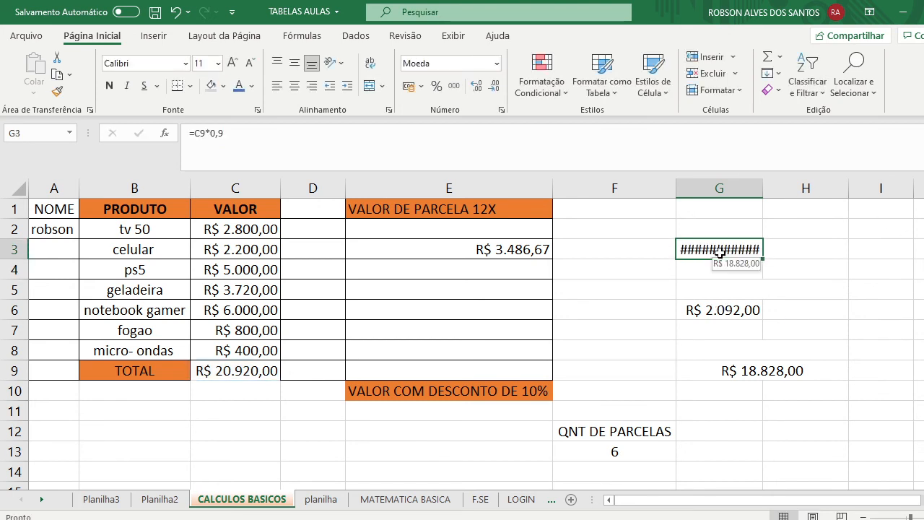
pyautogui.doubleClick(766, 193)
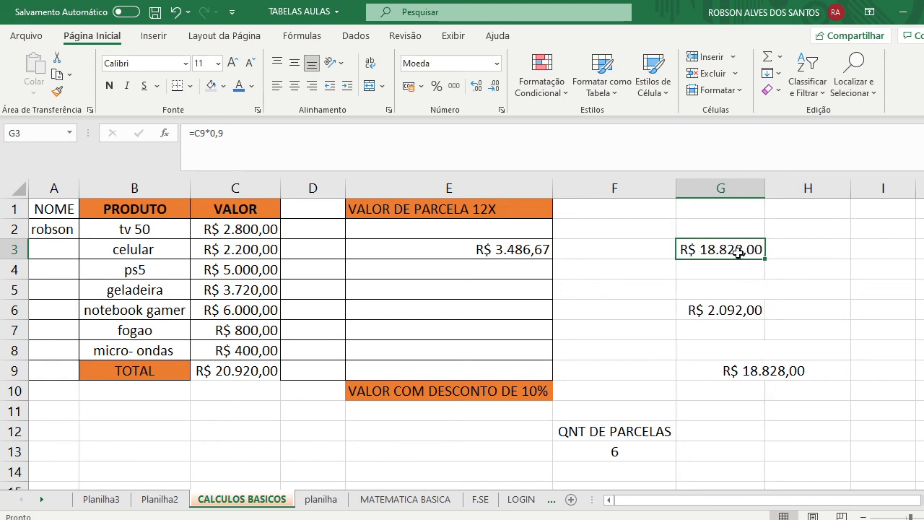
pyautogui.click(724, 284)
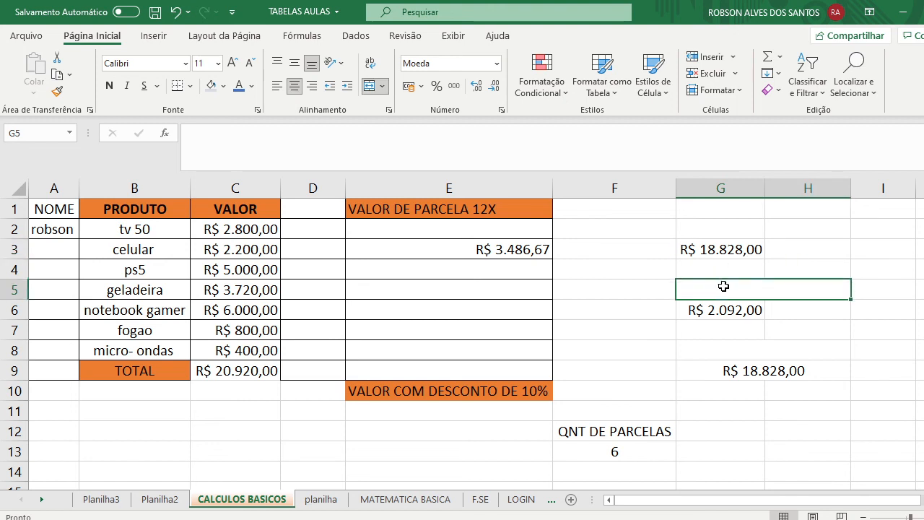
# Step: Calculate 10% of the TOTAL in merged cell G5 with the formula =C9*10/100
pyautogui.write('=')
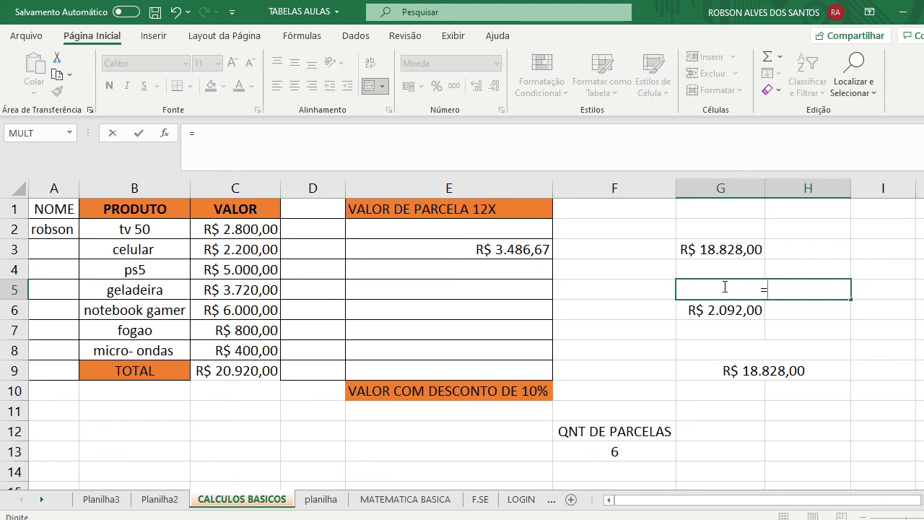
pyautogui.click(250, 371)
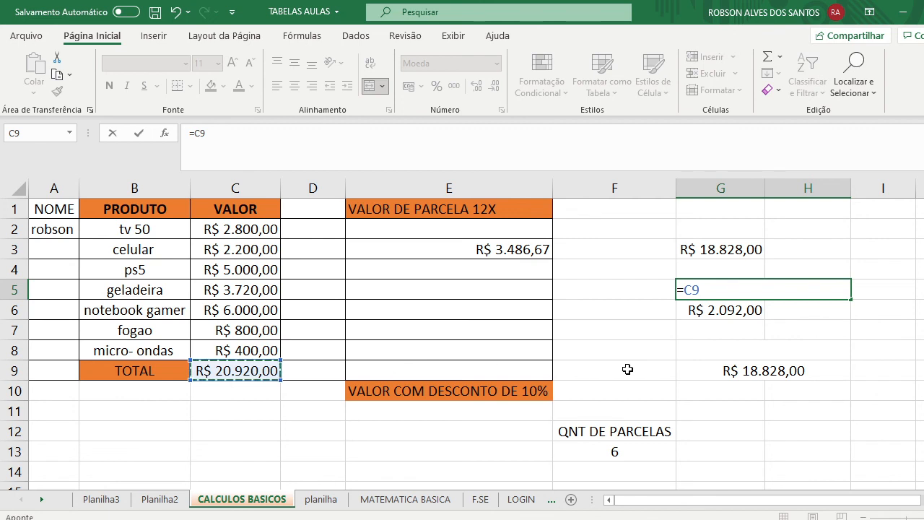
pyautogui.write('*')
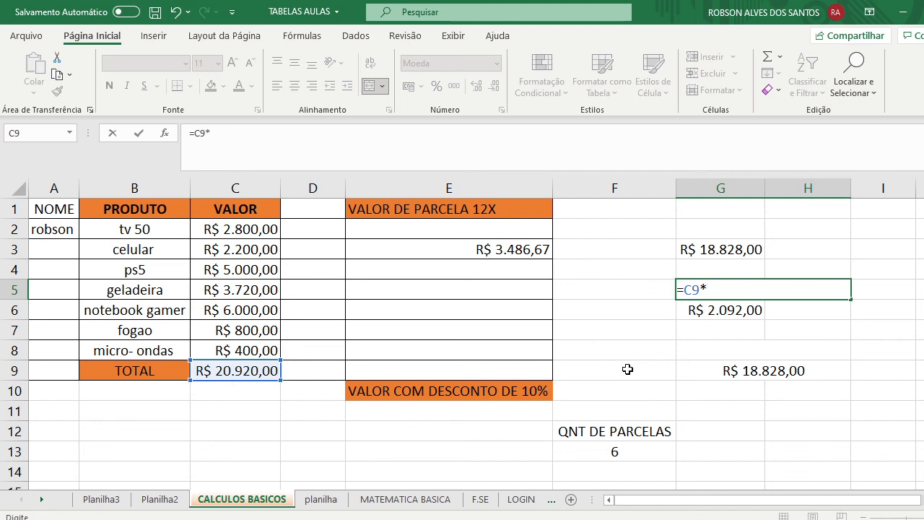
pyautogui.write('10/100')
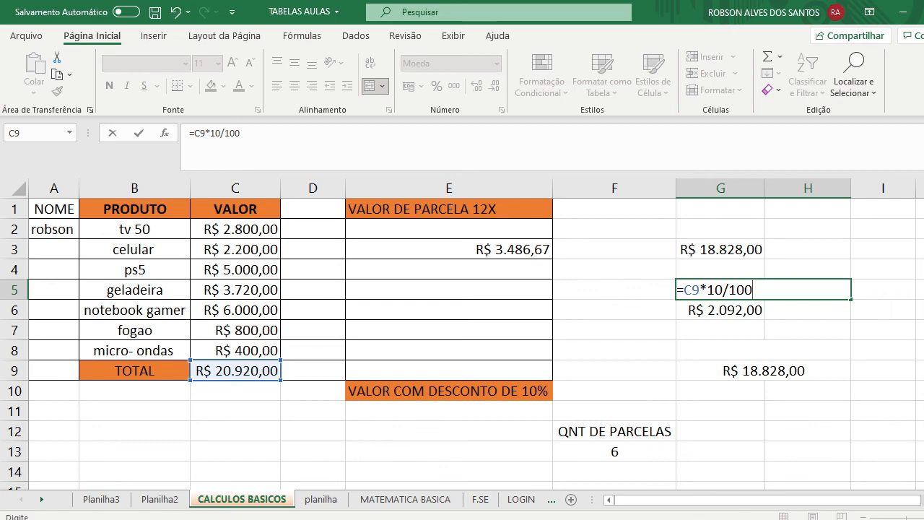
pyautogui.press('Return')
pyautogui.click(803, 293)
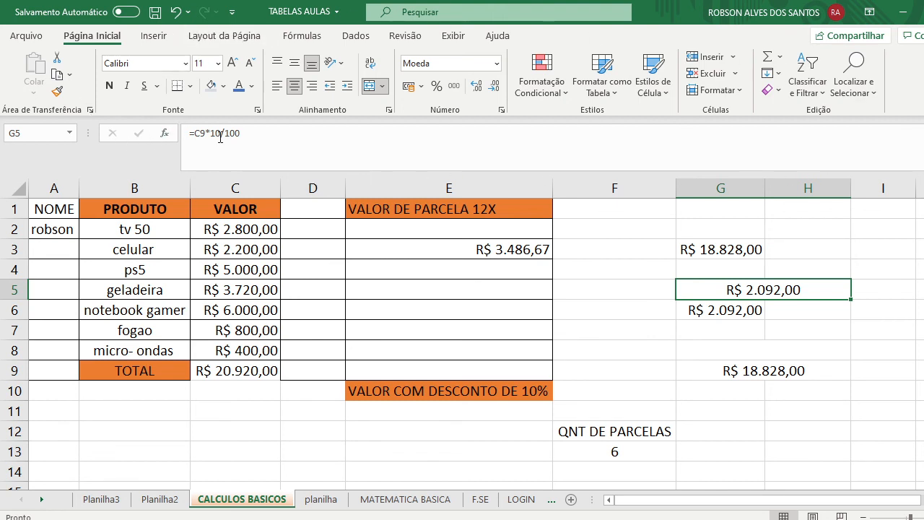
# Step: Edit the G5 formula to subtract the parenthesised discount from the TOTAL, so it reads = C9-(C9*10/100)
pyautogui.click(255, 133)
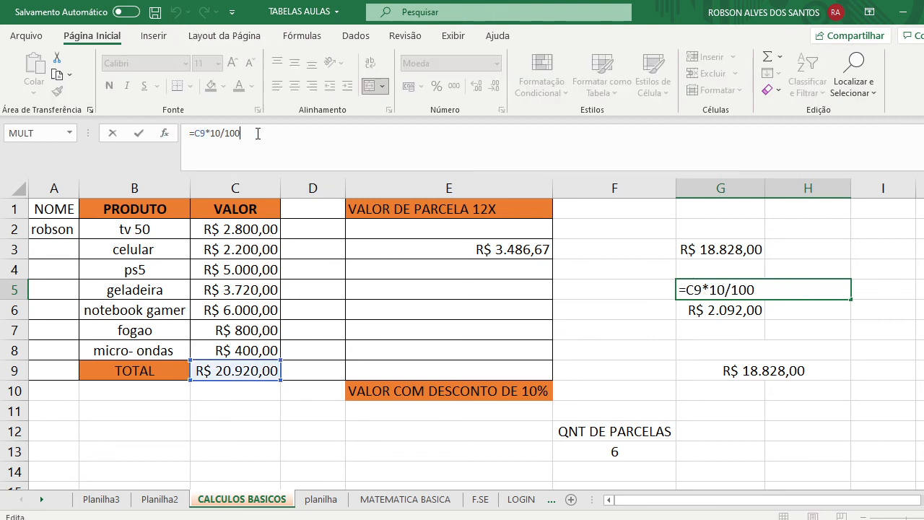
pyautogui.click(197, 137)
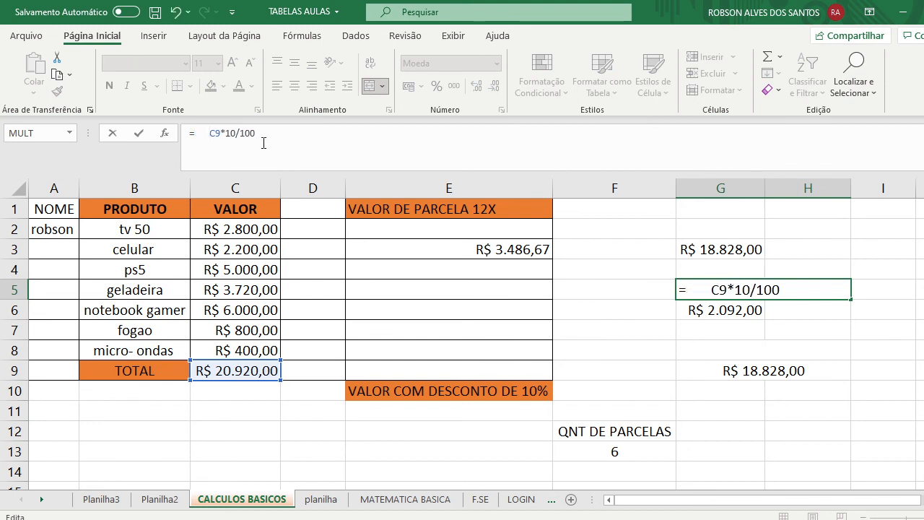
pyautogui.write('(')
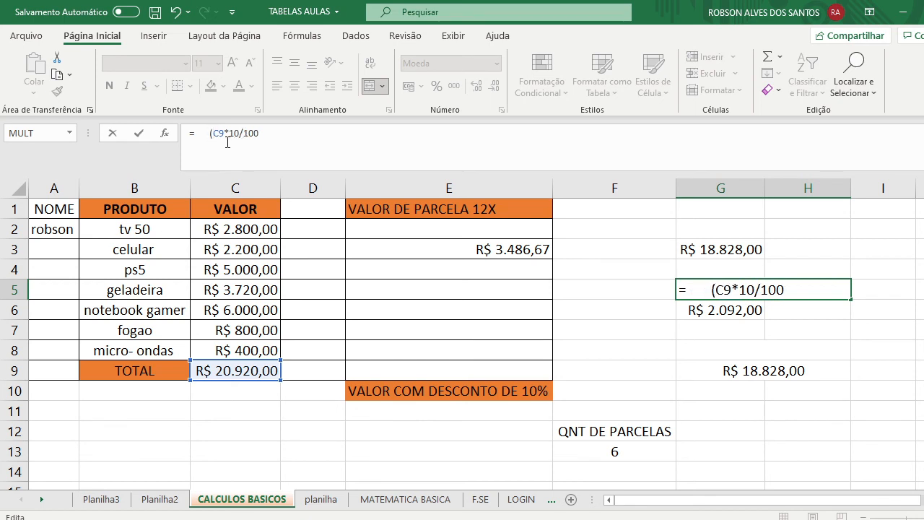
pyautogui.click(264, 132)
pyautogui.write(')')
pyautogui.click(199, 133)
pyautogui.click(244, 369)
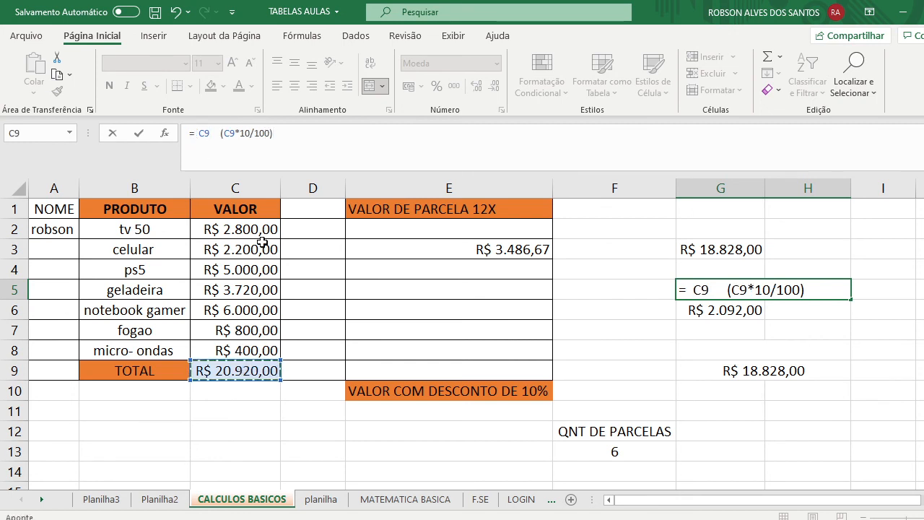
pyautogui.write('-')
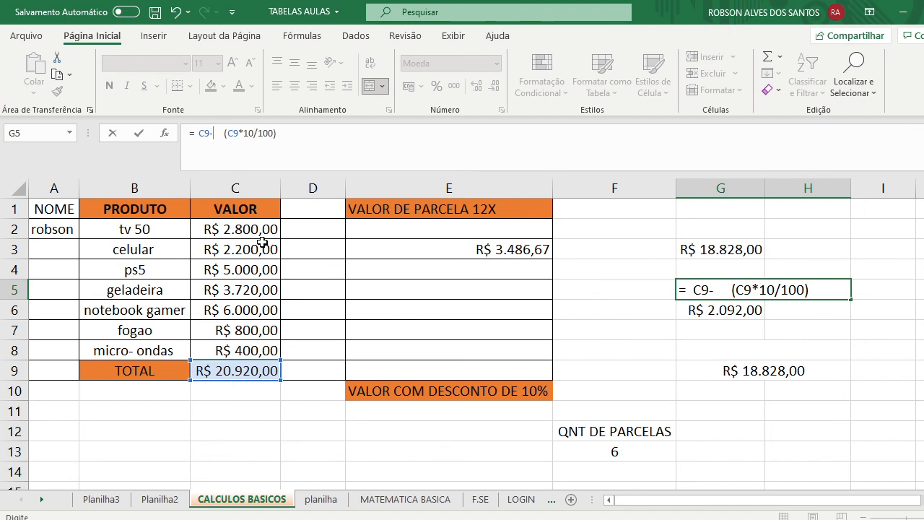
pyautogui.press('Delete')
pyautogui.press('Delete')
pyautogui.press('Delete')
pyautogui.press('Delete')
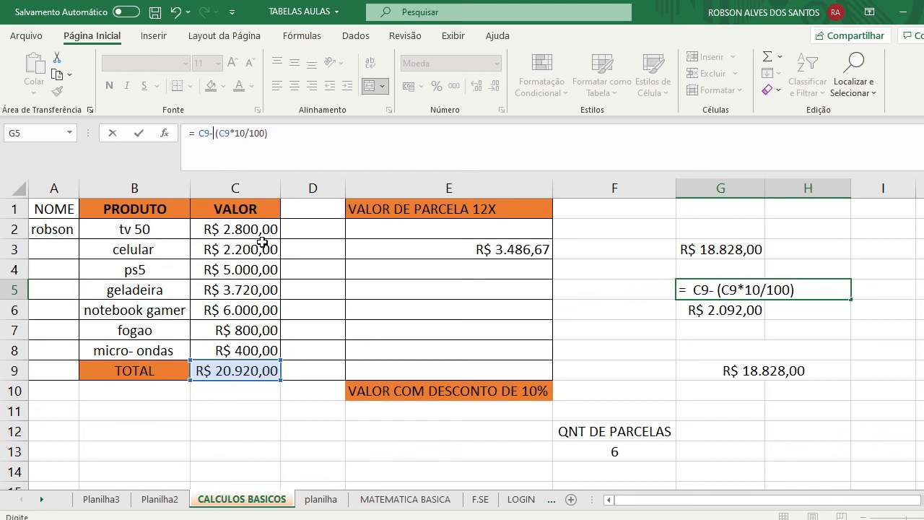
pyautogui.press('Delete')
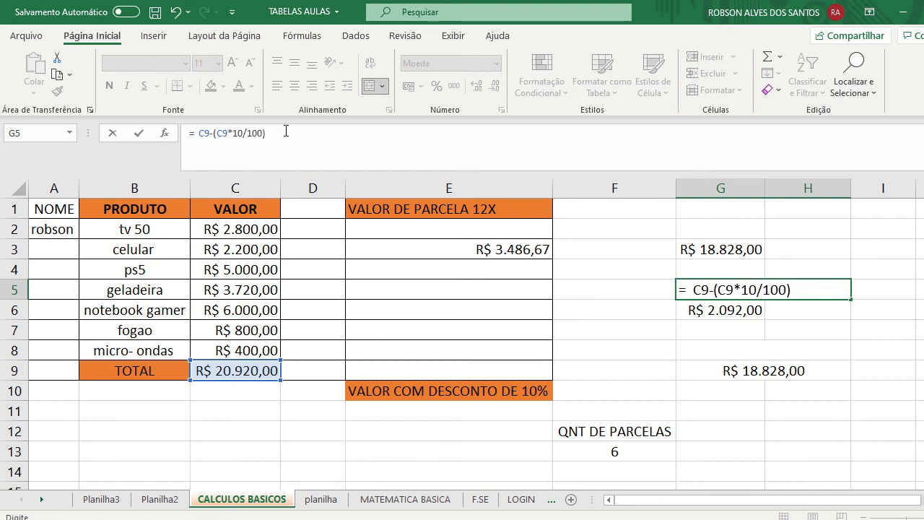
pyautogui.click(286, 131)
pyautogui.press('Return')
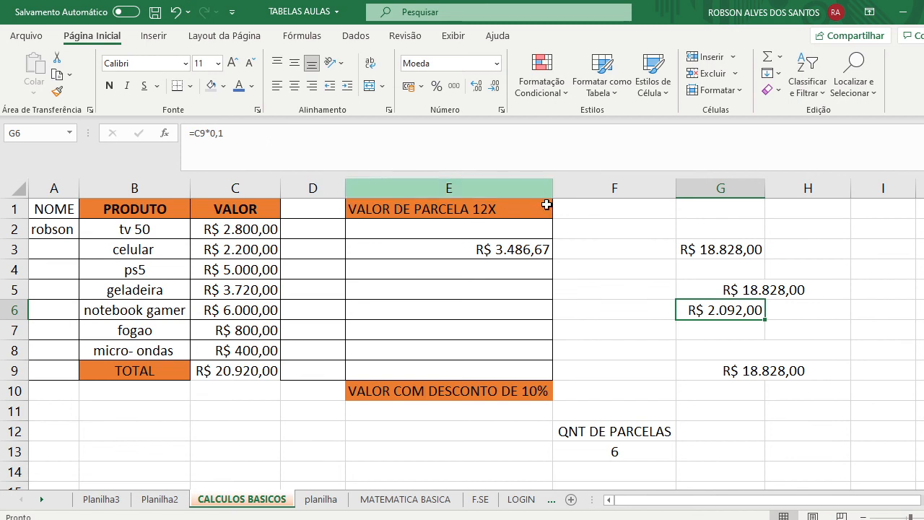
# Step: Remove the parentheses from the G5 formula so it reads = C9-C9*10/100
pyautogui.press('Up')
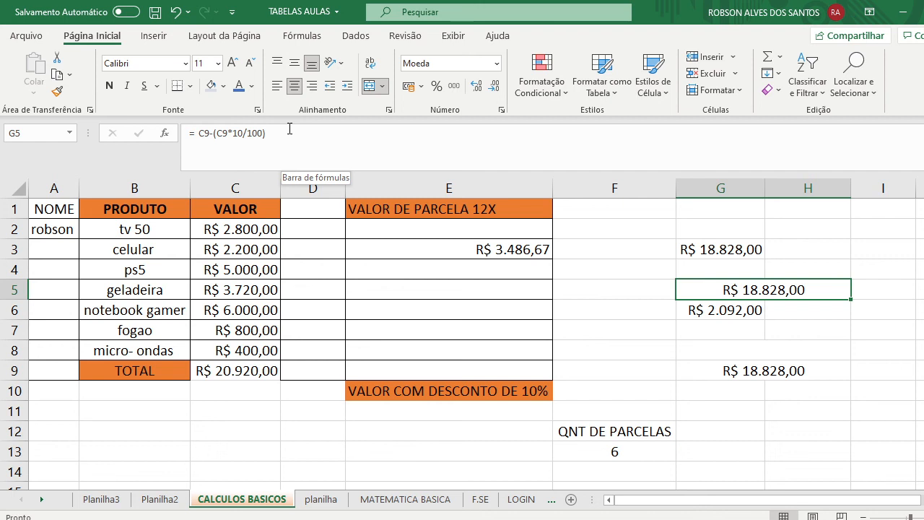
pyautogui.click(218, 134)
pyautogui.press('BackSpace')
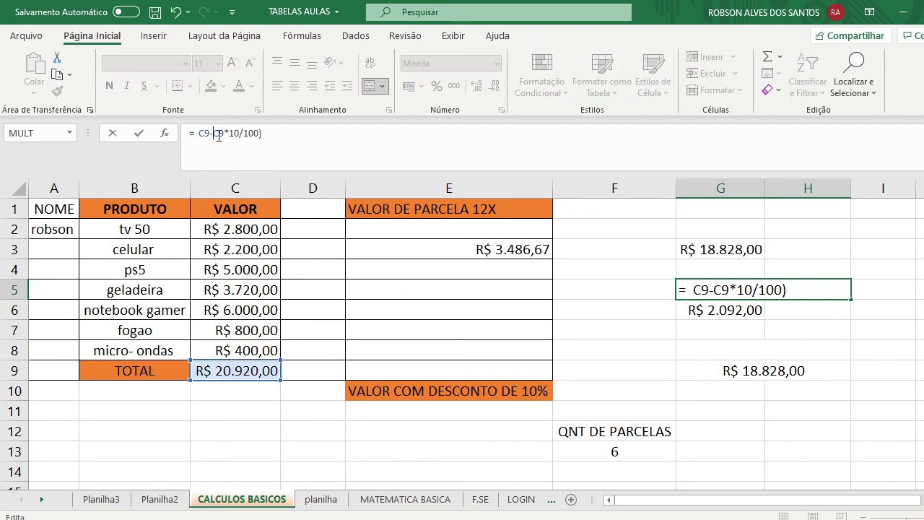
pyautogui.press('BackSpace')
pyautogui.press('Return')
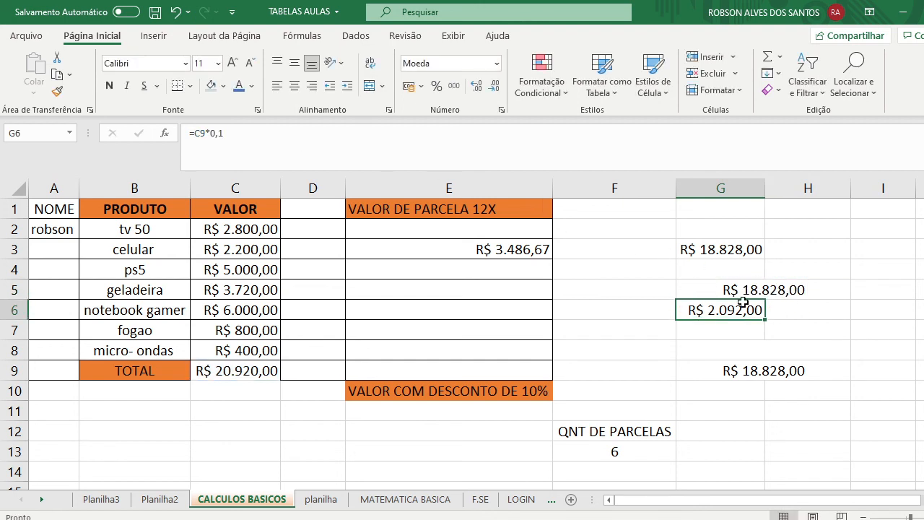
pyautogui.click(778, 290)
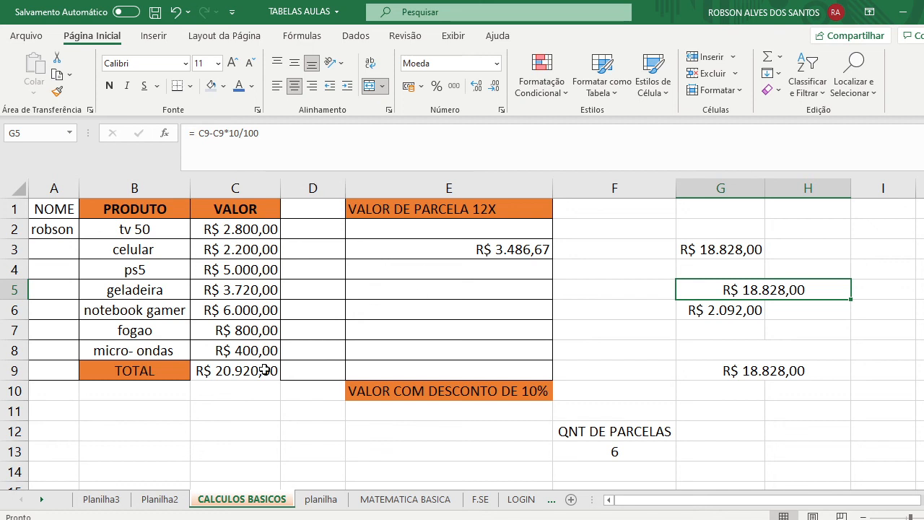
# Step: Look over the Planilha3 and F.SE sheets and the basic operations table in the aula 1 turma A workbook
pyautogui.scroll(-3, 245, 329)
pyautogui.scroll(3, 240, 397)
pyautogui.click(179, 500)
pyautogui.click(221, 504)
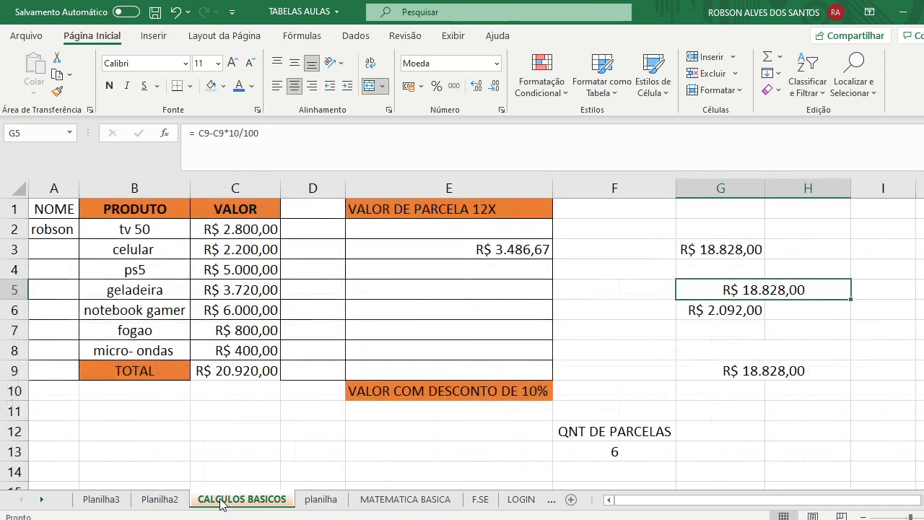
pyautogui.click(112, 505)
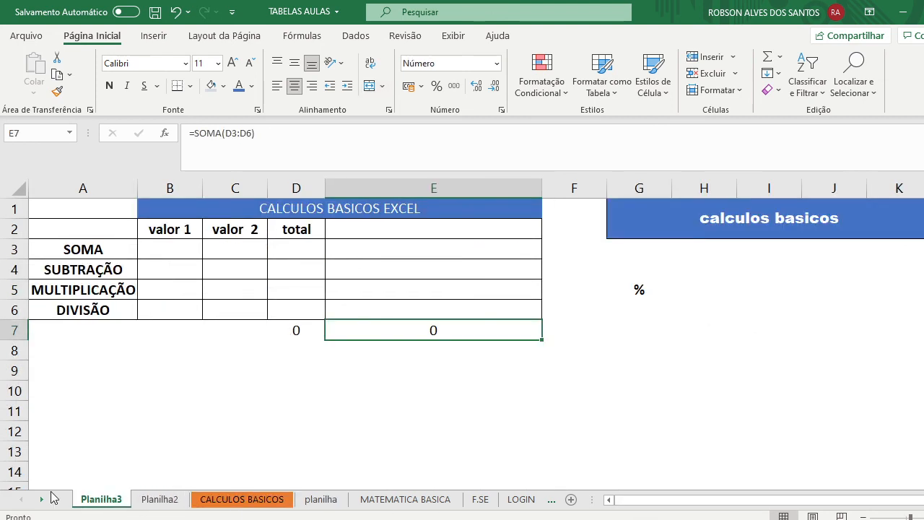
pyautogui.click(41, 499)
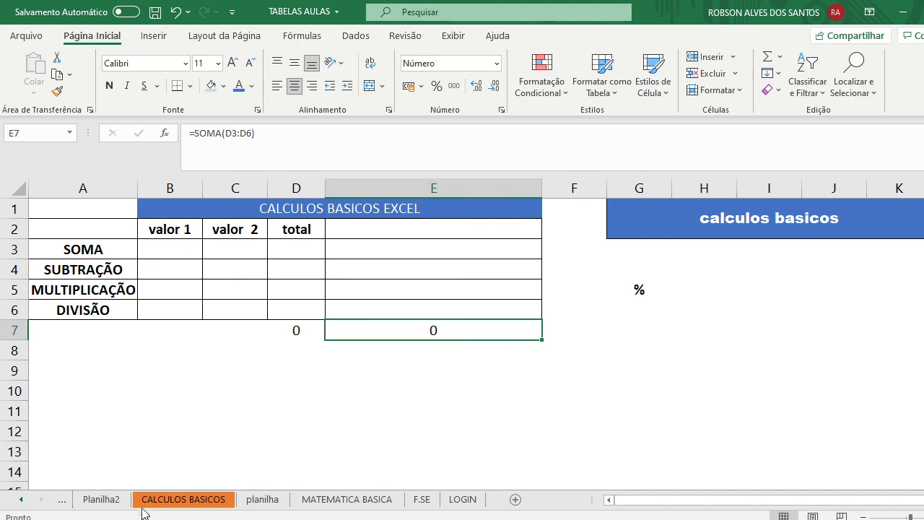
pyautogui.click(421, 500)
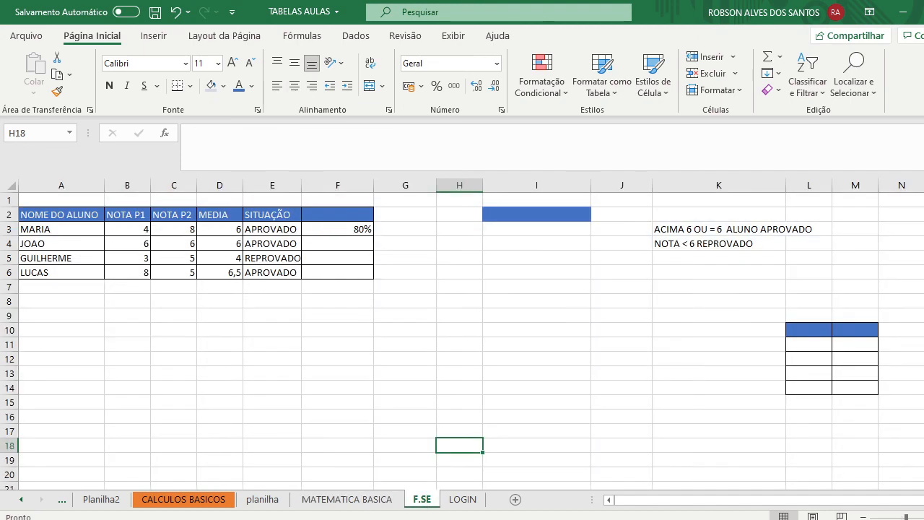
pyautogui.click(517, 519)
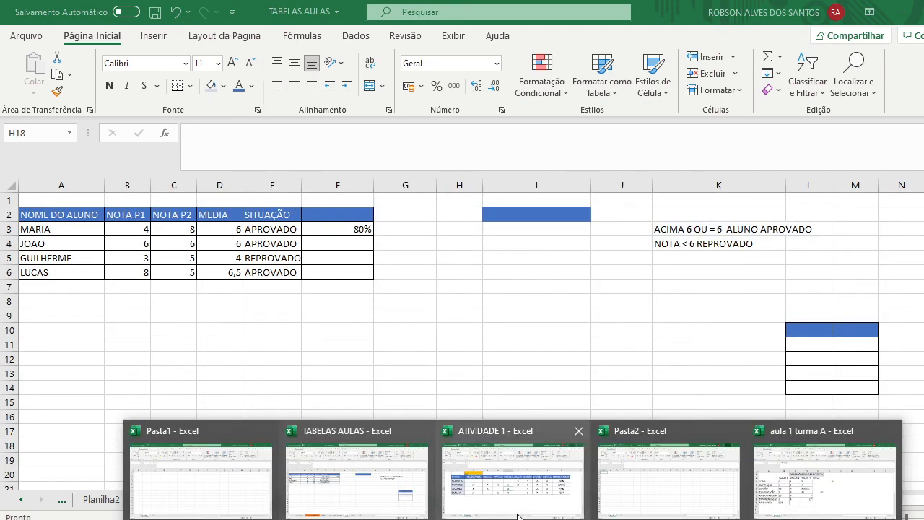
pyautogui.moveTo(509, 515)
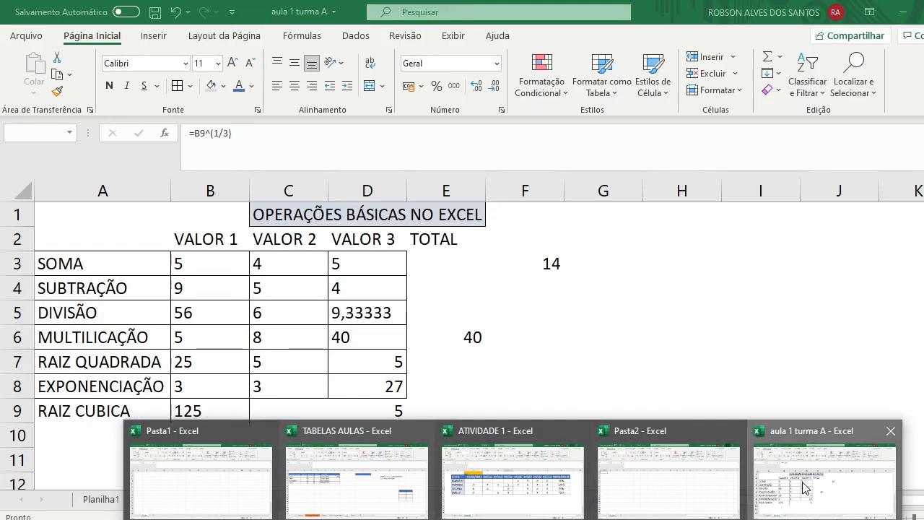
pyautogui.click(824, 477)
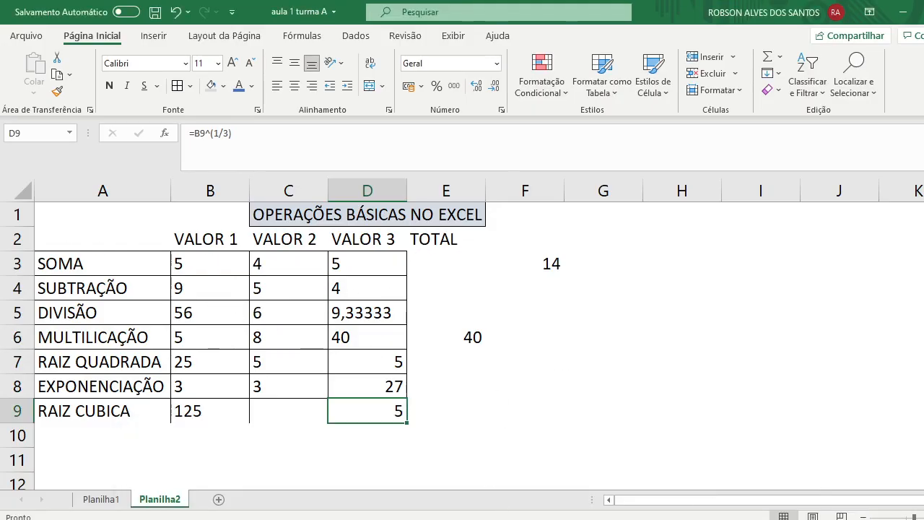
# Step: Switch to the Aula Excel 01 meeting in Teams and draft "Boa noite , Seja Bem vindo" in its chat
pyautogui.click(550, 519)
pyautogui.click(554, 455)
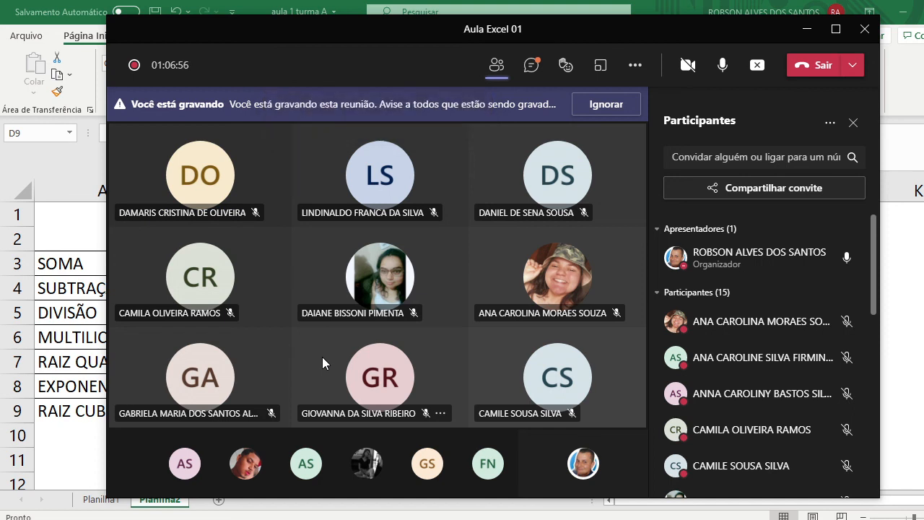
pyautogui.click(535, 78)
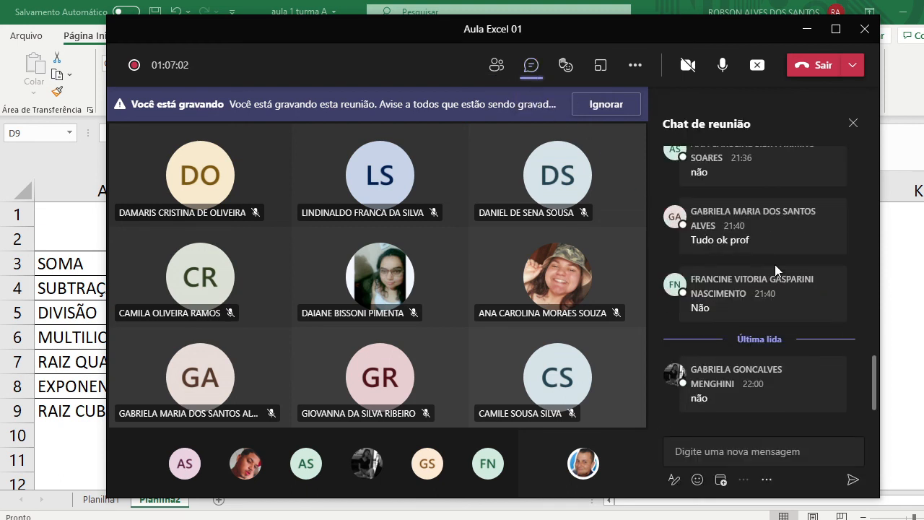
pyautogui.write('Boa noite , Seja Bem vindo')
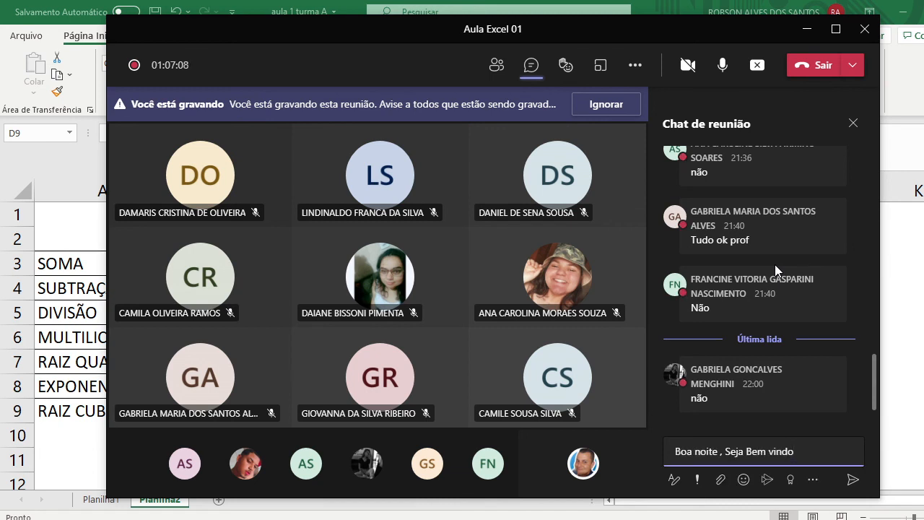
# Step: Maximize the meeting window and stop the meeting recording
pyautogui.click(836, 29)
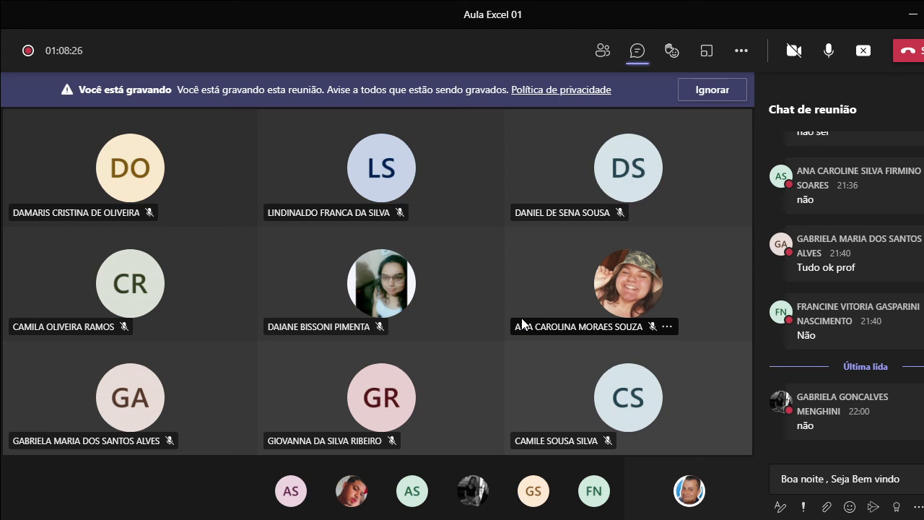
pyautogui.click(744, 53)
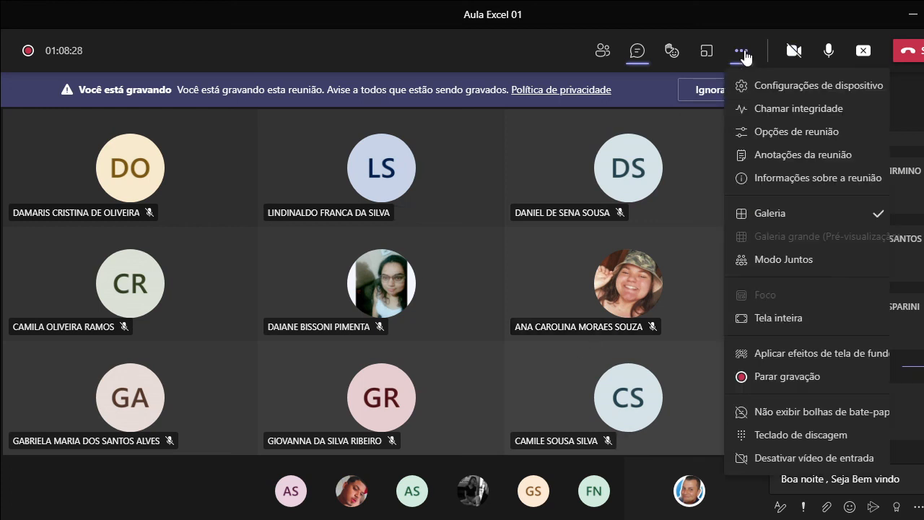
pyautogui.click(766, 376)
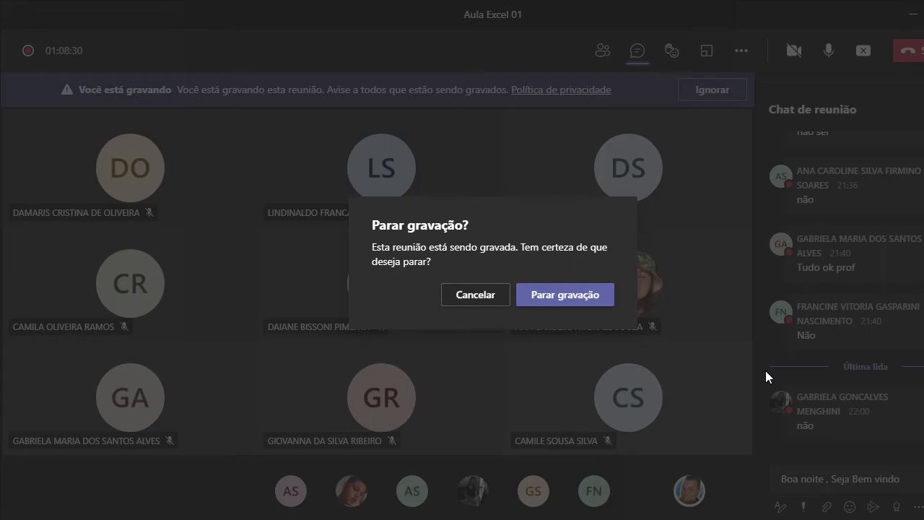
pyautogui.click(608, 302)
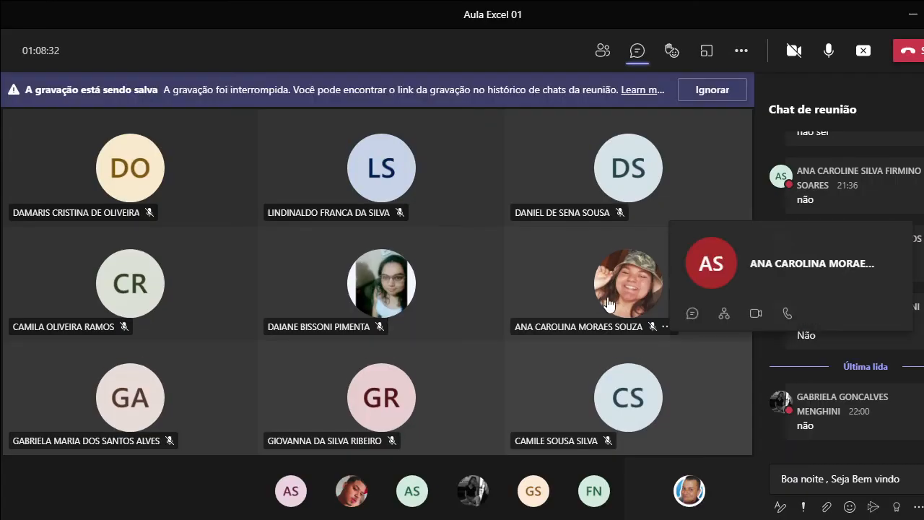
pyautogui.moveTo(695, 327)
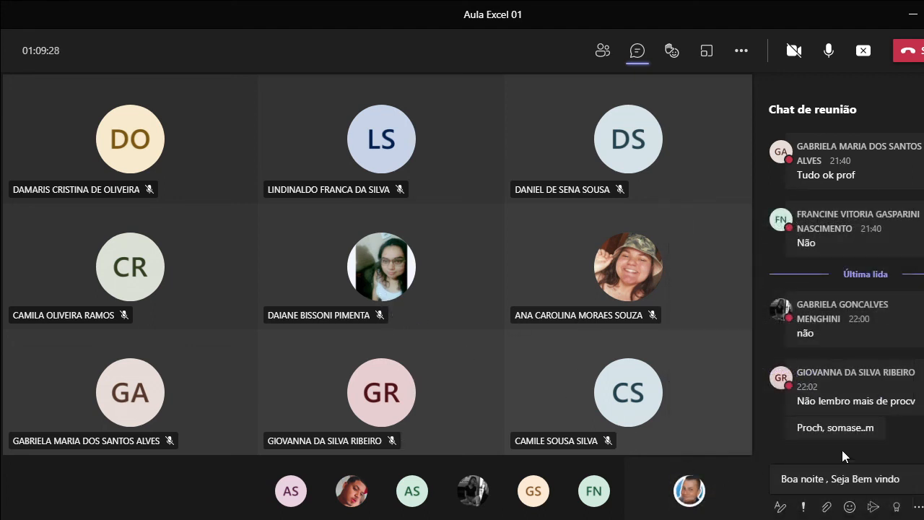
pyautogui.moveTo(884, 435)
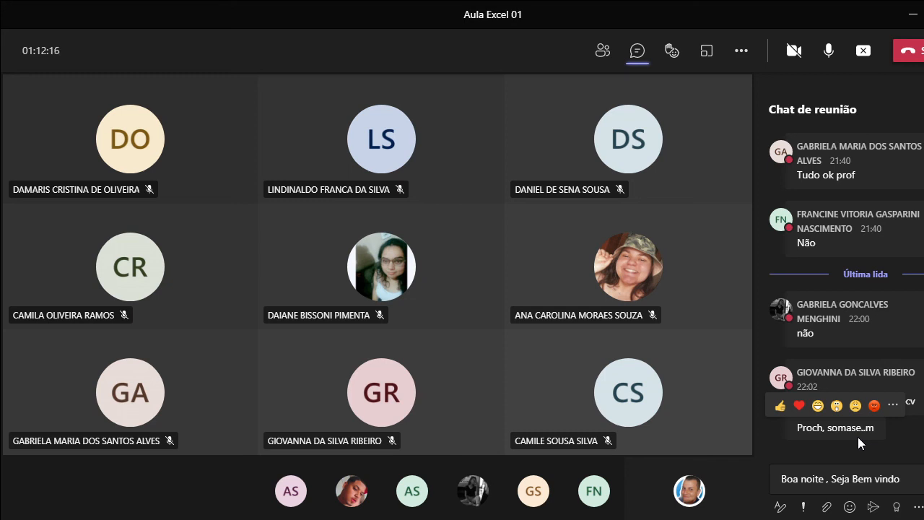
# Step: Mute the microphone in the meeting and switch to OBS
pyautogui.click(749, 53)
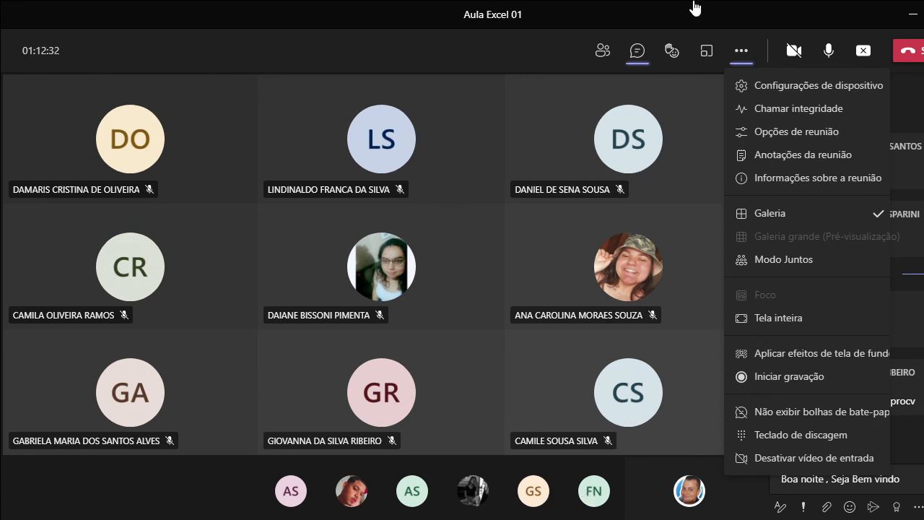
pyautogui.click(747, 57)
pyautogui.click(825, 52)
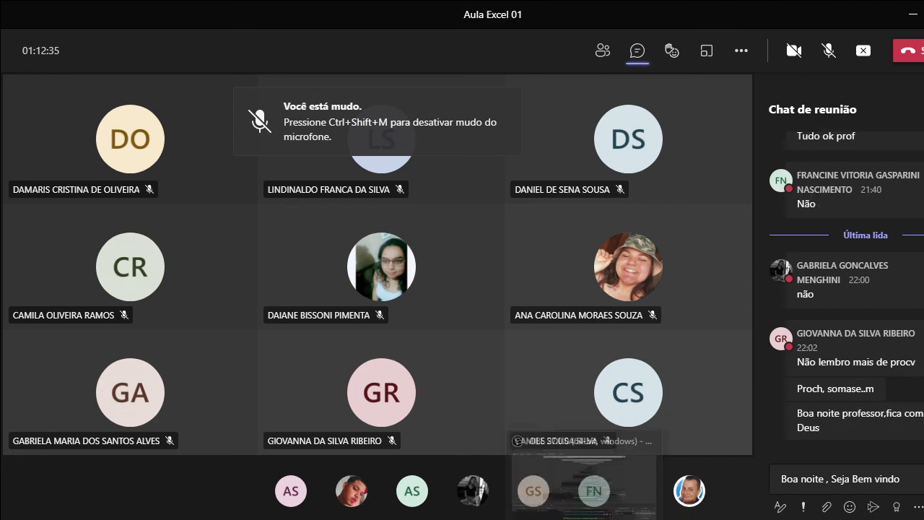
pyautogui.click(585, 519)
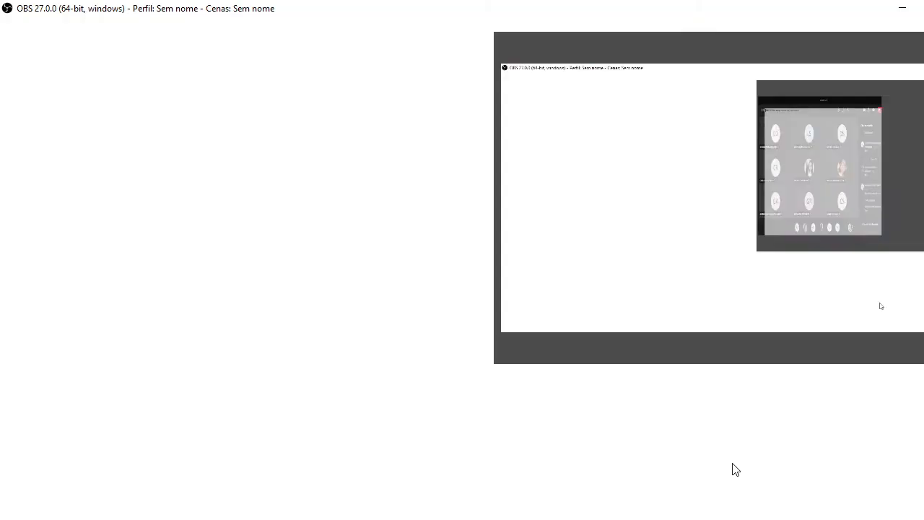